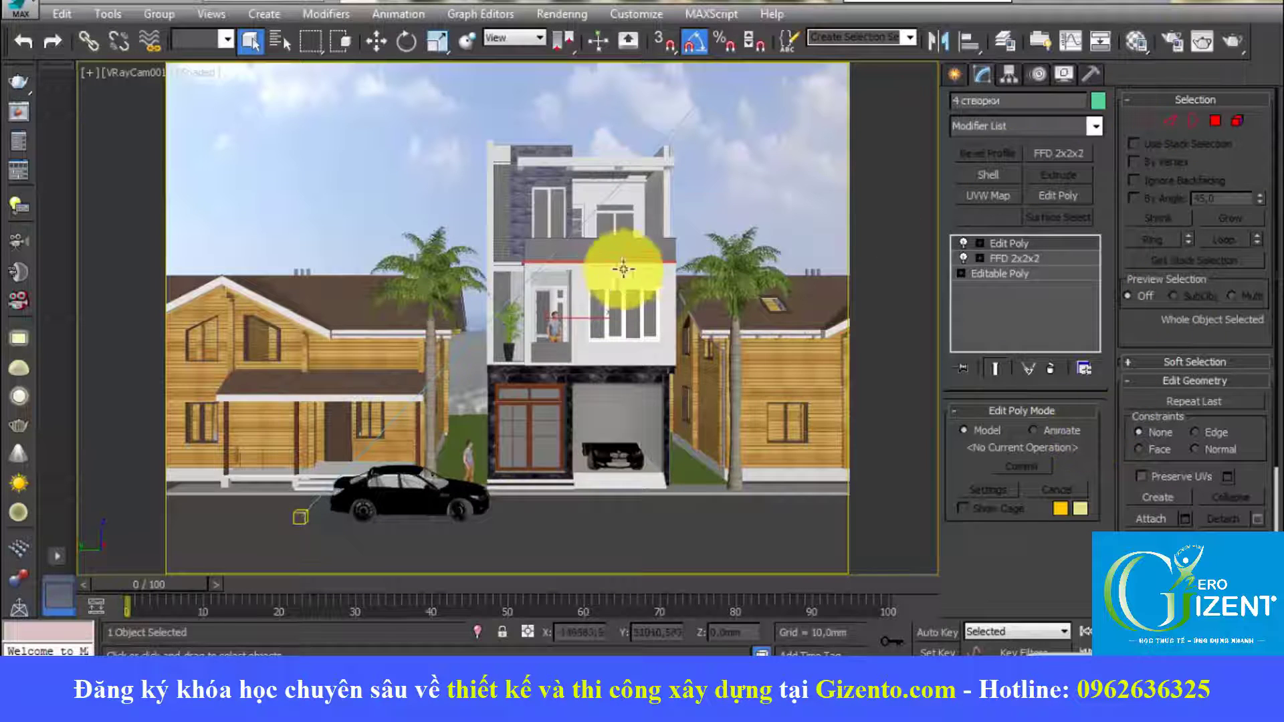
Select the red parapet Line011 and frame its corner in a Perspective view.
left_click(646, 272)
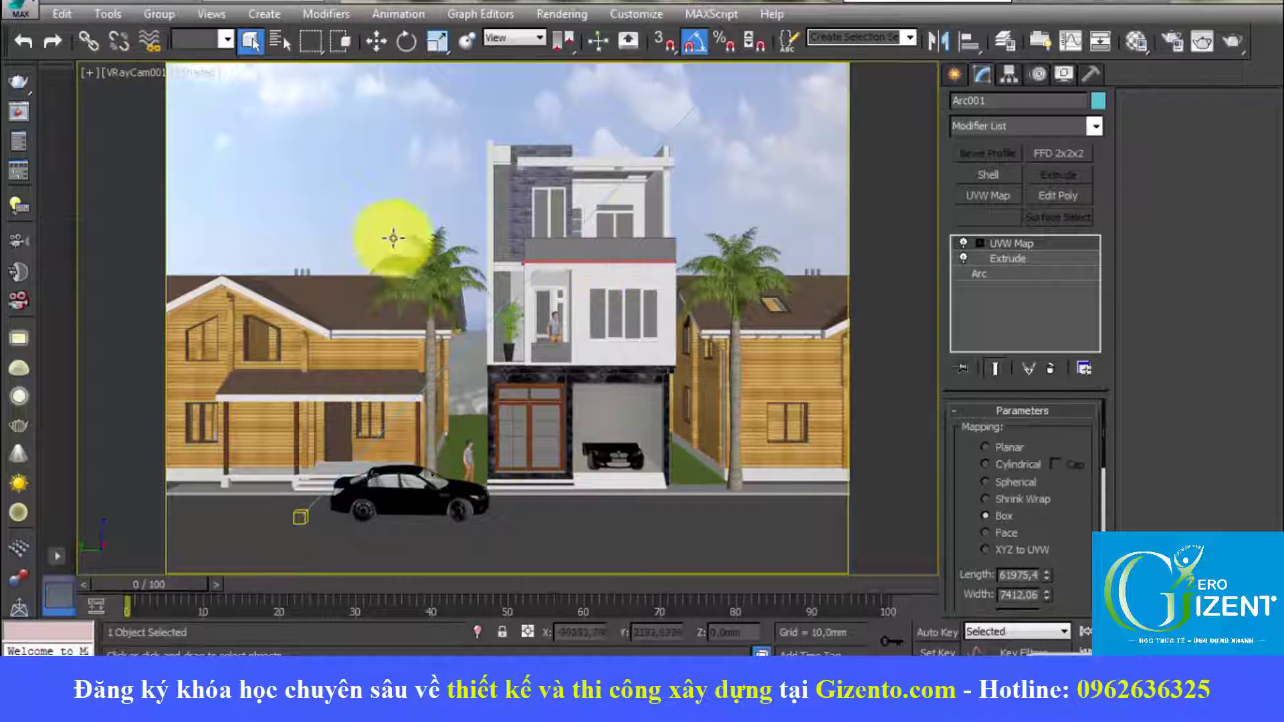
left_click(596, 269)
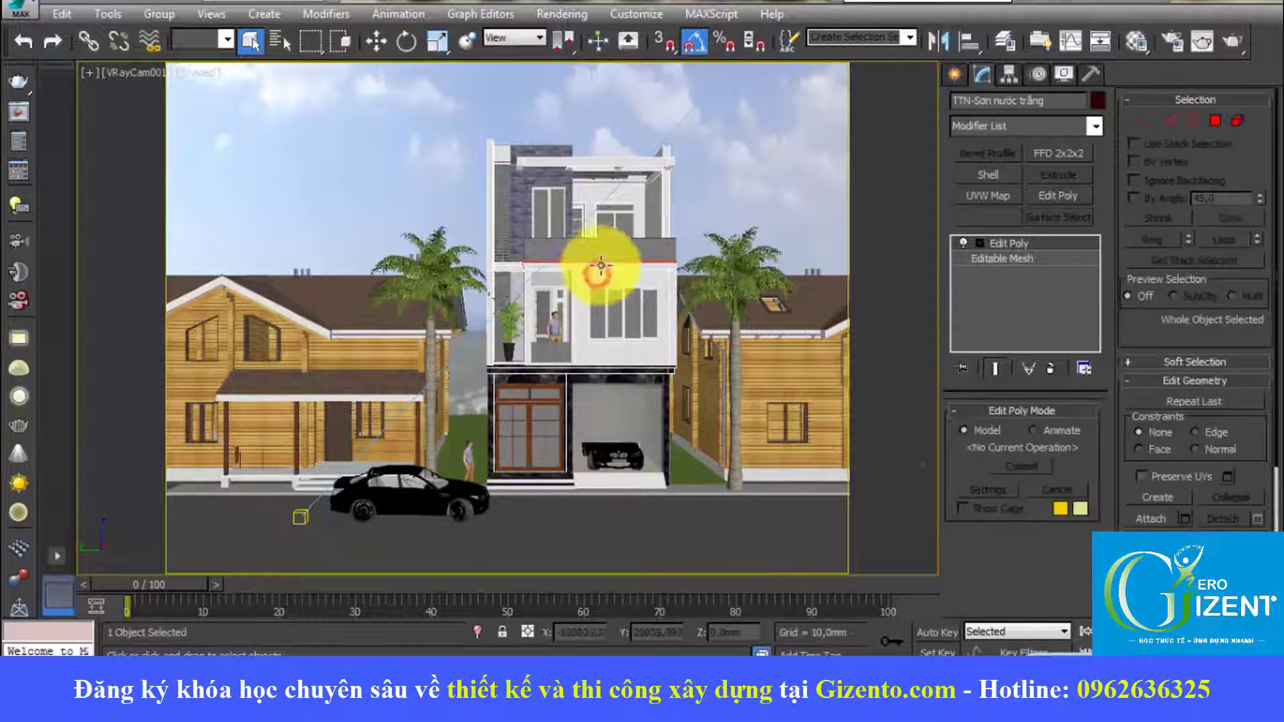
left_click(576, 261)
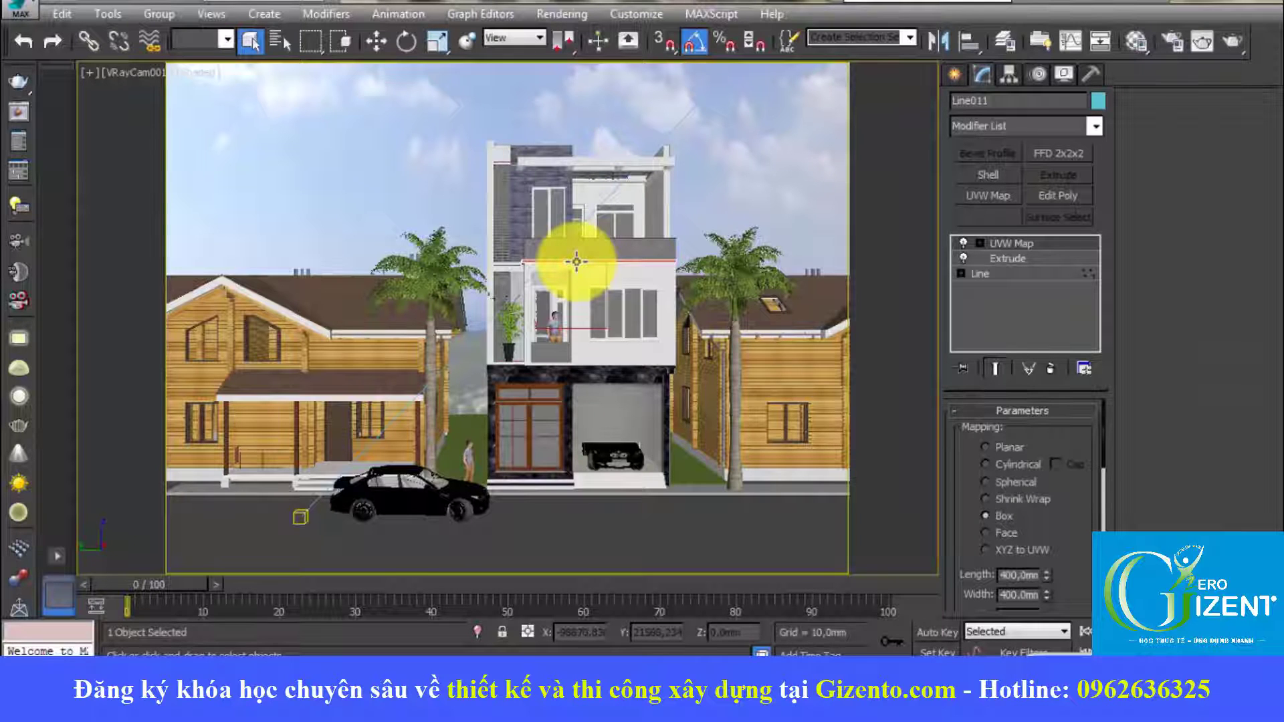
key("p")
scroll(574, 264, "up", 5)
middle_click_drag(464, 367, 420, 422, "alt")
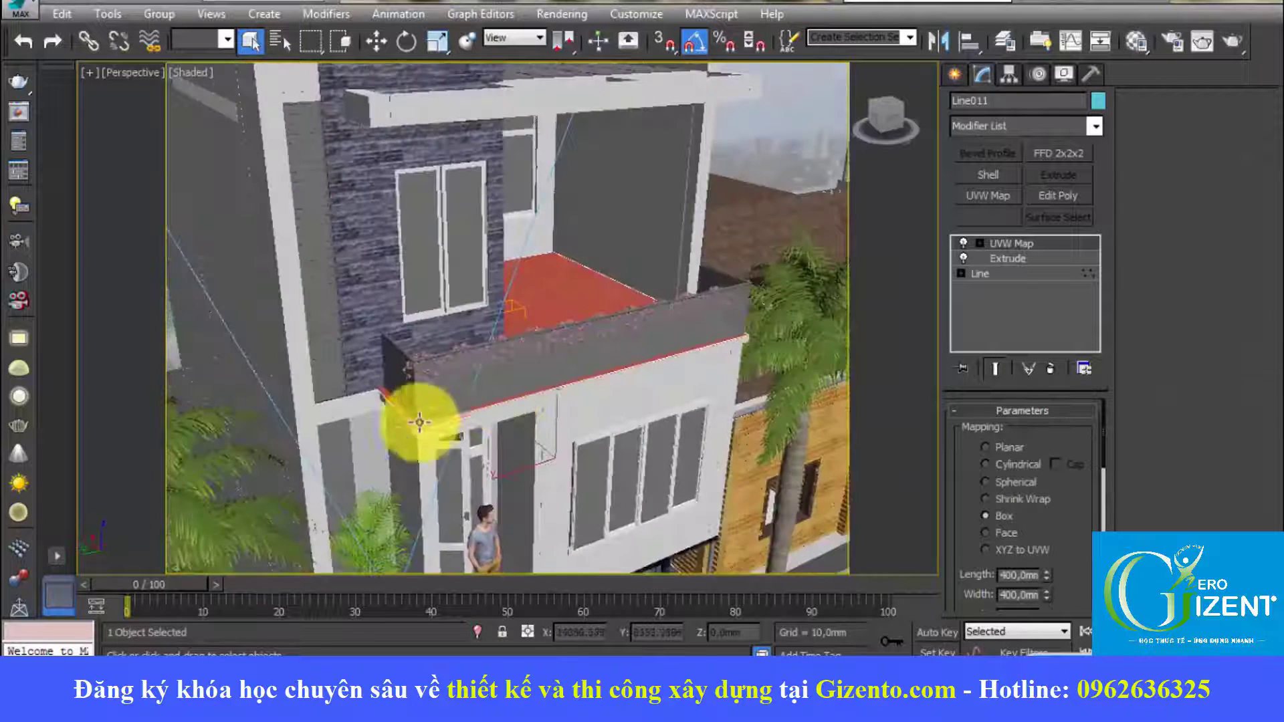
scroll(419, 422, "up", 5)
scroll(416, 424, "up", 3)
left_click(512, 352)
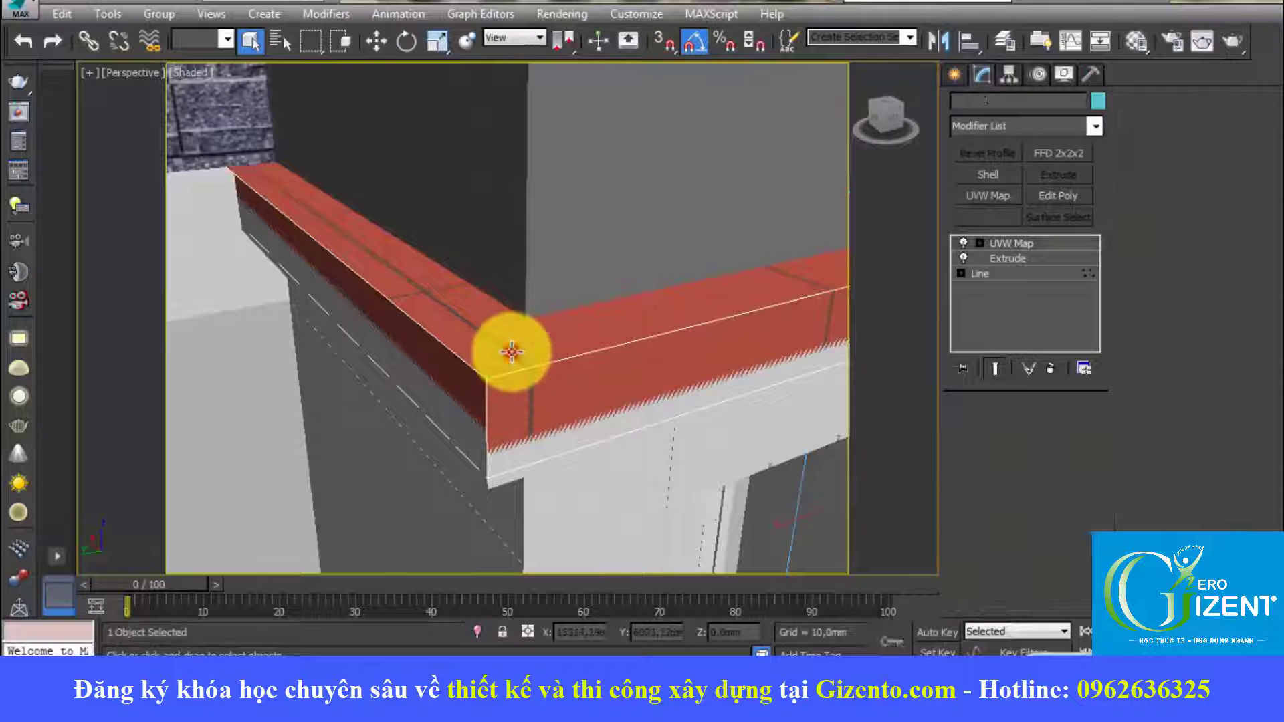
scroll(512, 352, "down", 2)
scroll(545, 329, "up", 2)
middle_click_drag(505, 387, 444, 310)
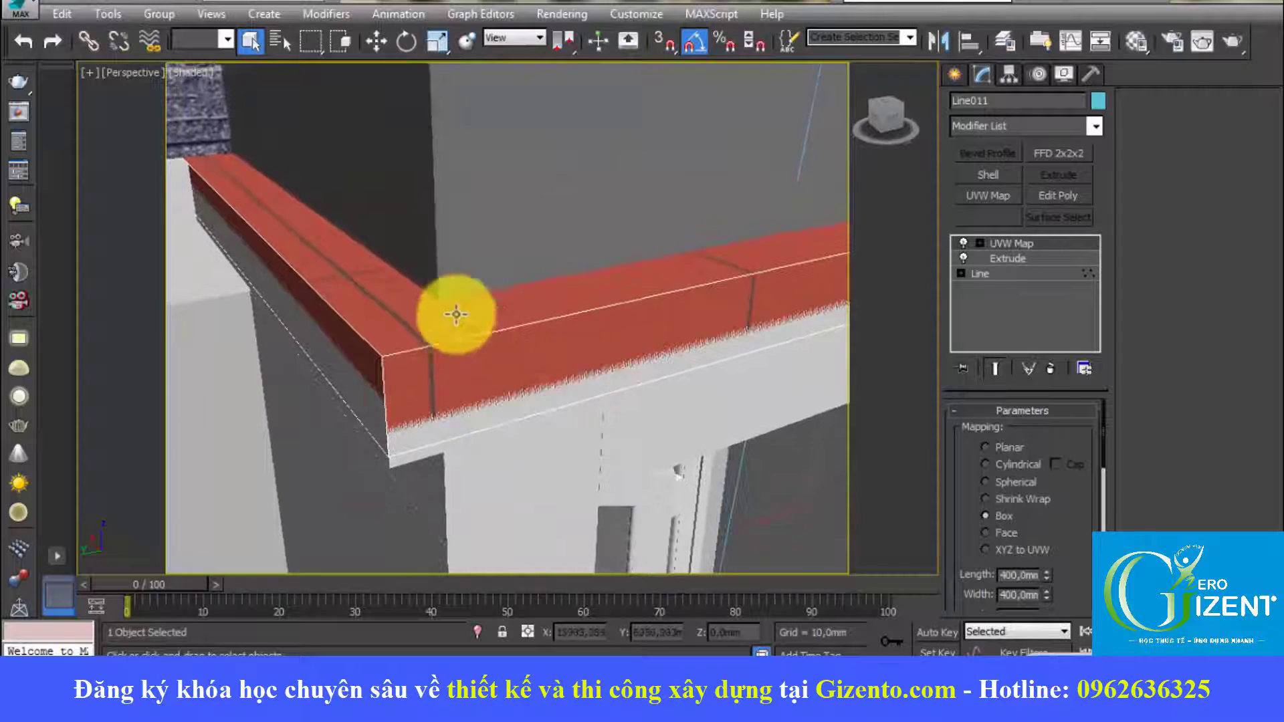
Add Edit Poly to Line011 and detach its top polygons.
left_click(1053, 195)
left_click(1204, 119)
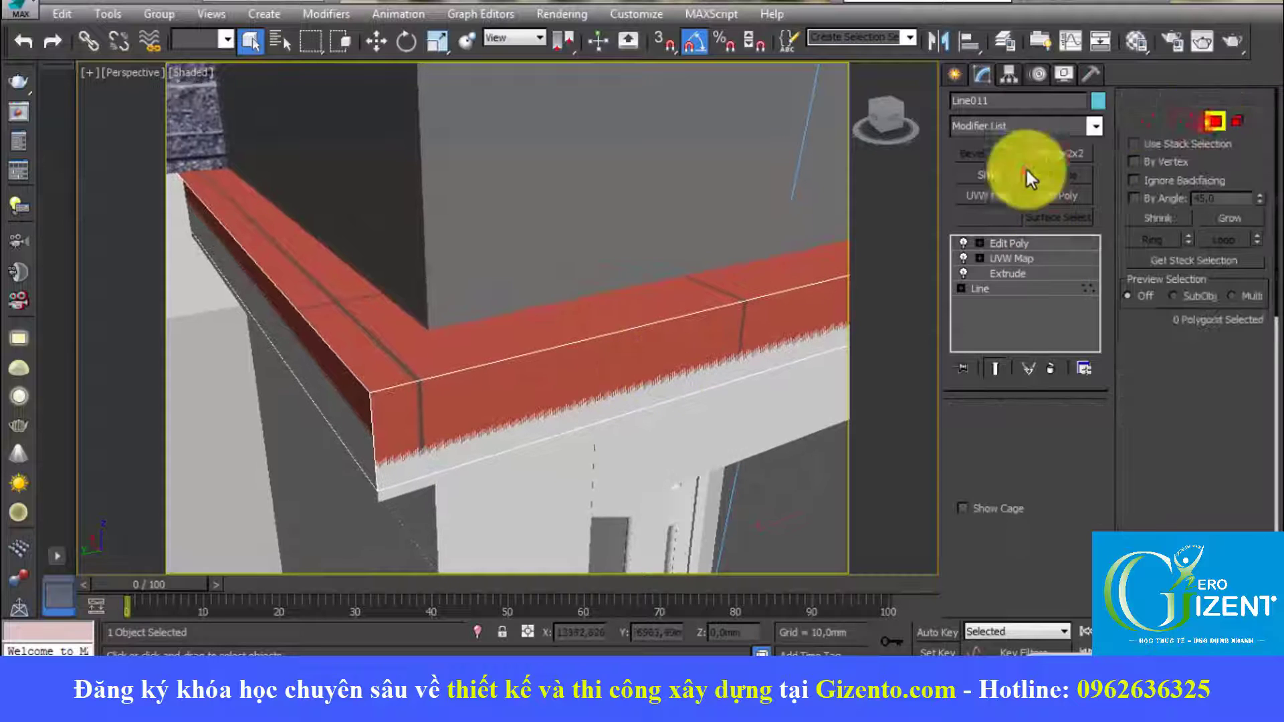
left_click(364, 302)
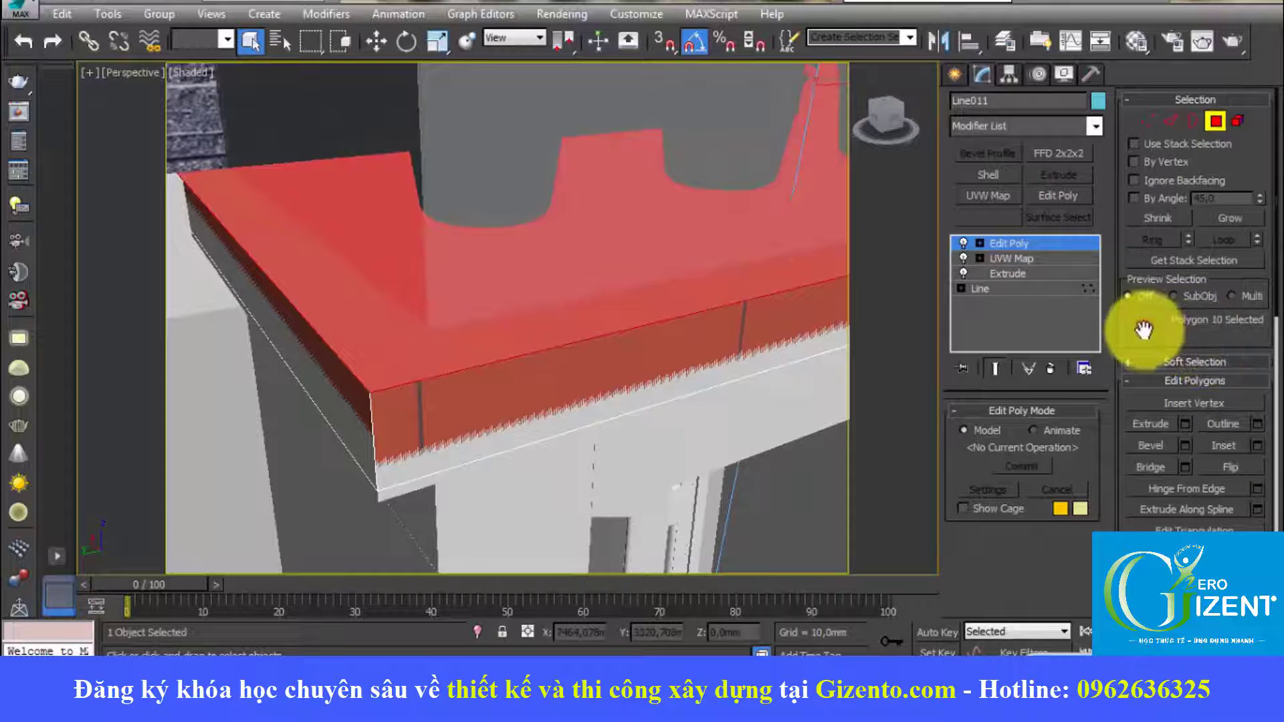
scroll(1145, 334, "down", 3)
scroll(1149, 355, "down", 3)
scroll(1177, 414, "down", 1)
left_click(1222, 466)
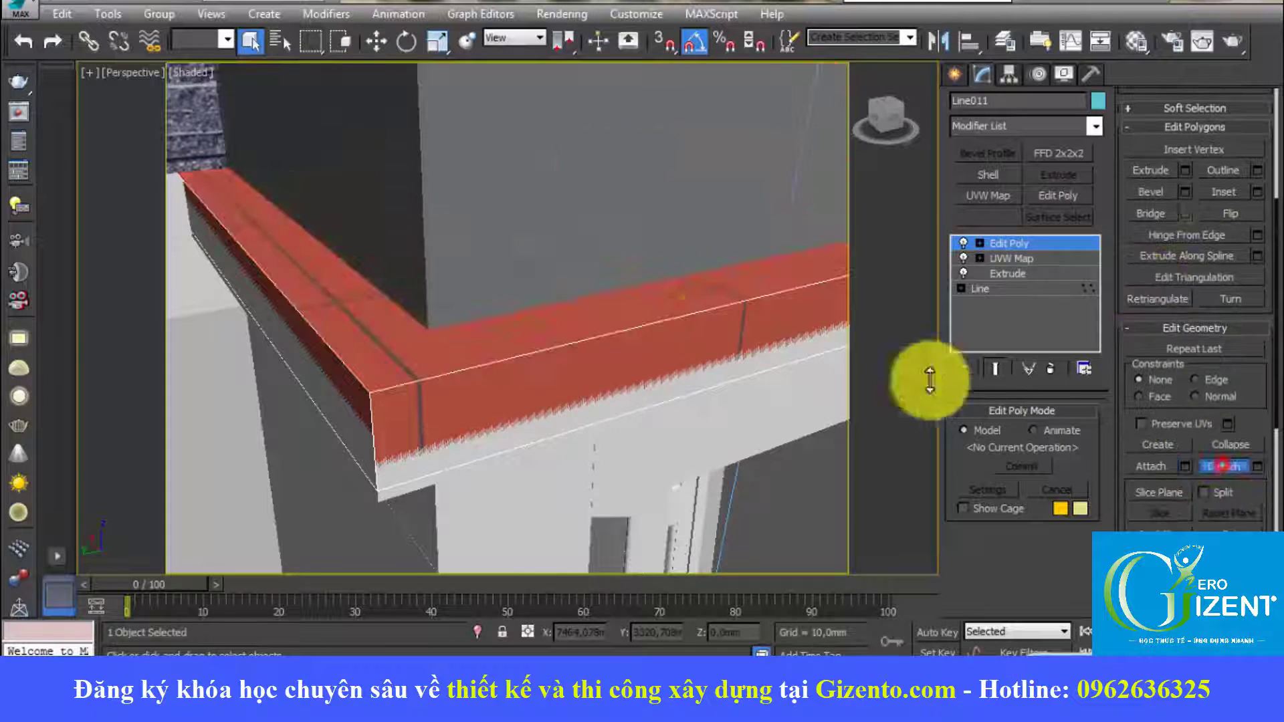
left_click(1009, 242)
middle_click_drag(588, 336, 539, 408, "alt")
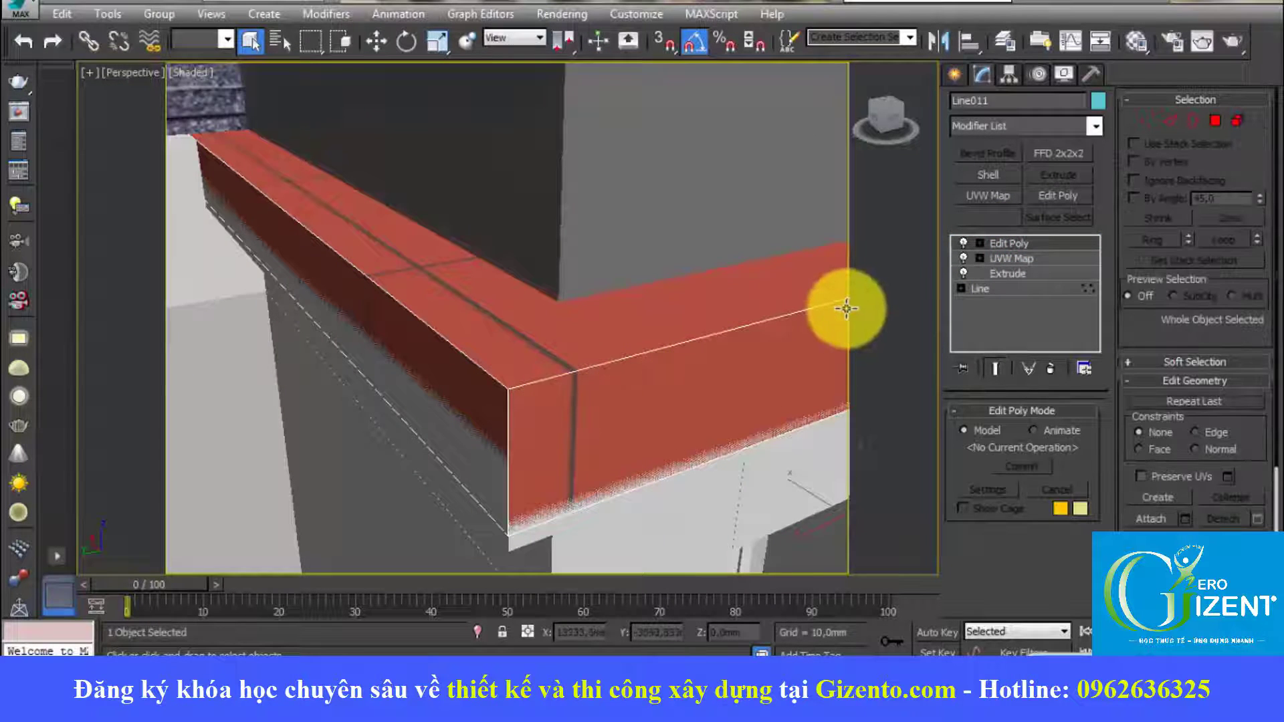
Assign the white wall material tuong 1 to the parapet body, leaving the detached top red.
key("m")
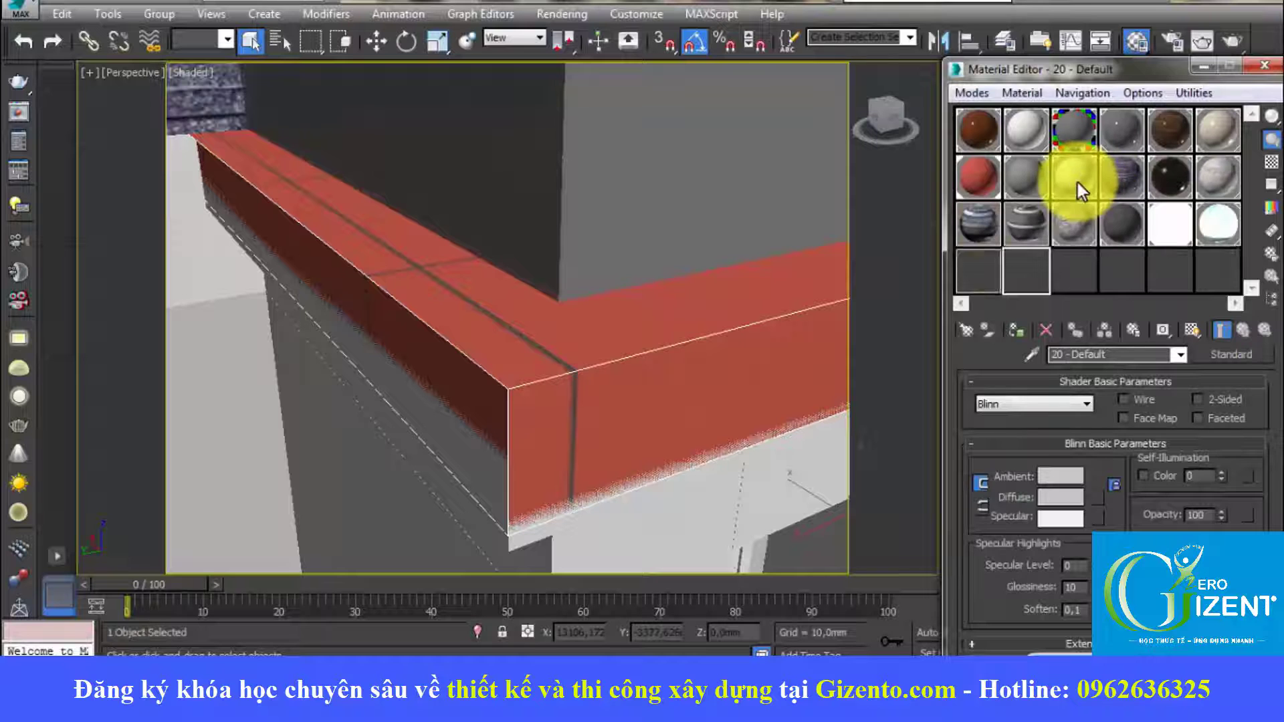
left_click(1078, 183)
left_click(1014, 329)
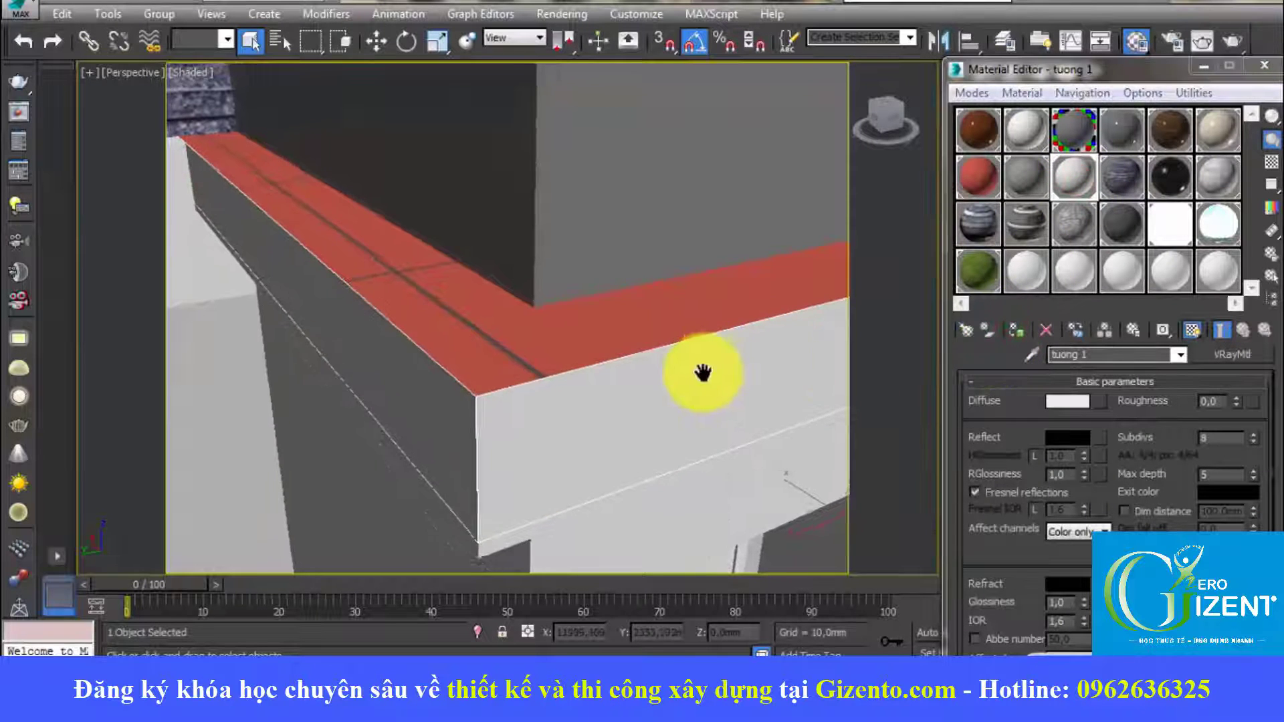
middle_click_drag(702, 372, 751, 394)
left_click(1265, 65)
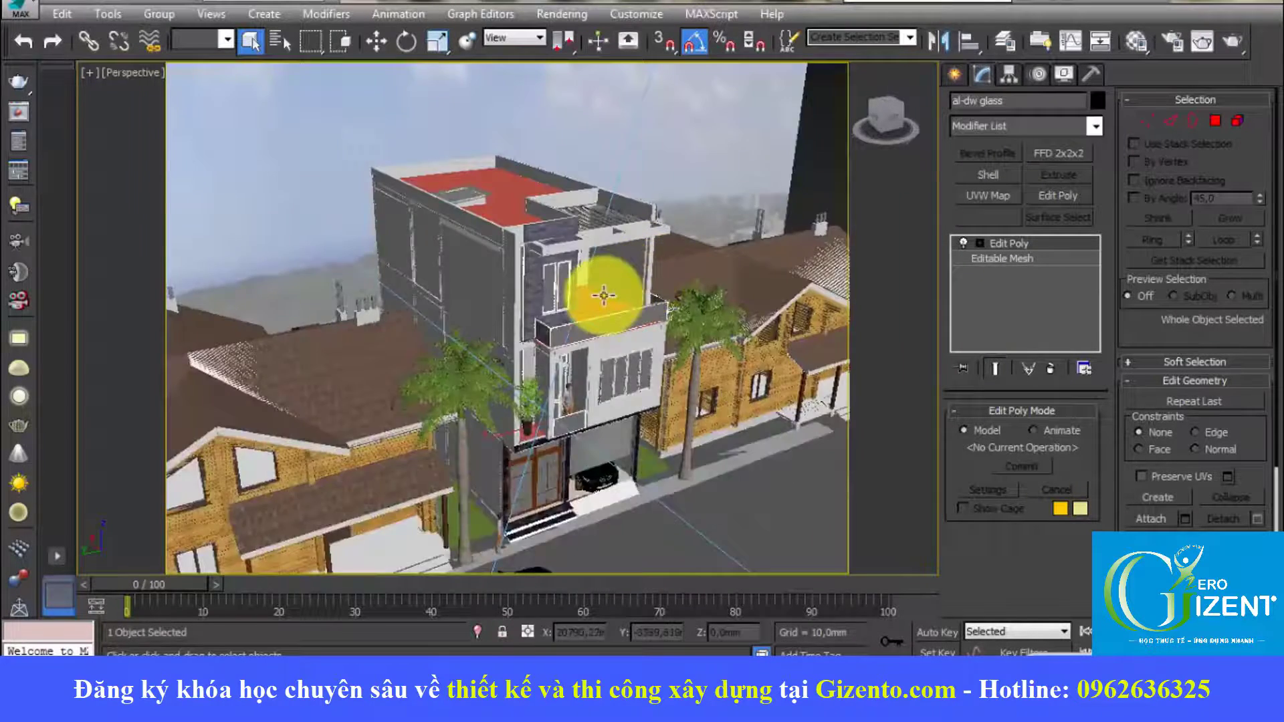
Frame the house and select the balcony railing.
middle_click_drag(602, 286, 569, 289)
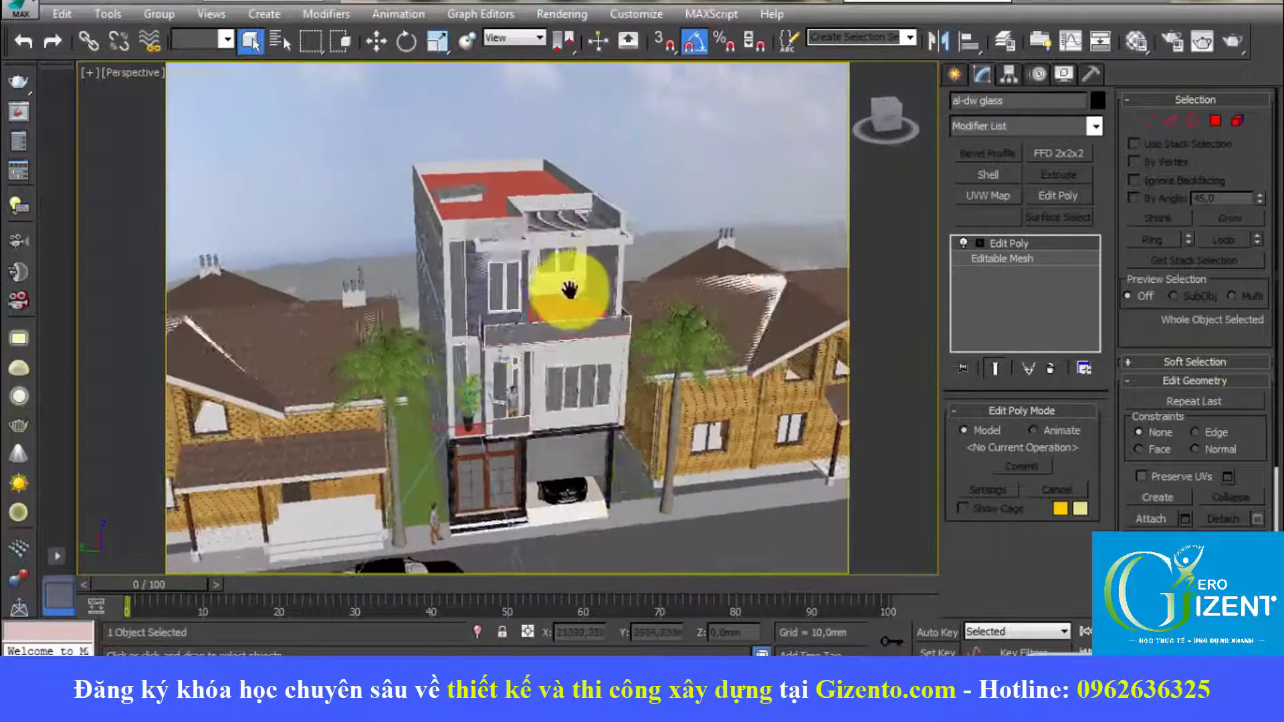
scroll(510, 339, "up", 5)
scroll(382, 375, "up", 2)
scroll(431, 352, "up", 2)
scroll(523, 340, "down", 3)
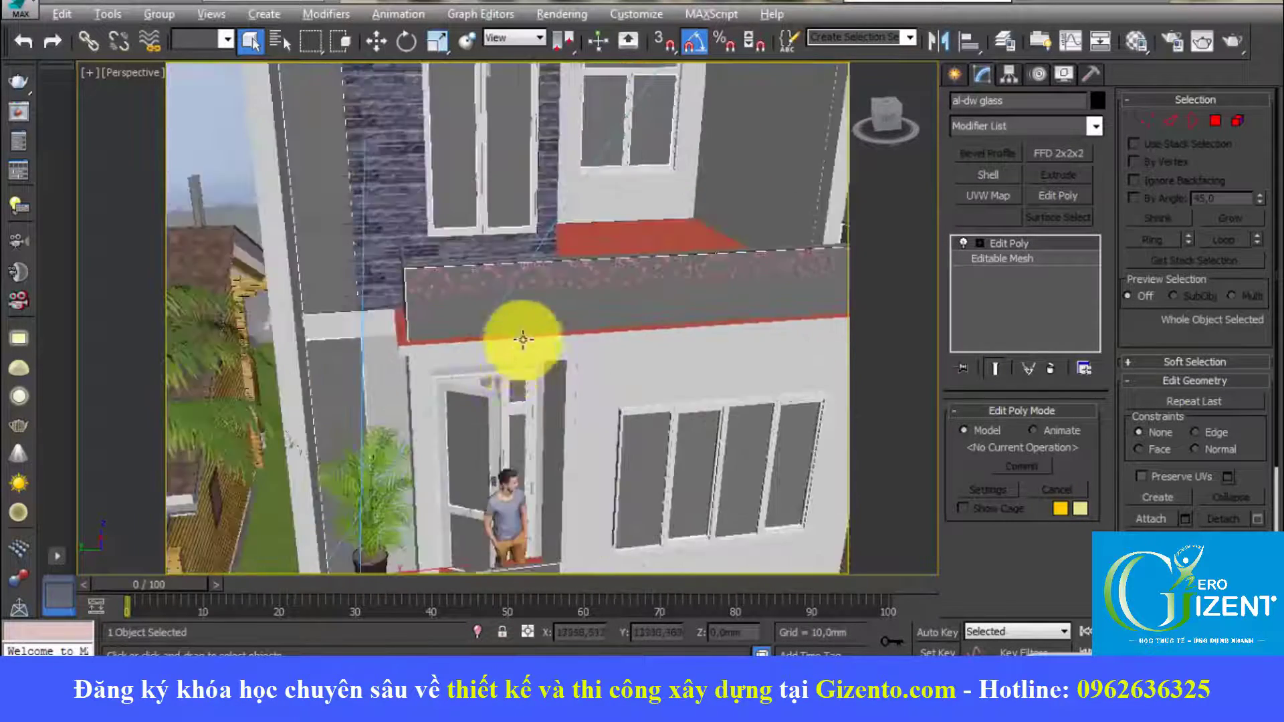
scroll(523, 340, "down", 3)
scroll(515, 296, "down", 2)
left_click(502, 224)
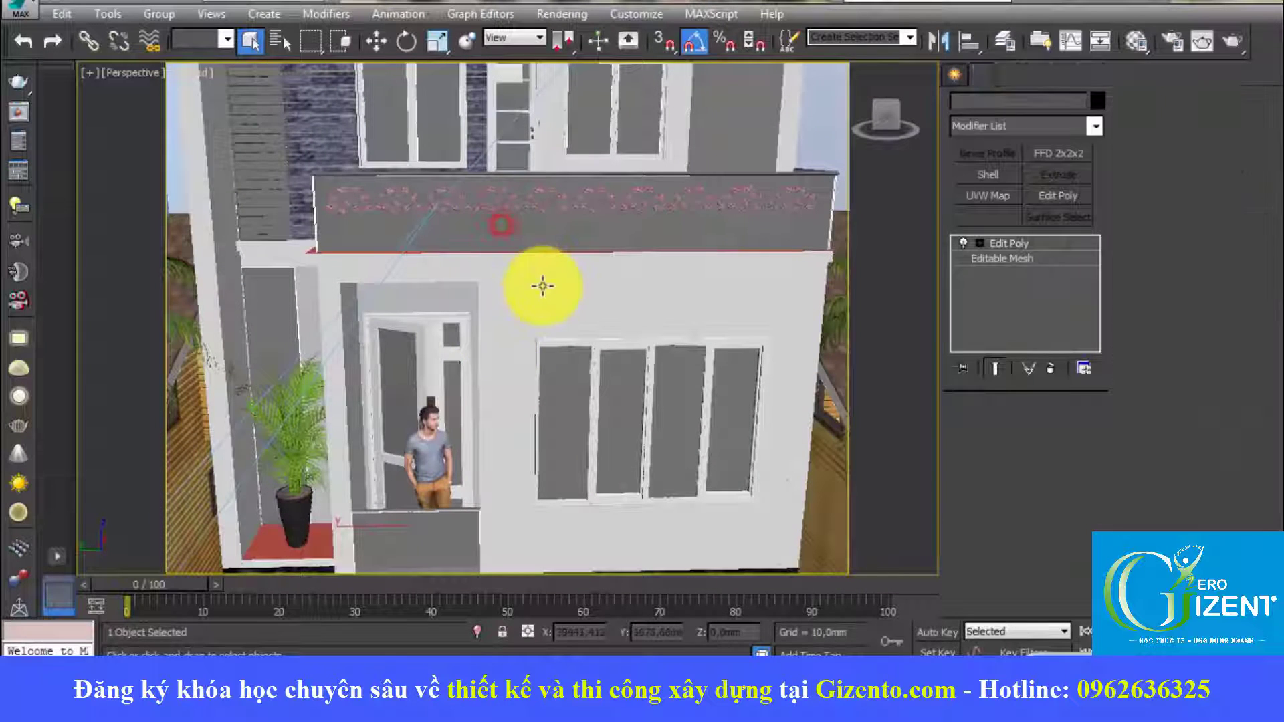
In the Material Editor, set the refraction colour of 09 - Default to grey 228.
key("m")
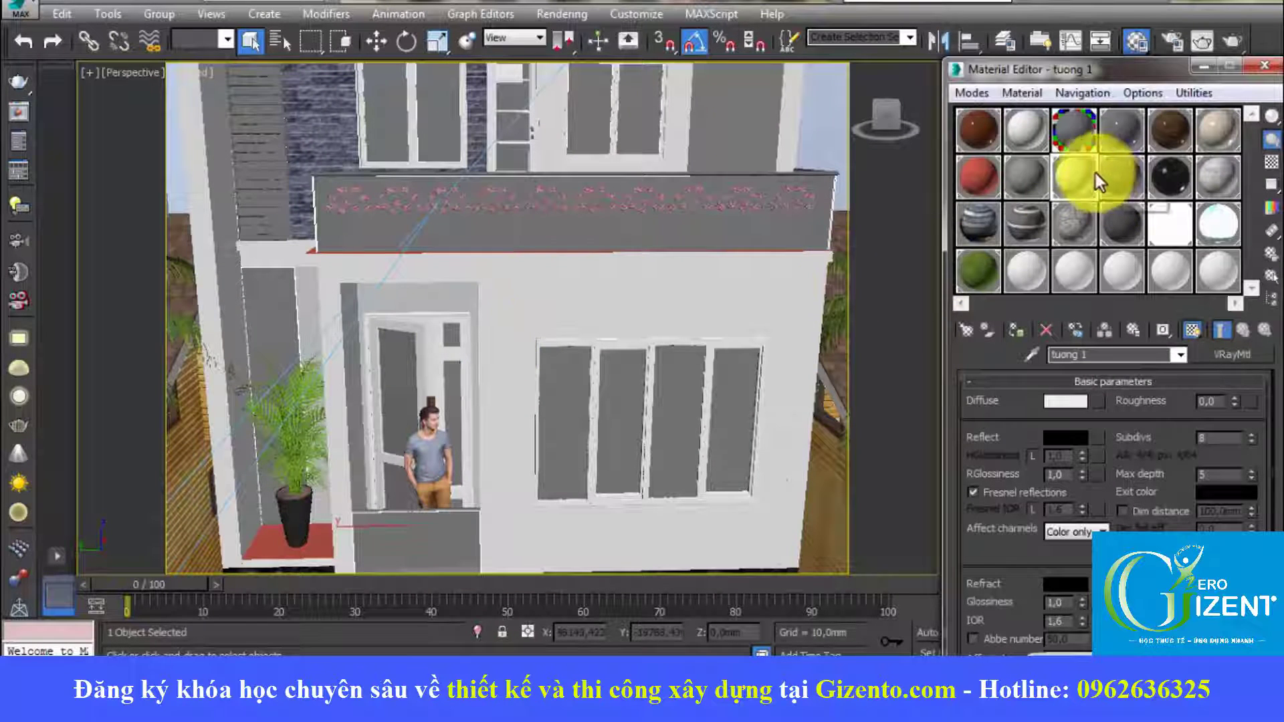
left_click(1119, 132)
scroll(1064, 391, "down", 3)
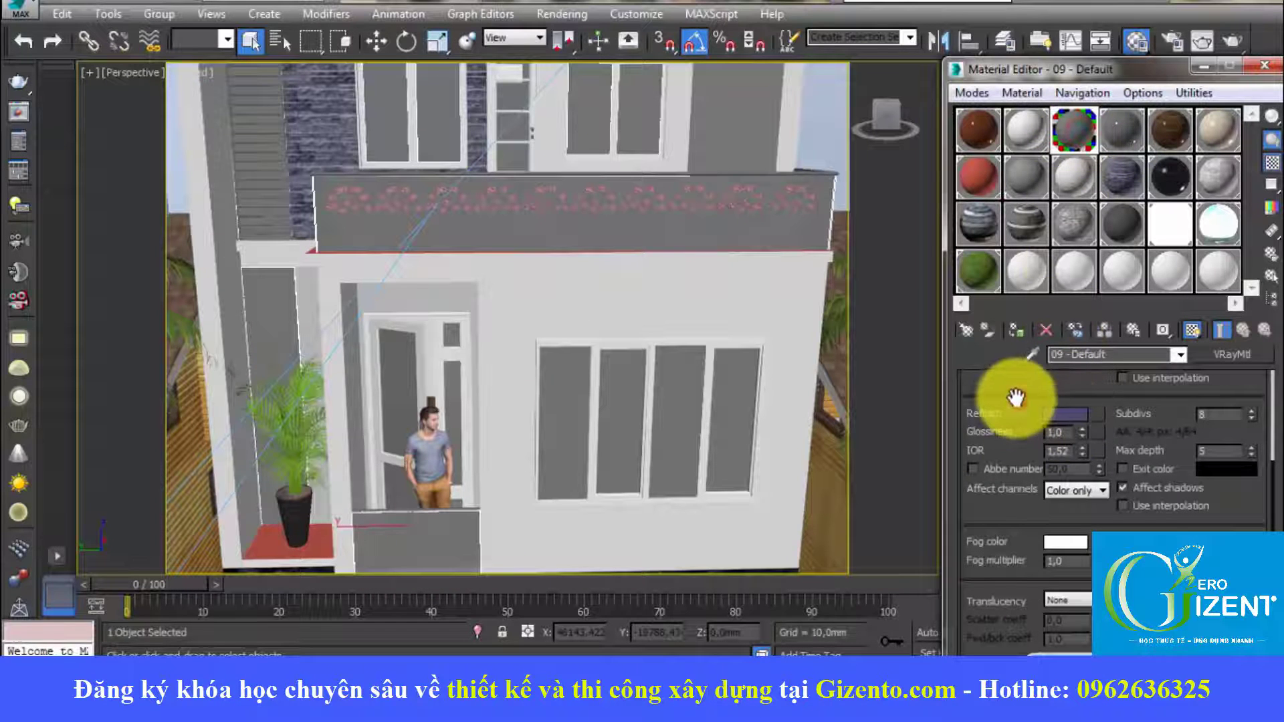
scroll(990, 409, "up", 2)
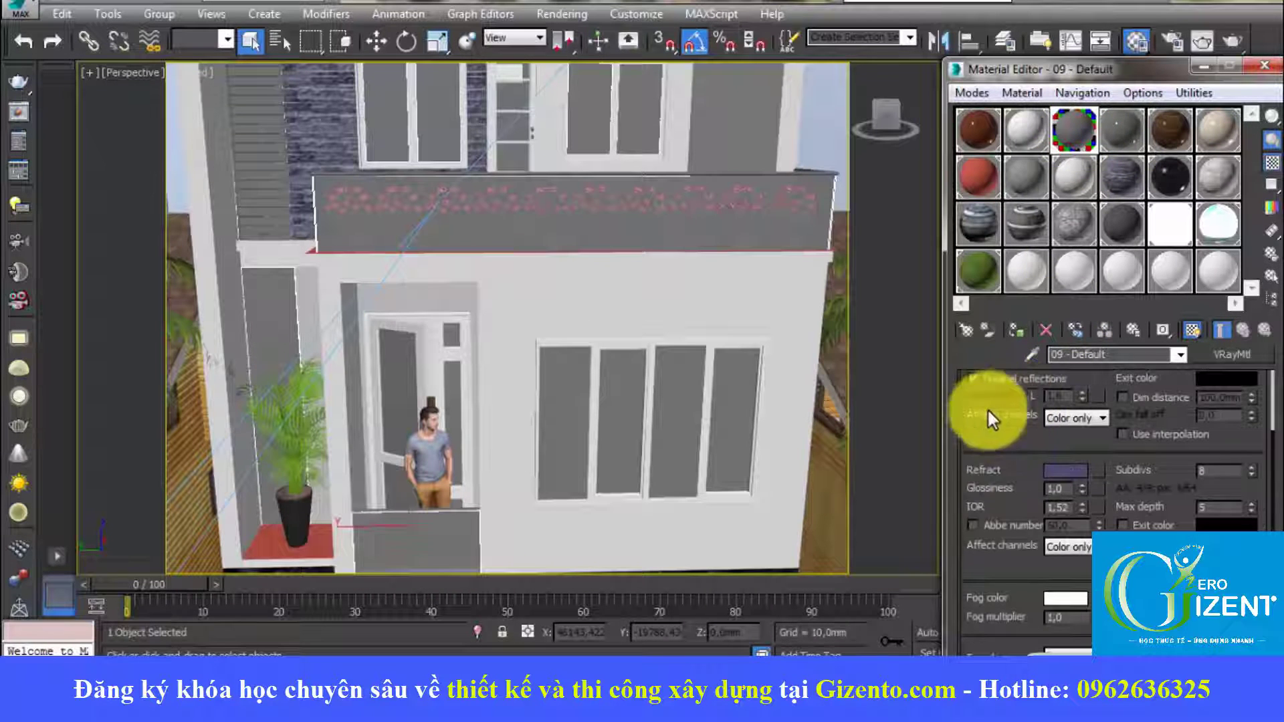
left_click(1065, 469)
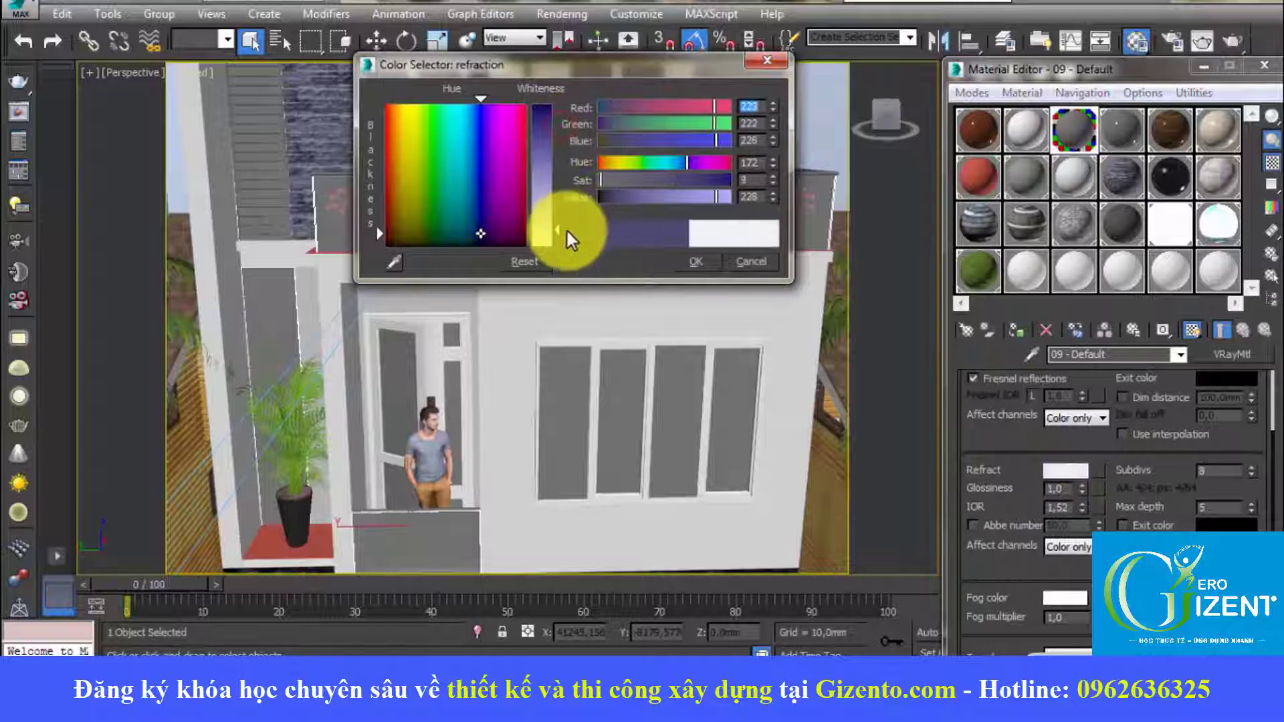
left_click_drag(561, 125, 566, 245)
left_click_drag(412, 191, 396, 239)
mouse_move(549, 230)
left_mouse_down()
mouse_move(559, 206)
mouse_move(548, 154)
mouse_move(556, 237)
left_mouse_up()
left_click(778, 267)
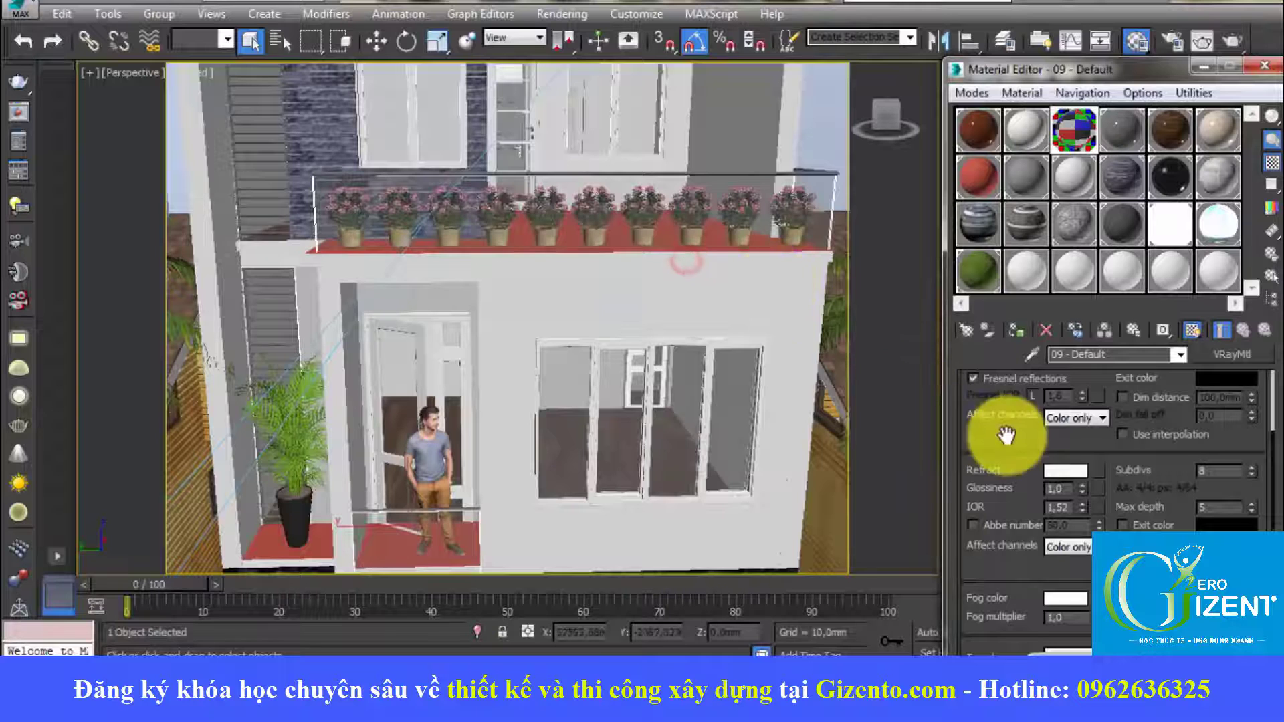
Set the diffuse colour of 09 - Default to near-black 23/25/28.
scroll(995, 428, "up", 3)
left_click(1064, 401)
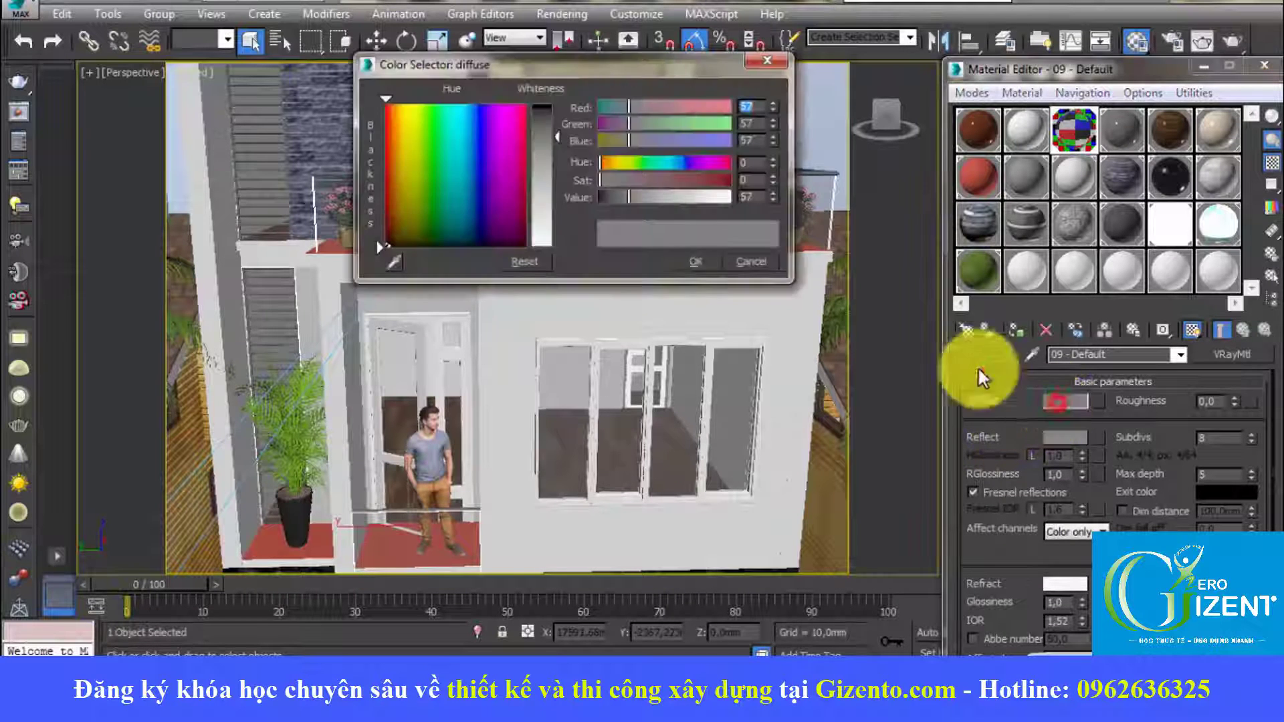
left_click_drag(480, 233, 473, 244)
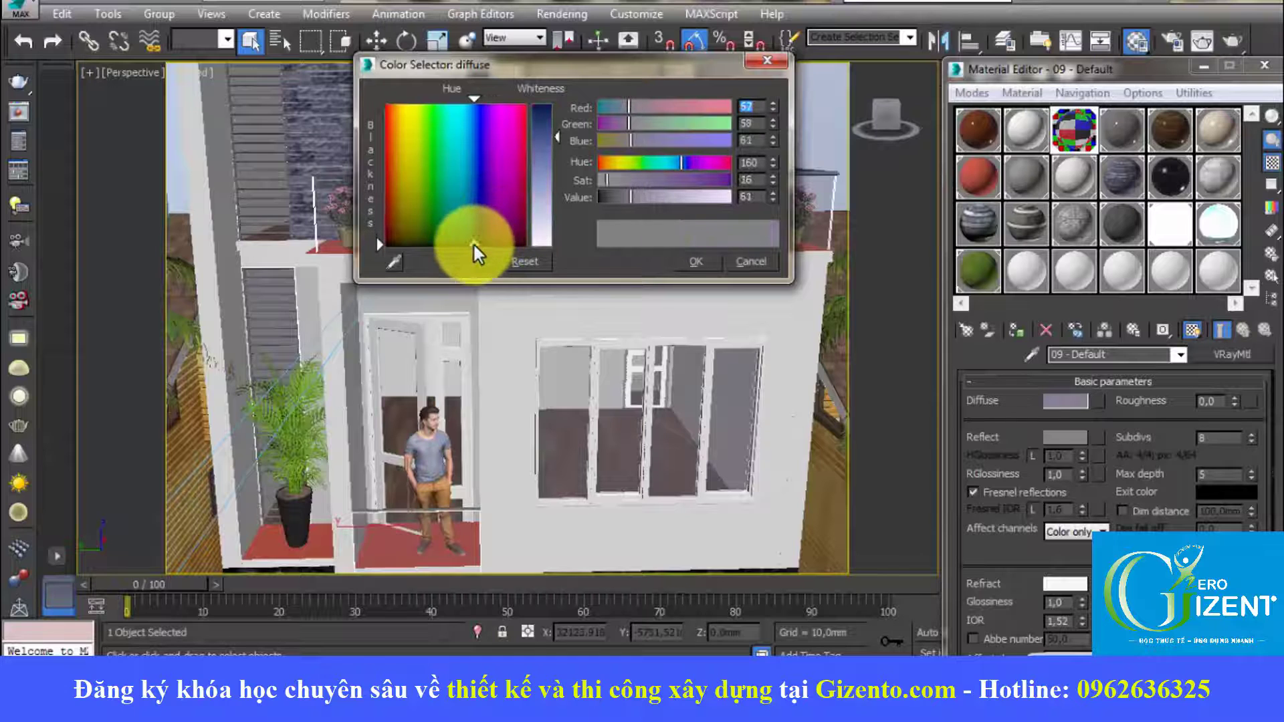
left_click_drag(540, 132, 547, 120)
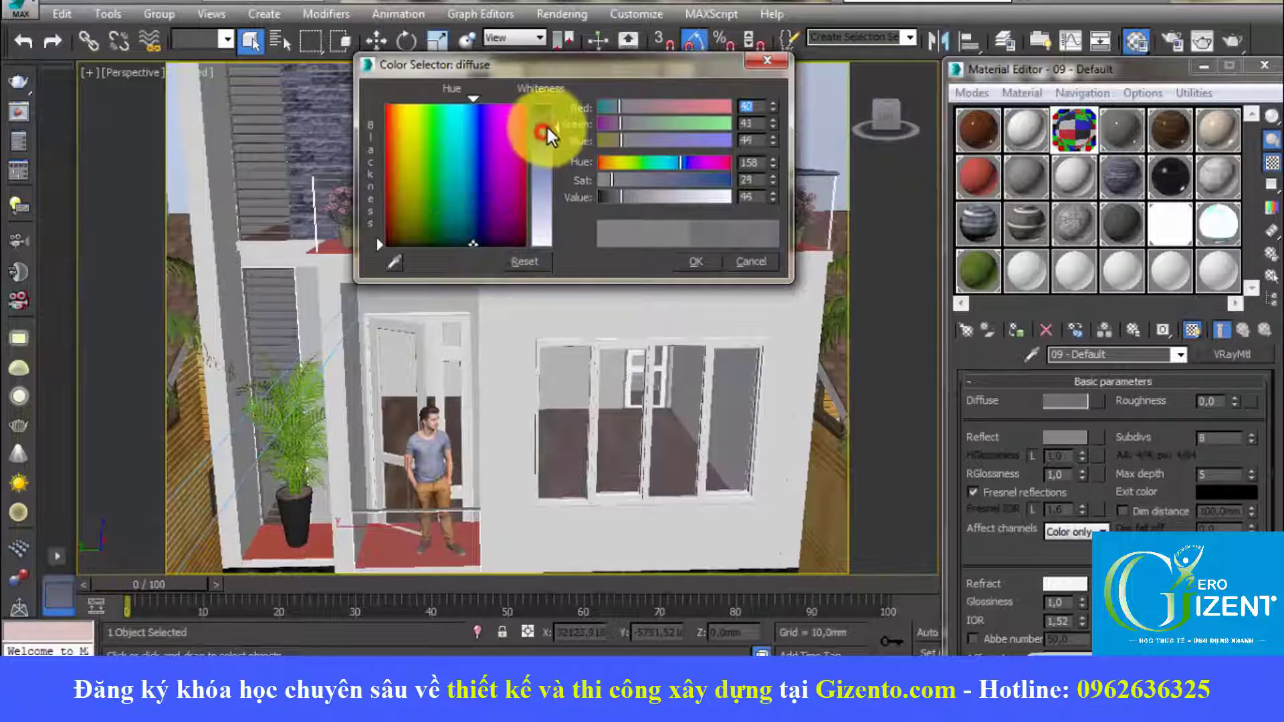
left_click(696, 263)
Close the Material Editor, review the 1000×750 output in Render Setup, and show the V-Ray tab.
left_click(1264, 65)
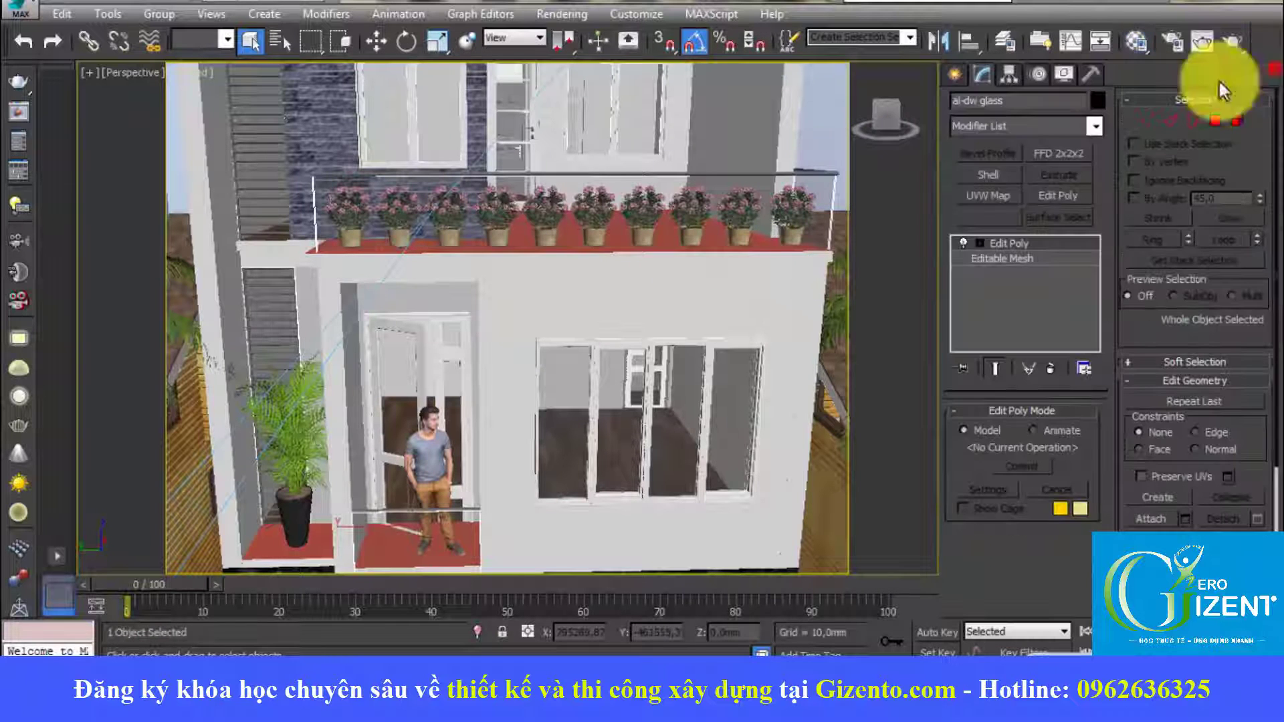
left_click(619, 293)
middle_click_drag(631, 281, 631, 295)
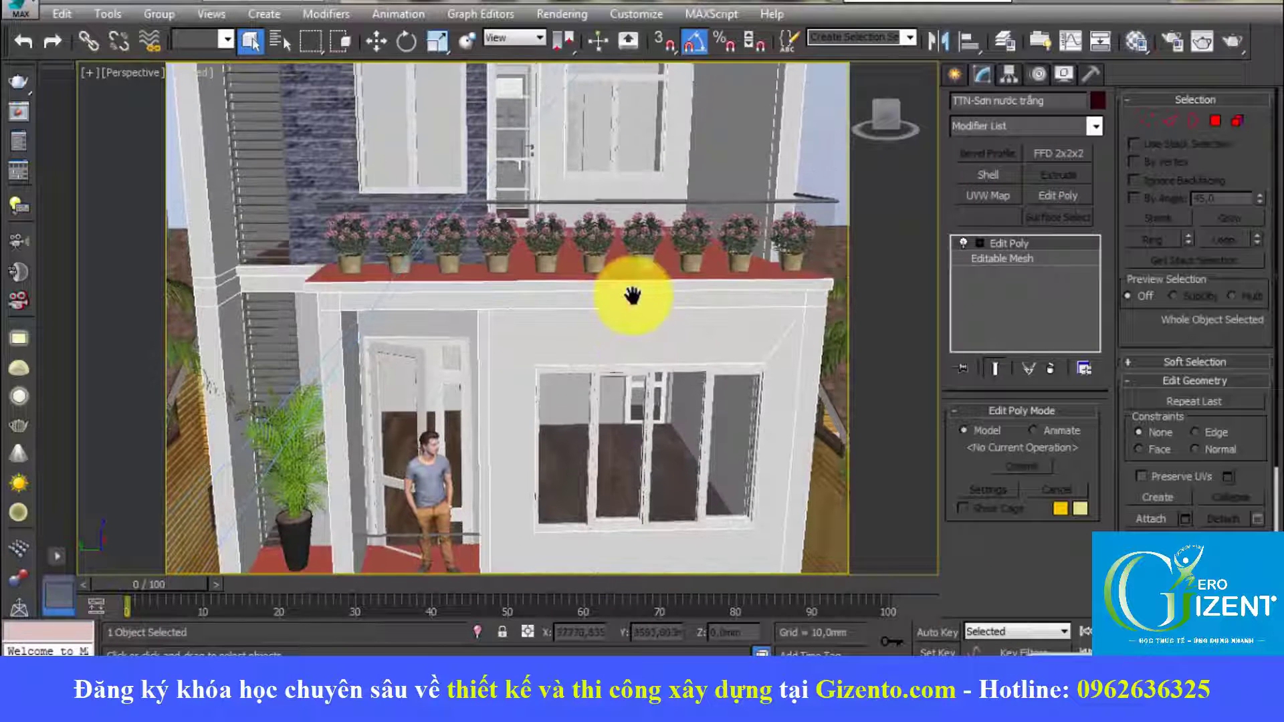
left_click(1174, 43)
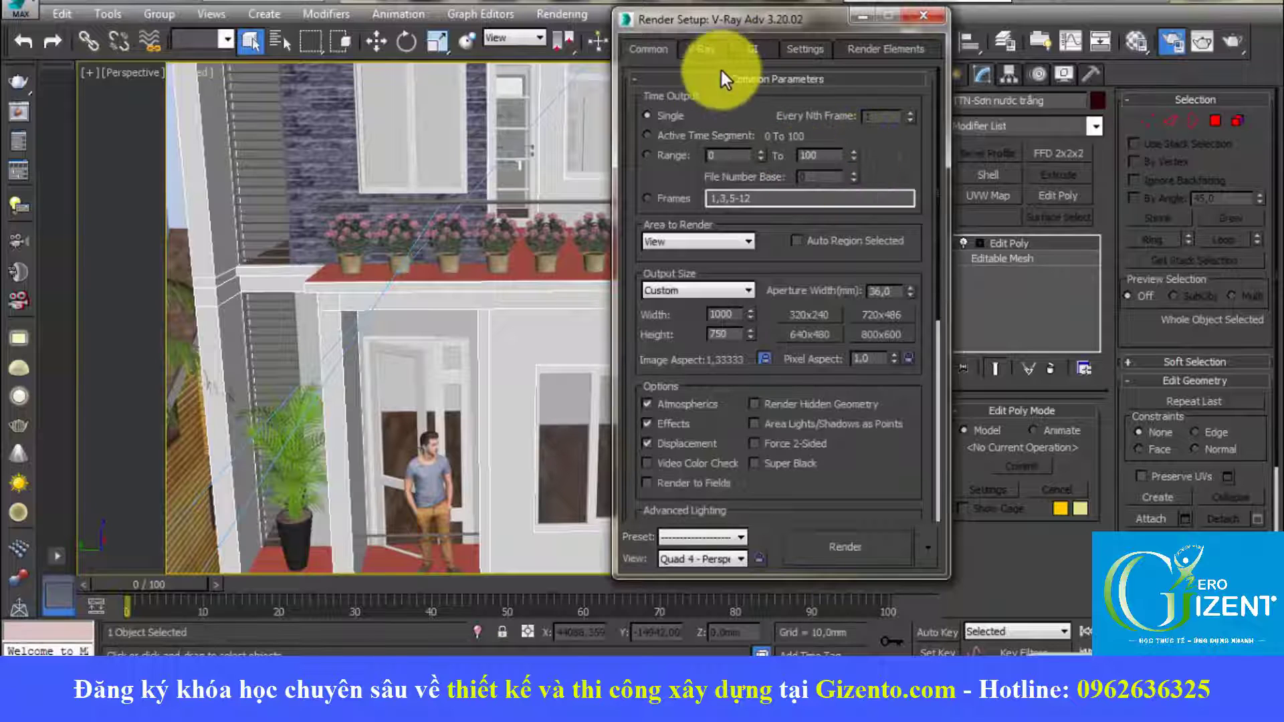
left_click_drag(746, 20, 777, 0)
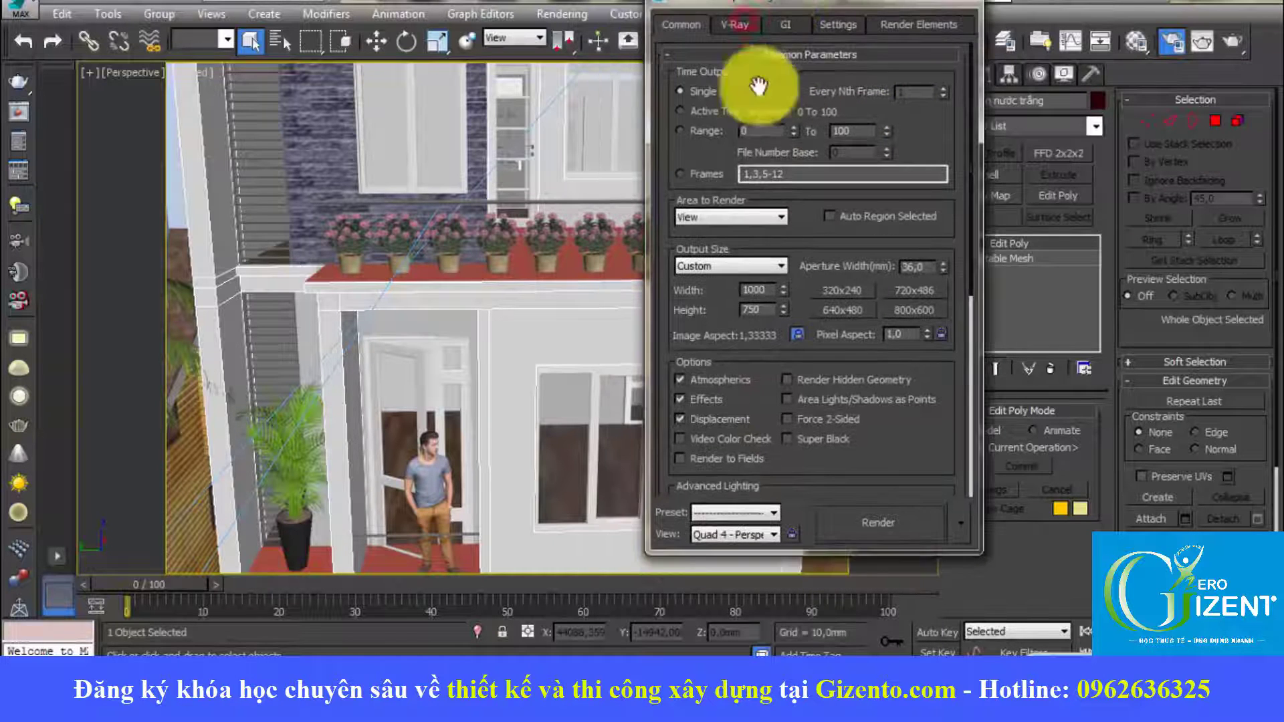
double_click(752, 310)
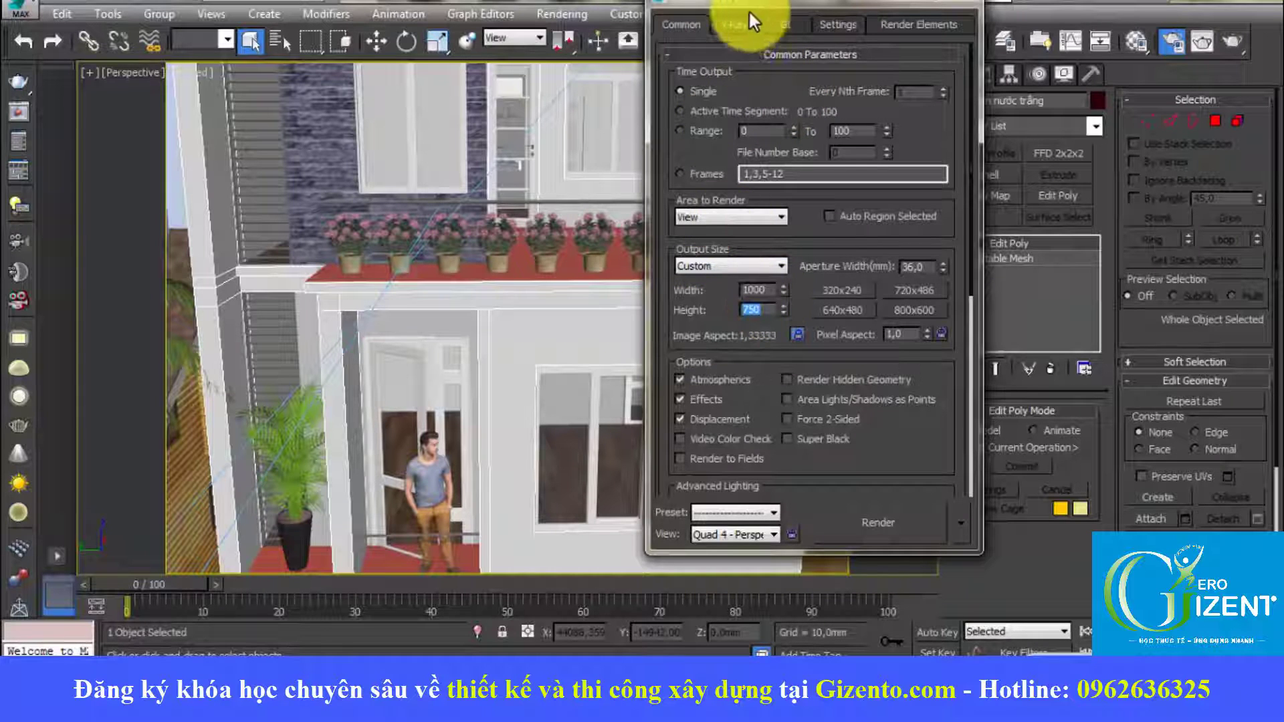
left_click(737, 25)
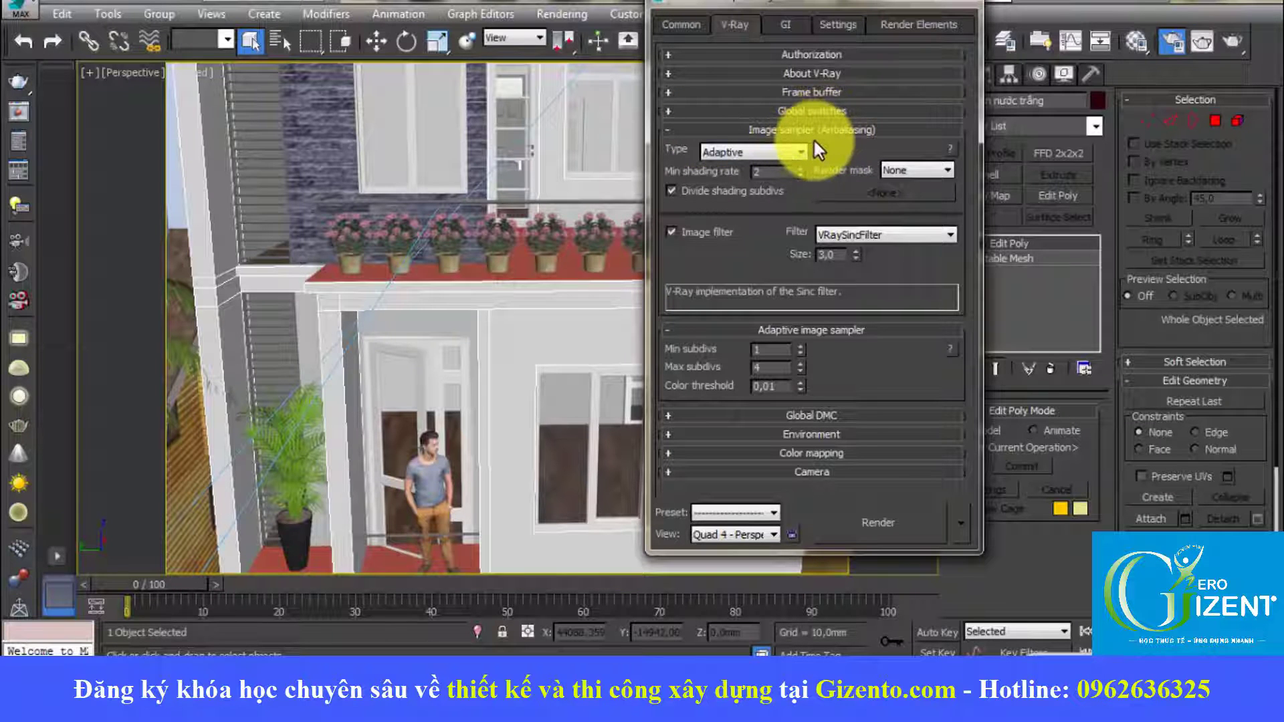
Keep the Adaptive image sampler, VRaySincFilter and Exponential colour mapping unchanged.
left_click(744, 160)
left_click(728, 182)
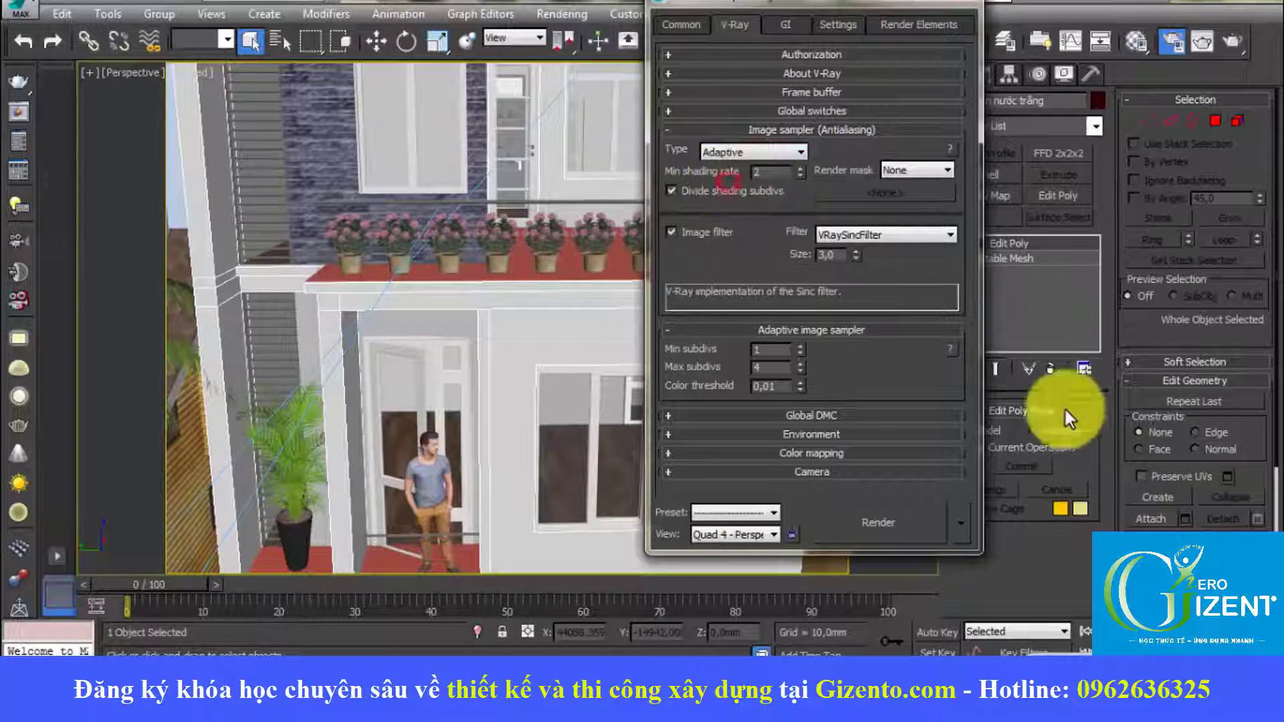
left_click(913, 236)
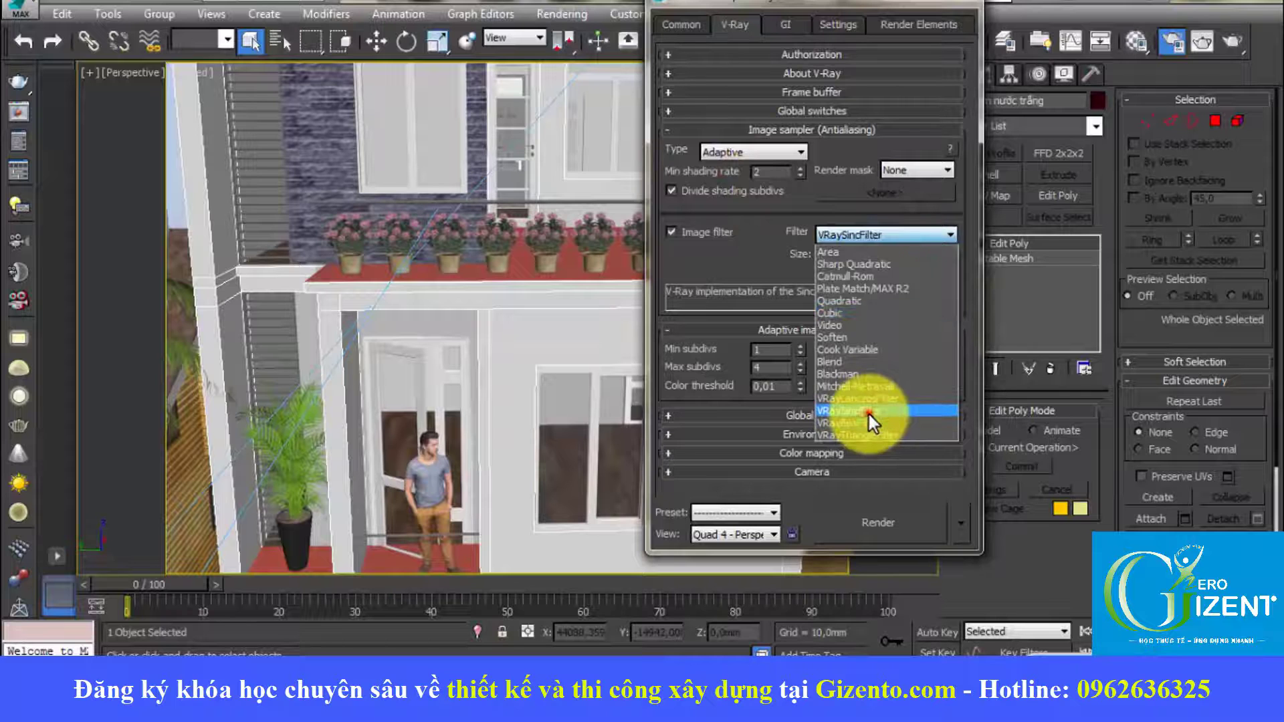
left_click(869, 415)
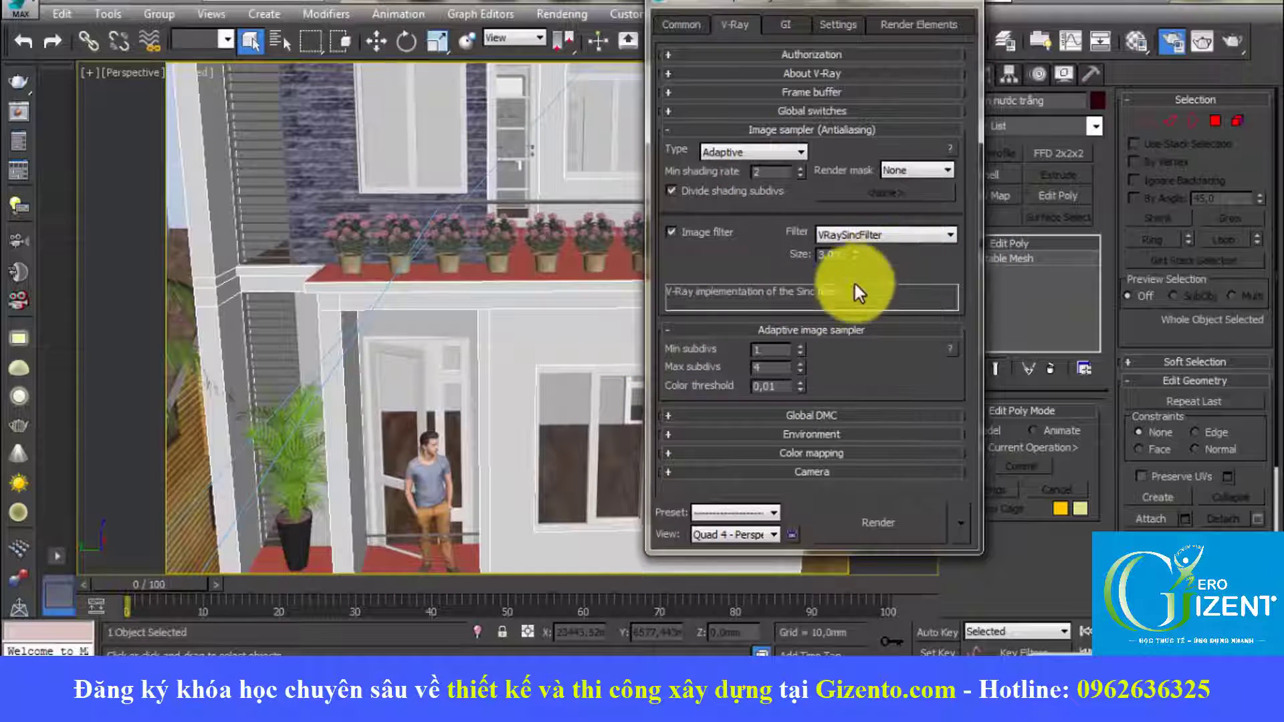
left_click(806, 130)
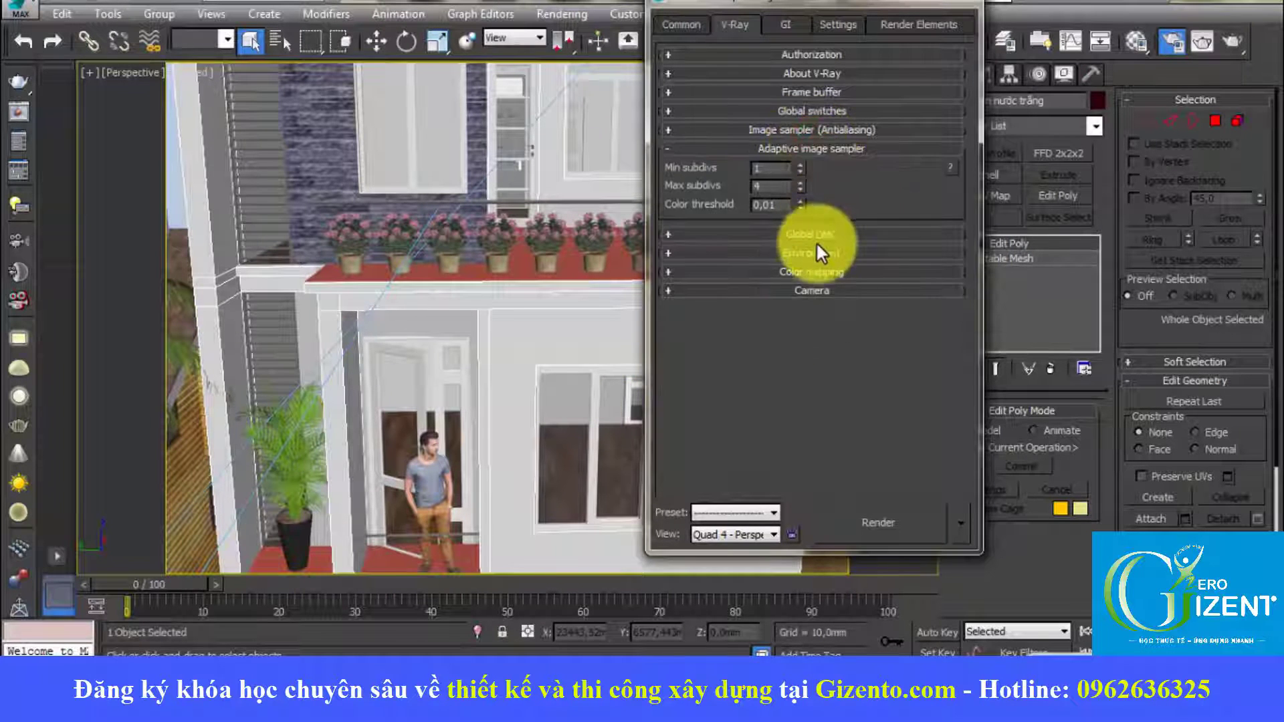
left_click(822, 274)
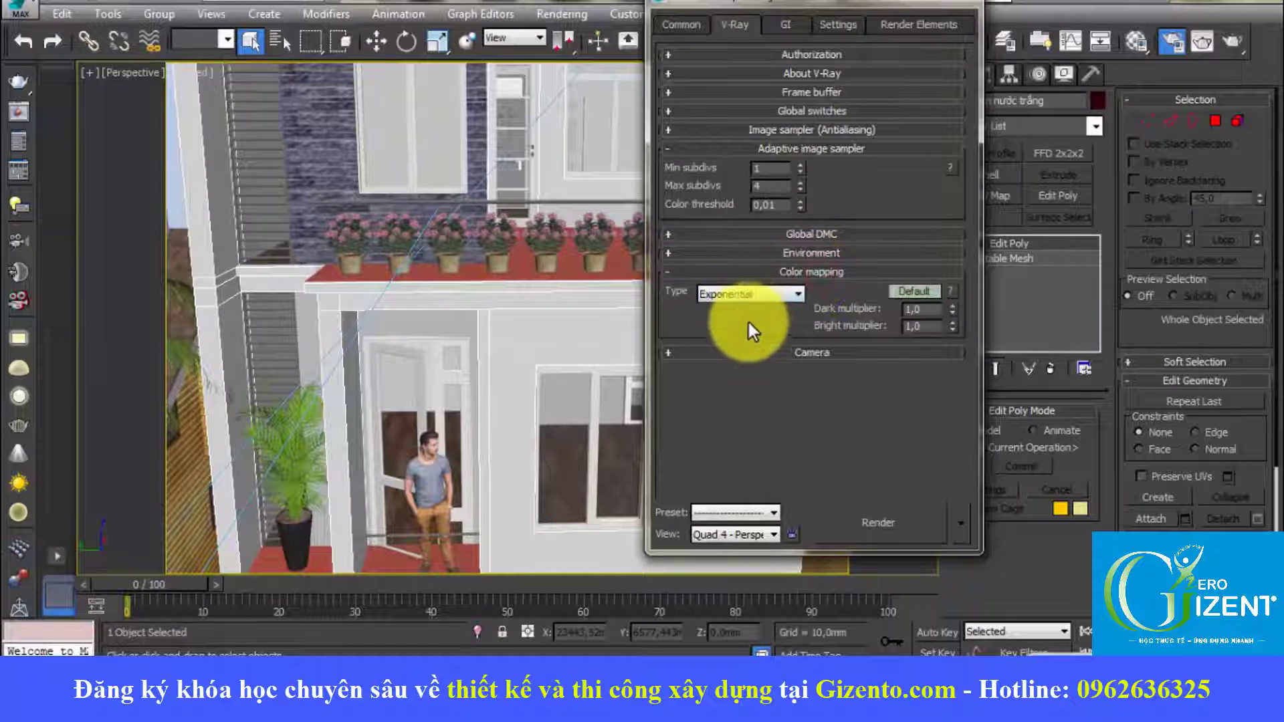
left_click(780, 292)
left_click(735, 324)
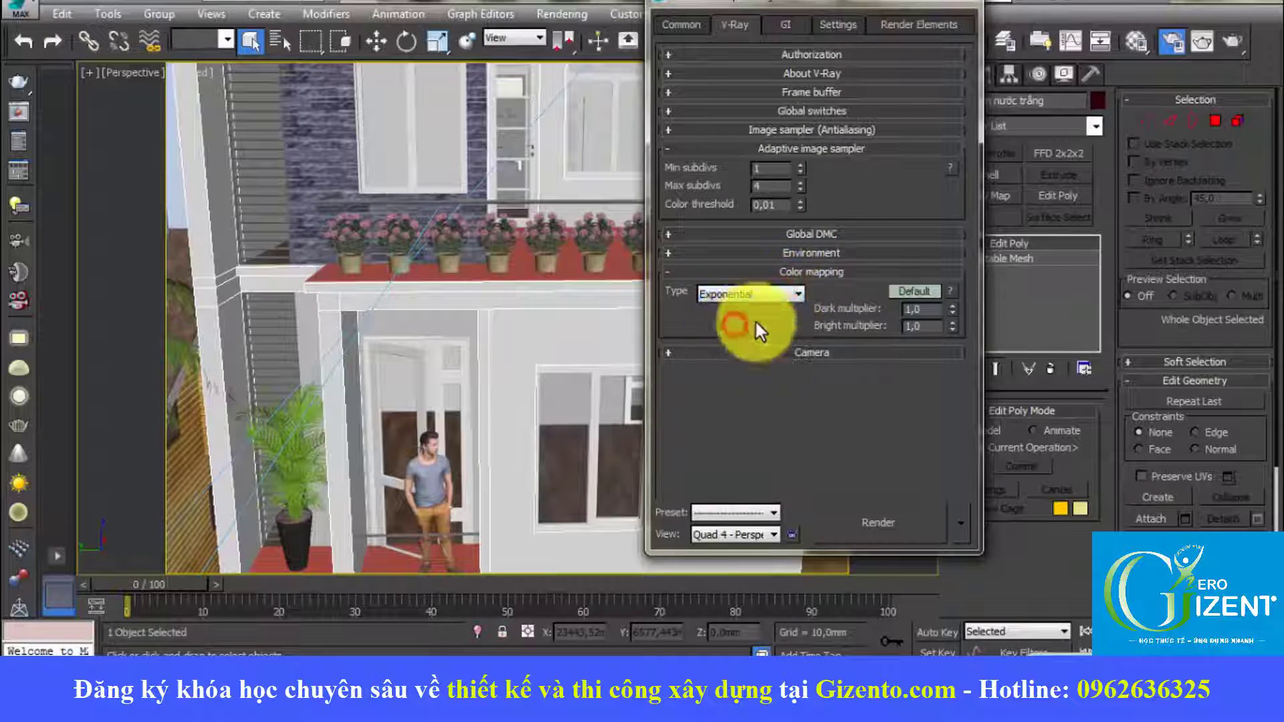
left_click(829, 271)
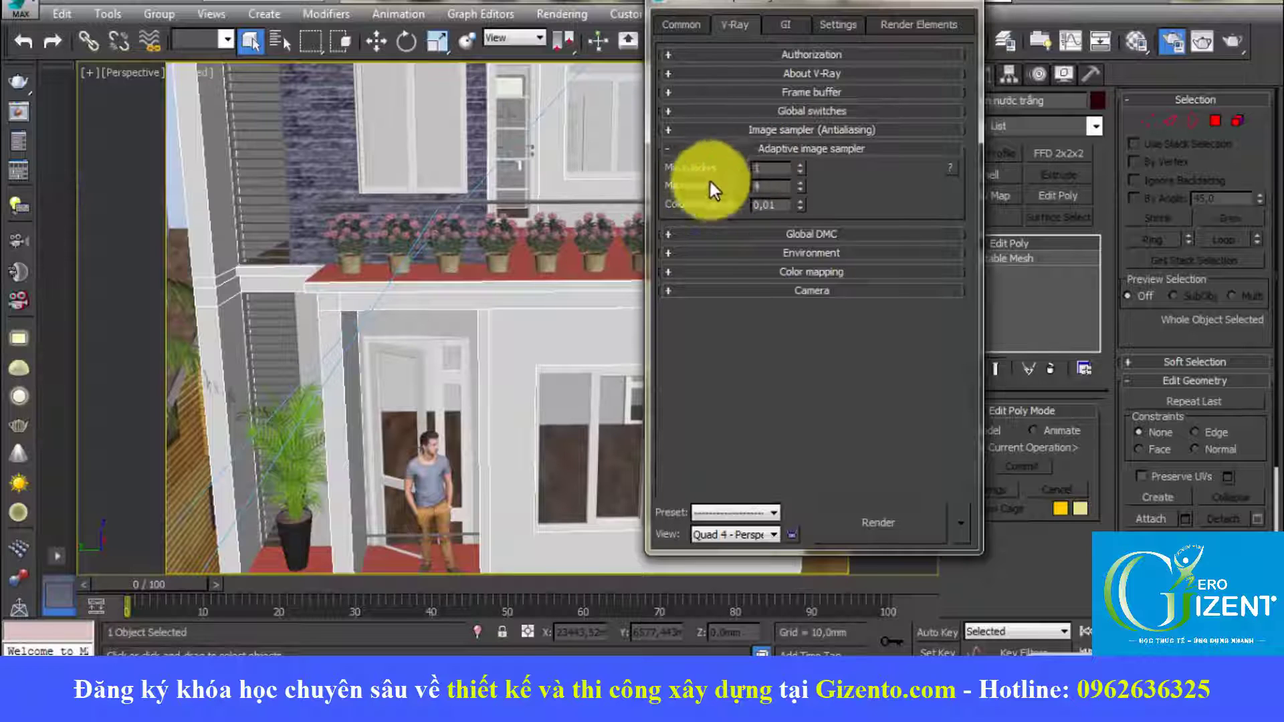
Collapse the sampler, camera and environment rollouts and expand the Frame buffer rollout.
left_click(842, 149)
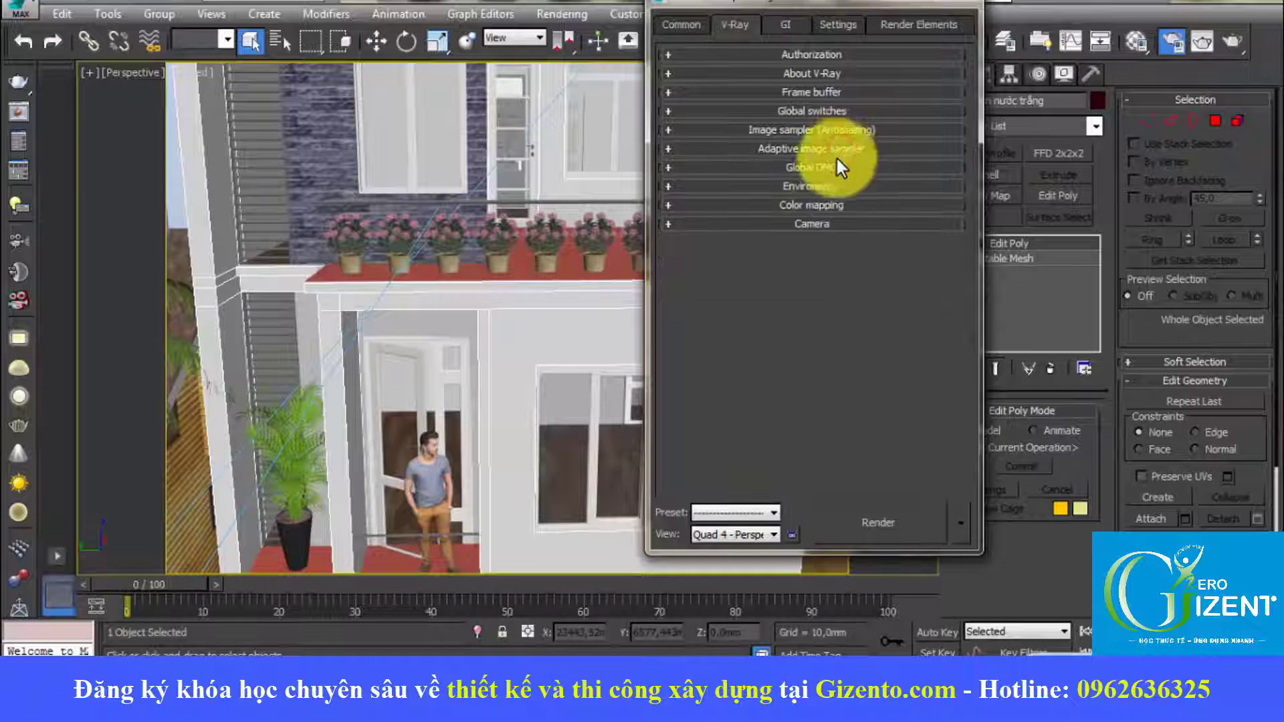
left_click(812, 225)
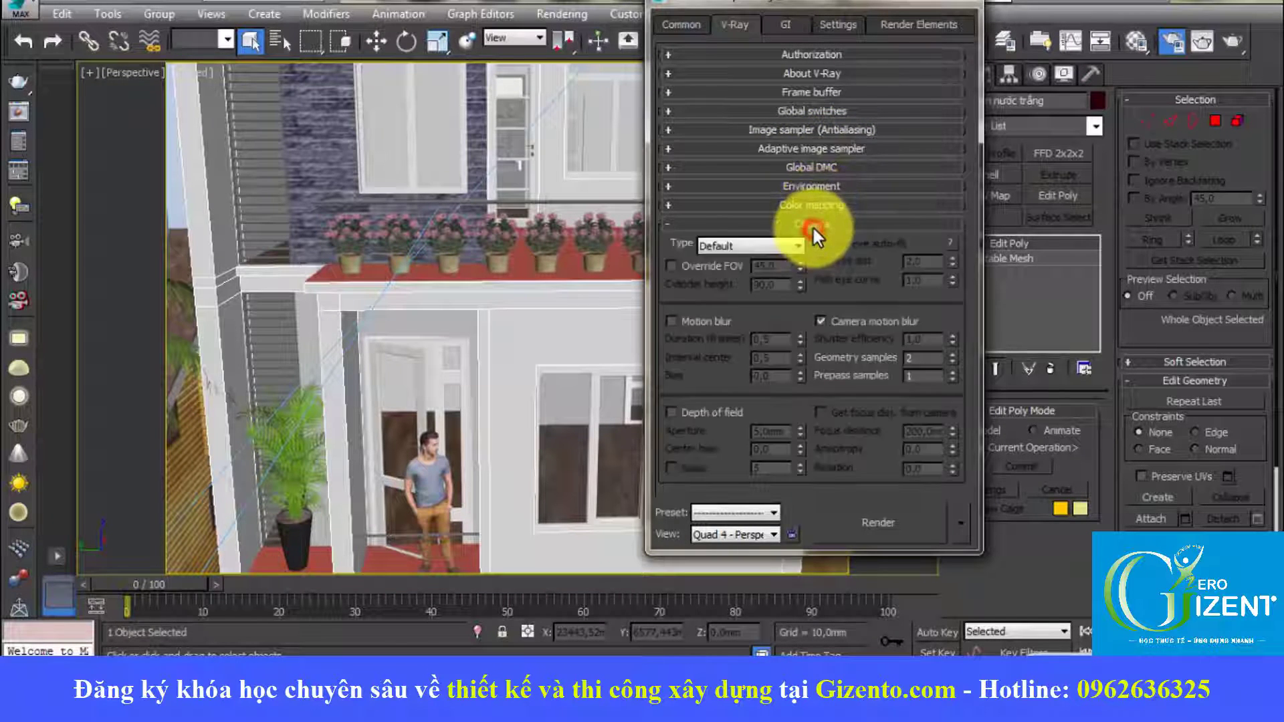
left_click(812, 225)
left_click(814, 203)
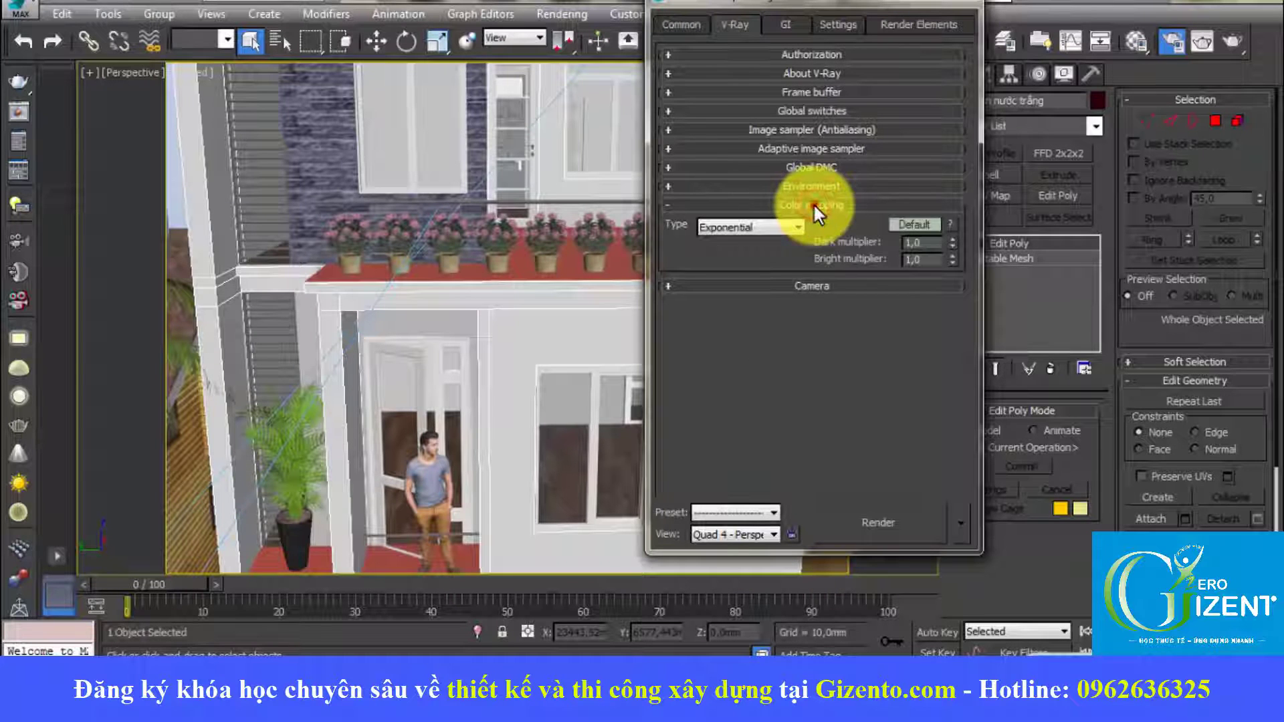
left_click(814, 204)
left_click(809, 188)
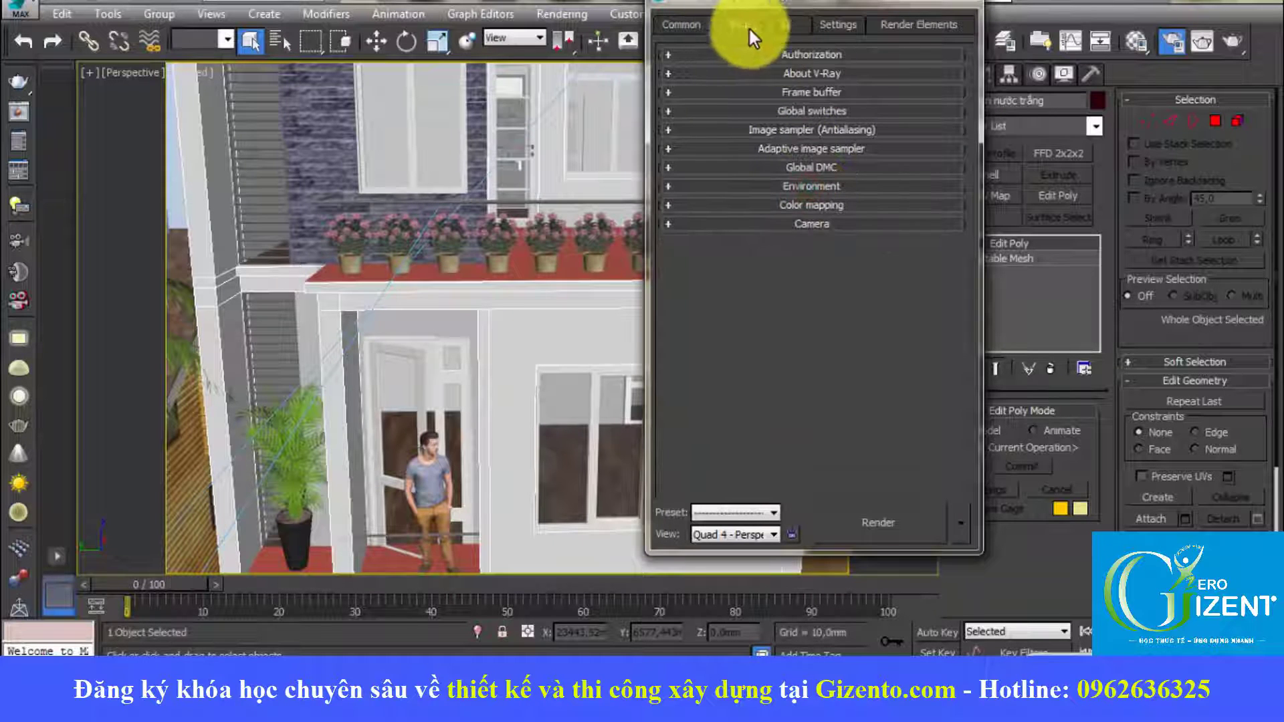
left_click(802, 93)
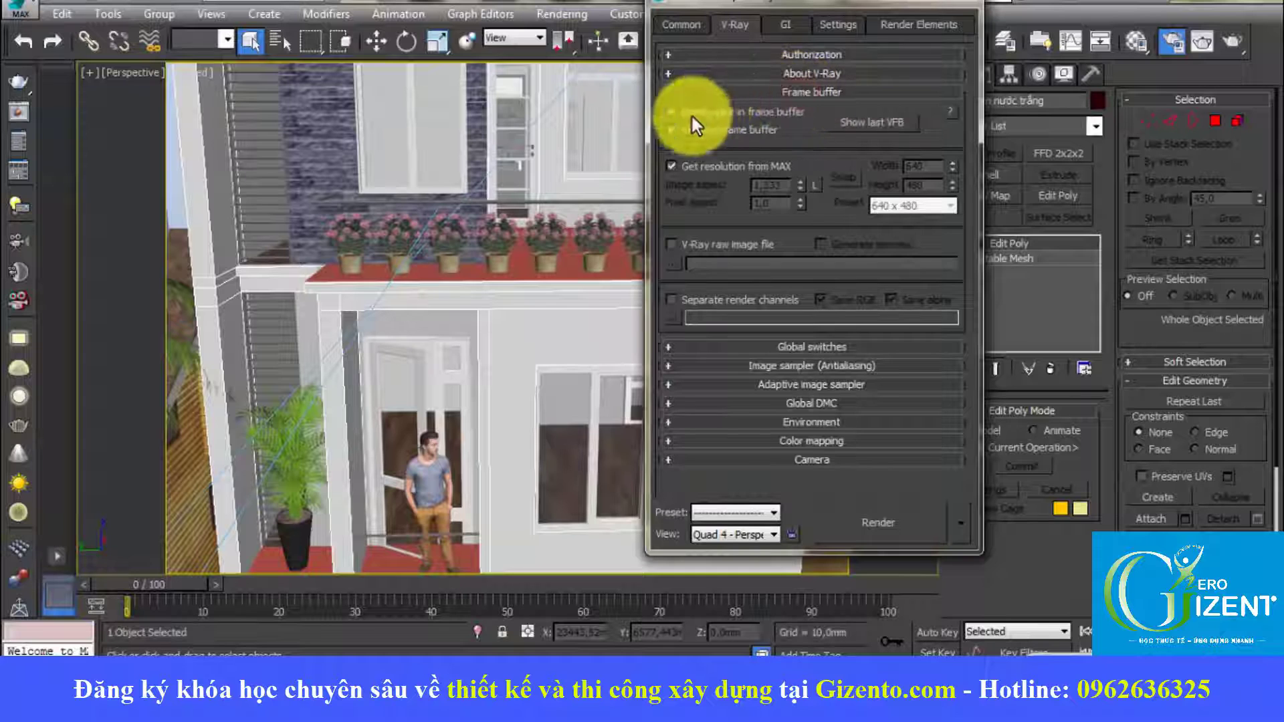
Keep Irradiance map as primary and Light cache as secondary GI engine, with the Custom preset.
left_click(808, 87)
left_click(784, 23)
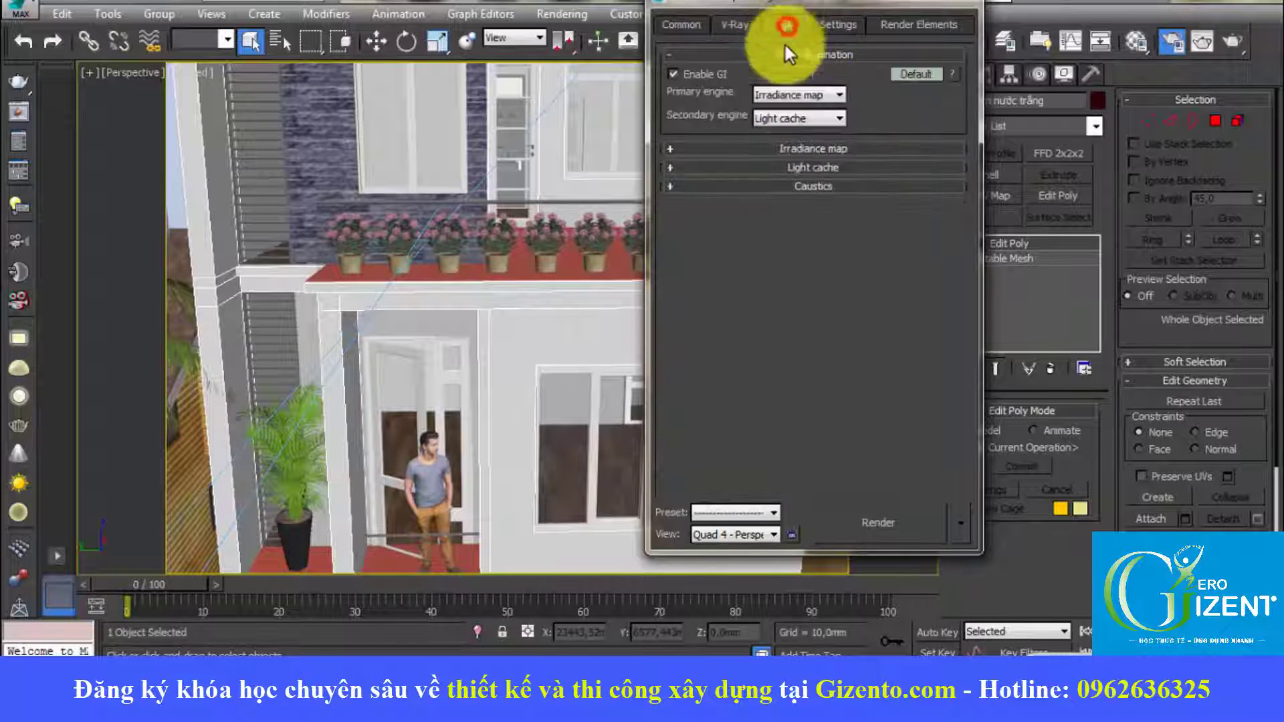
left_click(792, 93)
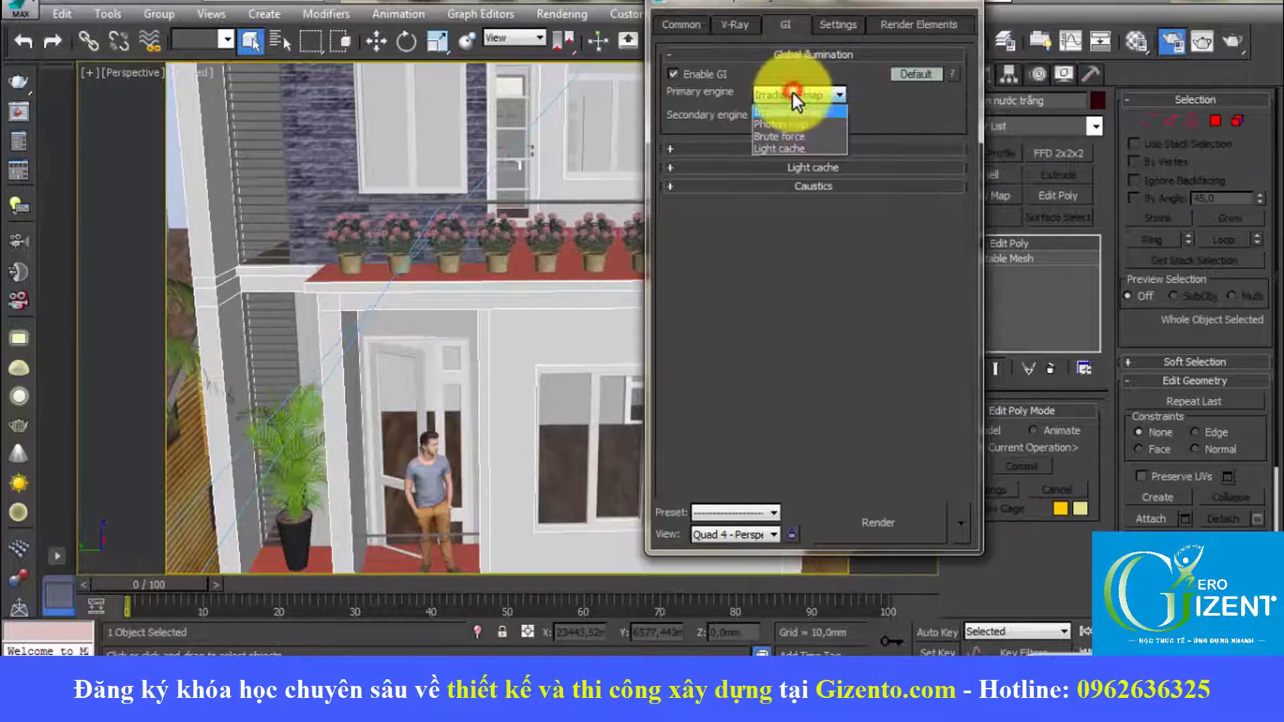
left_click(791, 95)
left_click(790, 95)
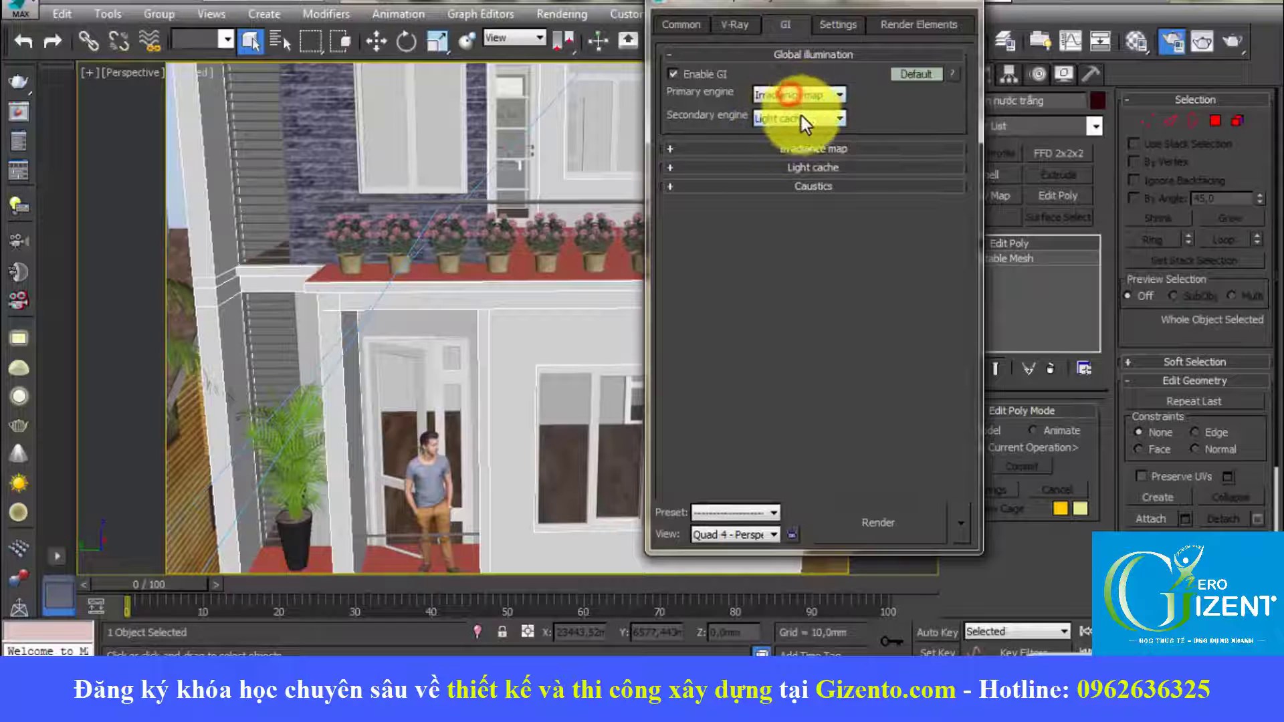
left_click(802, 118)
left_click(788, 169)
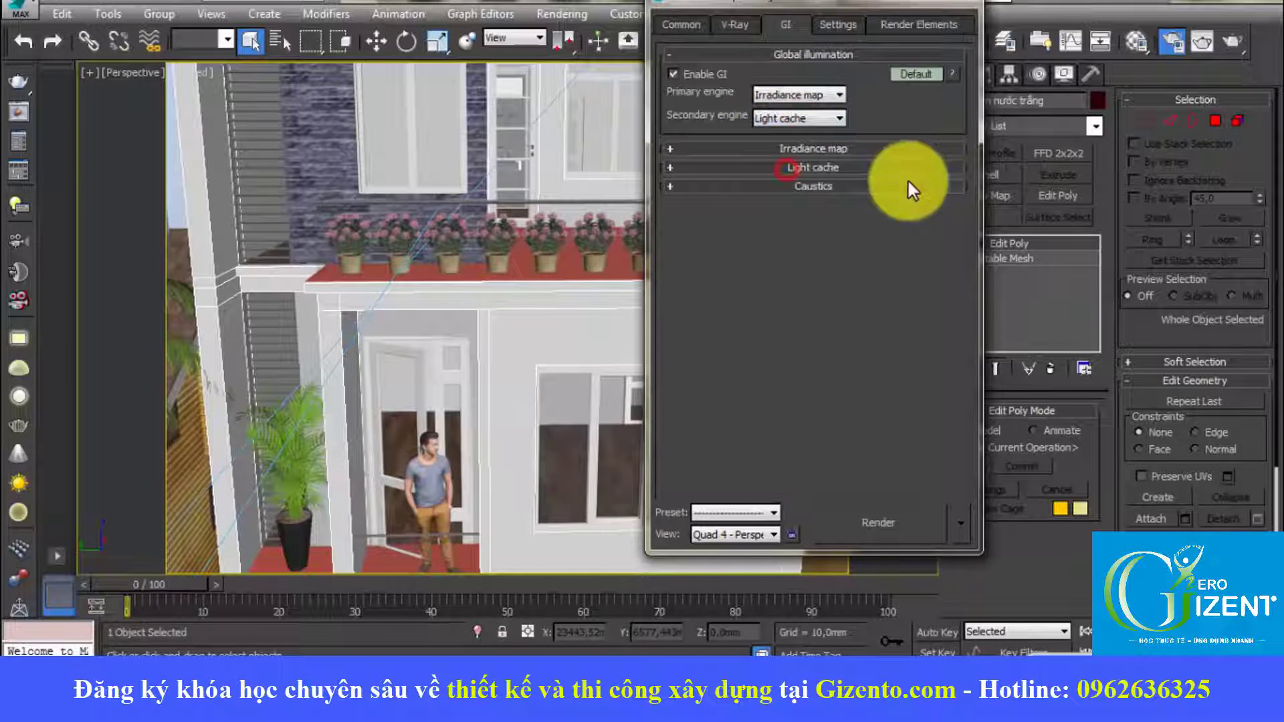
left_click(823, 150)
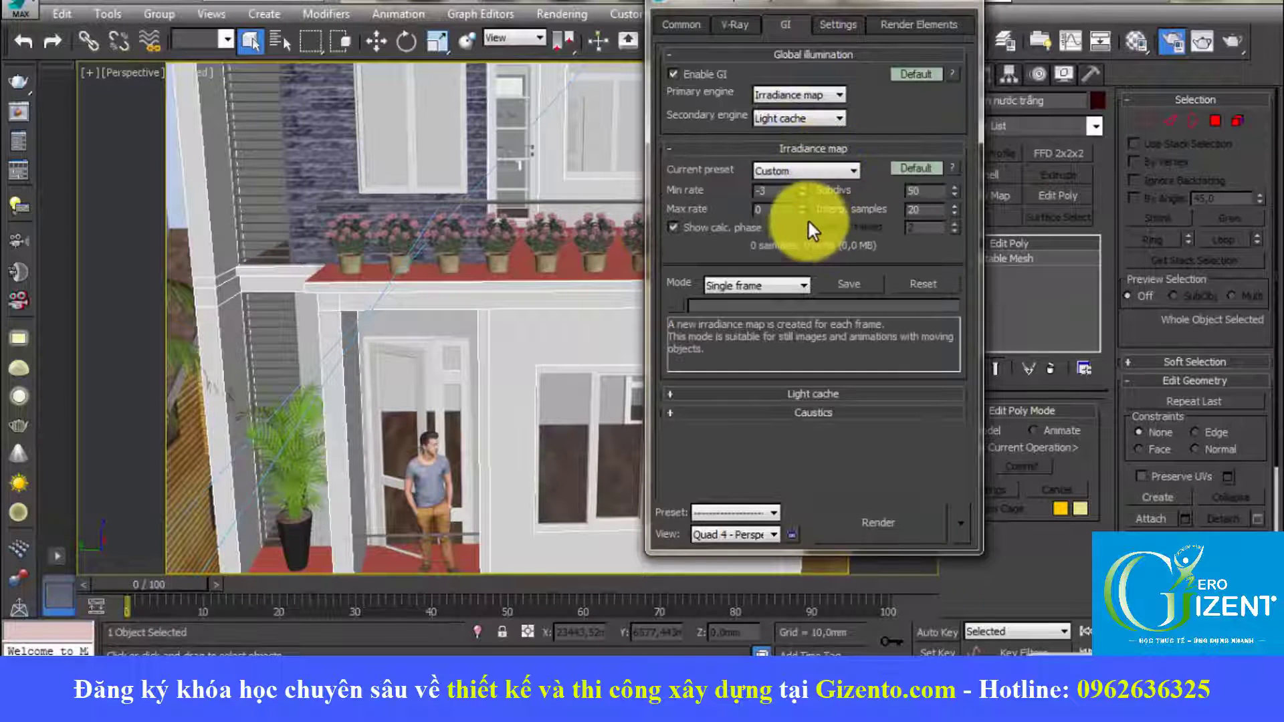
left_click(818, 171)
left_click(781, 190)
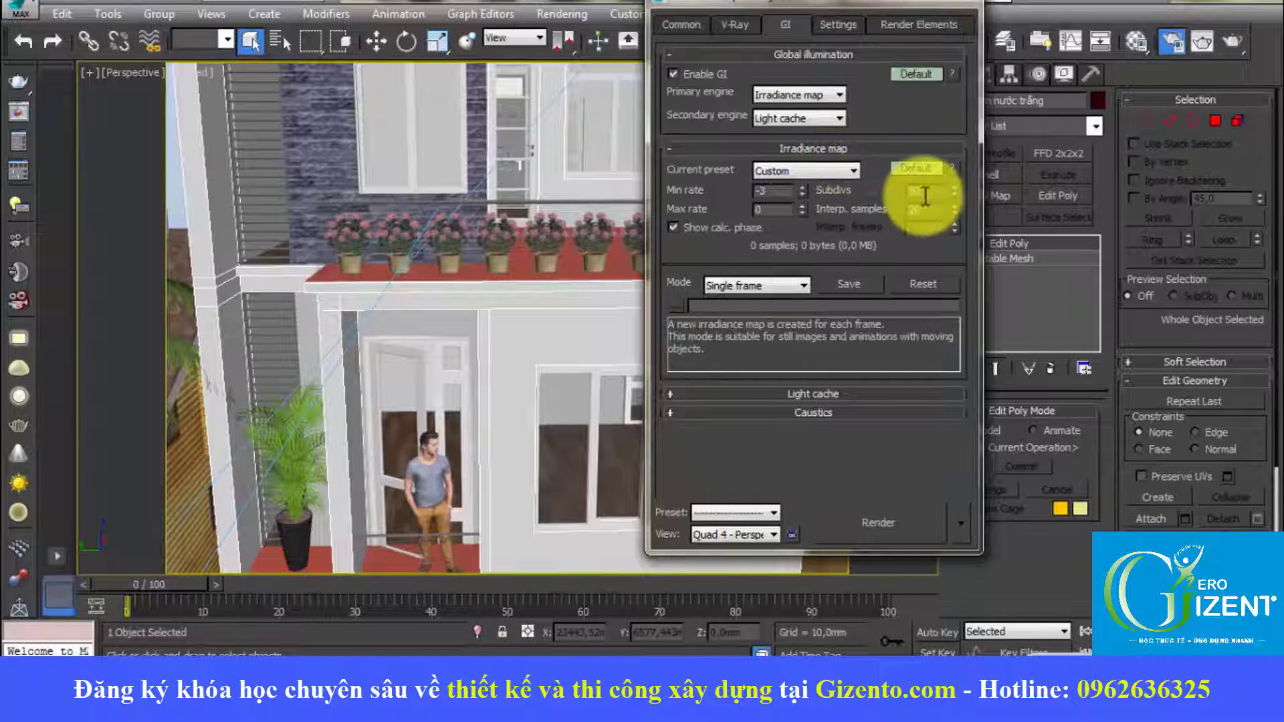
Enable Show calc. phase for Light cache, check the Settings tab, and close Render Setup.
left_click(804, 150)
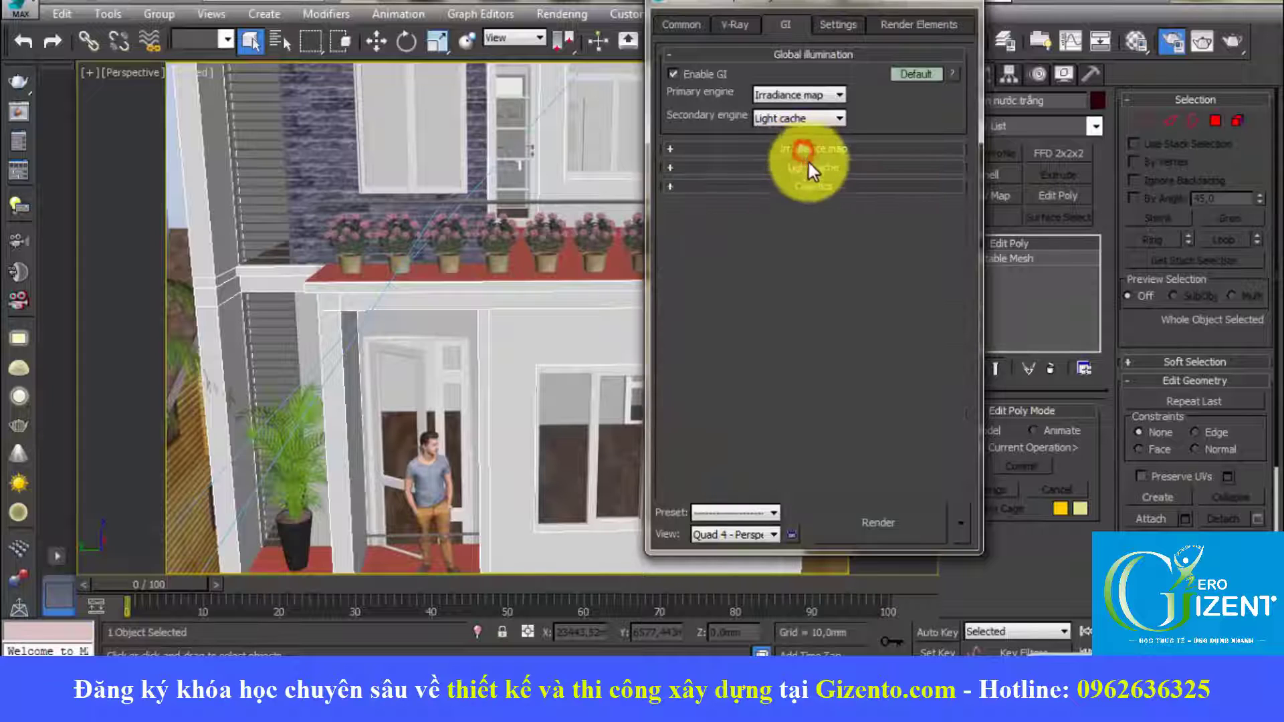
left_click(823, 204)
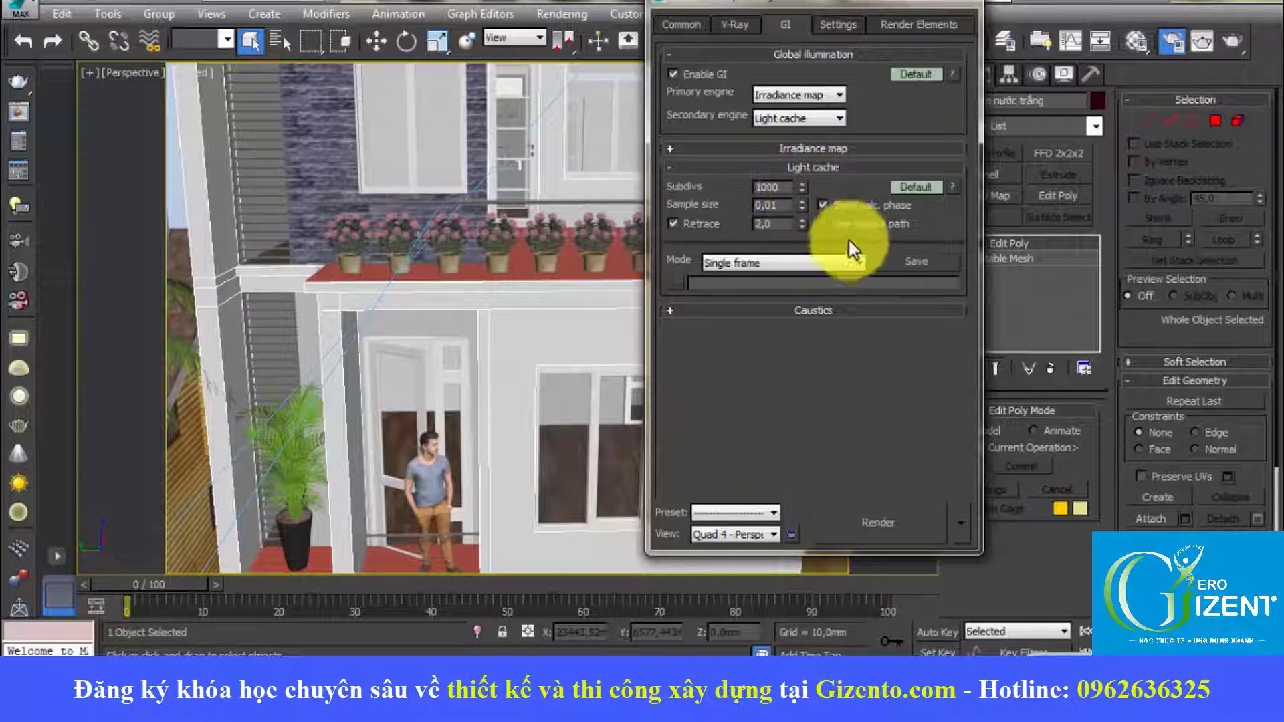
left_click(833, 25)
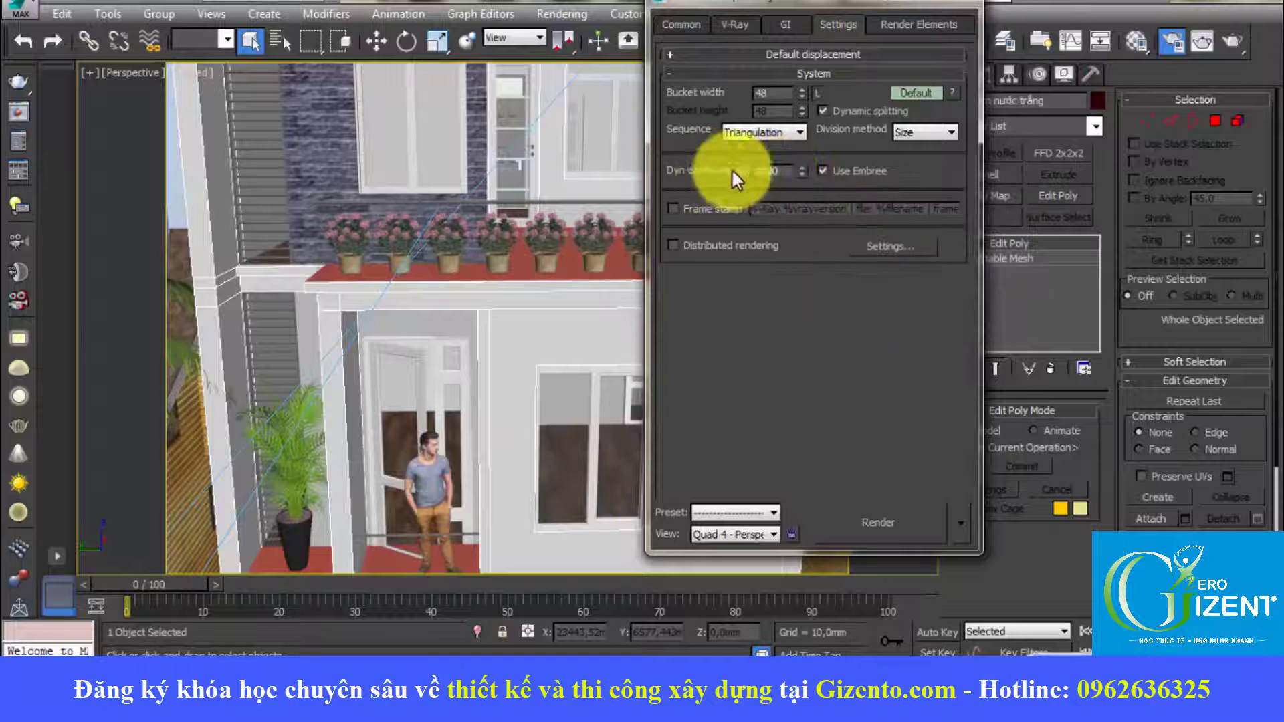
left_click(783, 33)
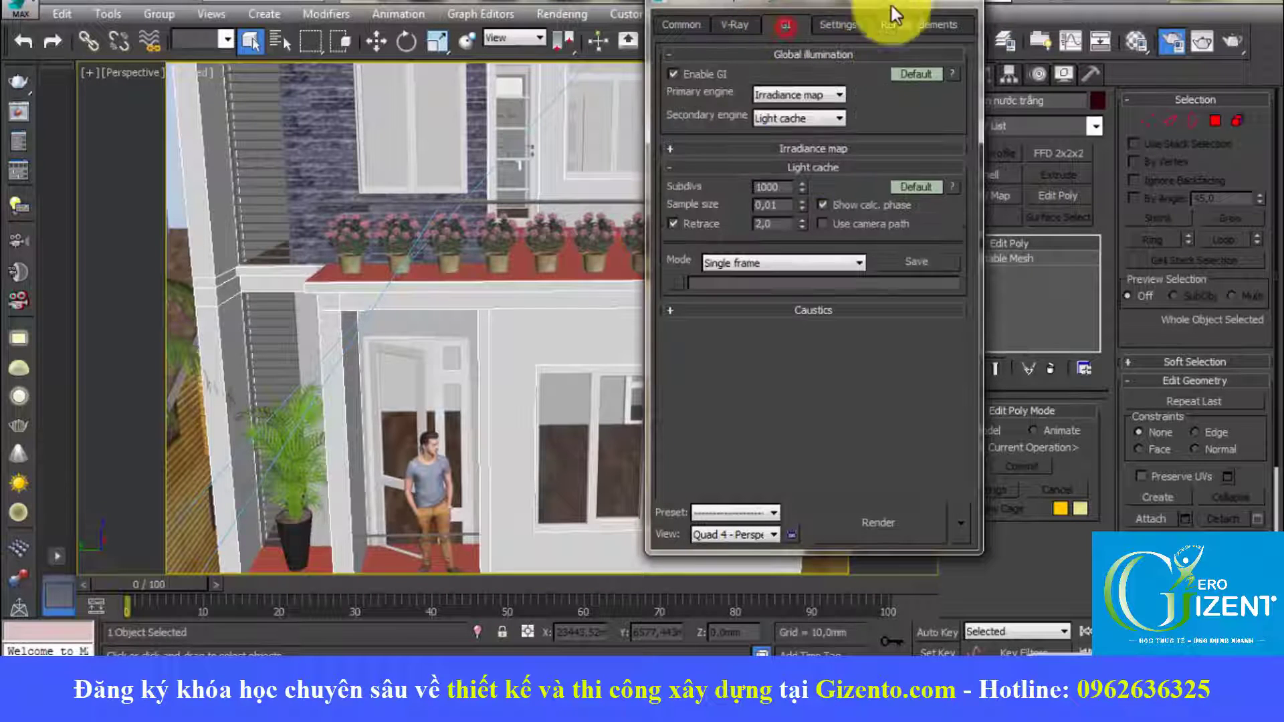
left_click(958, 2)
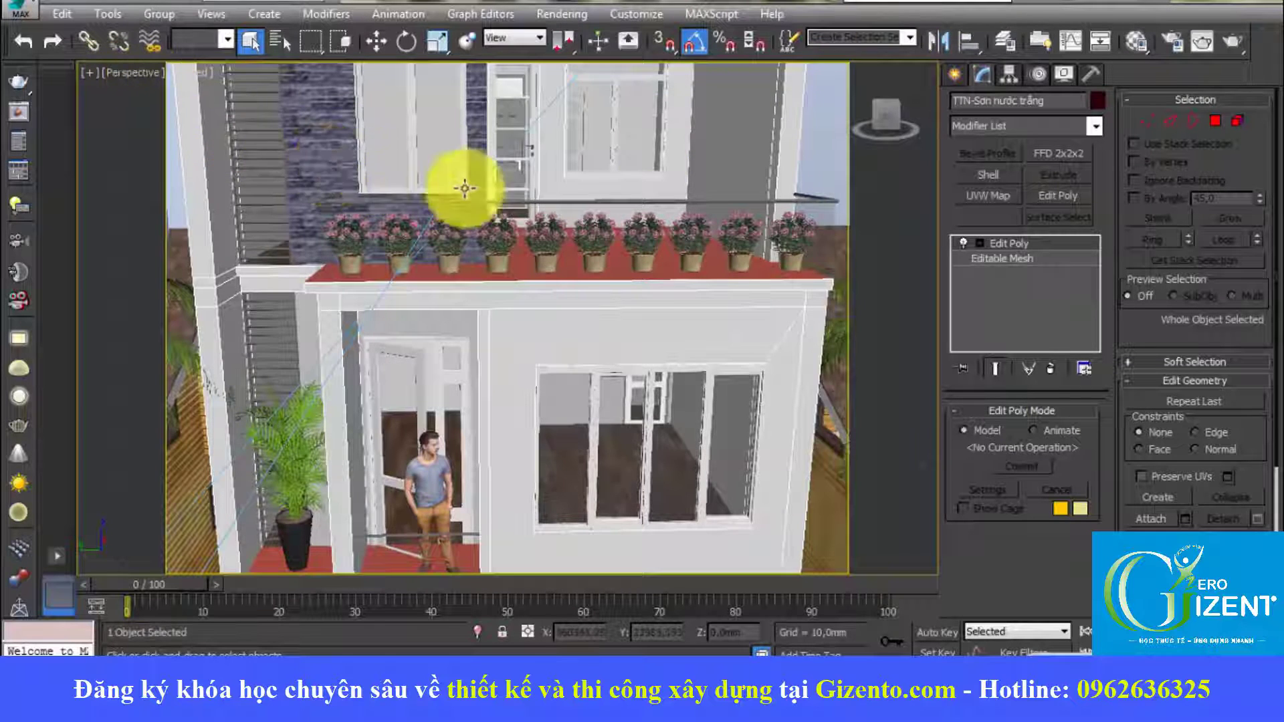
Look through VRayCam001, select the camera and set its shutter speed to 150.
key("c")
left_click(148, 69)
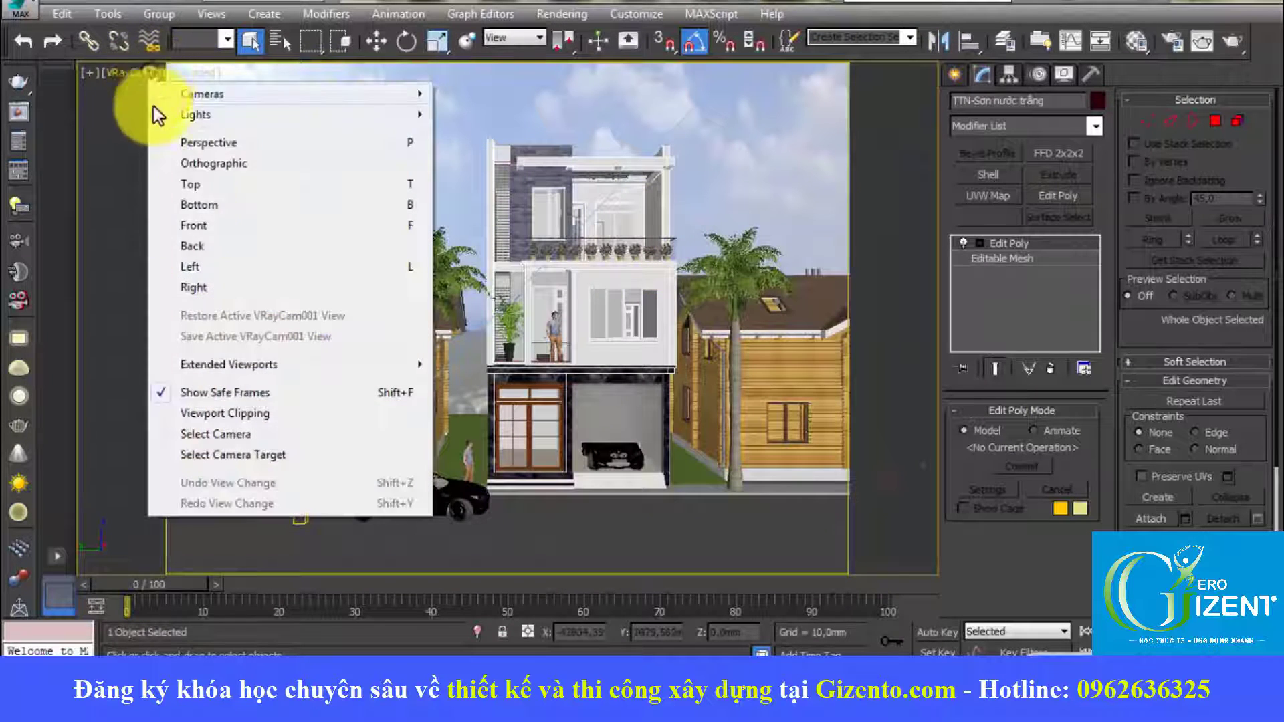
left_click(246, 434)
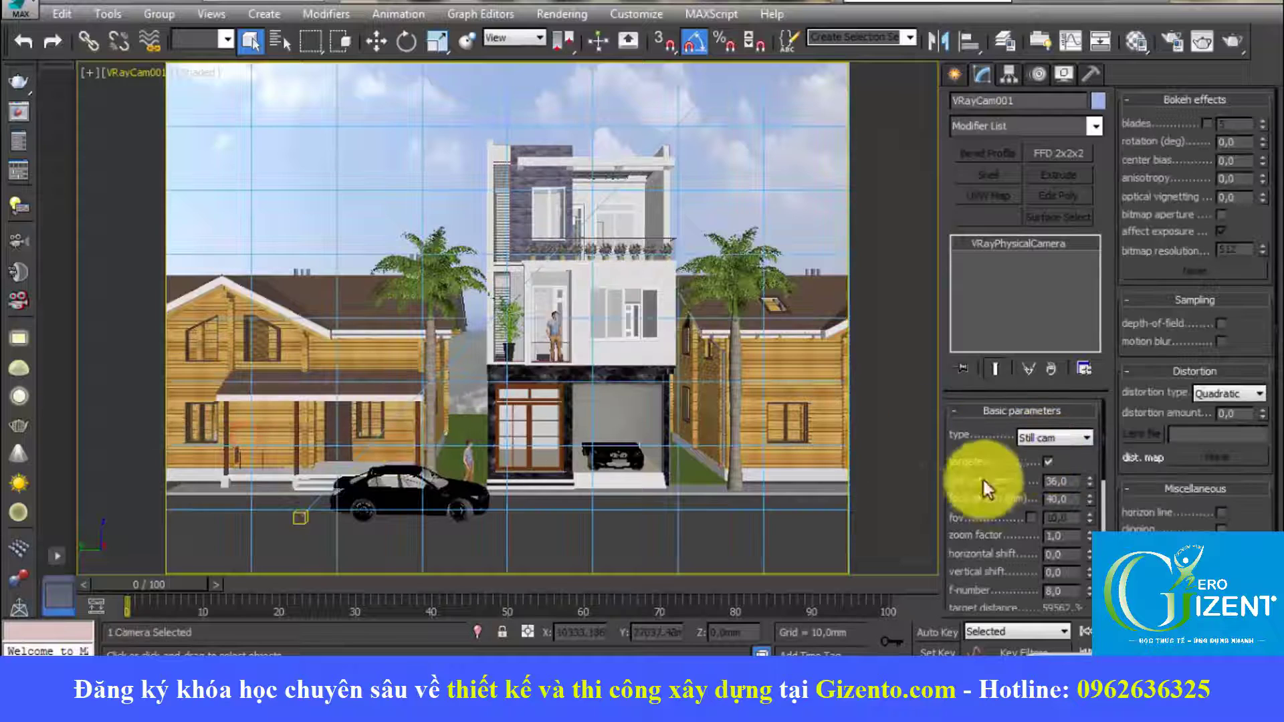
scroll(944, 444, "down", 3)
scroll(944, 443, "down", 3)
double_click(1064, 518)
type("150")
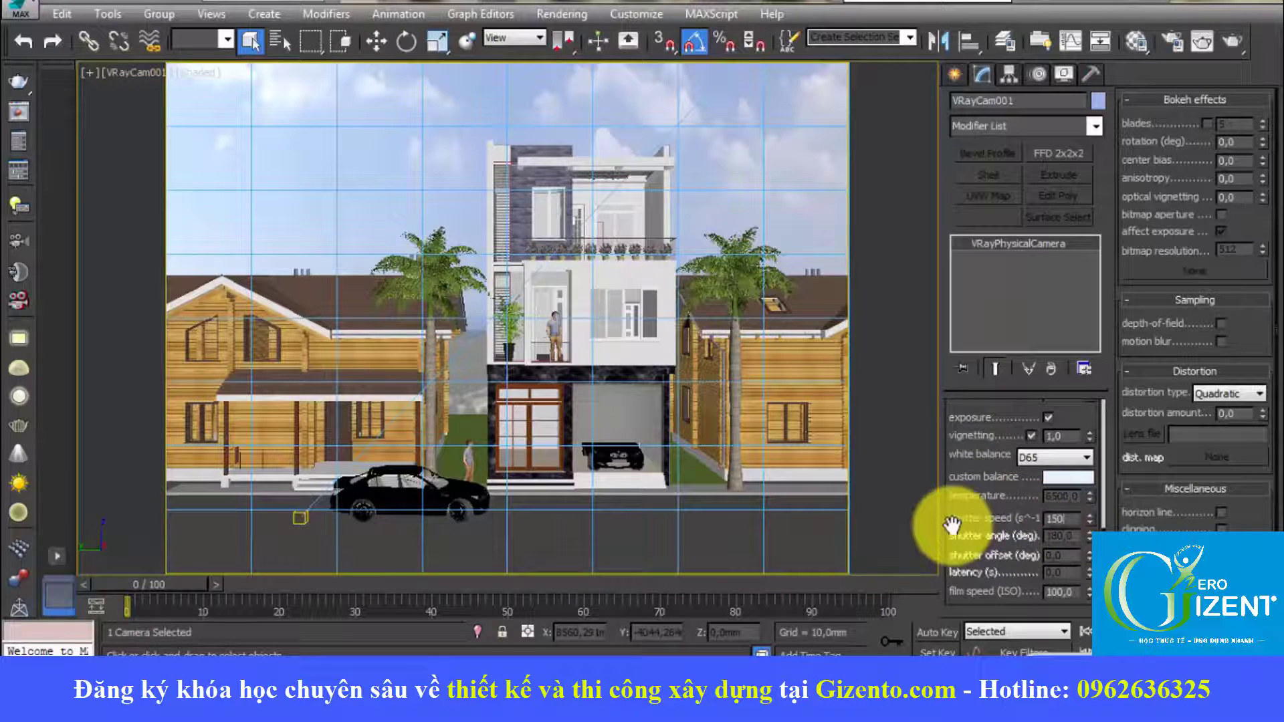
key("Return")
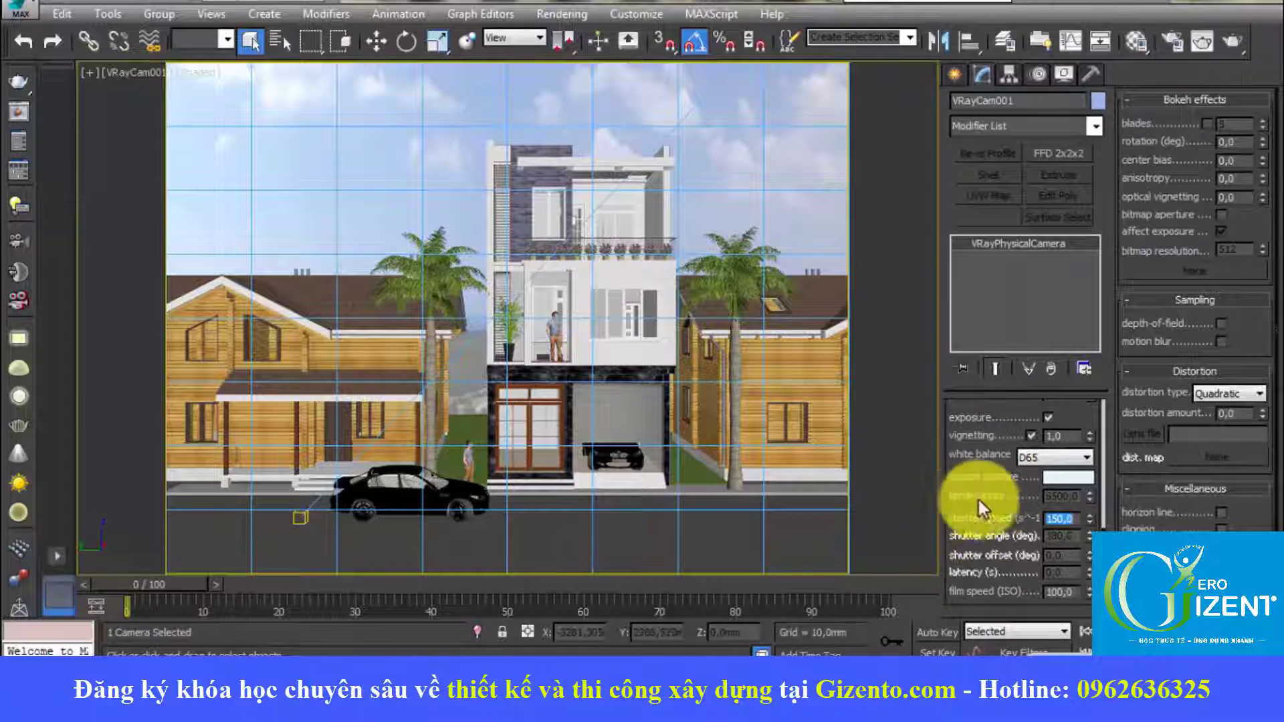
left_click(616, 474)
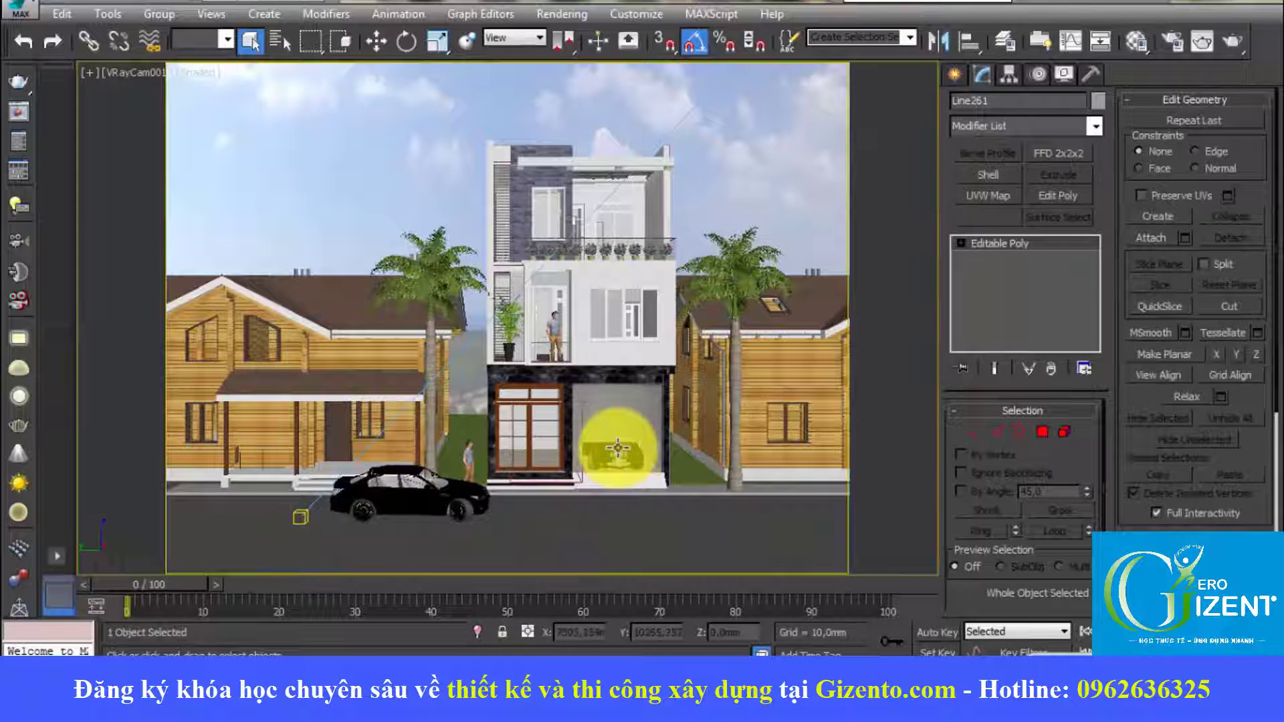
In a Perspective view, select VRaySun001 and drag it to a new position.
key("p")
scroll(619, 402, "up", 5)
scroll(629, 348, "down", 8)
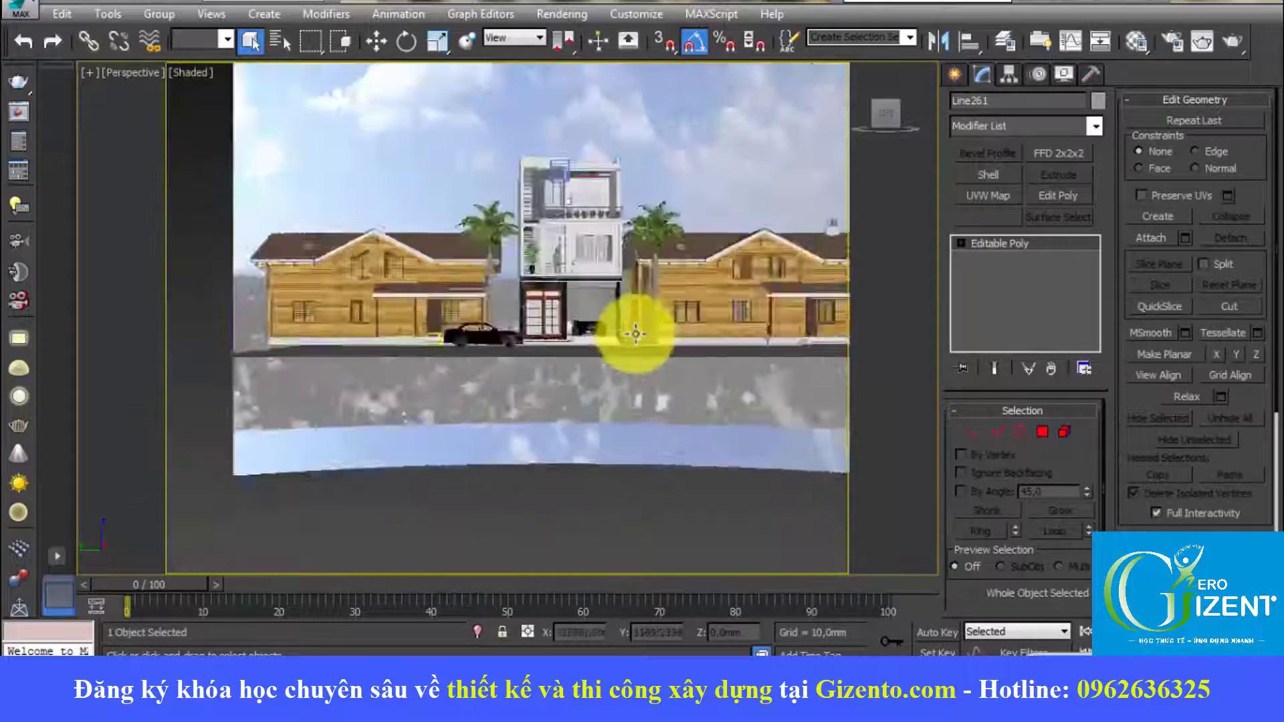
mouse_move(637, 335)
middle_mouse_down("alt")
mouse_move(709, 287)
mouse_move(734, 321)
mouse_move(688, 287)
middle_mouse_up("alt")
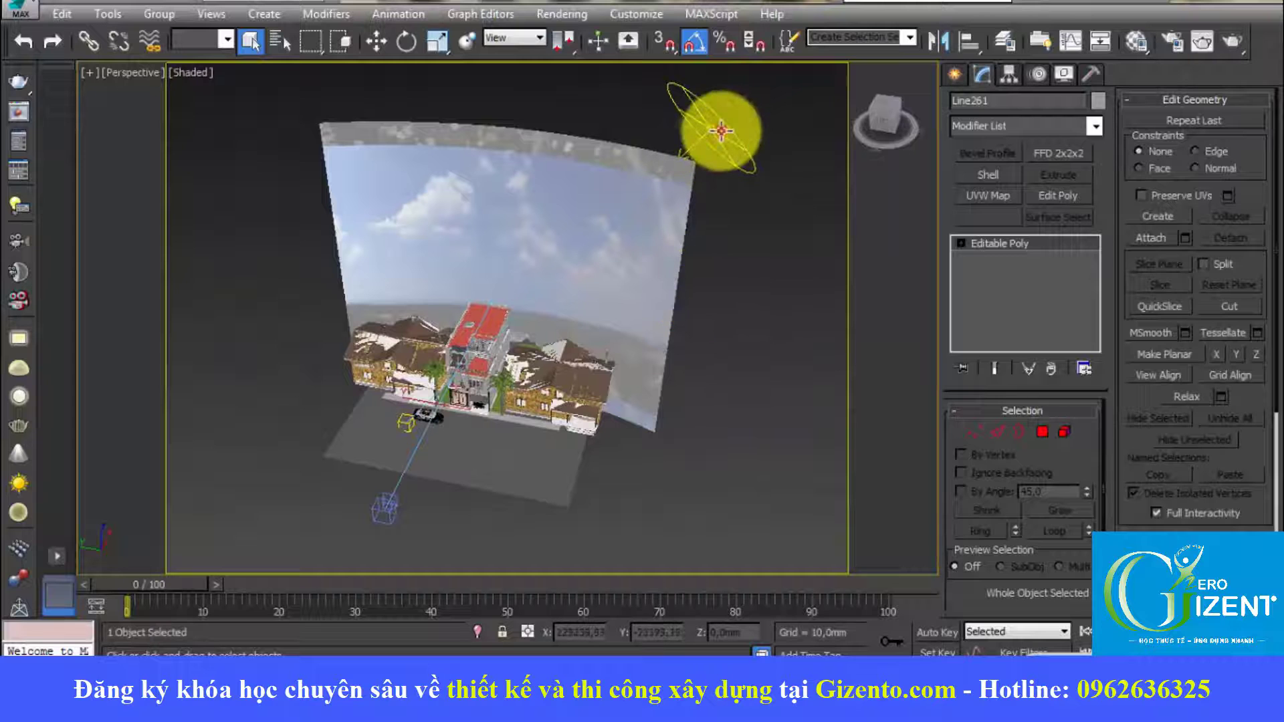
left_click(720, 134)
left_click_drag(720, 134, 644, 155)
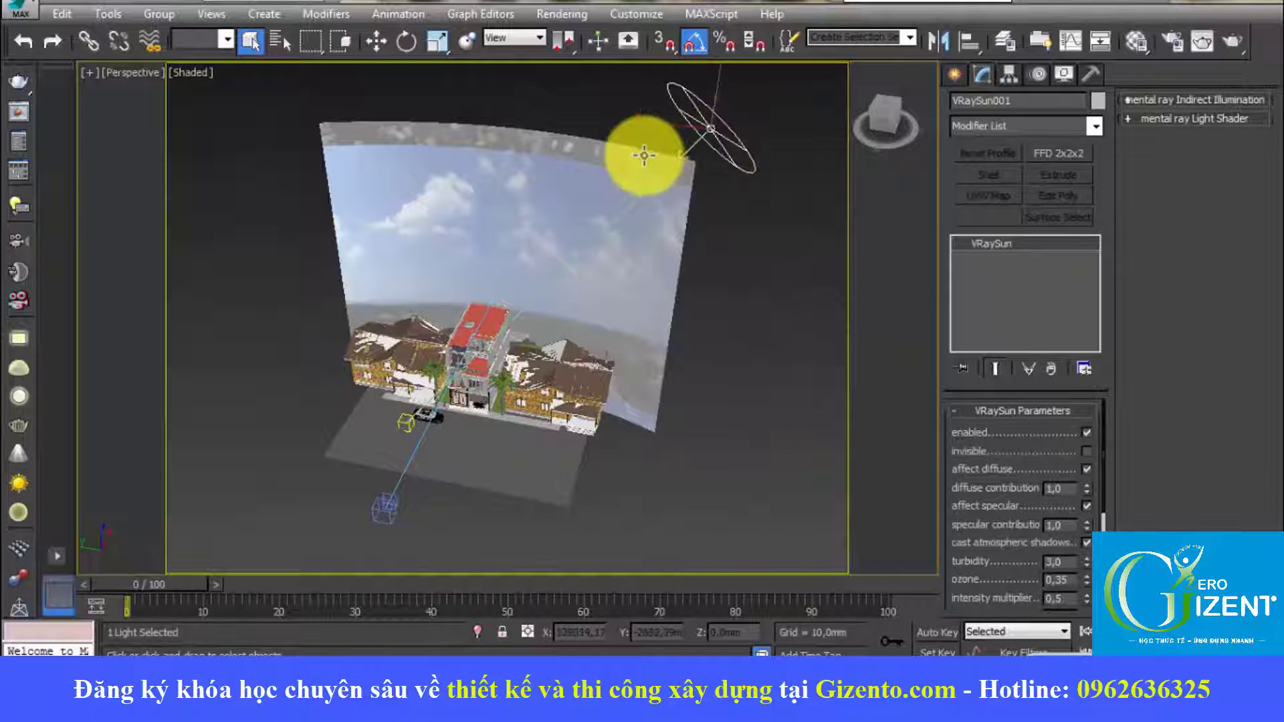
In Top view, move the sun to the lower left of the house.
key("t")
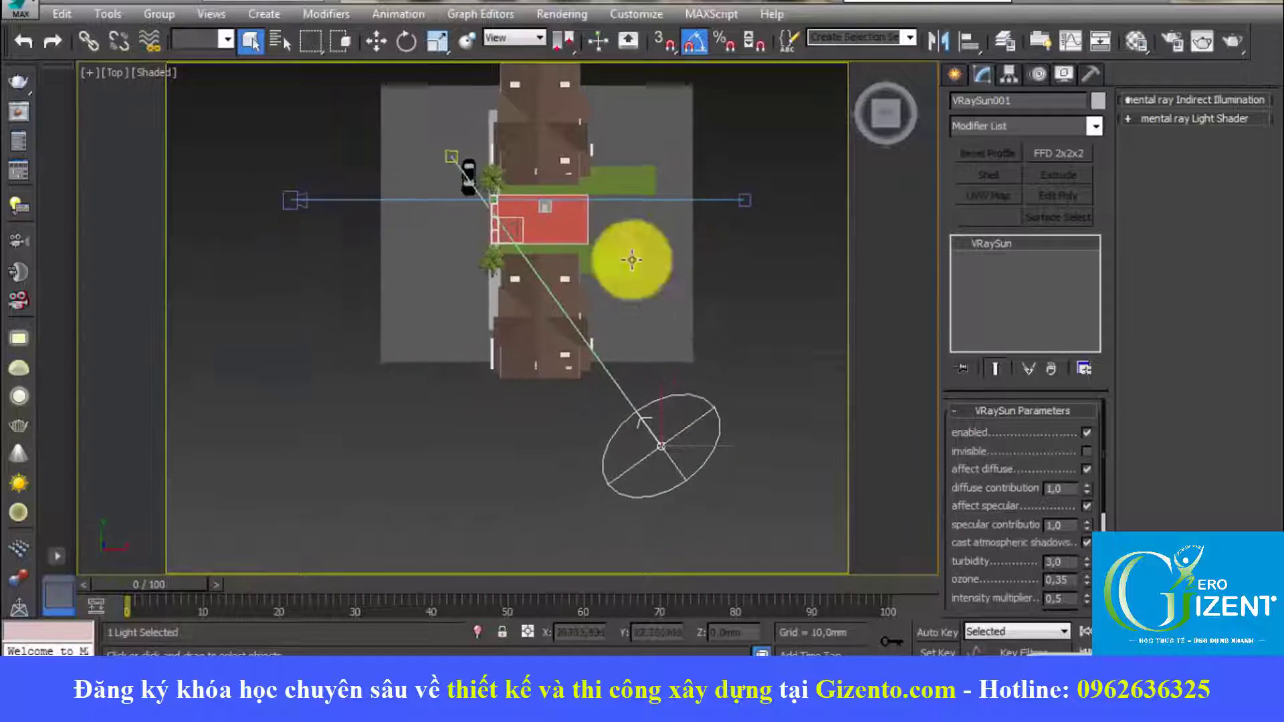
left_click(377, 41)
left_click_drag(689, 419, 331, 392)
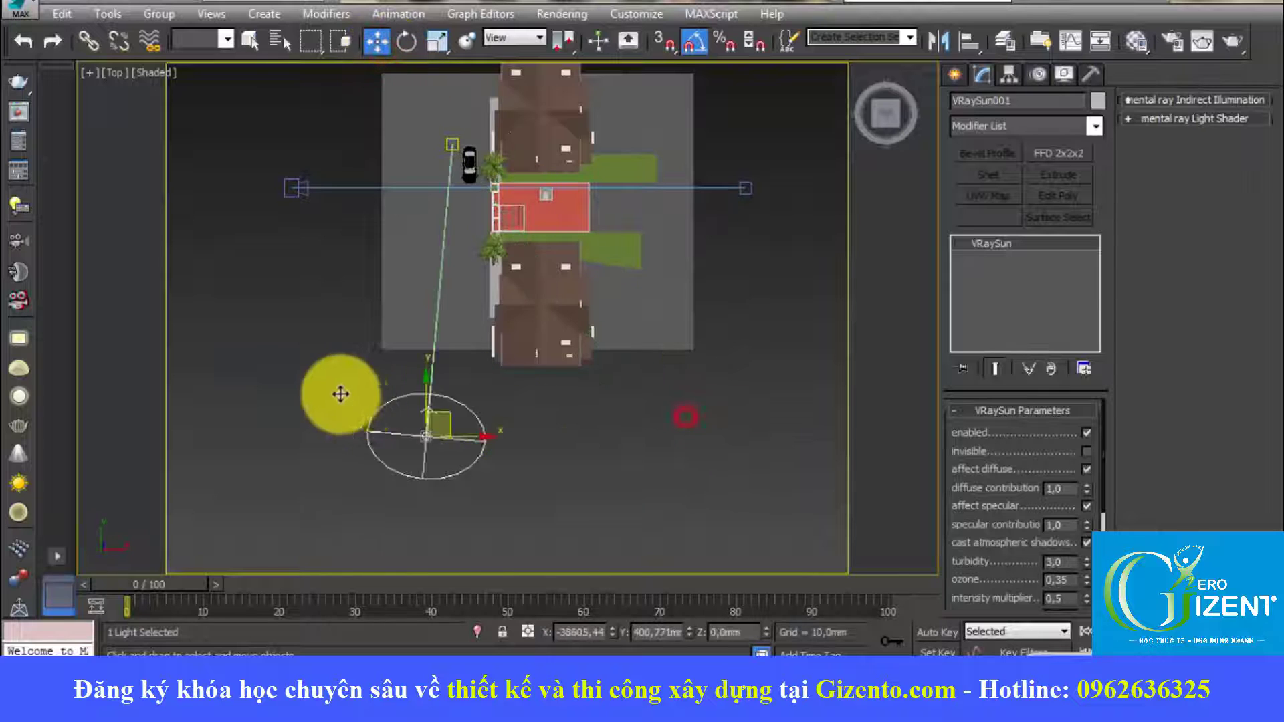
scroll(458, 143, "up", 4)
Move the sun's target toward the upper right and return to the shaded VRayCam001 view.
key("F3")
left_click(456, 144)
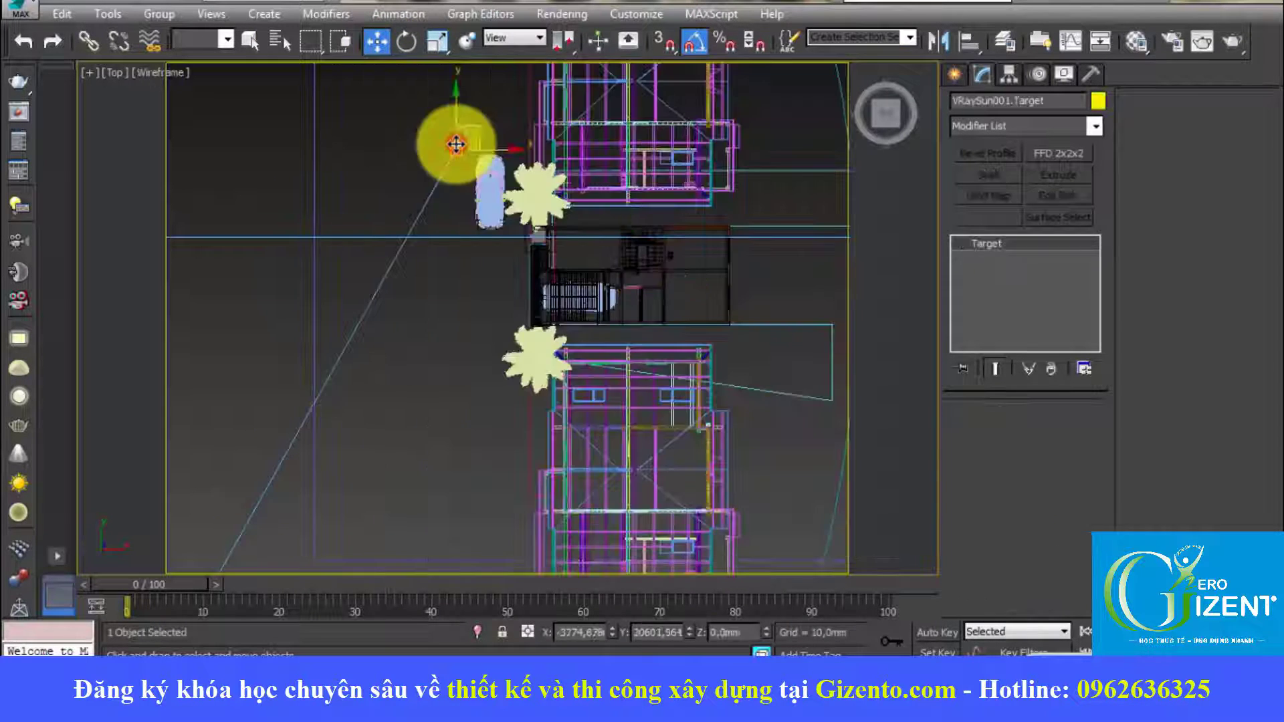
mouse_move(468, 120)
left_mouse_down()
mouse_move(845, 117)
mouse_move(788, 49)
mouse_move(791, 137)
left_mouse_up()
middle_click_drag(791, 138, 704, 180)
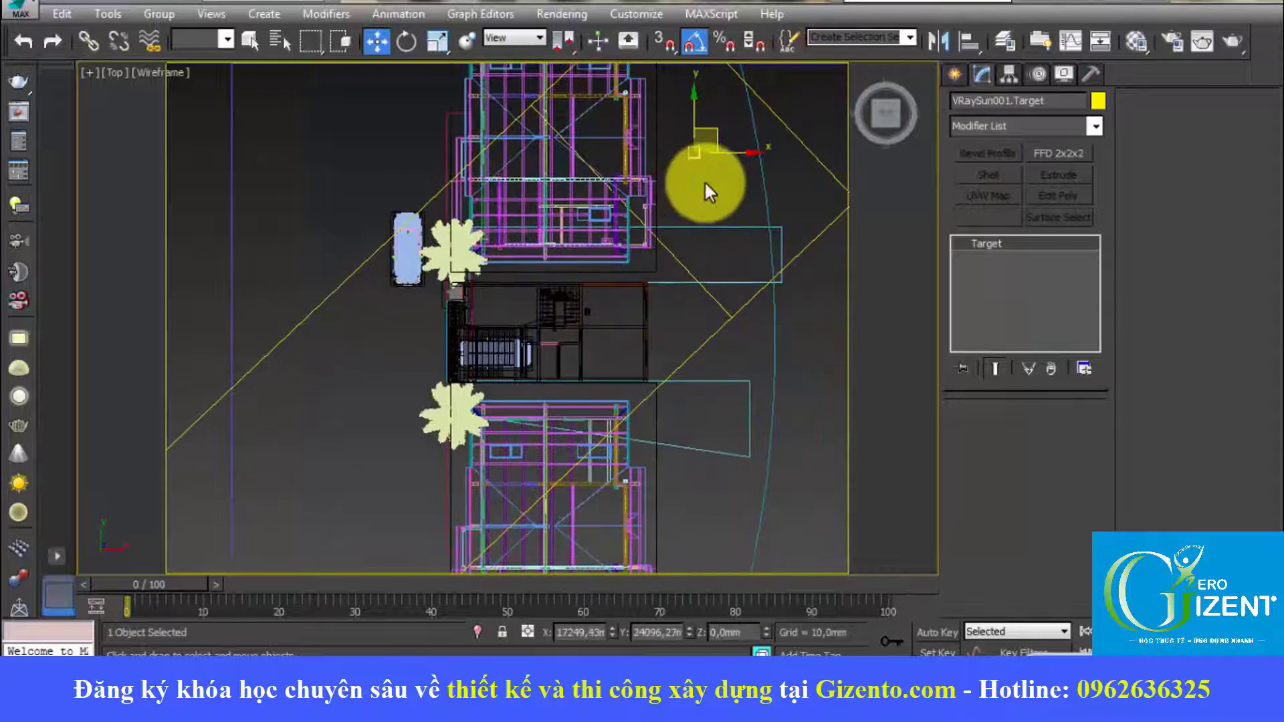
key("c")
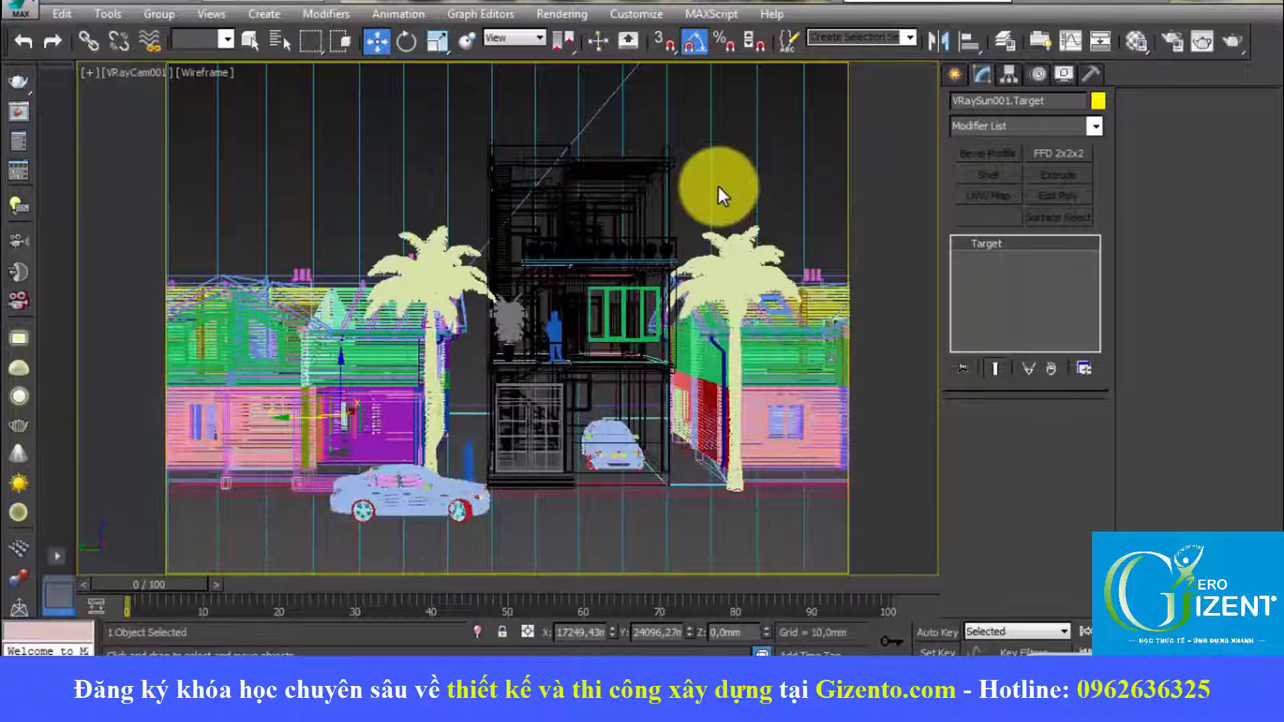
key("F3")
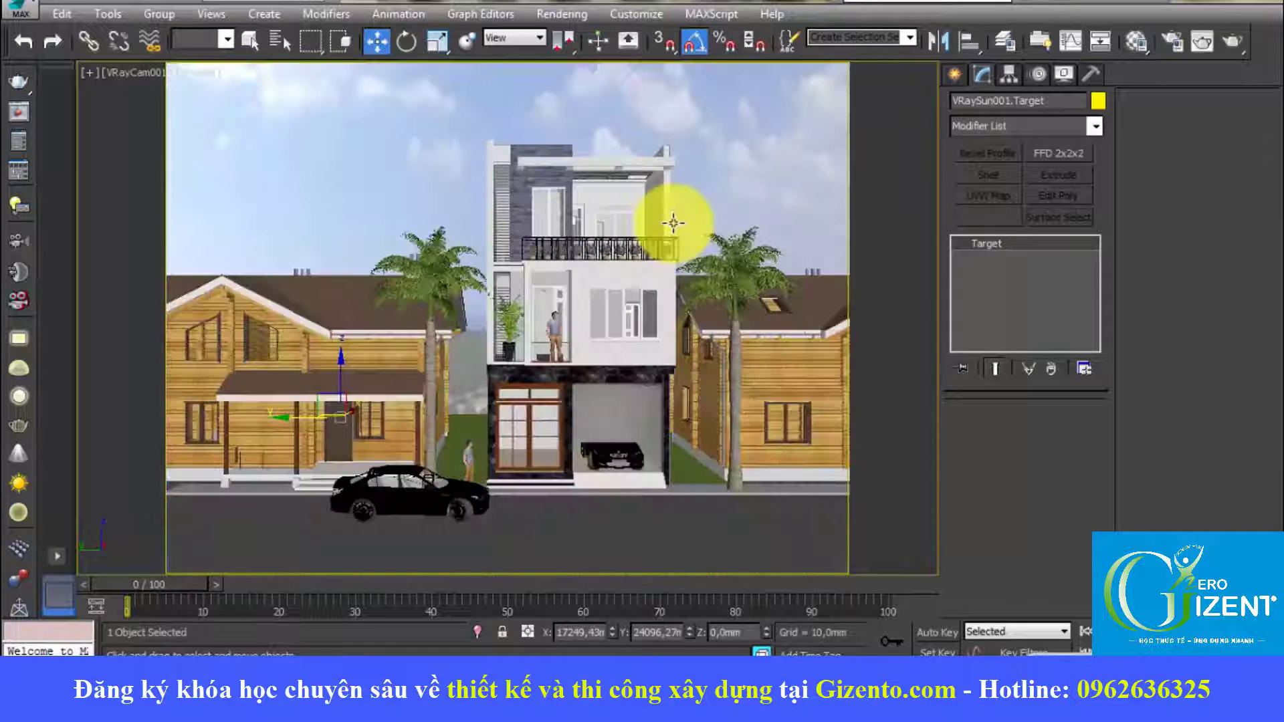
left_click(577, 235)
Make the railing see-through and set 23 - Default to 185 grey with exposure compensation.
key("alt+x")
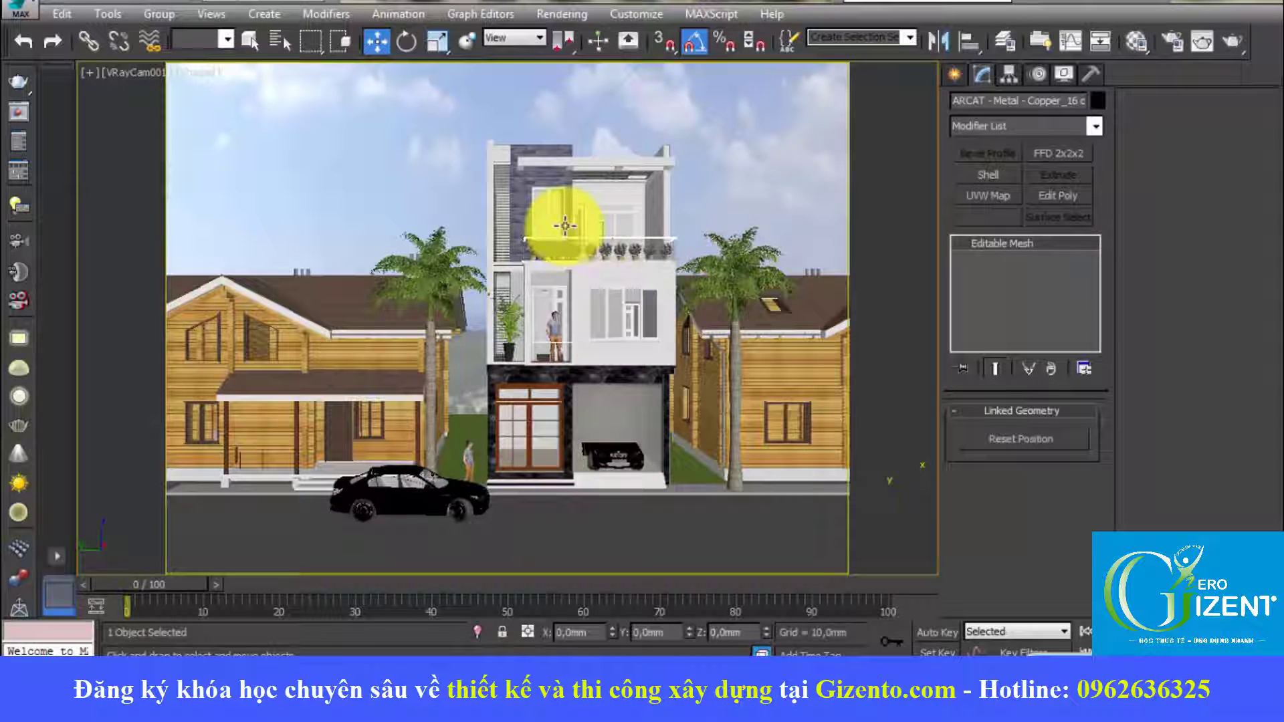
left_click(564, 519)
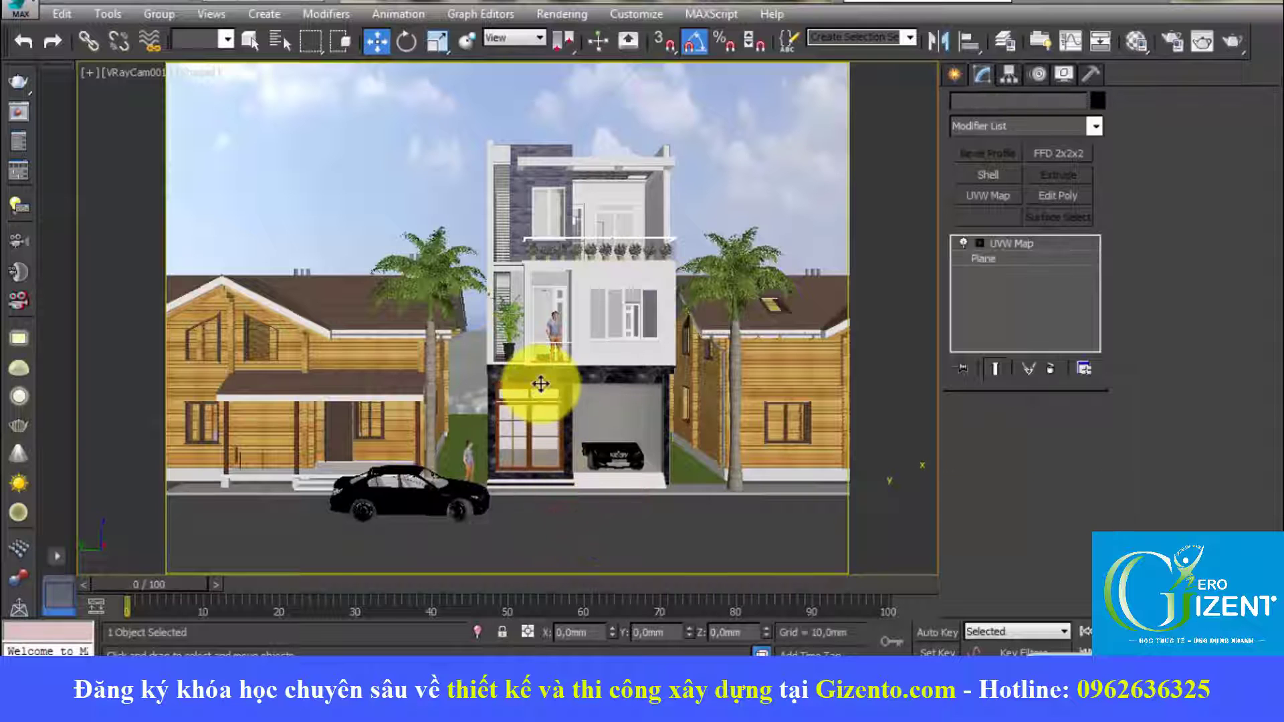
key("m")
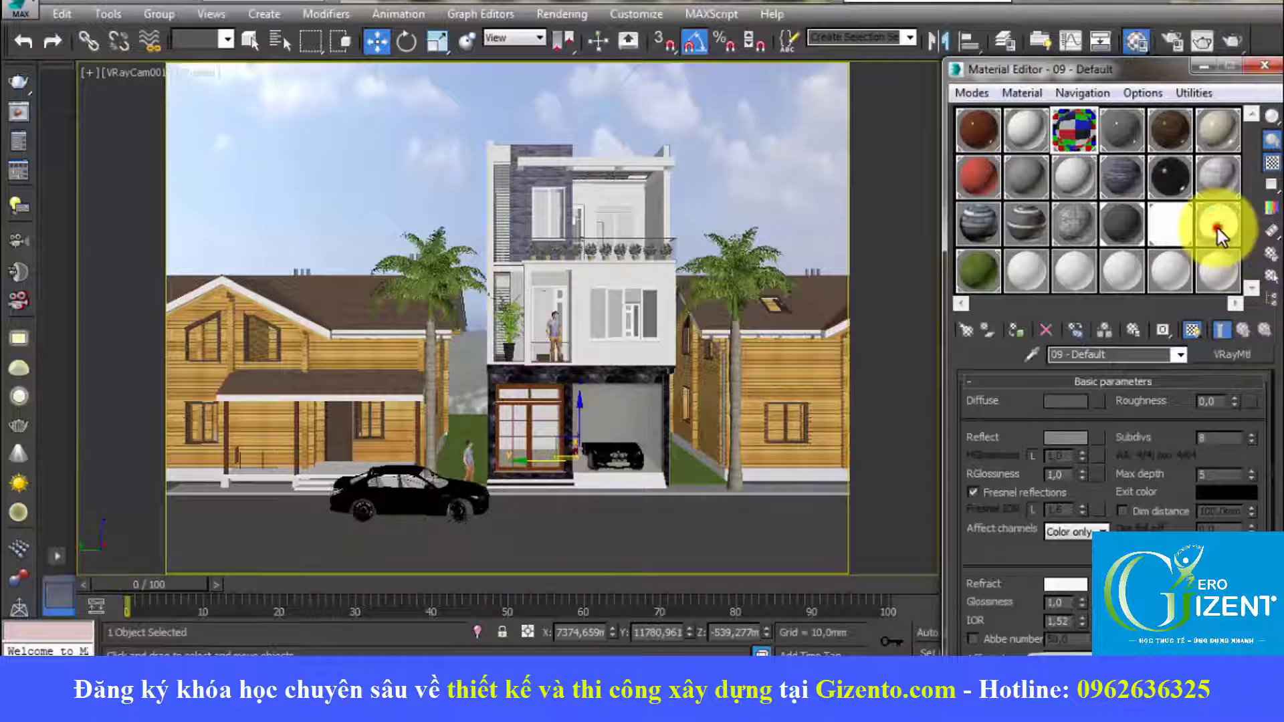
left_click(1219, 228)
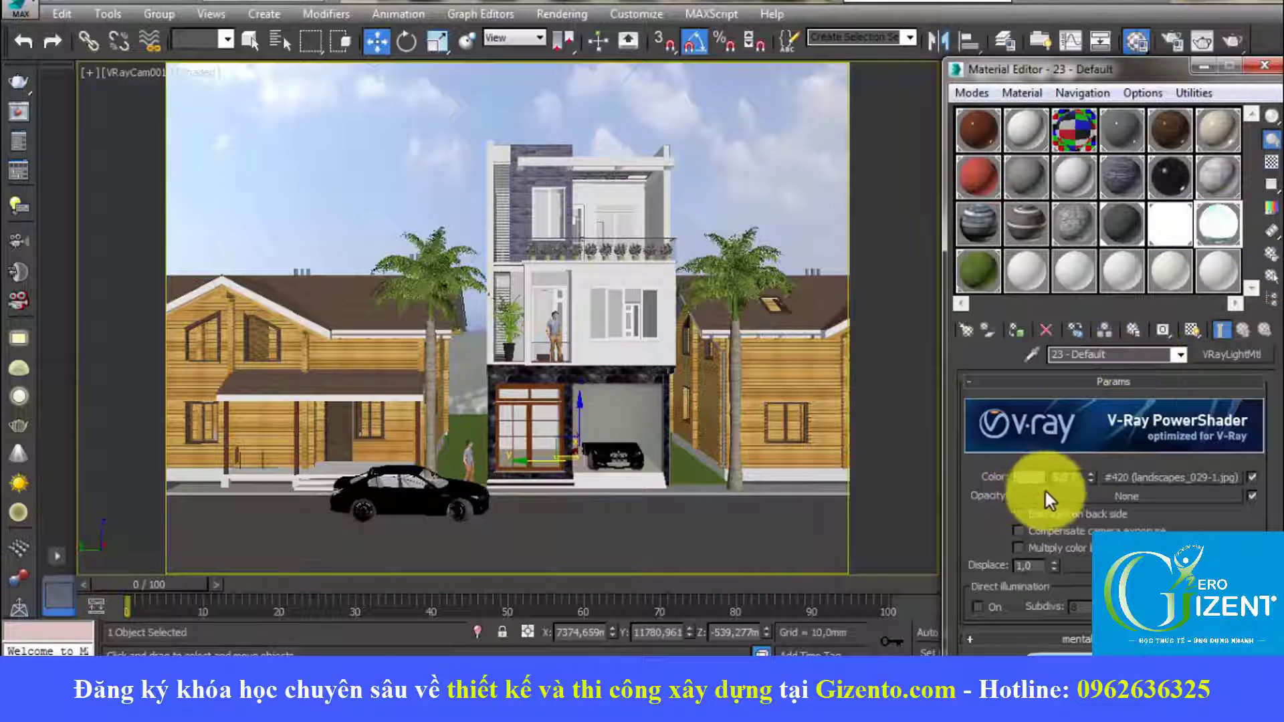
left_click(1038, 531)
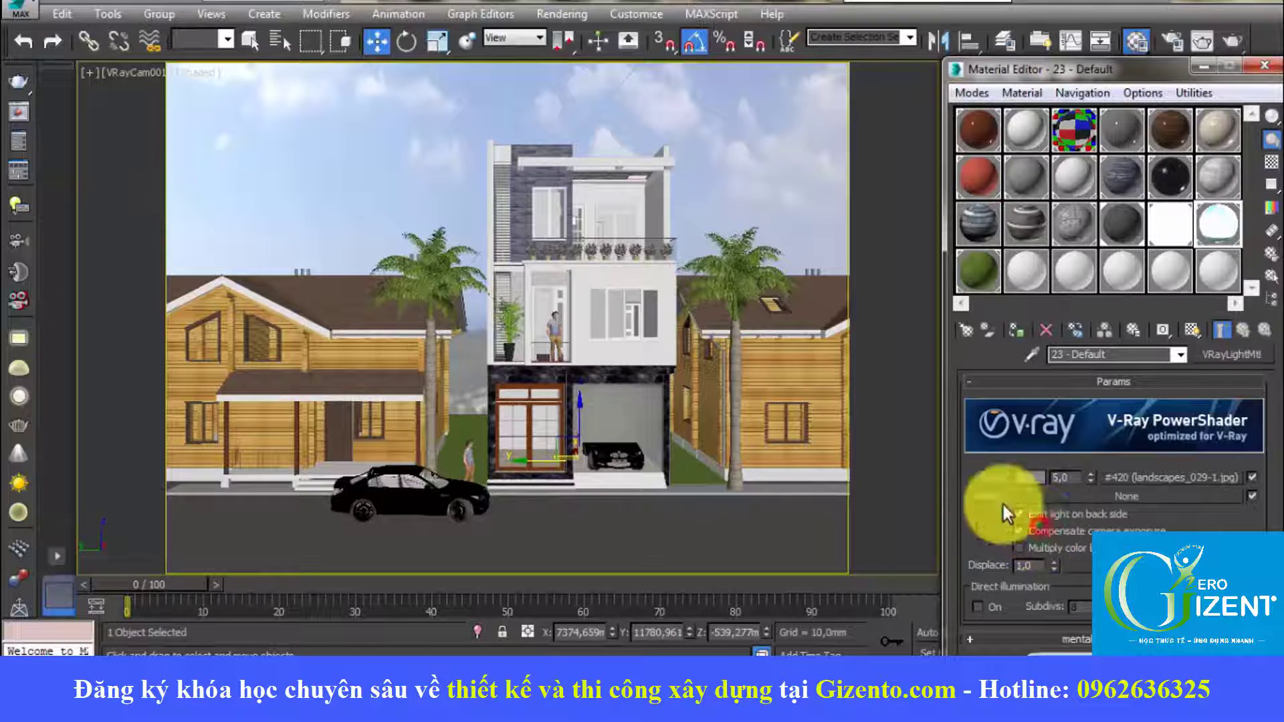
left_click(388, 126)
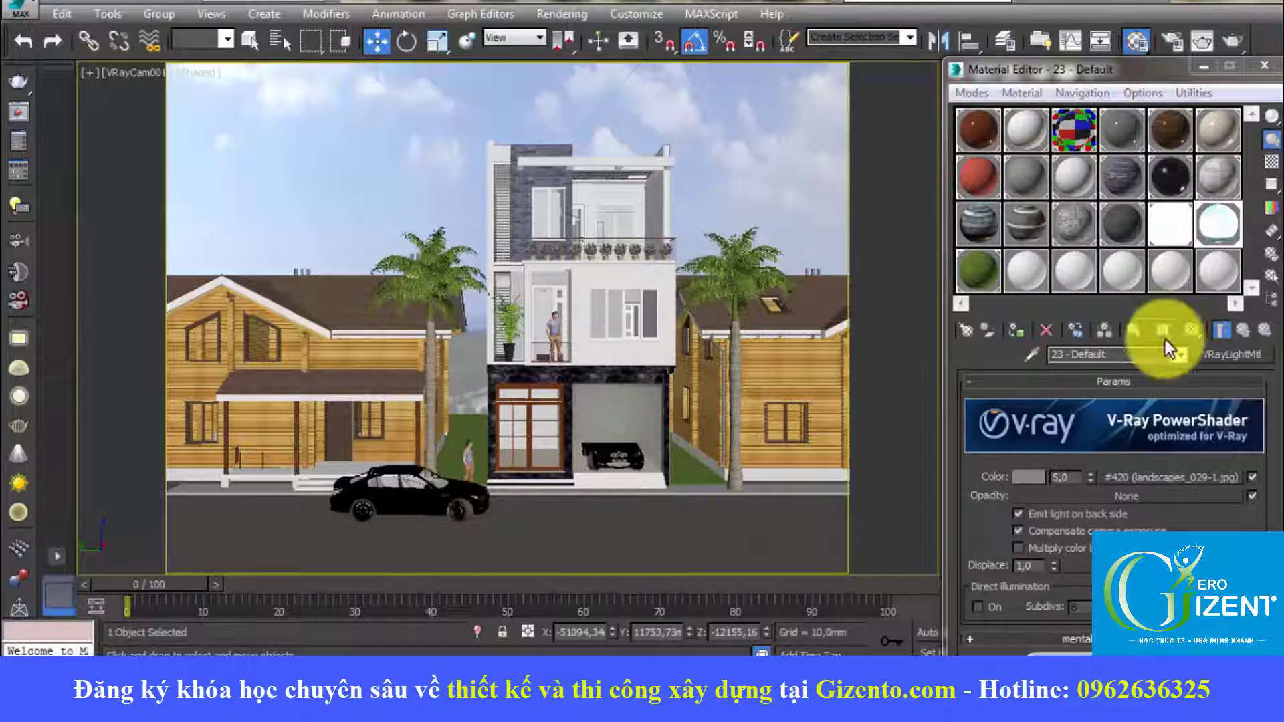
left_click(1036, 479)
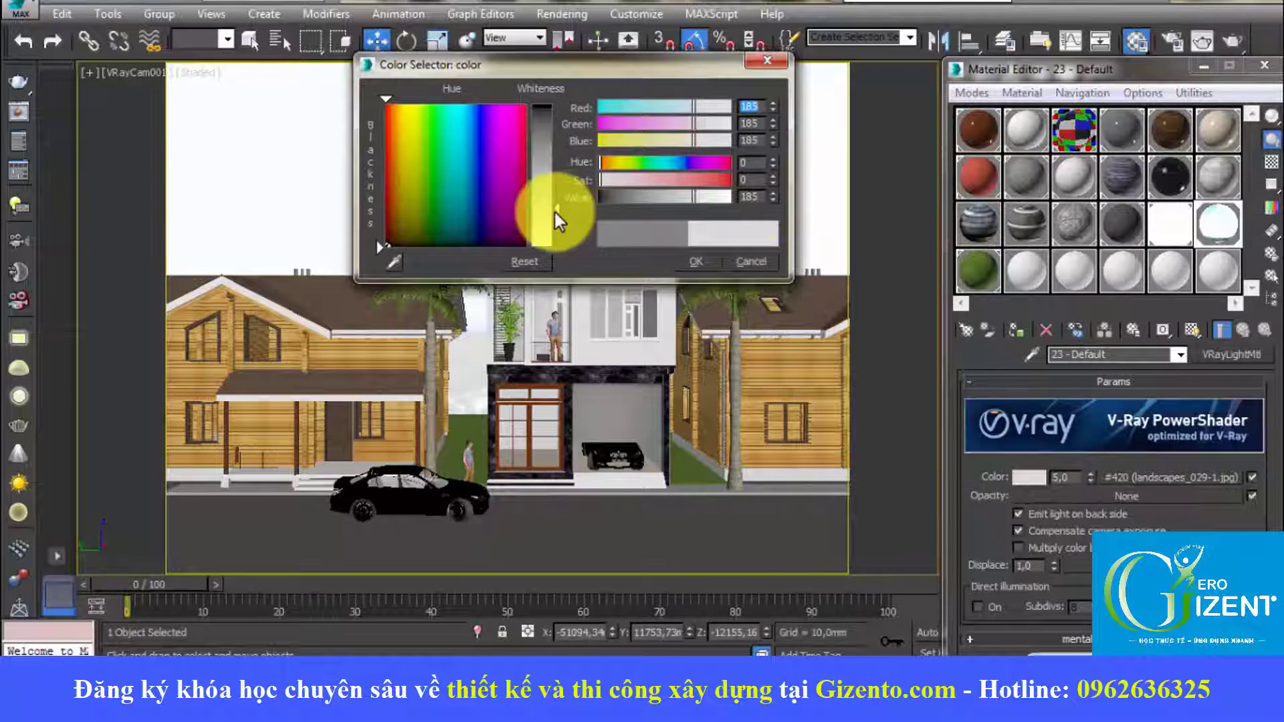
left_click(695, 261)
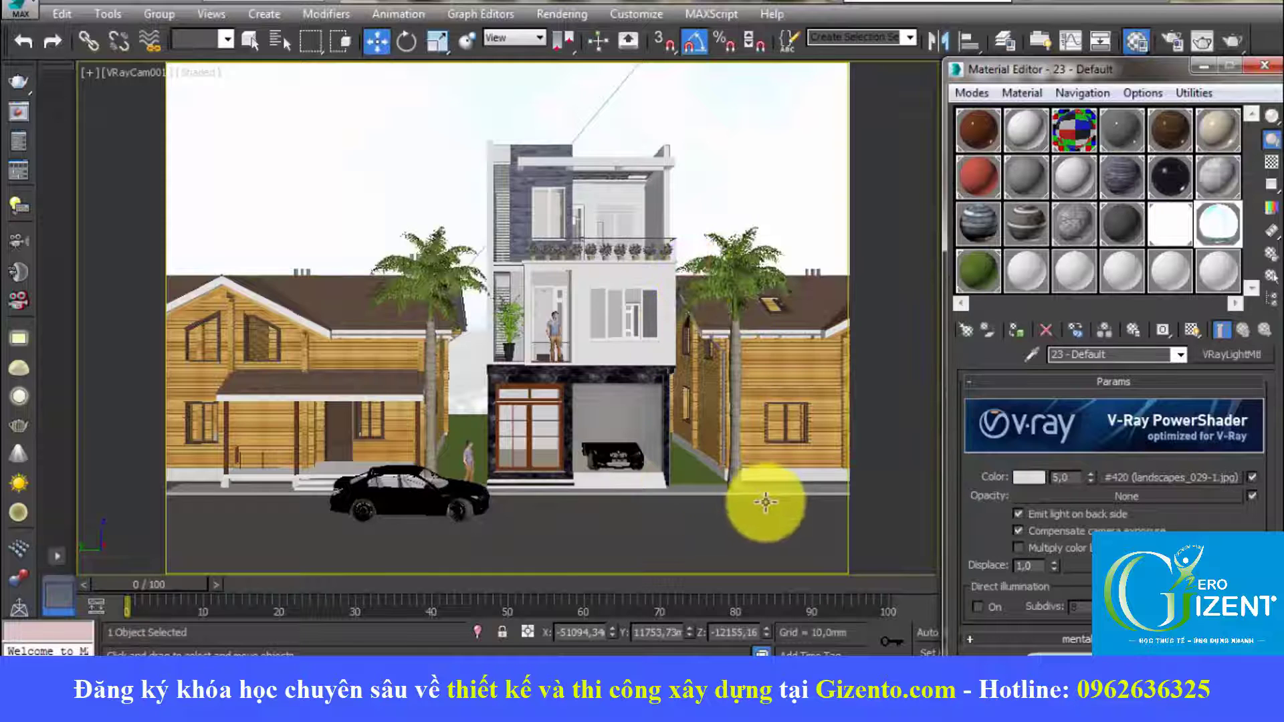
left_click(1265, 67)
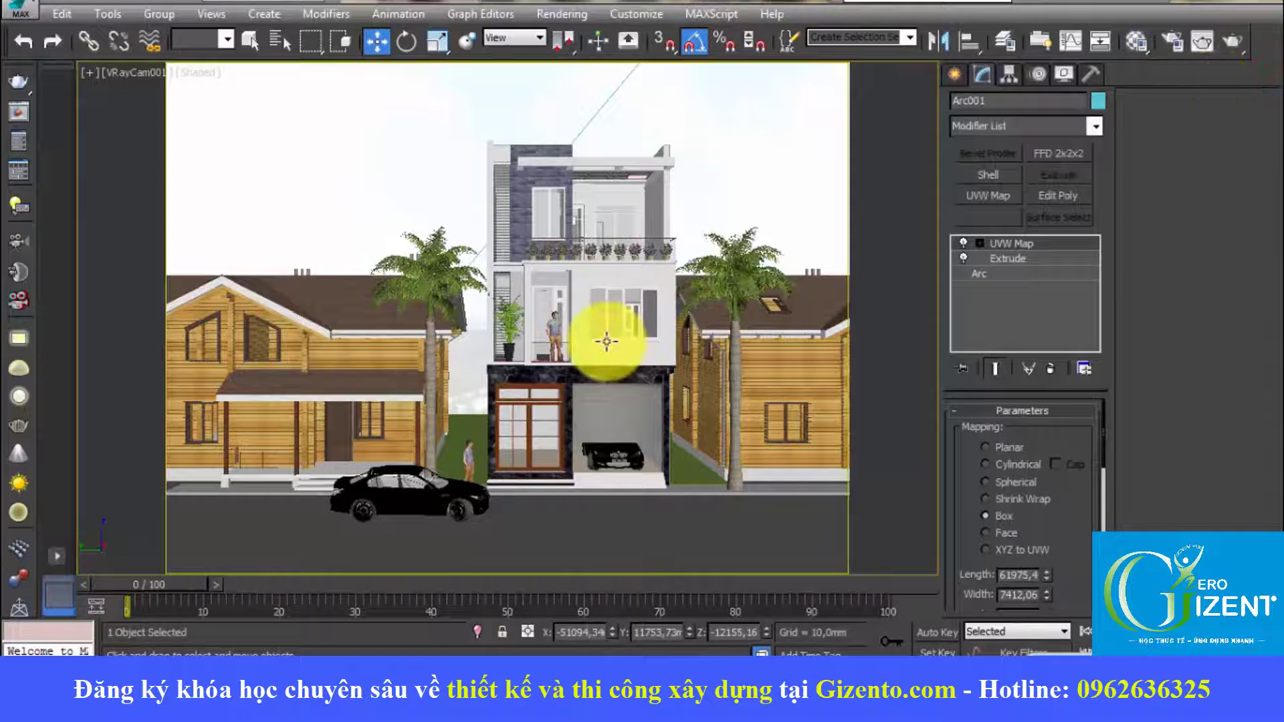
key("8")
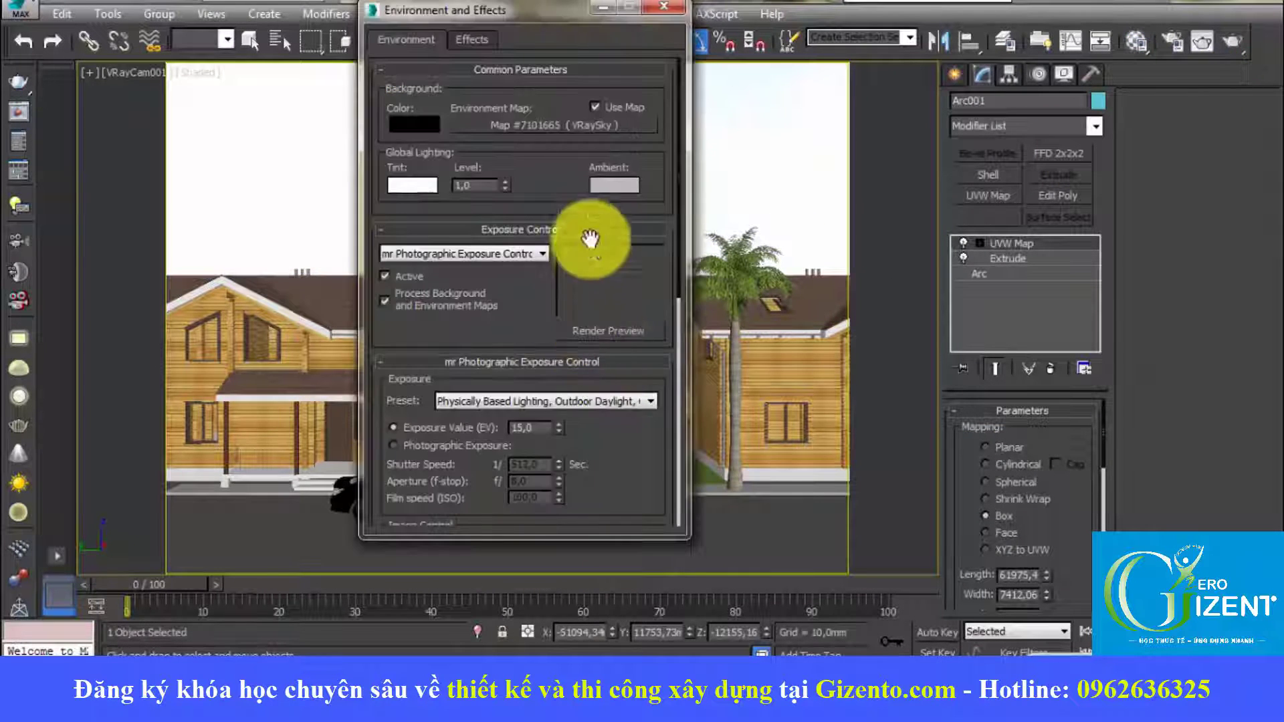
left_click(665, 8)
left_click(577, 488)
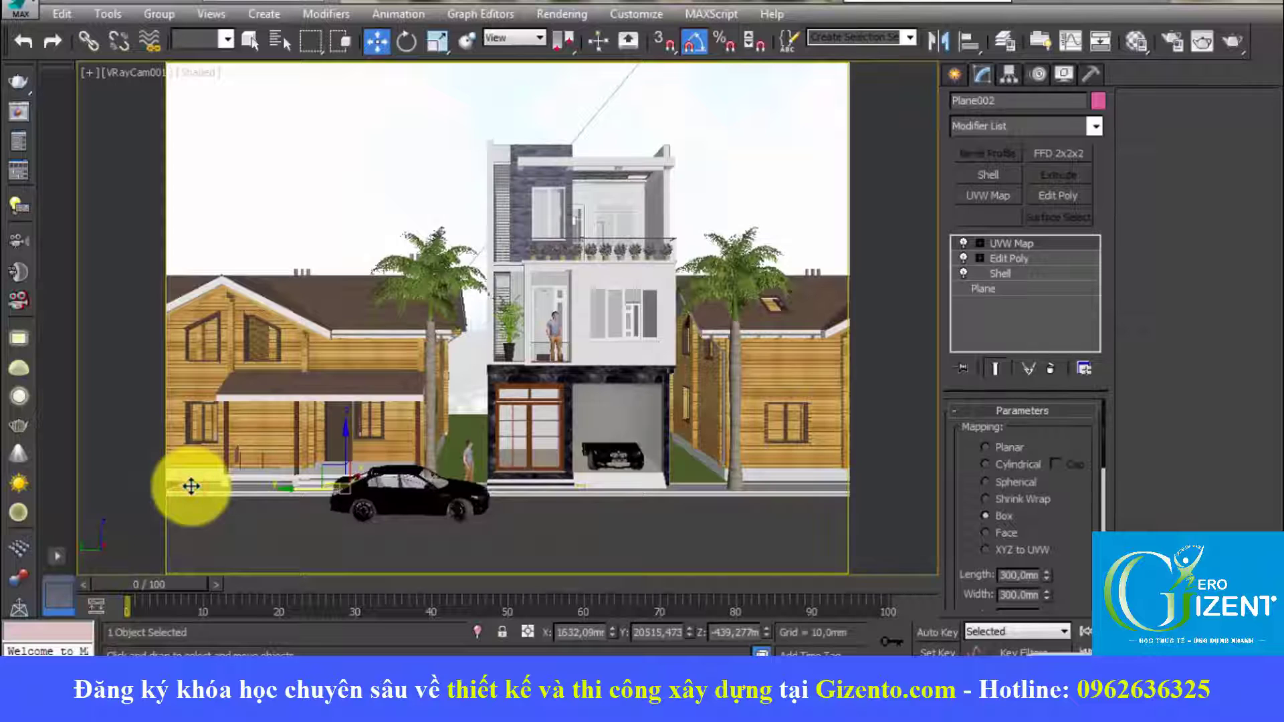
In Top view, move five corner vertices of Plane002, then return to VRayCam001 and exit vertex mode.
key("t")
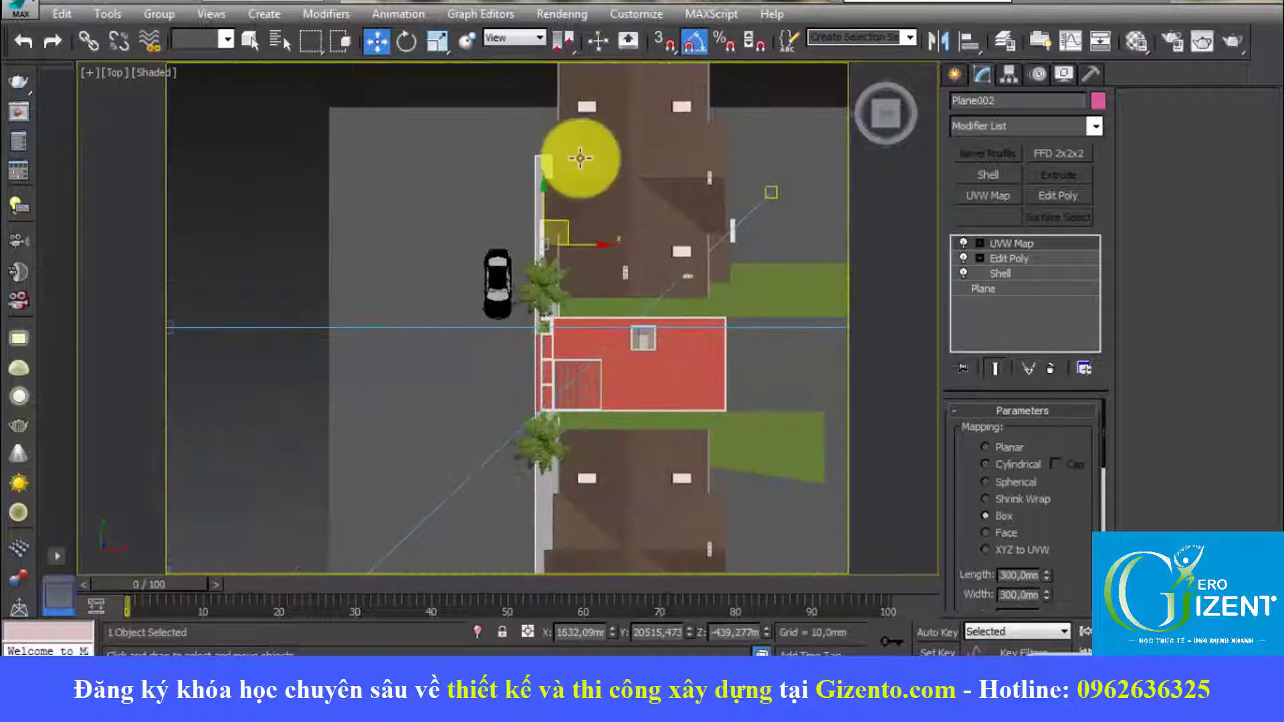
scroll(504, 157, "up", 3)
left_click(1009, 259)
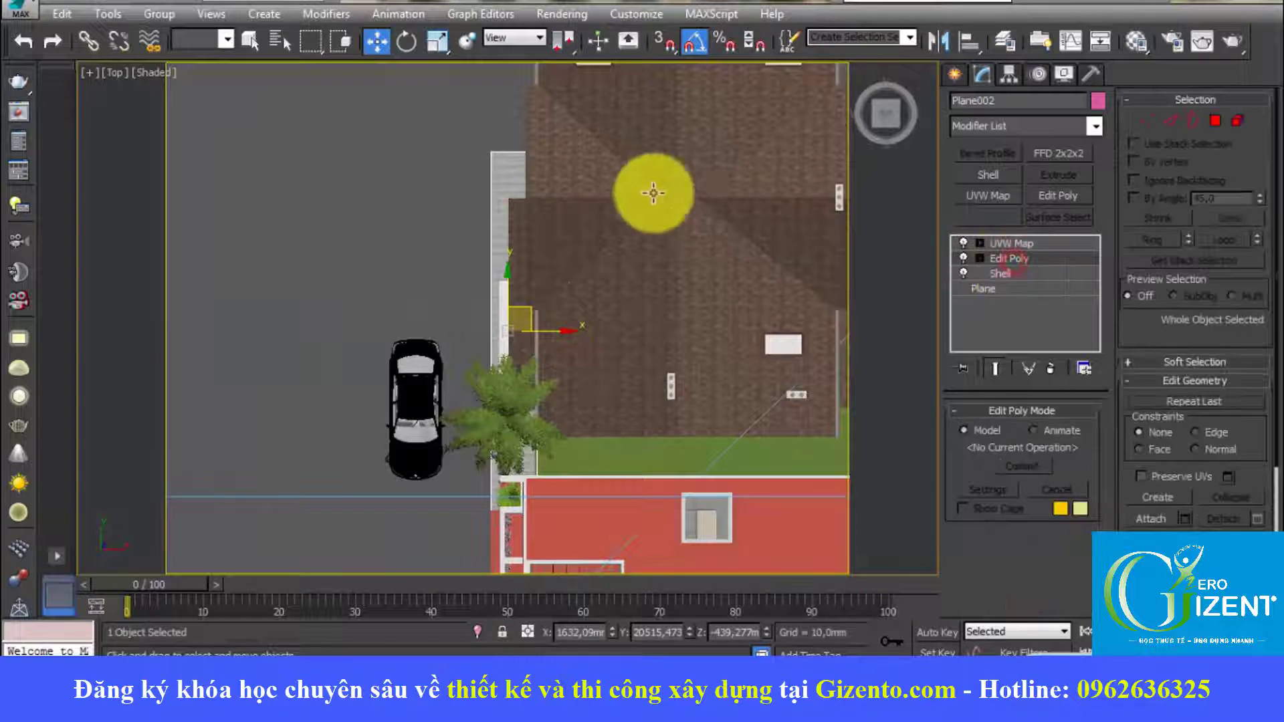
left_click_drag(440, 140, 669, 193)
scroll(670, 193, "up", 2)
middle_click_drag(683, 223, 751, 365)
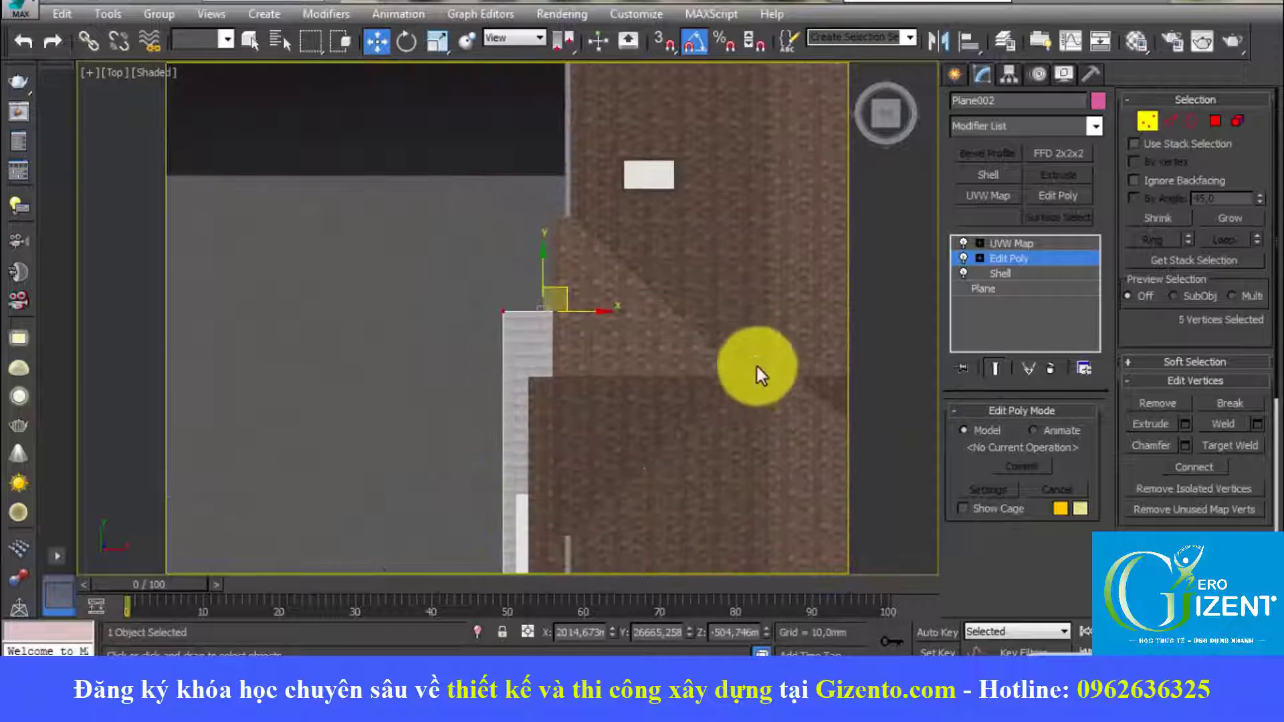
scroll(636, 278, "down", 2)
scroll(671, 325, "down", 3)
left_click_drag(613, 310, 629, 250)
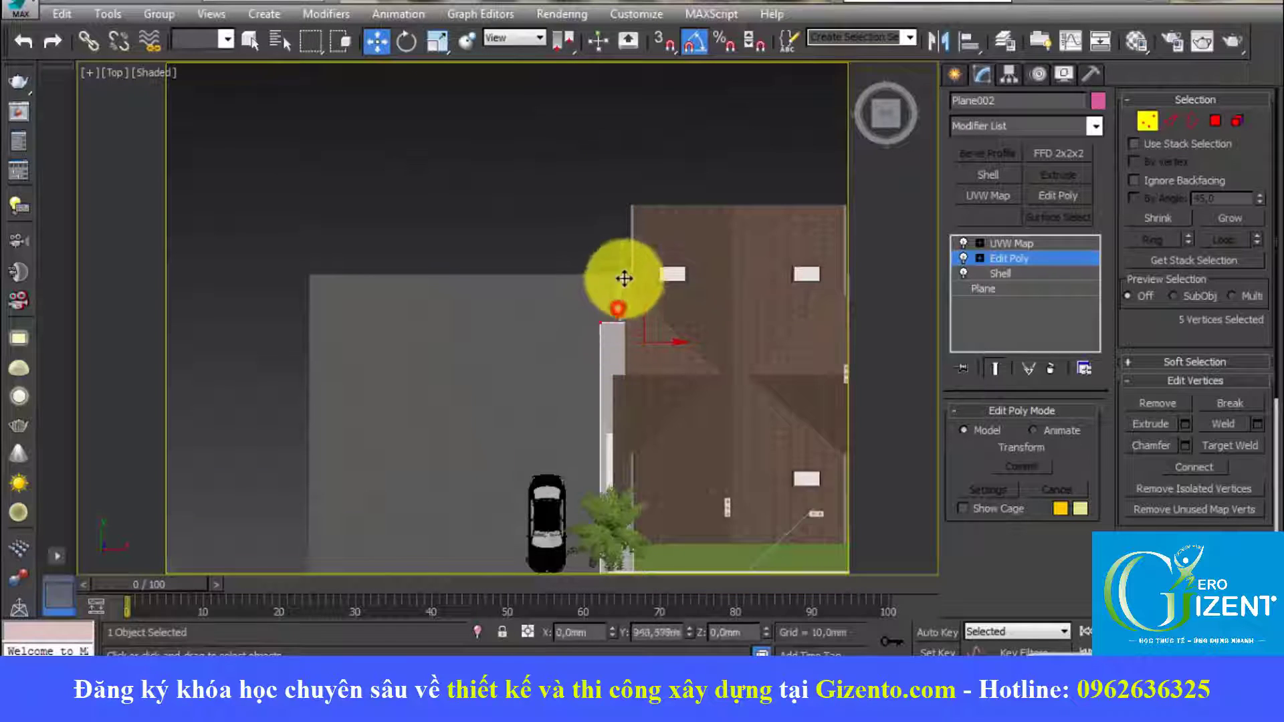
key("c")
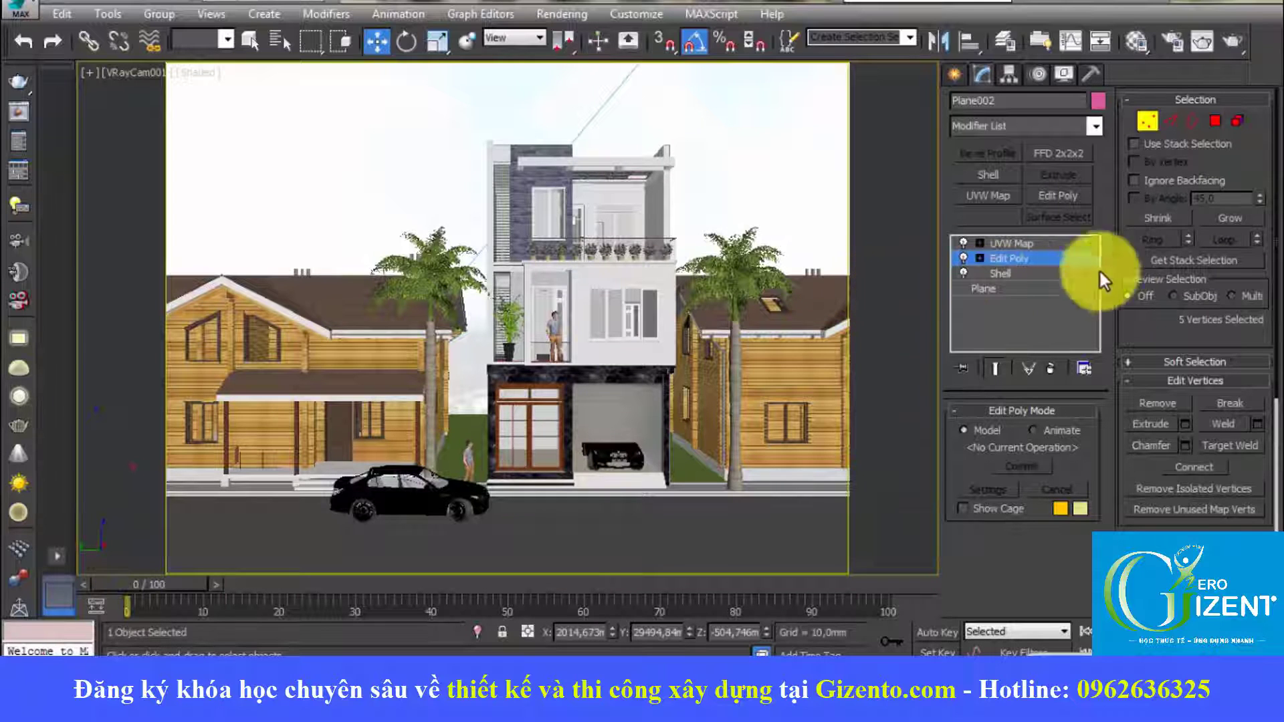
left_click(1149, 123)
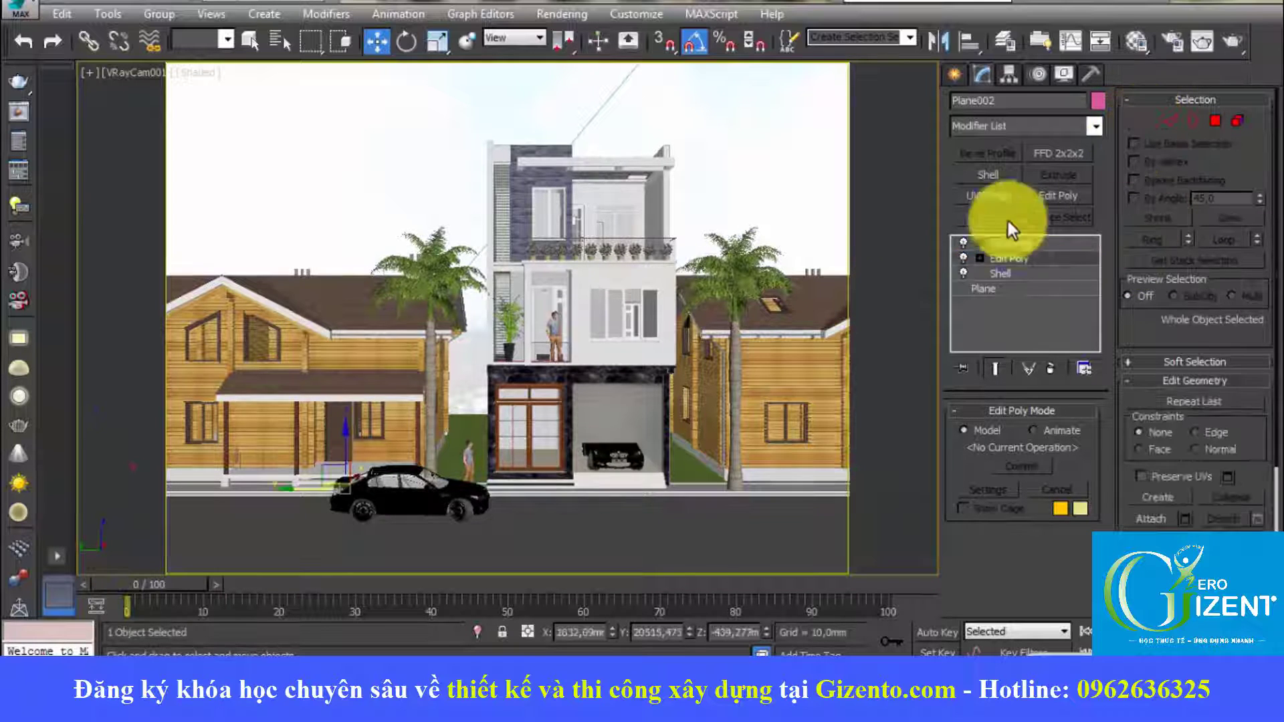
left_click(569, 533)
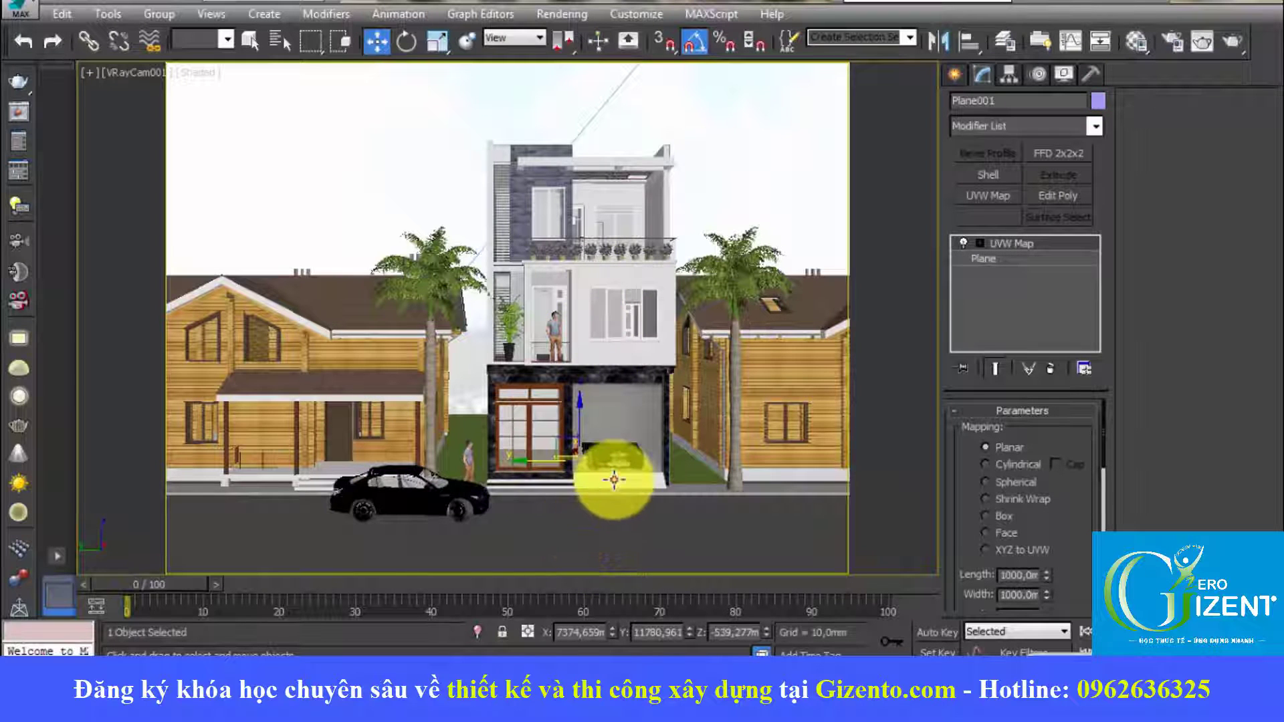
Select Line261 and change the tuong 1 material's Diffuse colour to grey 57.
left_click(614, 480)
key("m")
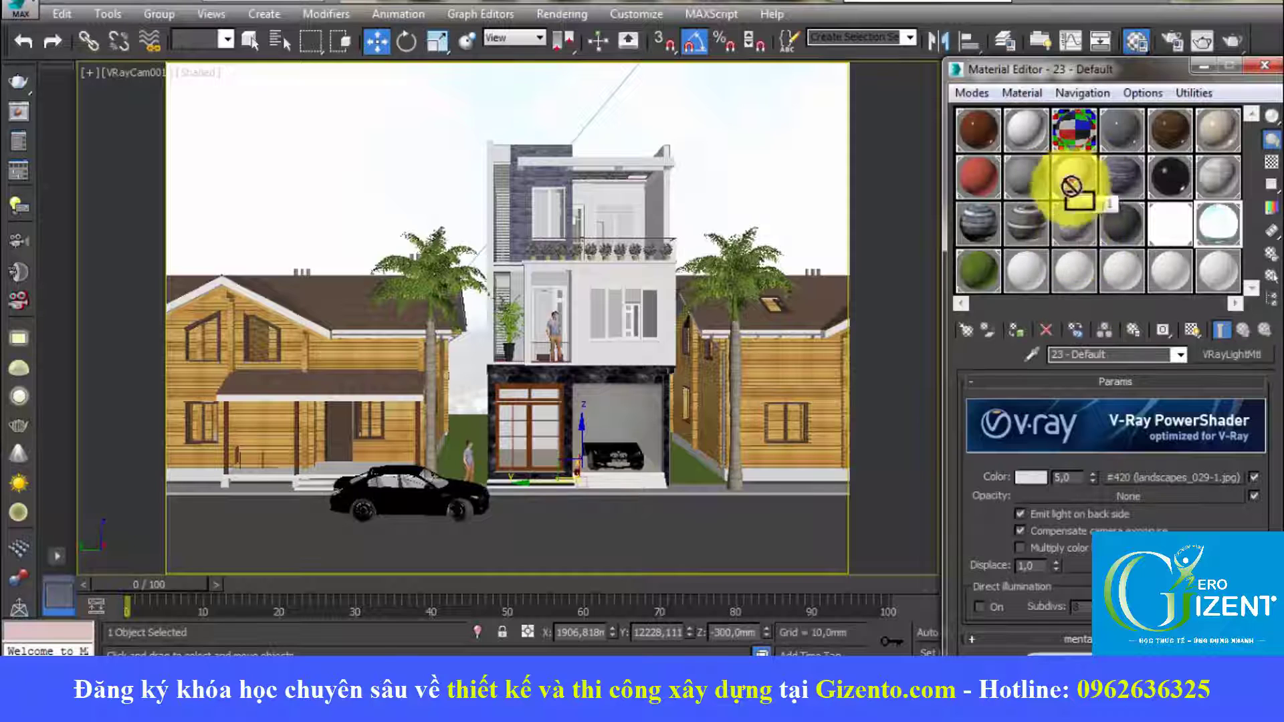
left_click(1074, 273)
left_click(1073, 404)
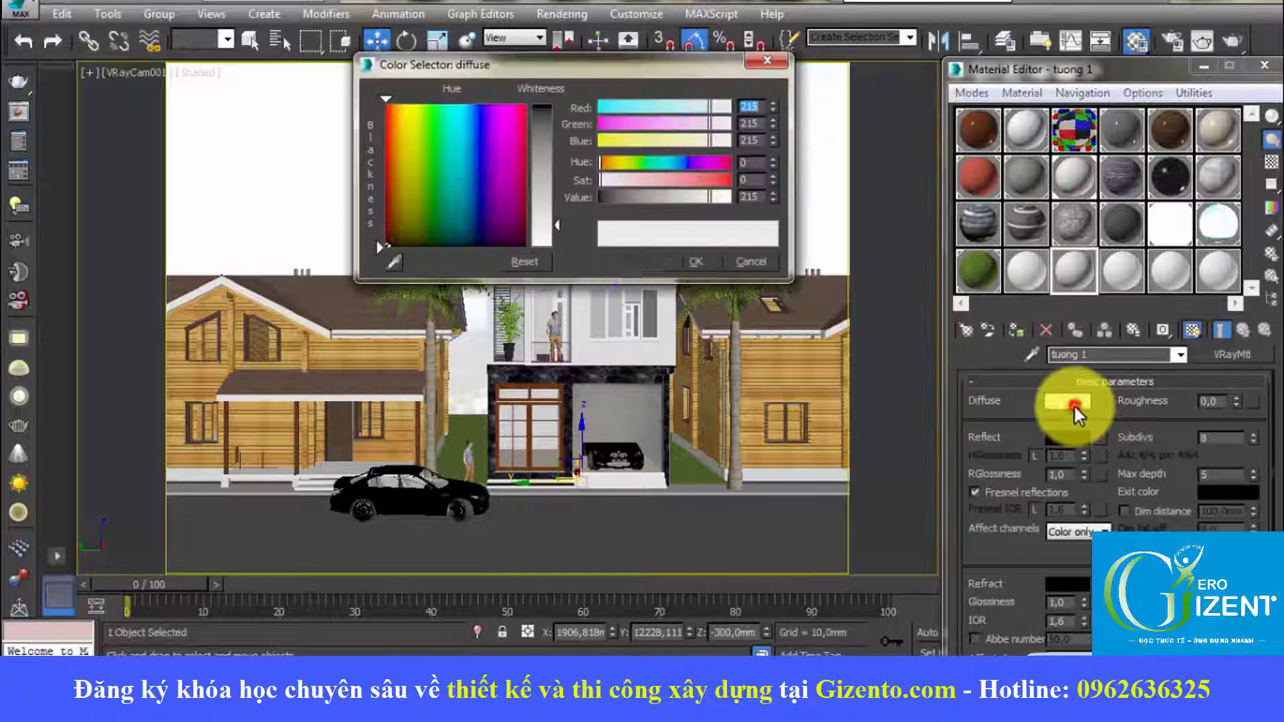
left_click_drag(539, 199, 560, 138)
left_click(699, 262)
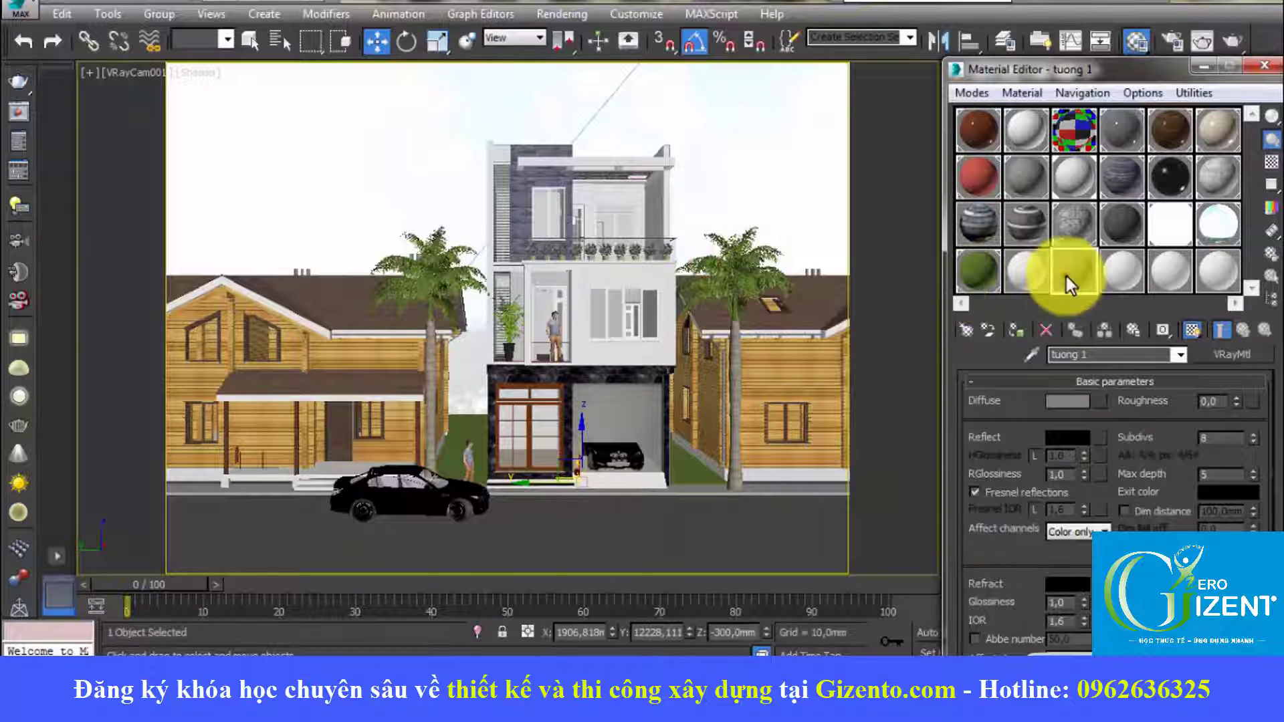
Assign the edited material to the object as a renamed copy called 3, then close the Material Editor.
left_click(1010, 336)
left_click(556, 320)
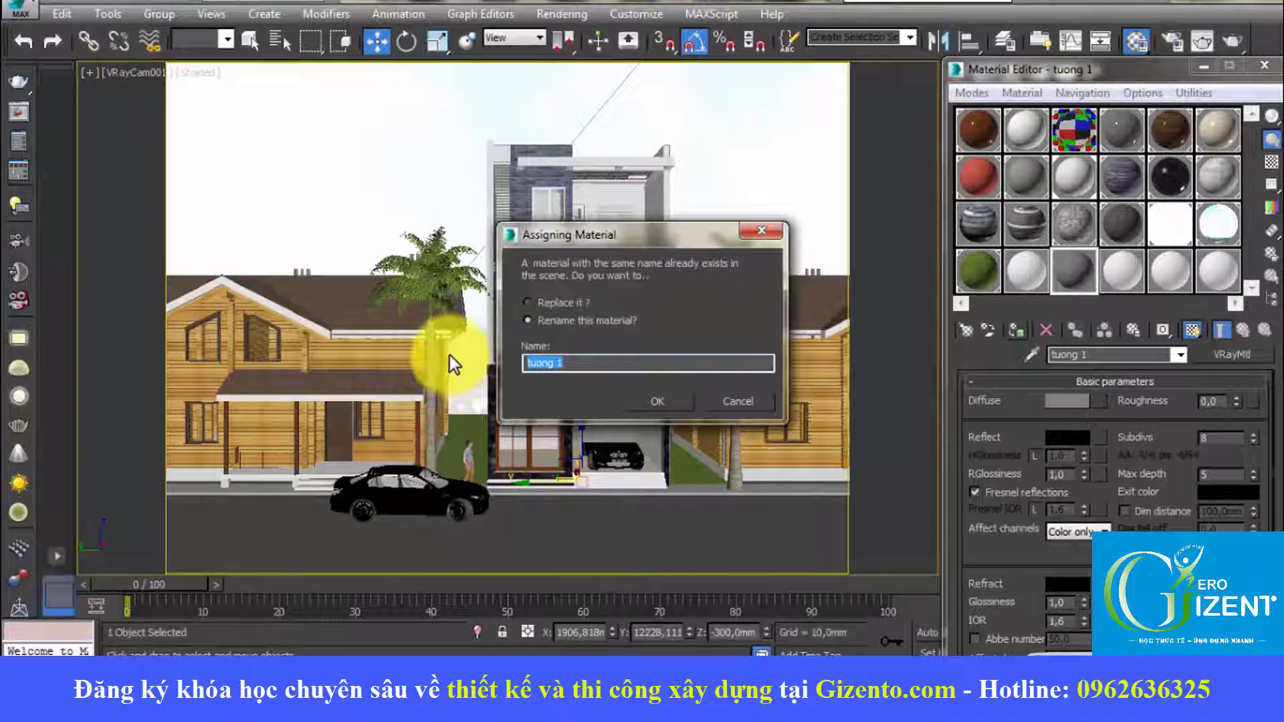
type("3")
left_click(686, 401)
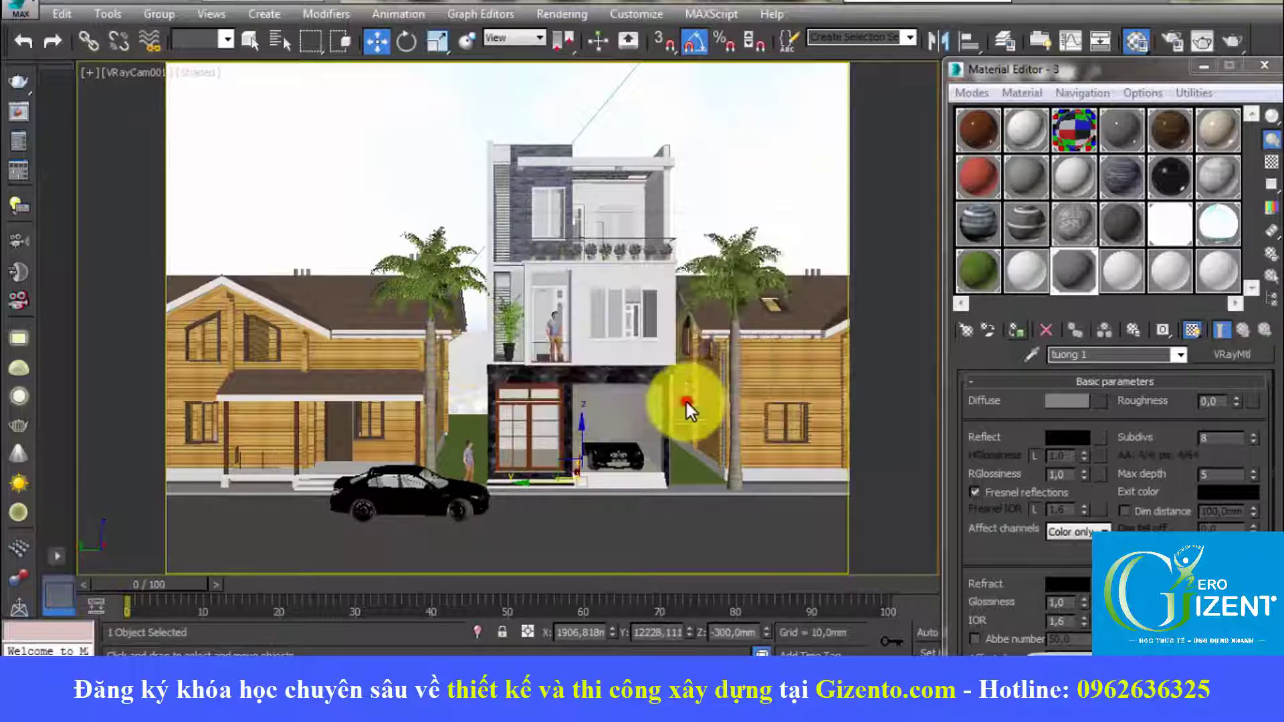
left_click(1265, 67)
left_click(688, 505)
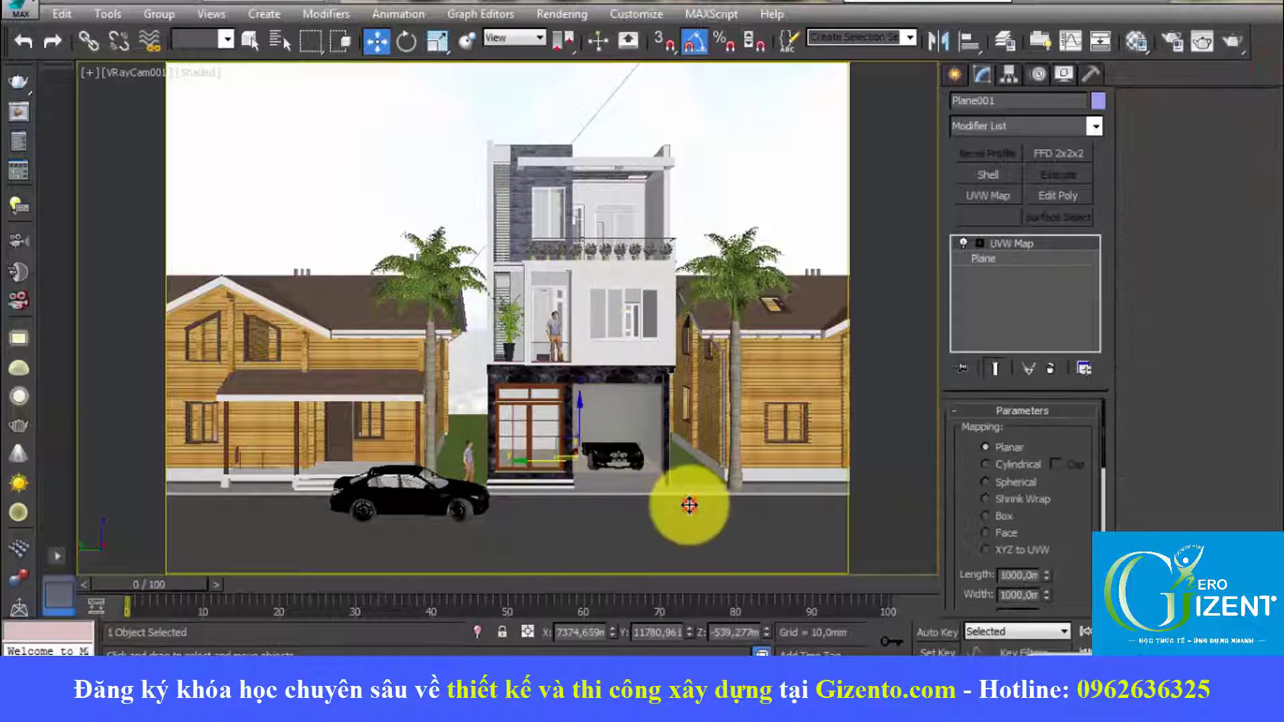
Truck the camera so the house shifts left, select Arc001, and render the camera view.
left_click(1237, 648)
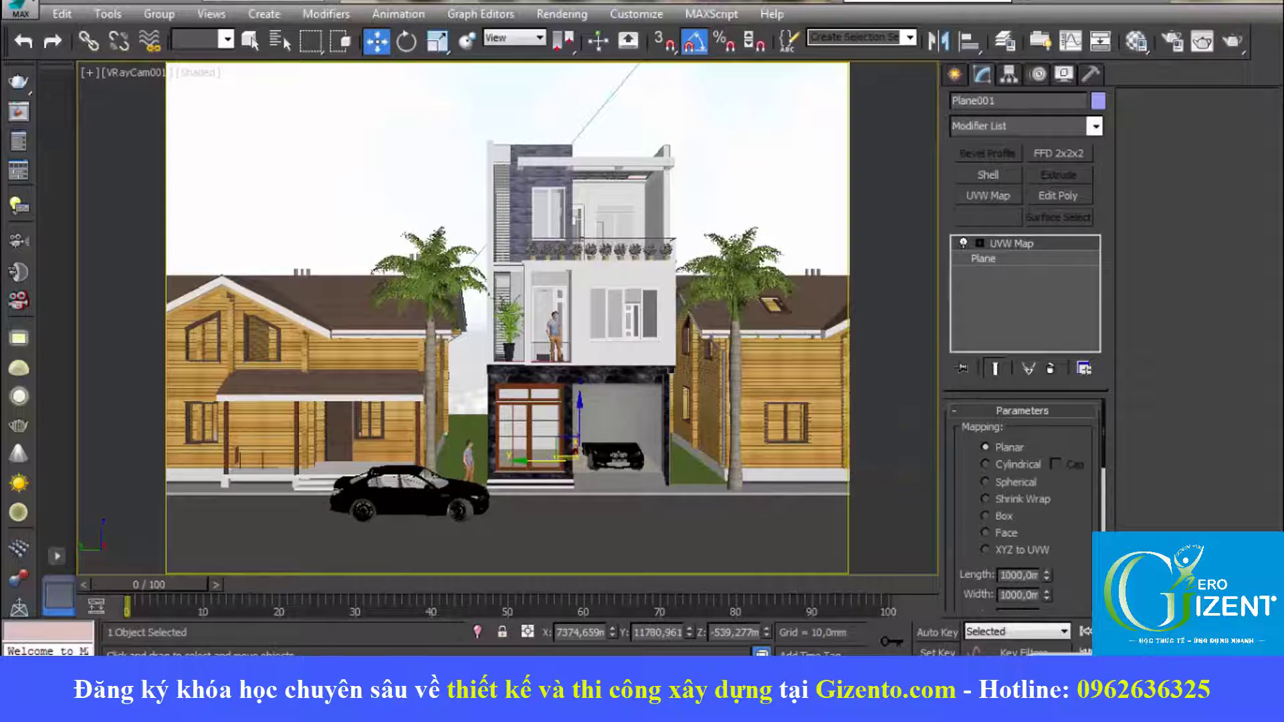
left_click_drag(615, 426, 572, 418)
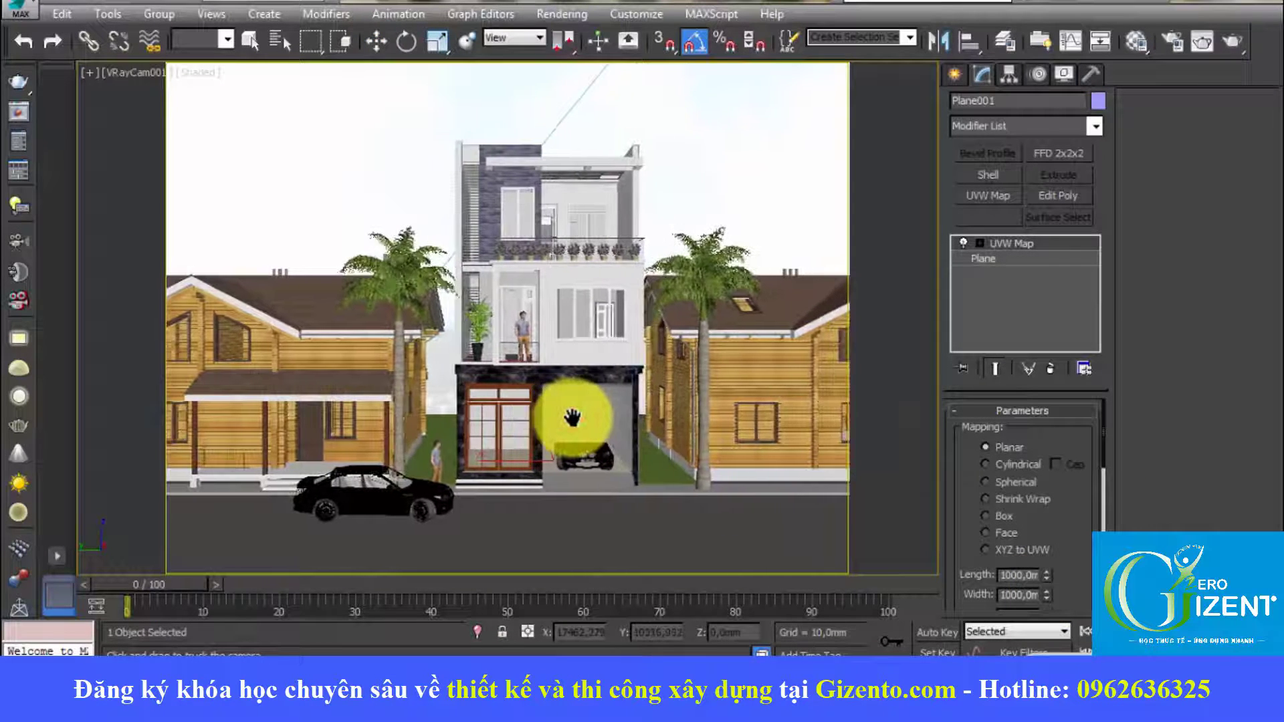
left_click(248, 41)
left_click(391, 160)
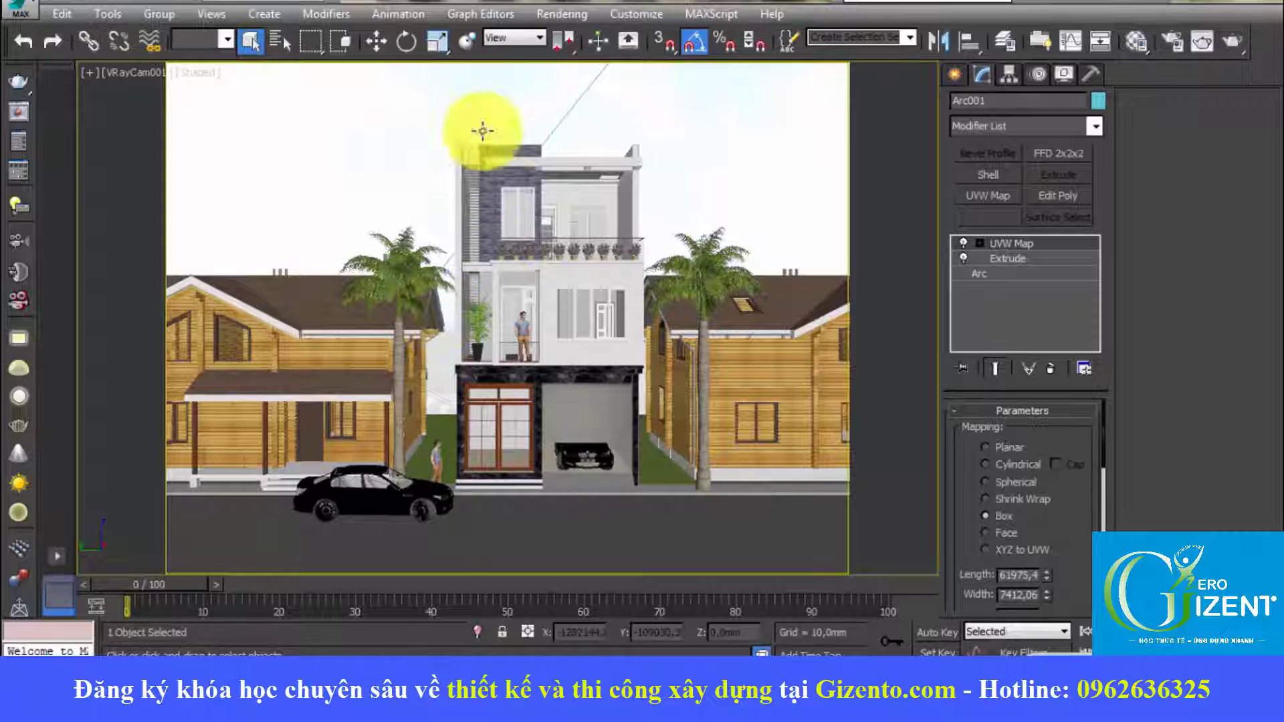
key("shift+q")
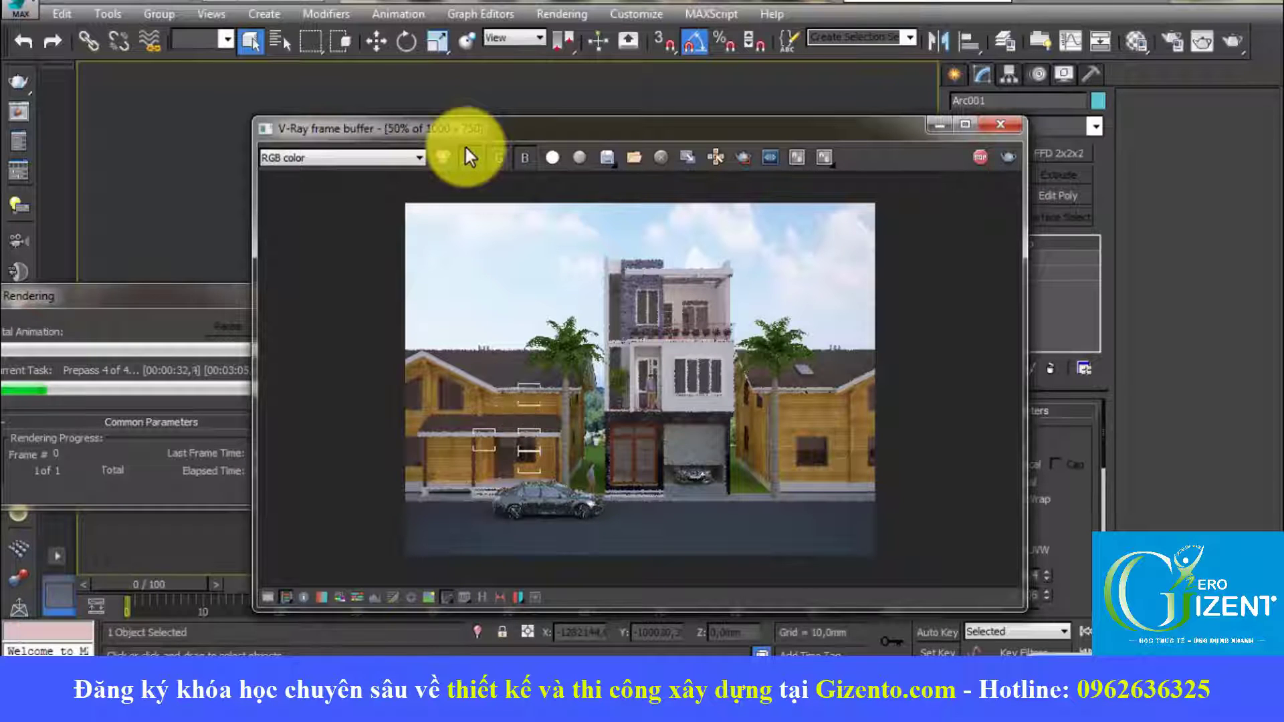
Zoom the frame buffer between 50%, 100% and 200% to inspect the render as prepasses finish.
scroll(470, 157, "up", 2)
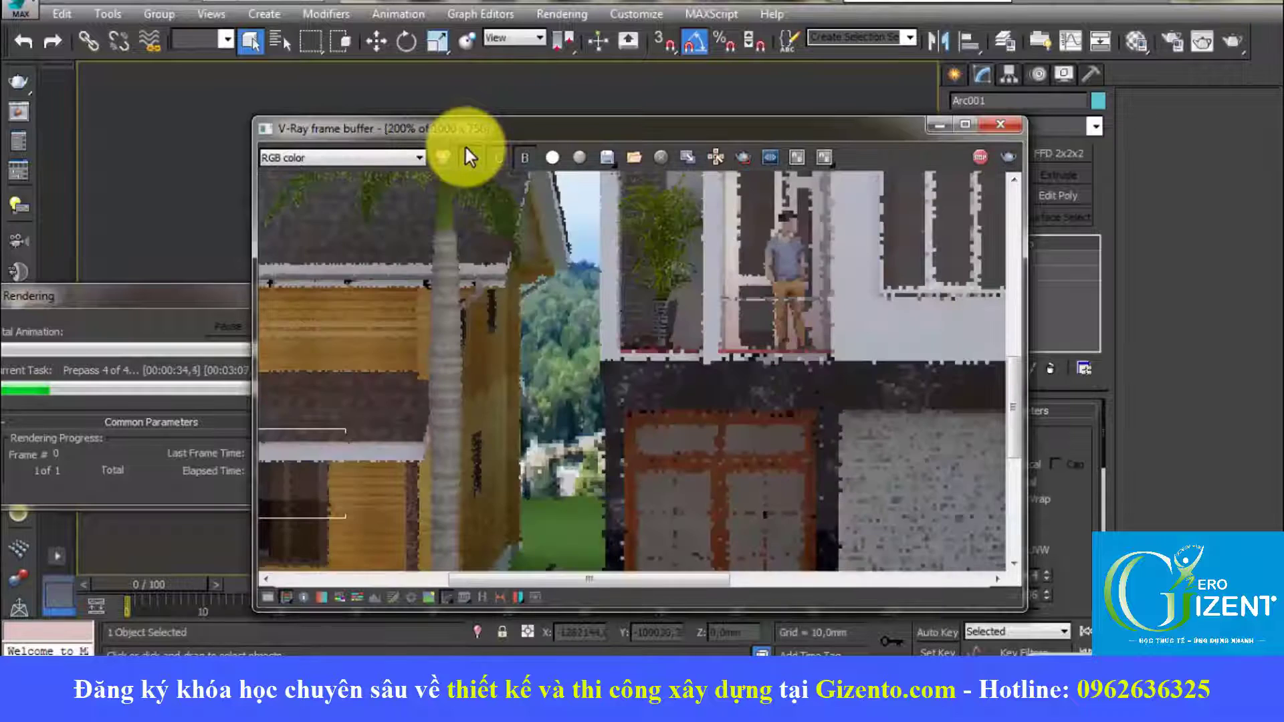
scroll(470, 156, "down", 1)
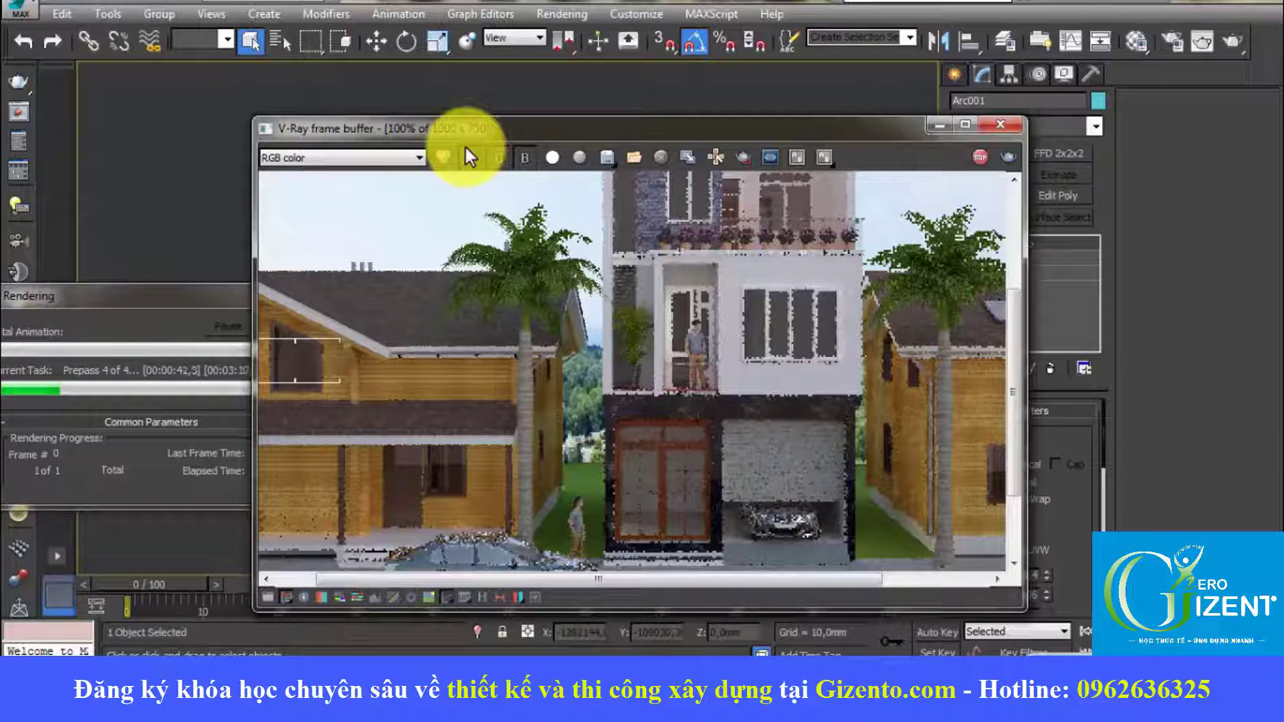
key("minus")
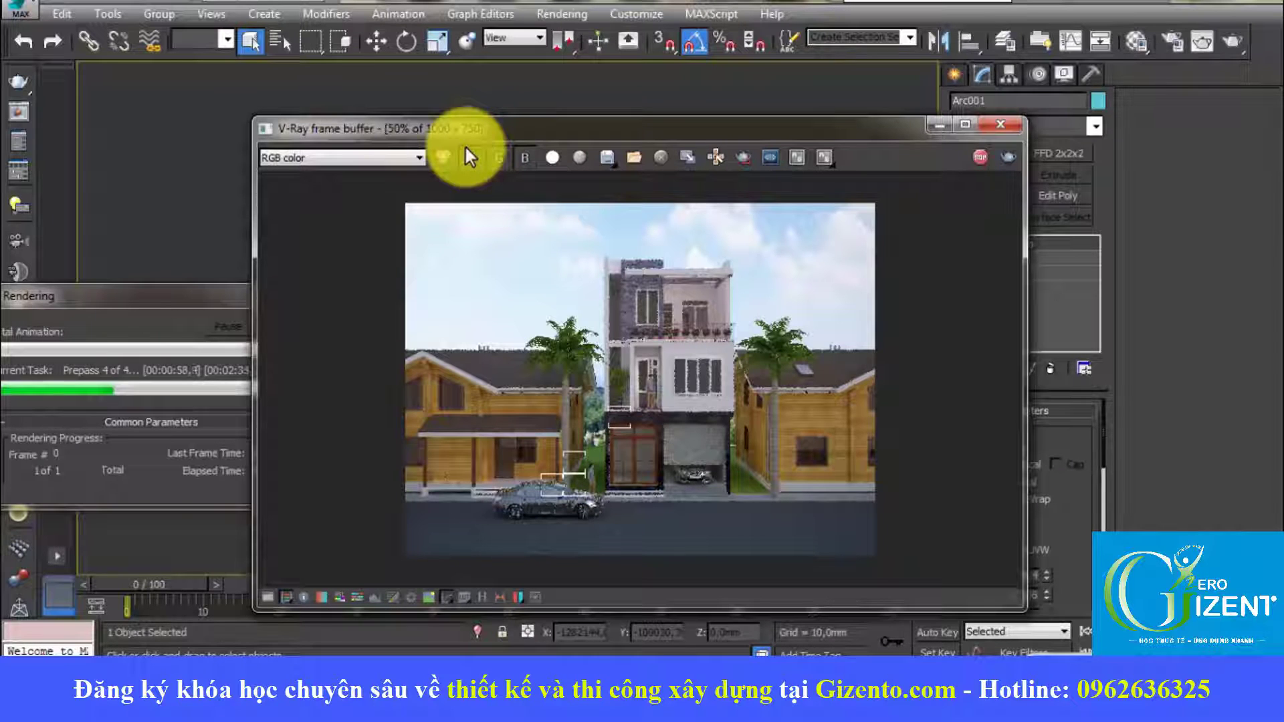
key("plus")
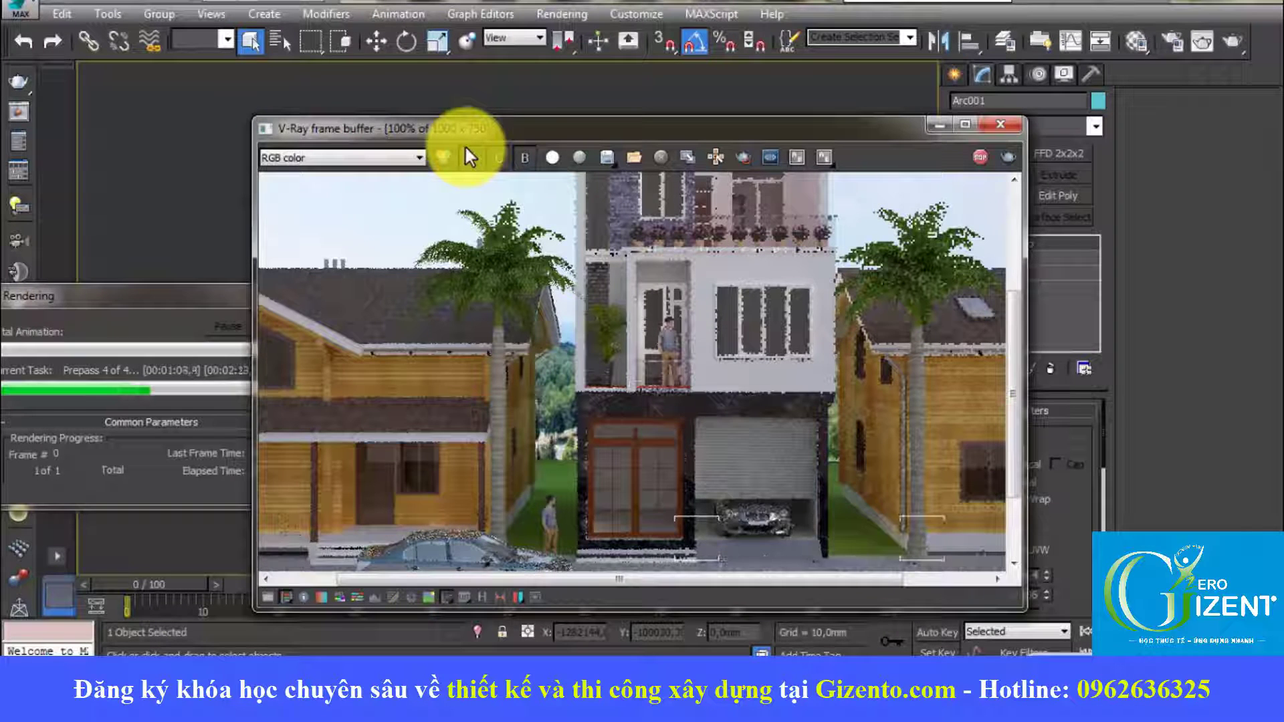
key("plus")
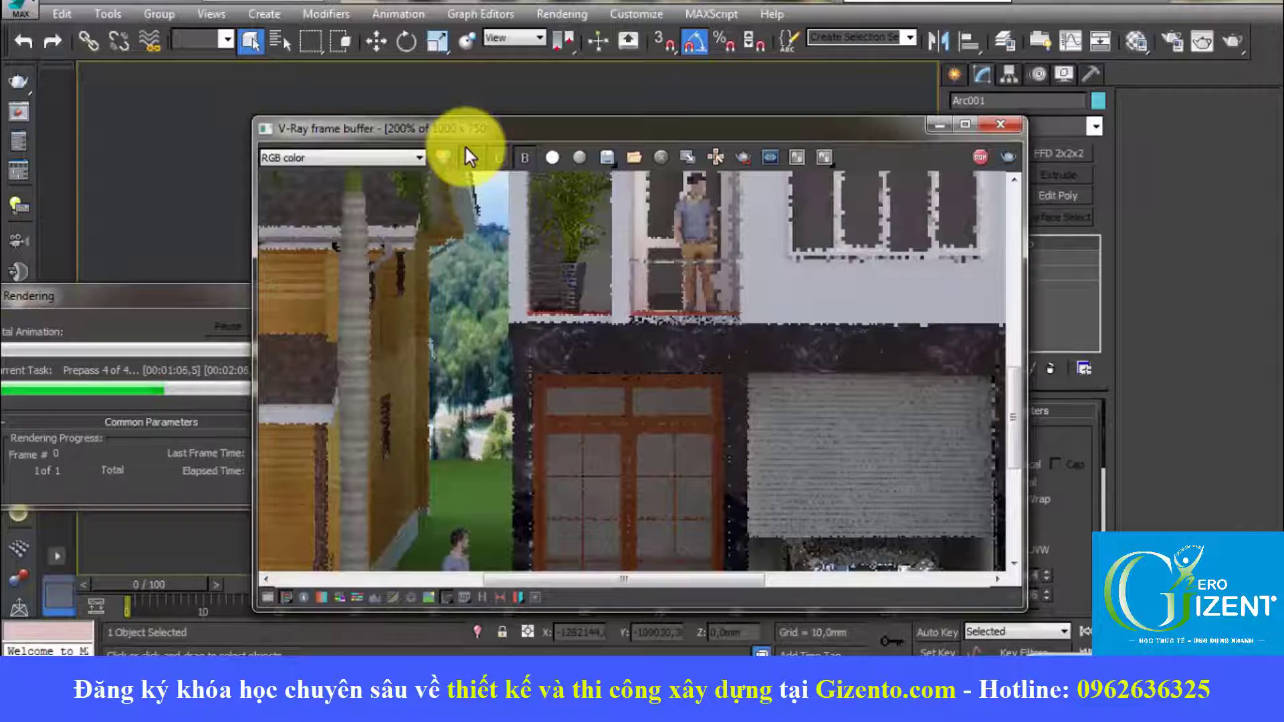
key("minus")
key("minus")
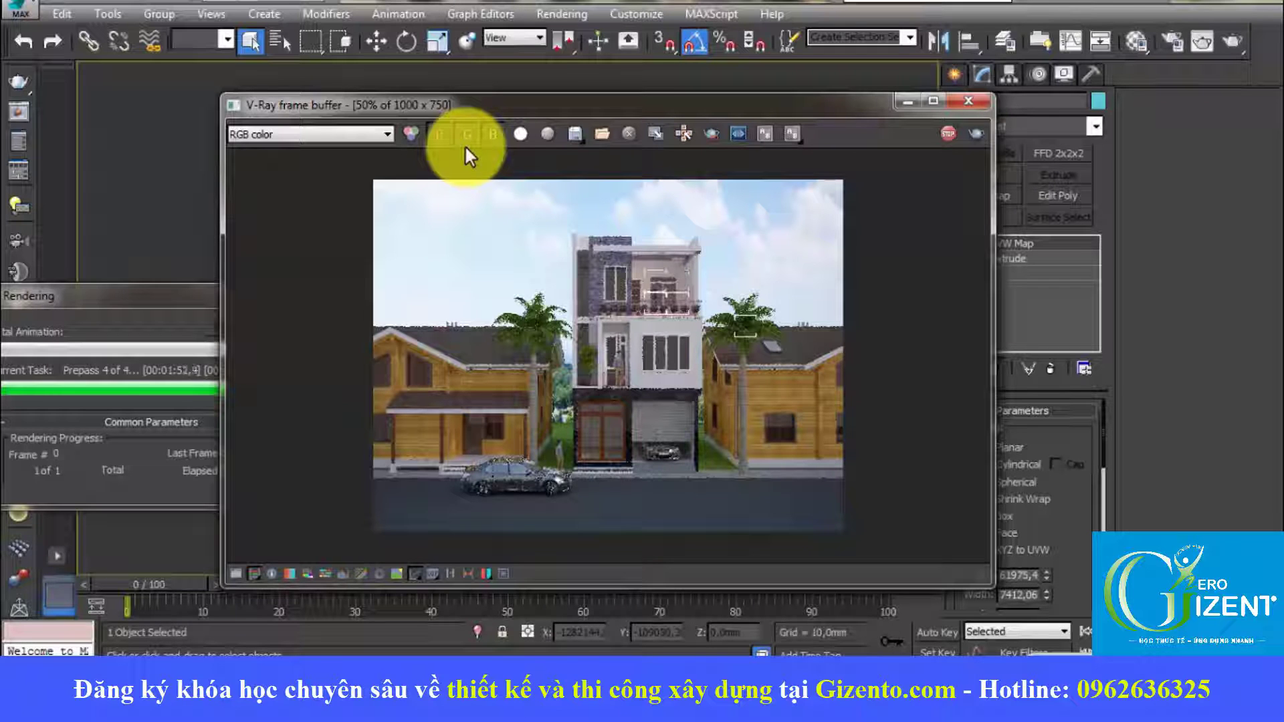
scroll(470, 157, "up", 2)
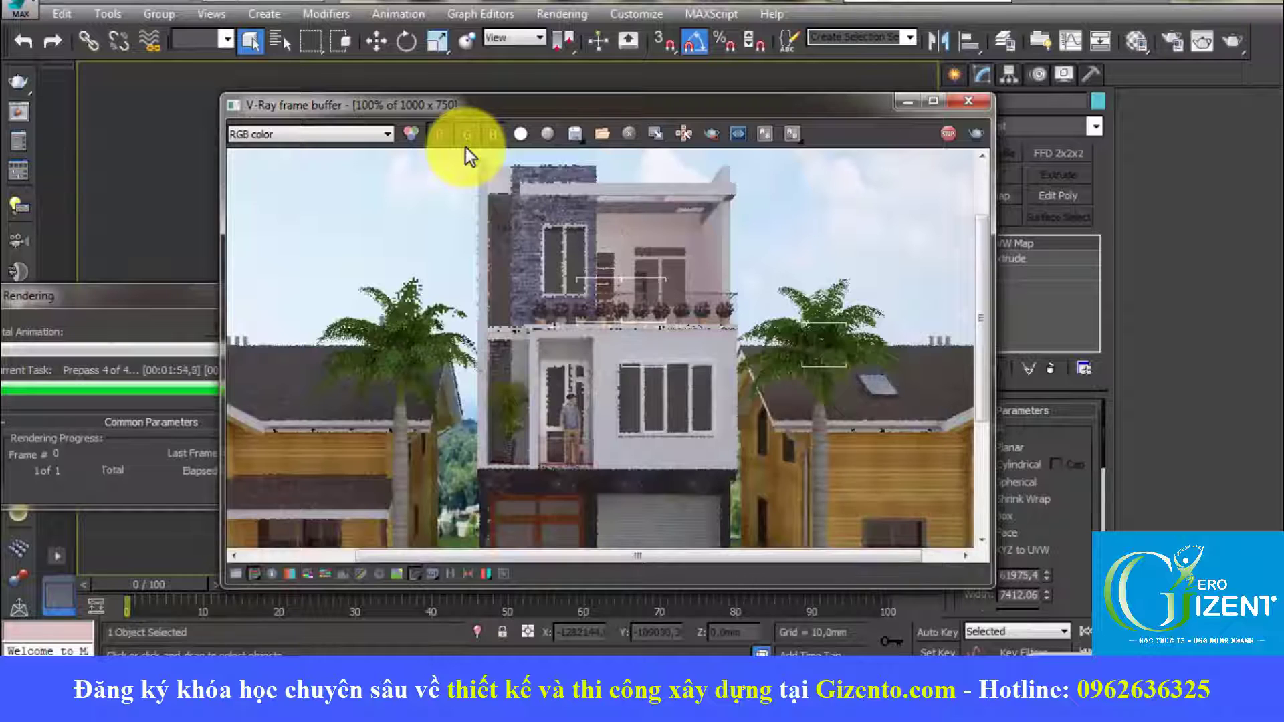
scroll(470, 157, "down", 2)
scroll(471, 157, "up", 2)
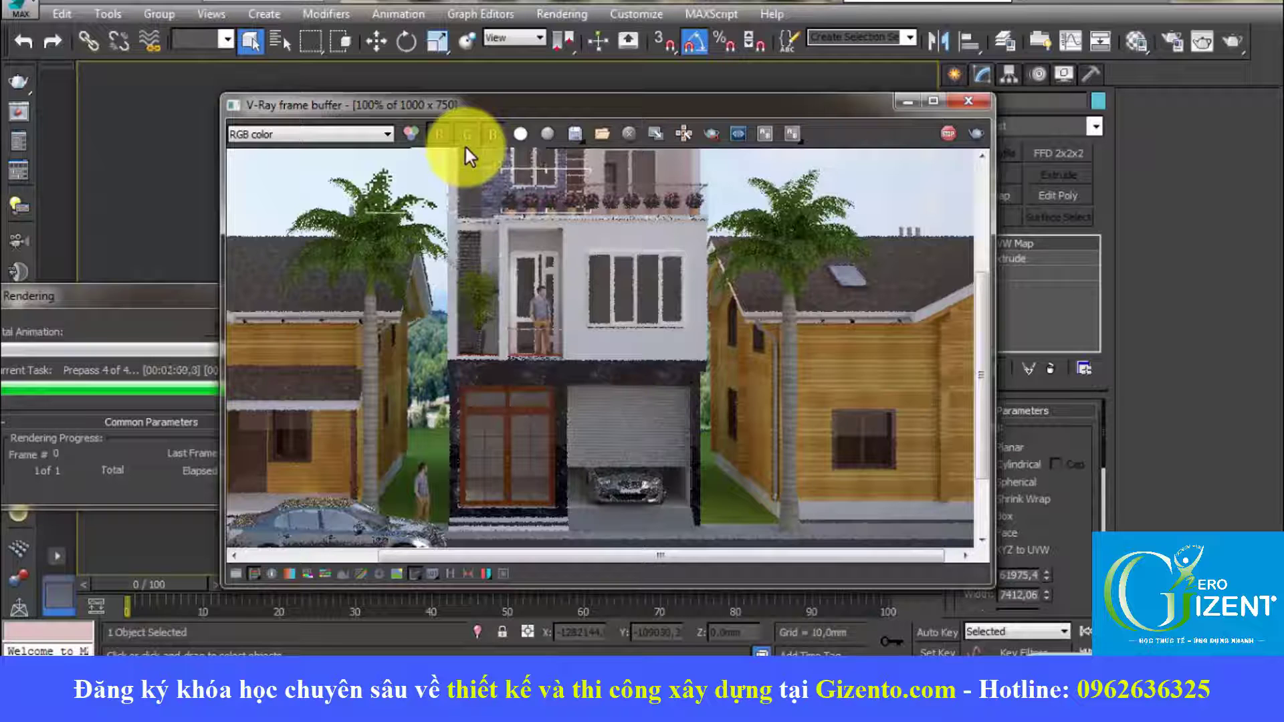
scroll(470, 157, "down", 2)
scroll(470, 157, "up", 2)
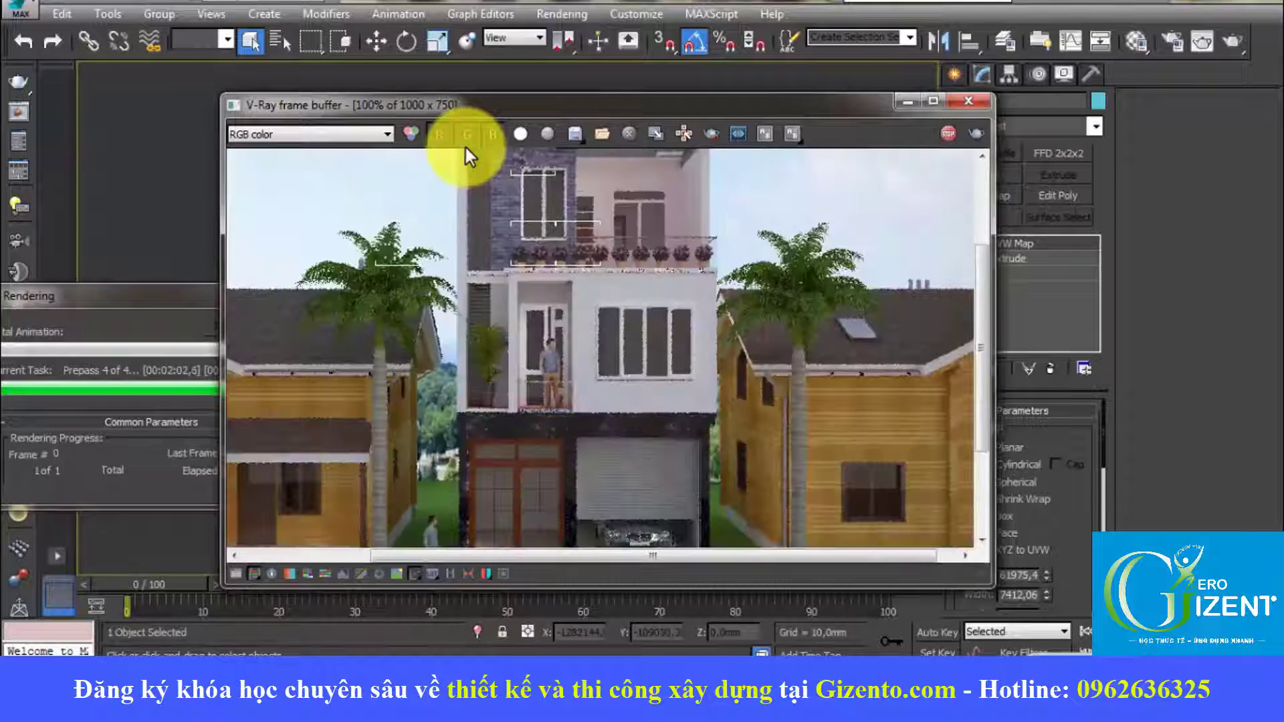
scroll(470, 158, "down", 2)
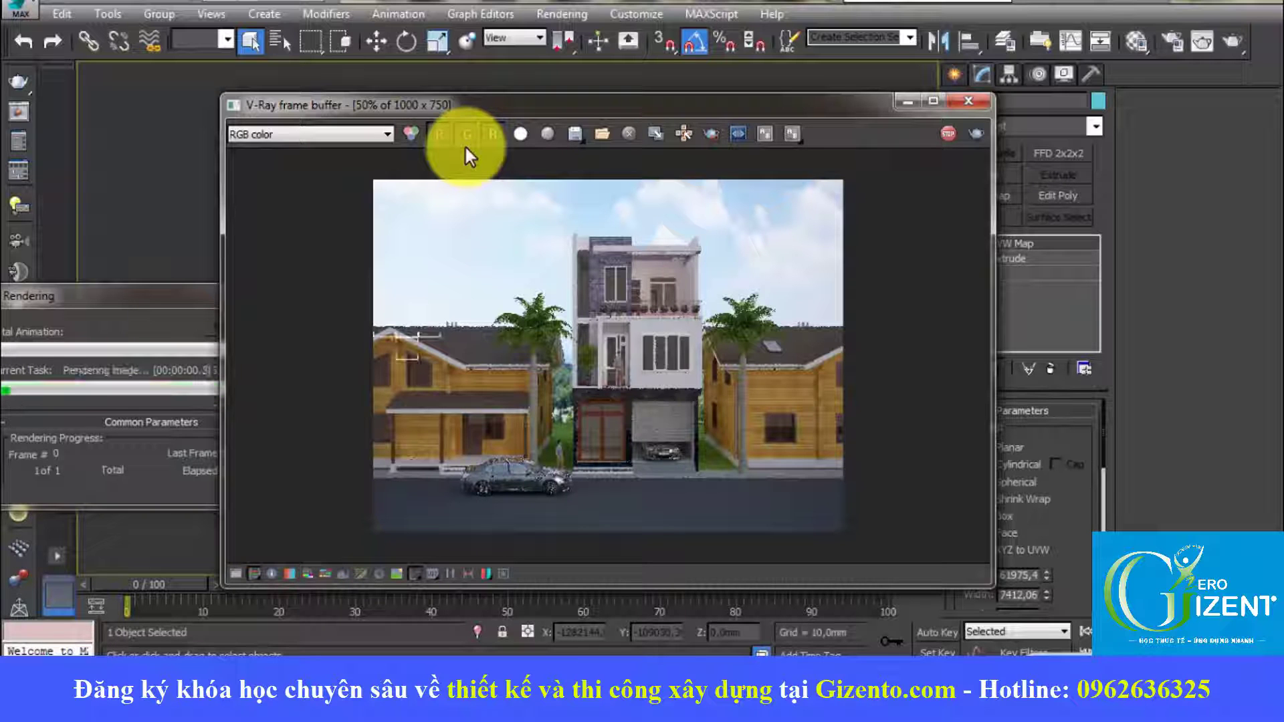
Scroll over the frame buffer with the colour-correction panel showing its default values.
scroll(470, 157, "up", 2)
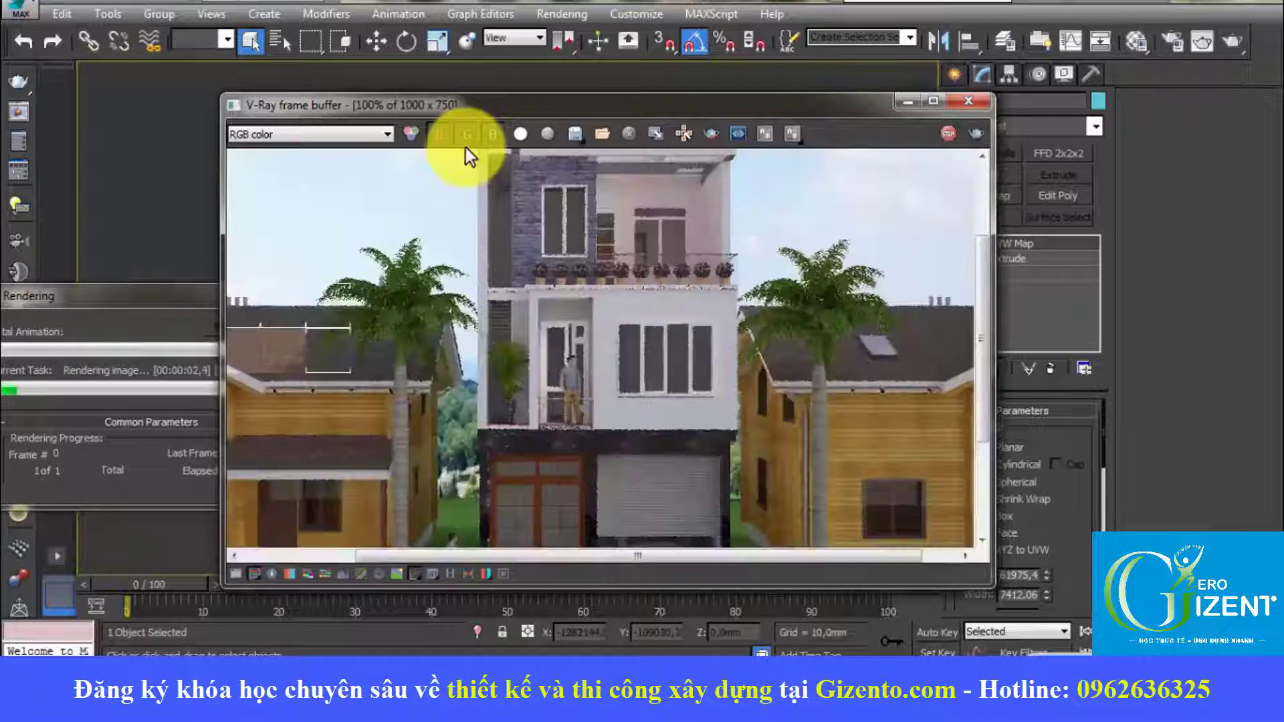
scroll(470, 157, "down", 2)
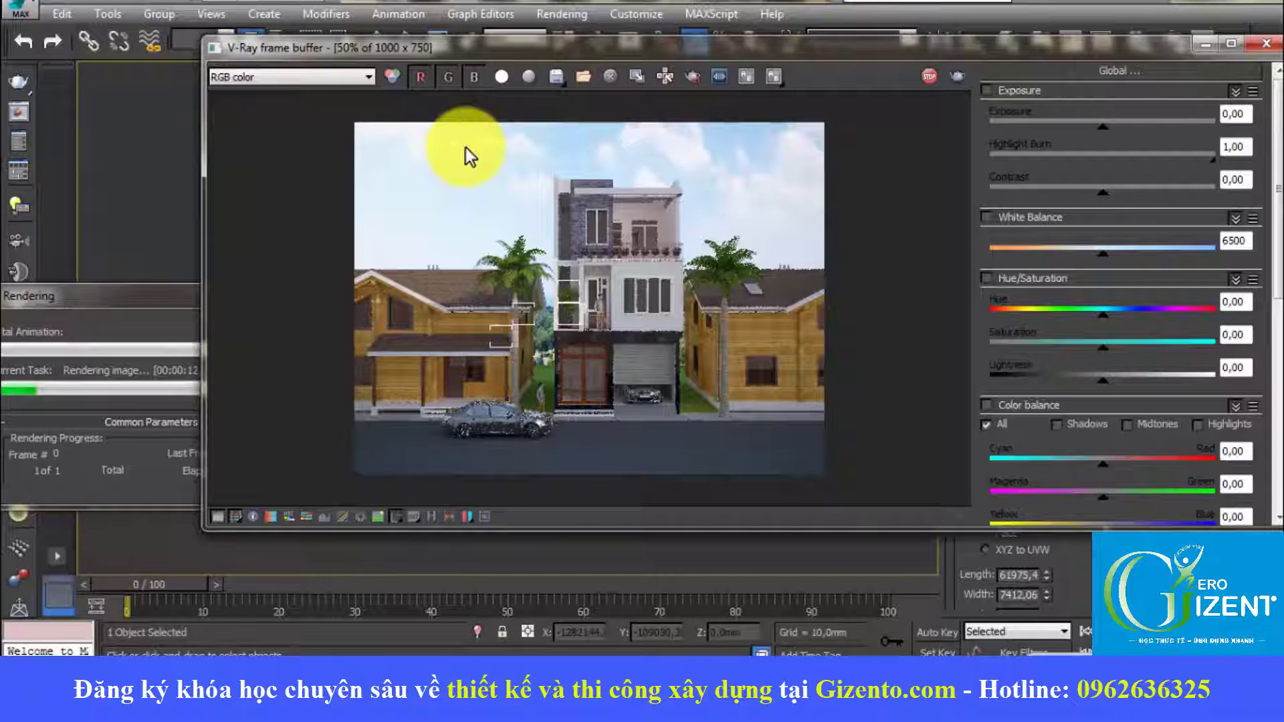
Enable the Curve colour correction and inspect parts of the render at 100%.
scroll(1121, 301, "down", 10)
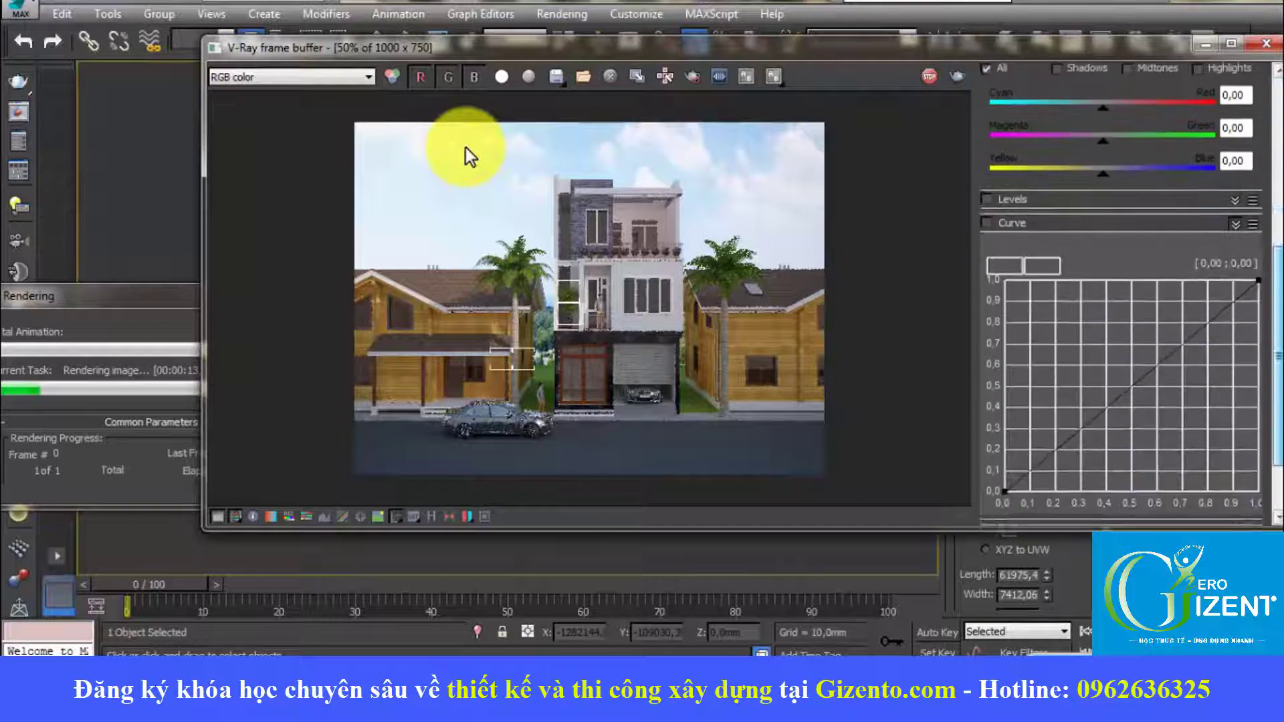
left_click(986, 156)
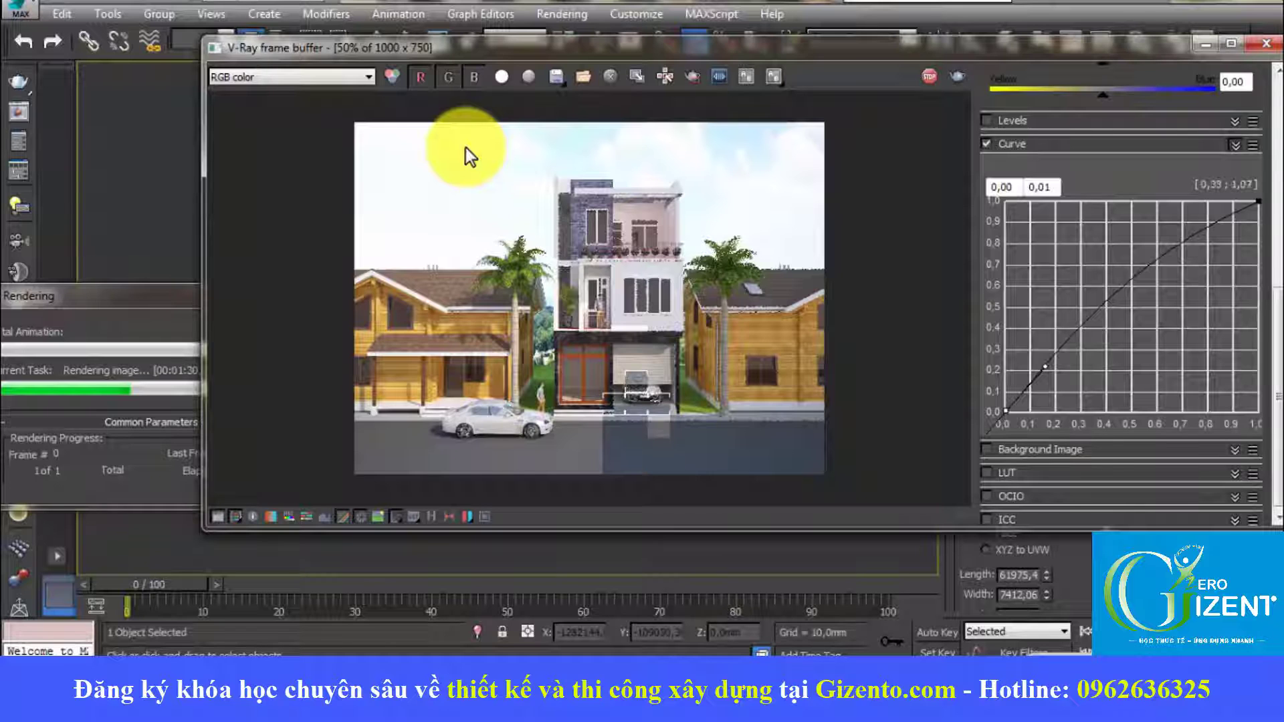
double_click(466, 147)
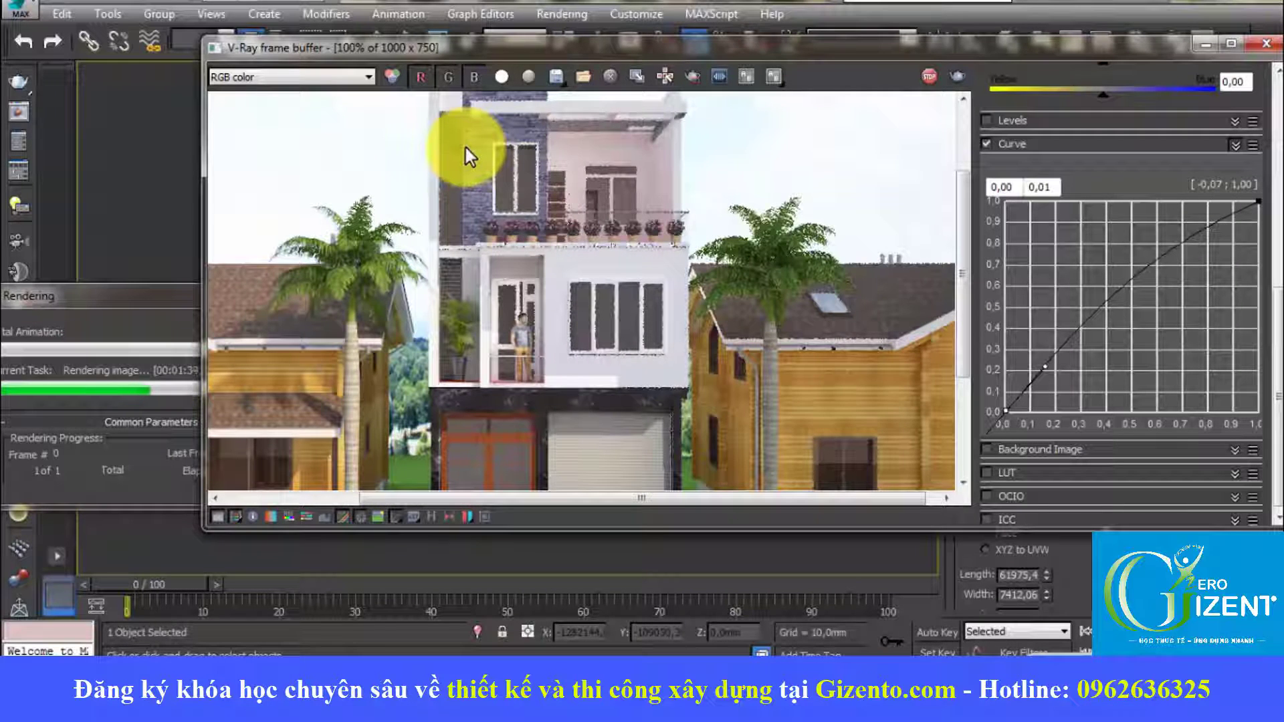
double_click(466, 147)
double_click(466, 147)
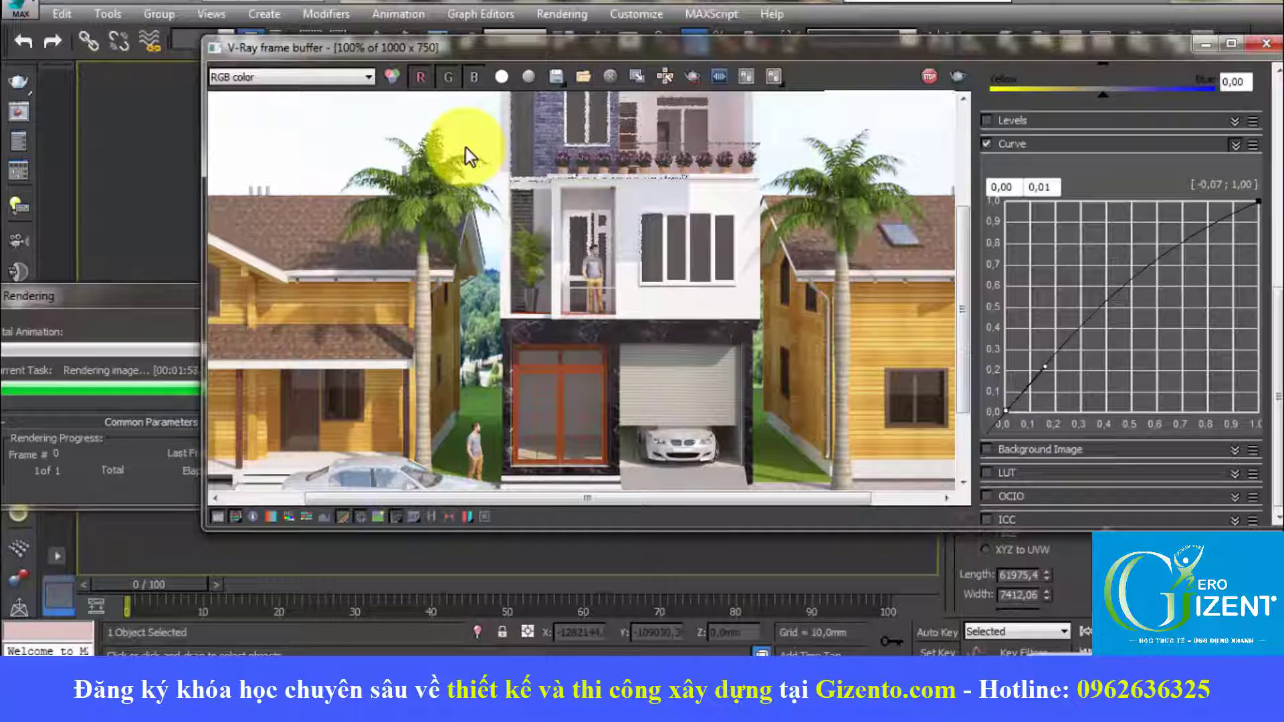
Zoom in and out of the finishing townhouse render with the mouse wheel to inspect details.
scroll(465, 147, "down", 1)
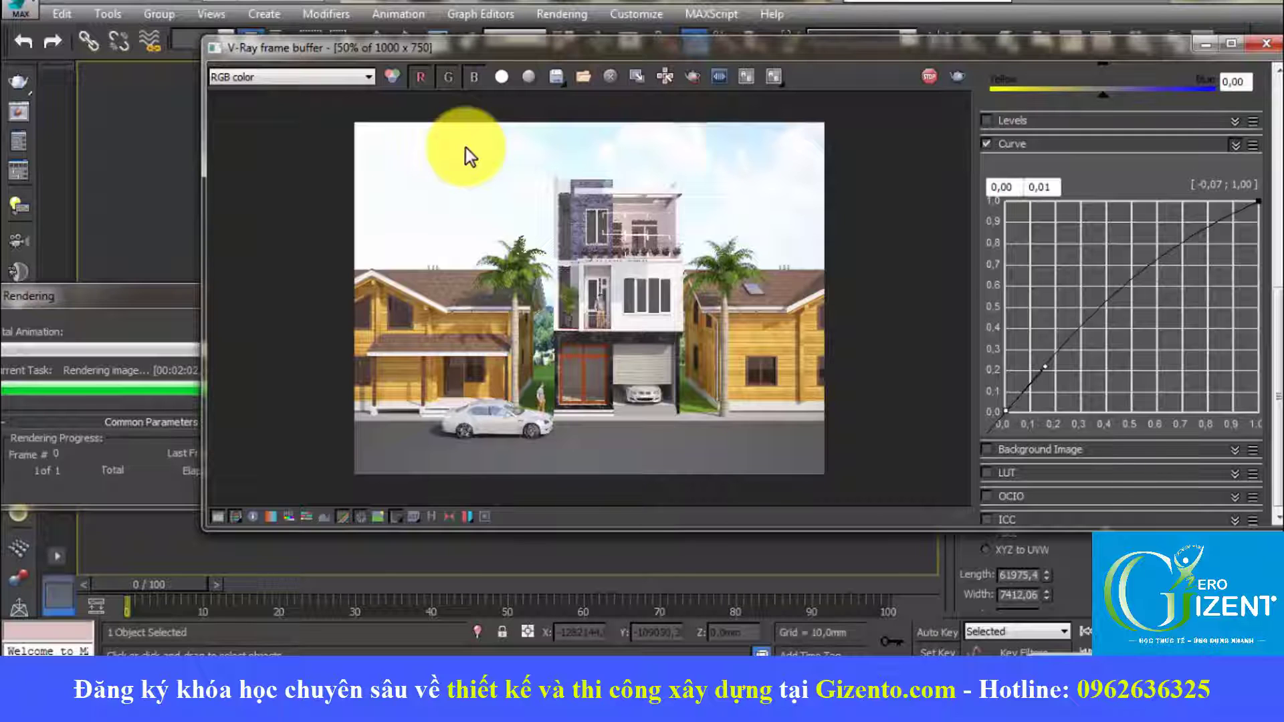
scroll(466, 148, "up", 1)
scroll(465, 147, "up", 1)
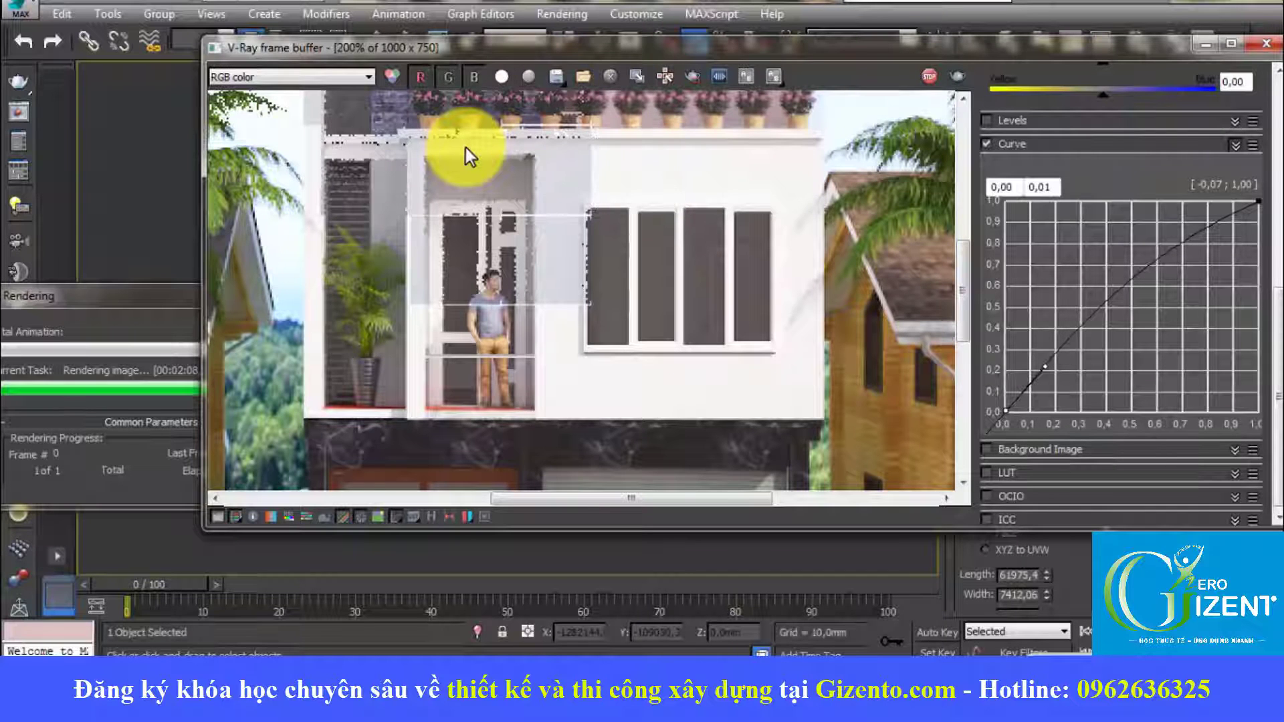
scroll(466, 147, "down", 1)
scroll(466, 147, "up", 1)
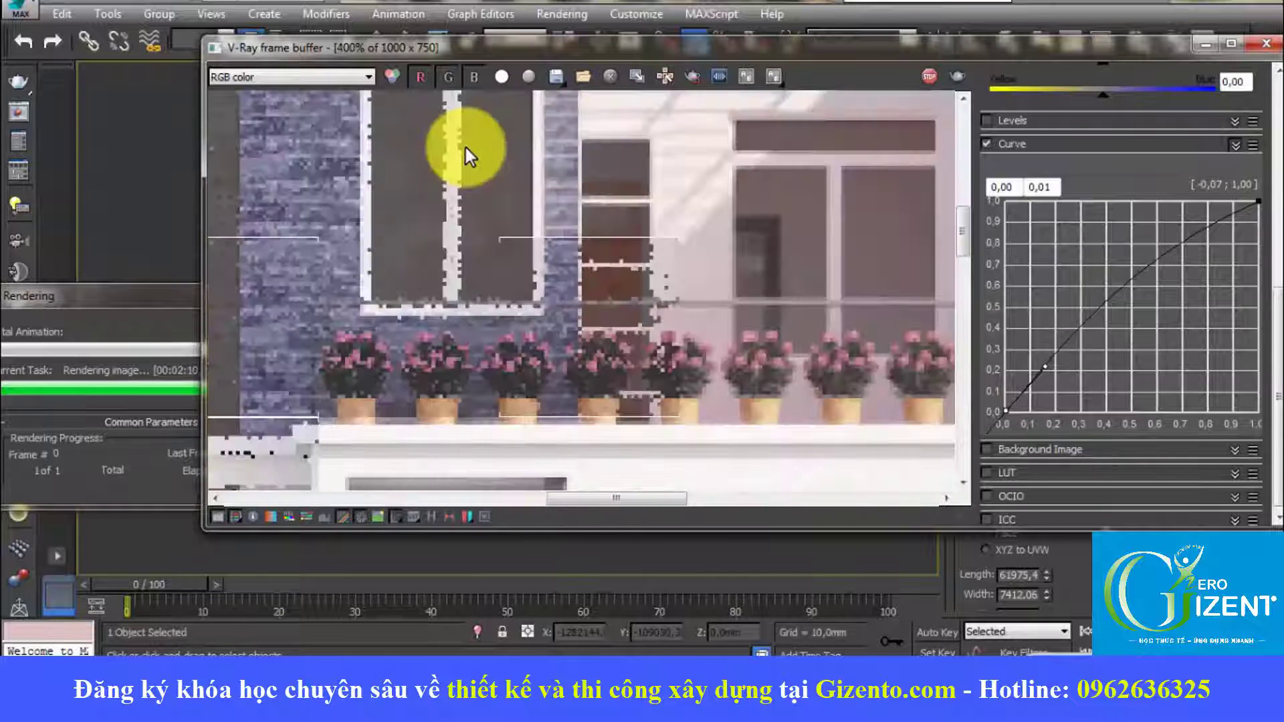
scroll(465, 148, "down", 1)
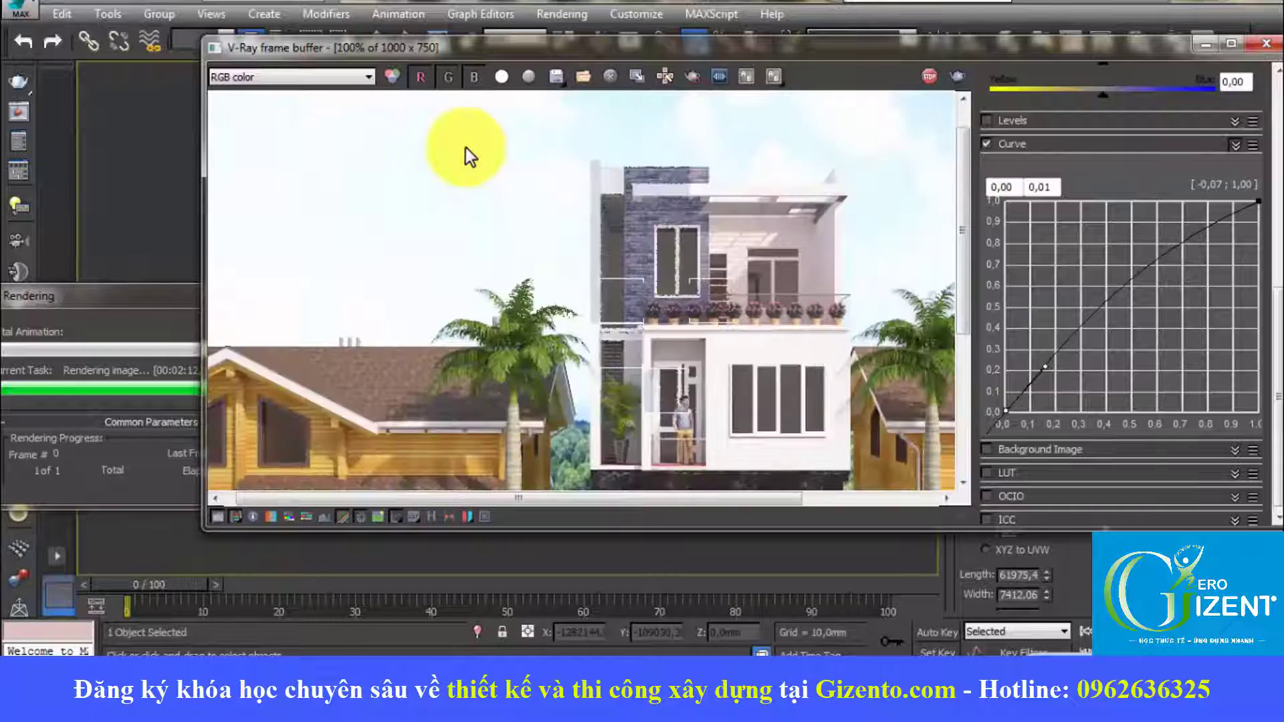
scroll(466, 147, "up", 1)
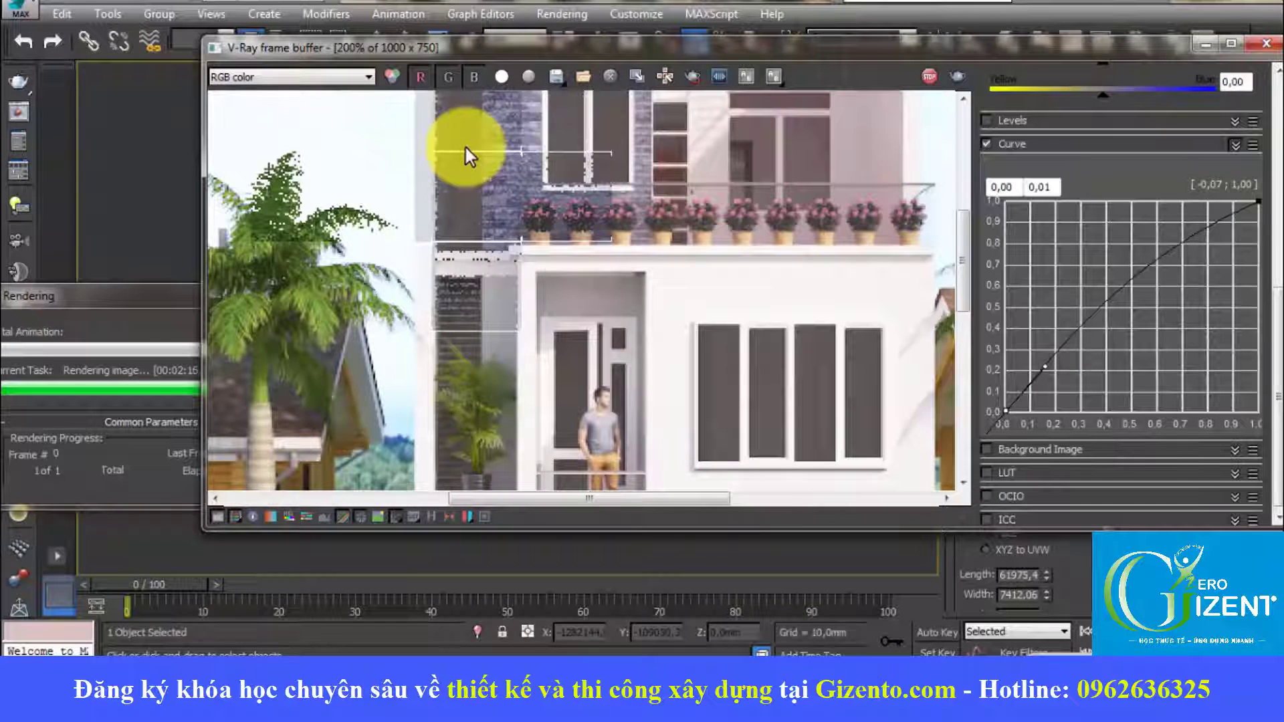
scroll(466, 147, "down", 2)
scroll(466, 147, "up", 1)
scroll(466, 147, "up", 1)
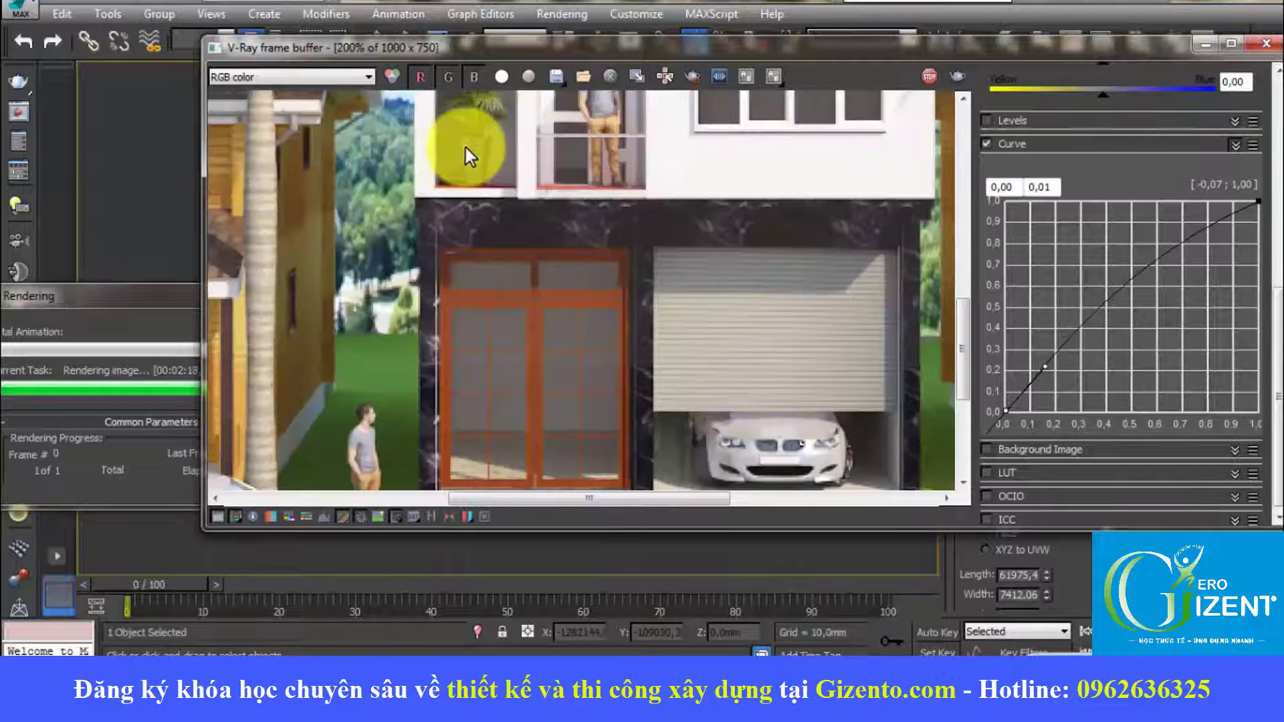
scroll(465, 147, "down", 1)
scroll(467, 148, "up", 1)
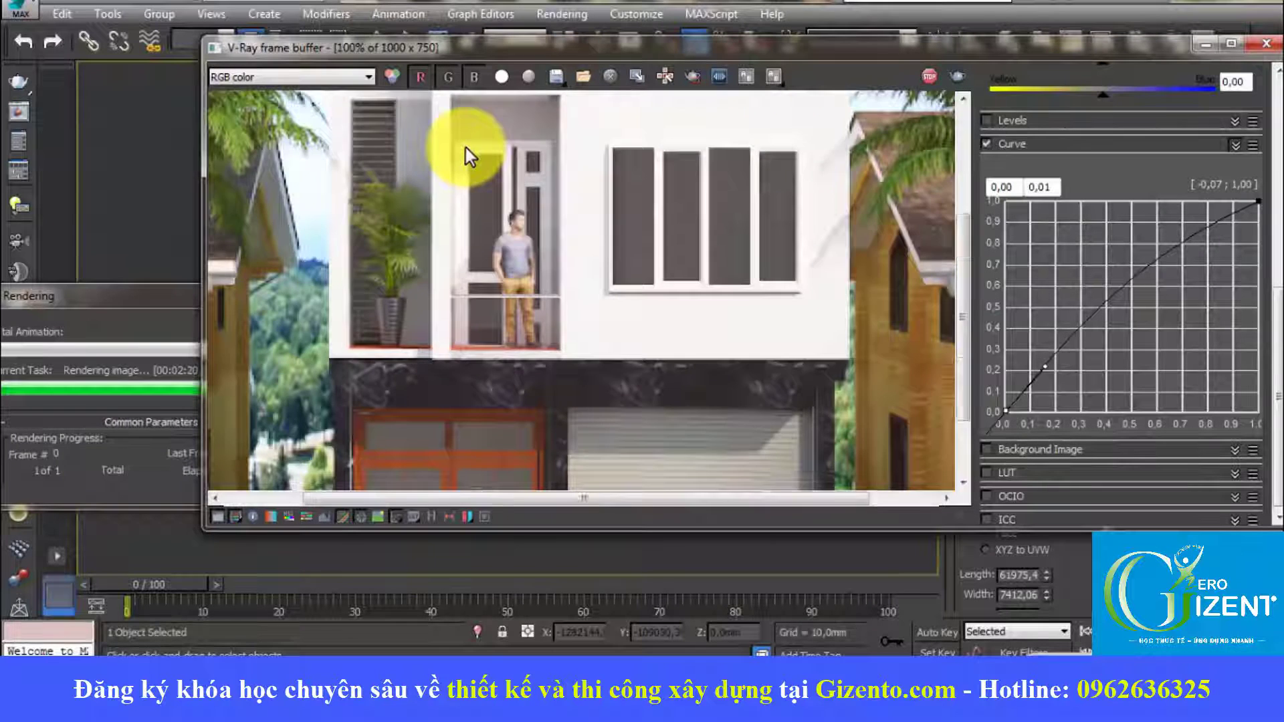
scroll(466, 149, "down", 1)
scroll(465, 147, "up", 1)
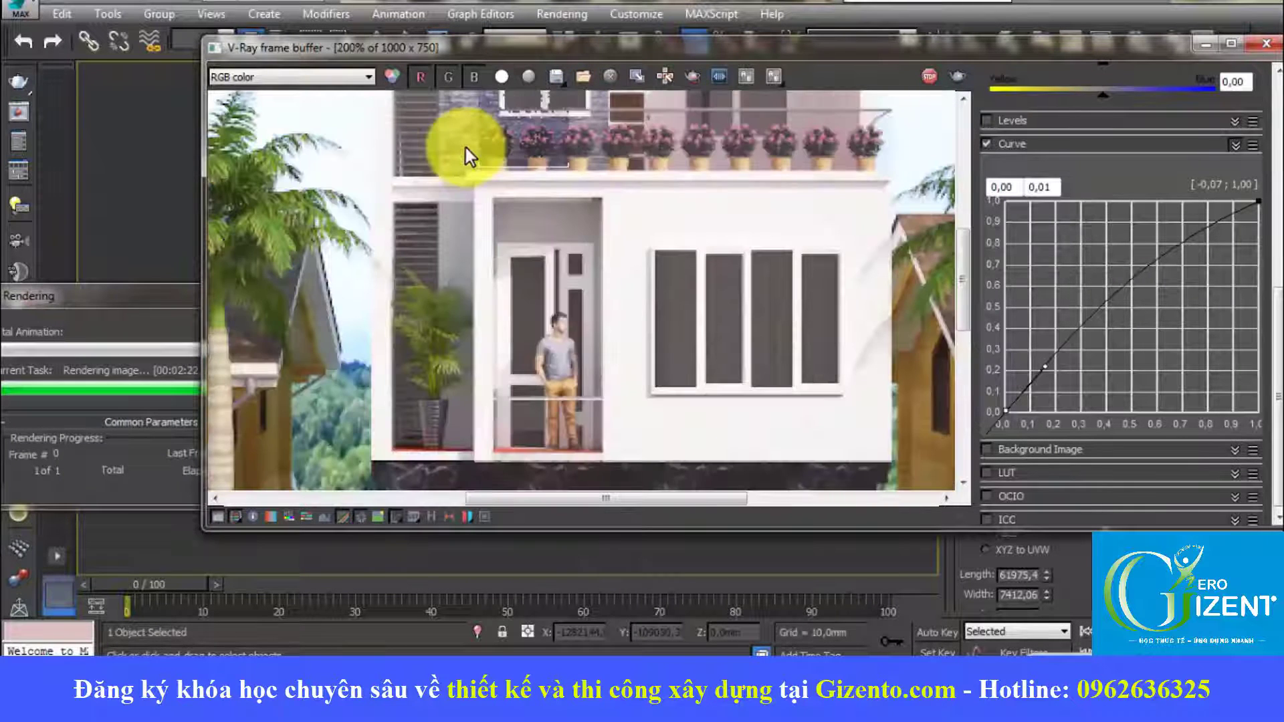
scroll(465, 148, "down", 1)
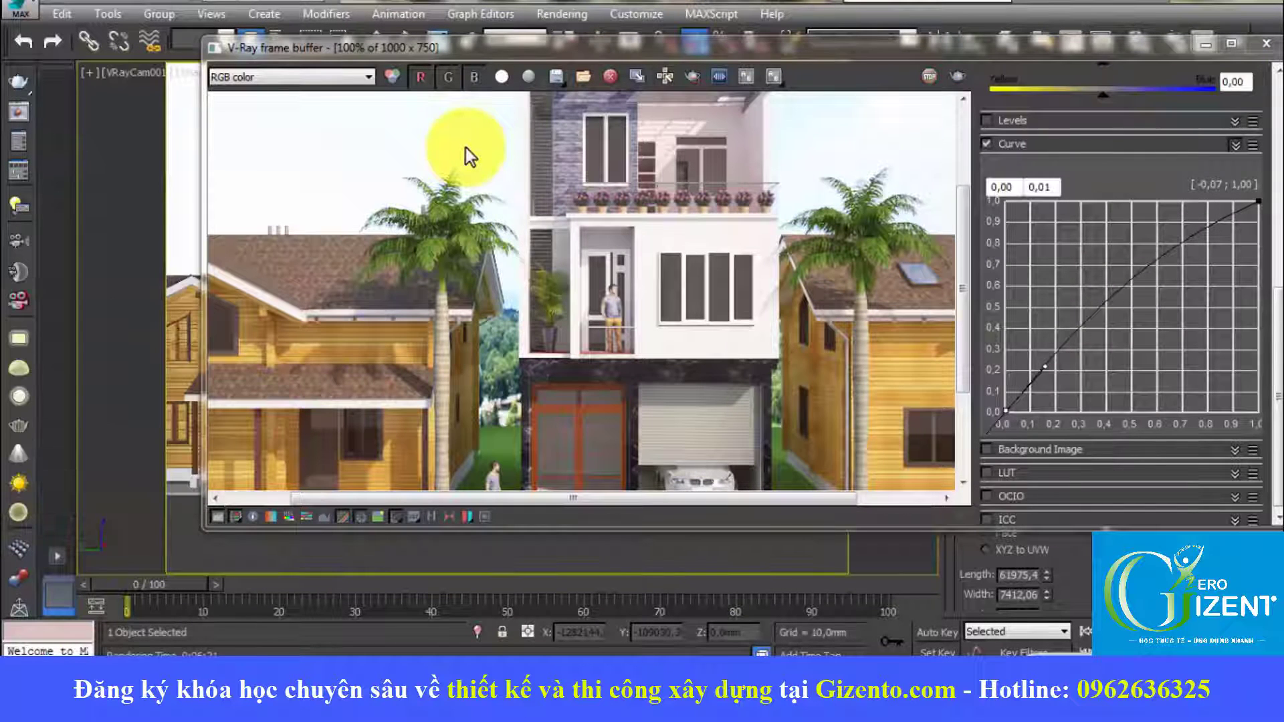
scroll(466, 147, "down", 1)
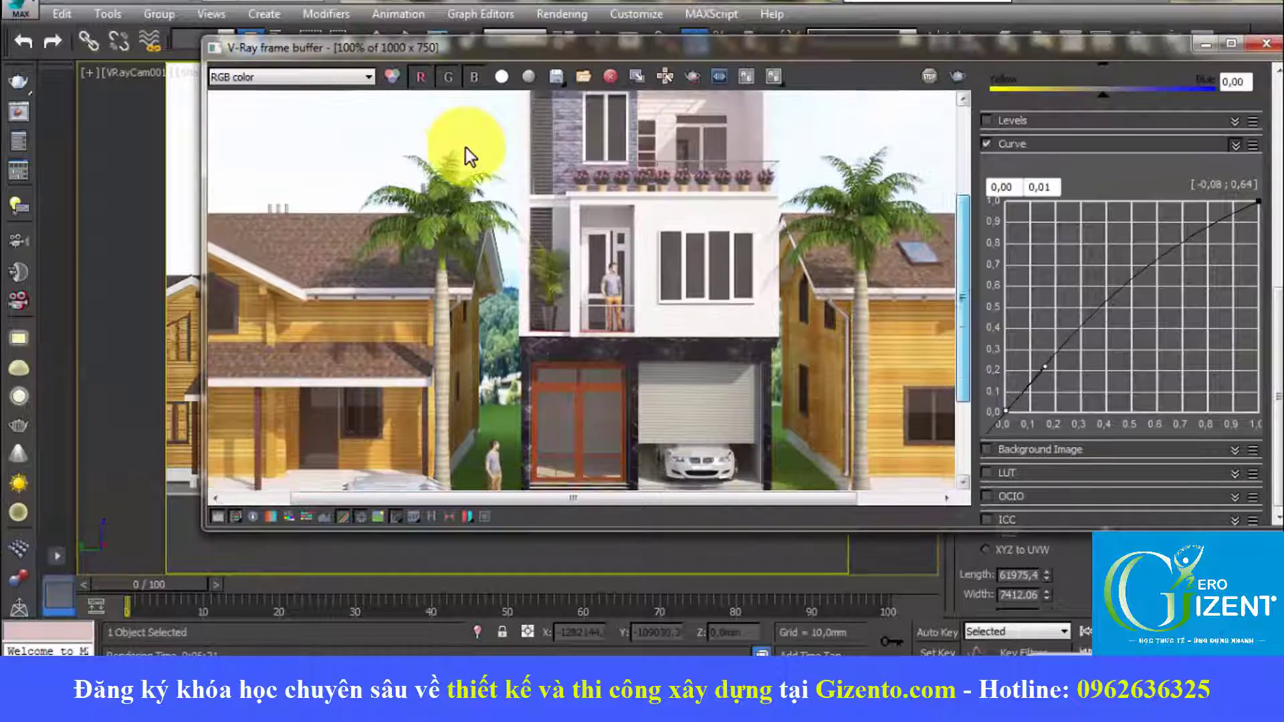
scroll(465, 148, "down", 1)
scroll(466, 147, "down", 2)
scroll(466, 148, "down", 1)
scroll(465, 147, "up", 4)
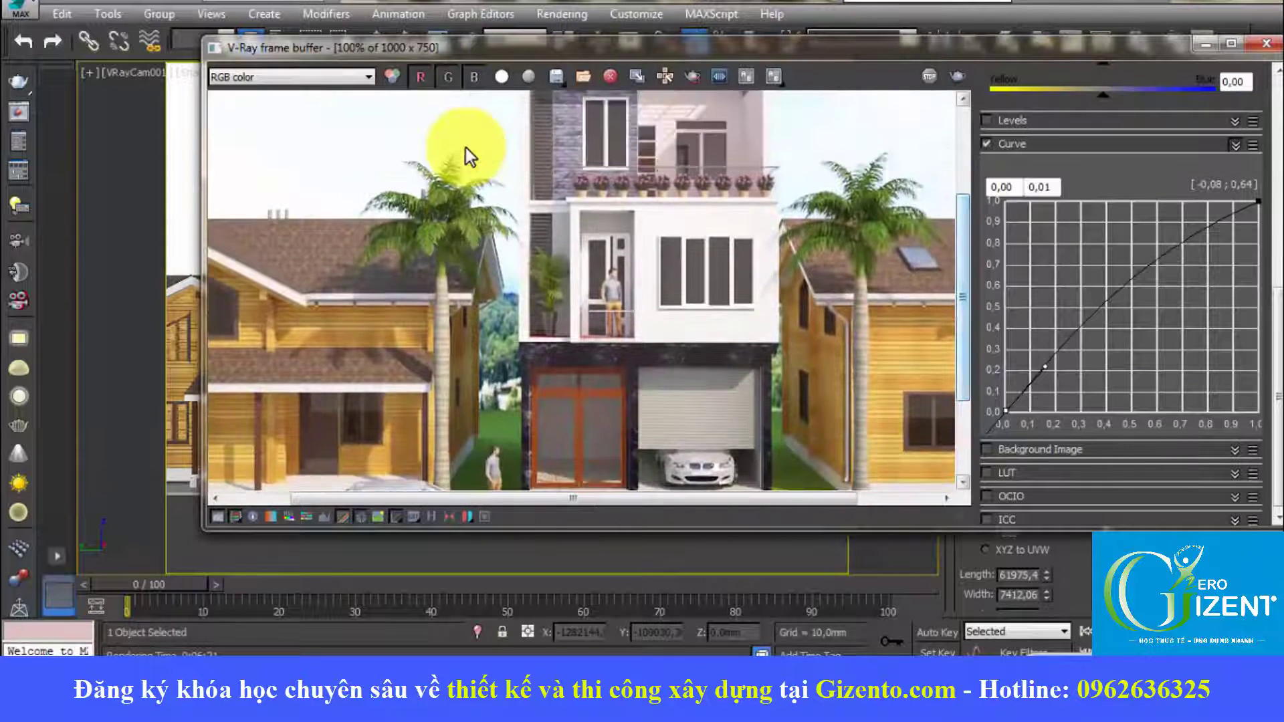
scroll(465, 149, "down", 2, "ctrl")
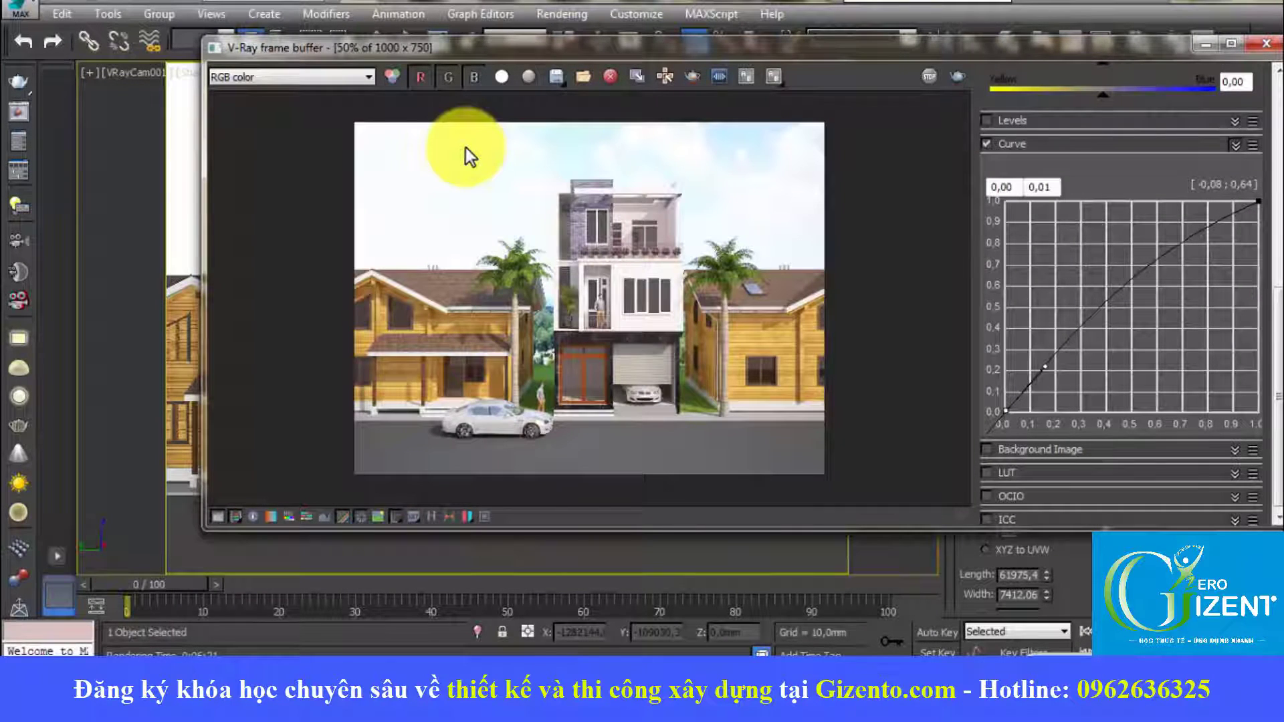
scroll(465, 148, "up", 2, "ctrl")
scroll(466, 148, "down", 2, "ctrl")
scroll(466, 147, "up", 2, "ctrl")
scroll(465, 147, "down", 2, "ctrl")
scroll(466, 147, "up", 6, "ctrl")
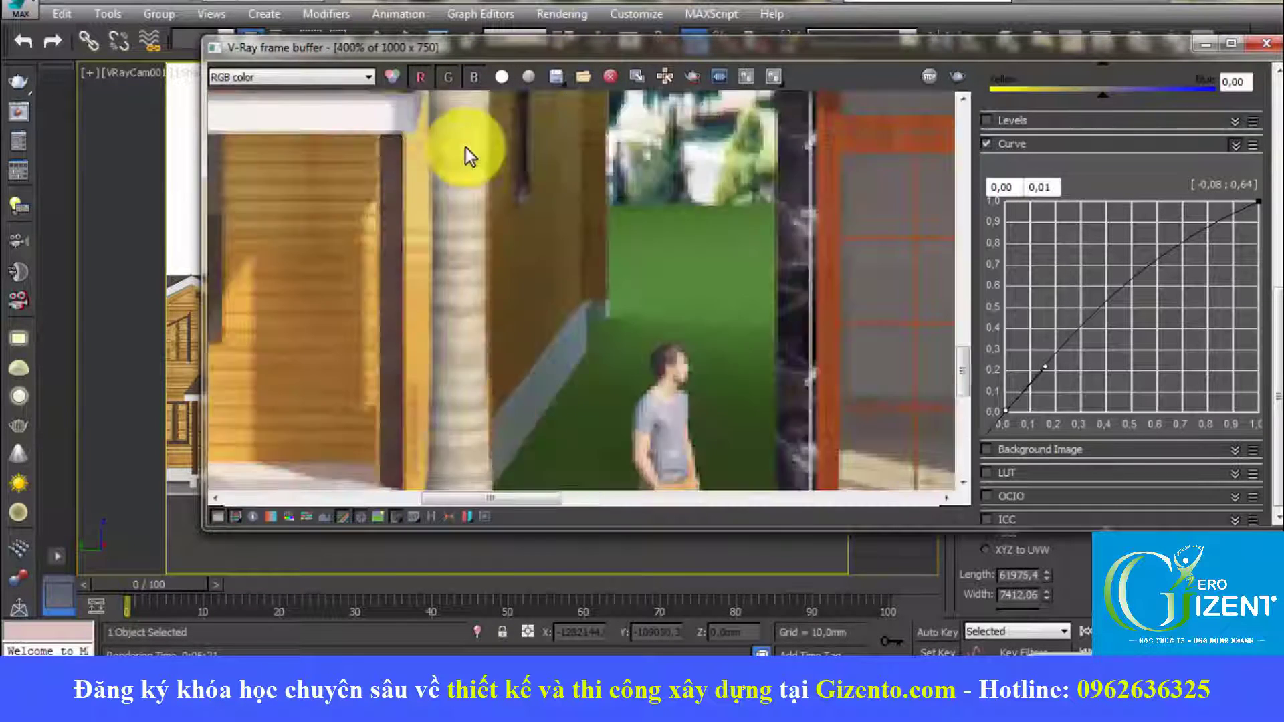
scroll(466, 147, "right", 2)
scroll(466, 148, "right", 2)
scroll(465, 147, "down", 2, "ctrl")
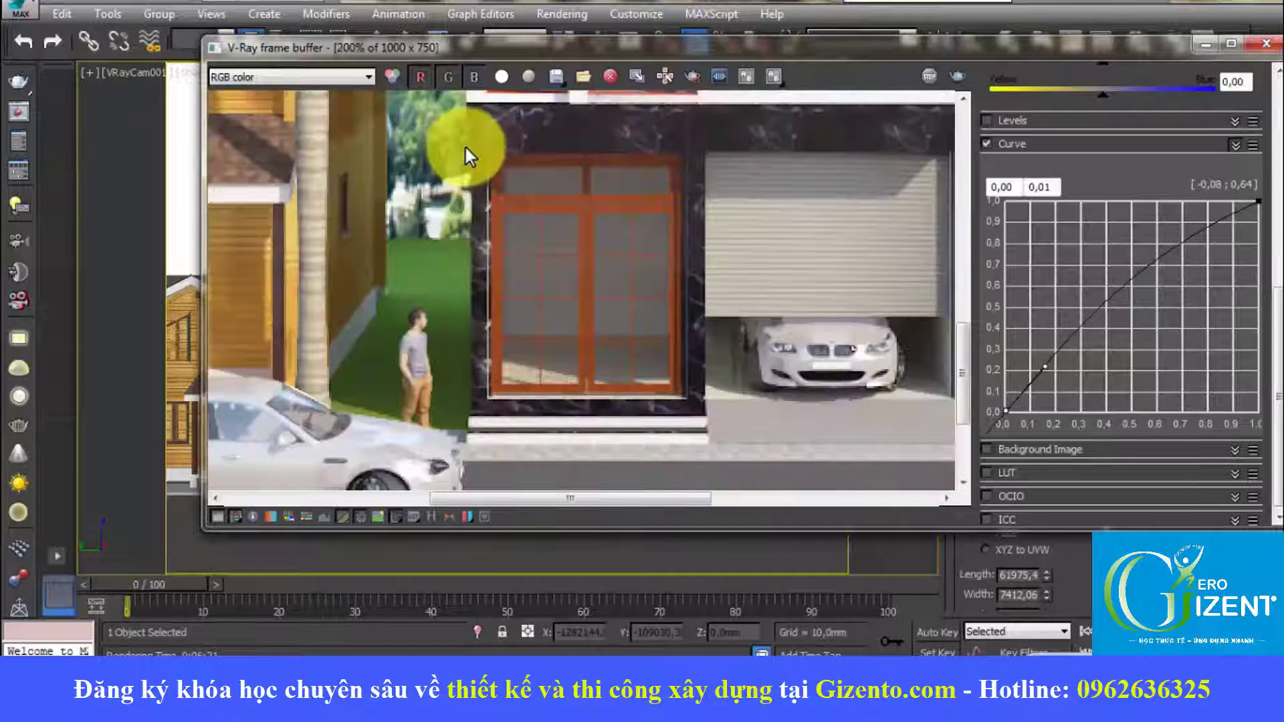
scroll(465, 148, "up", 2, "ctrl")
scroll(465, 148, "down", 4, "ctrl")
scroll(465, 147, "up", 4, "ctrl")
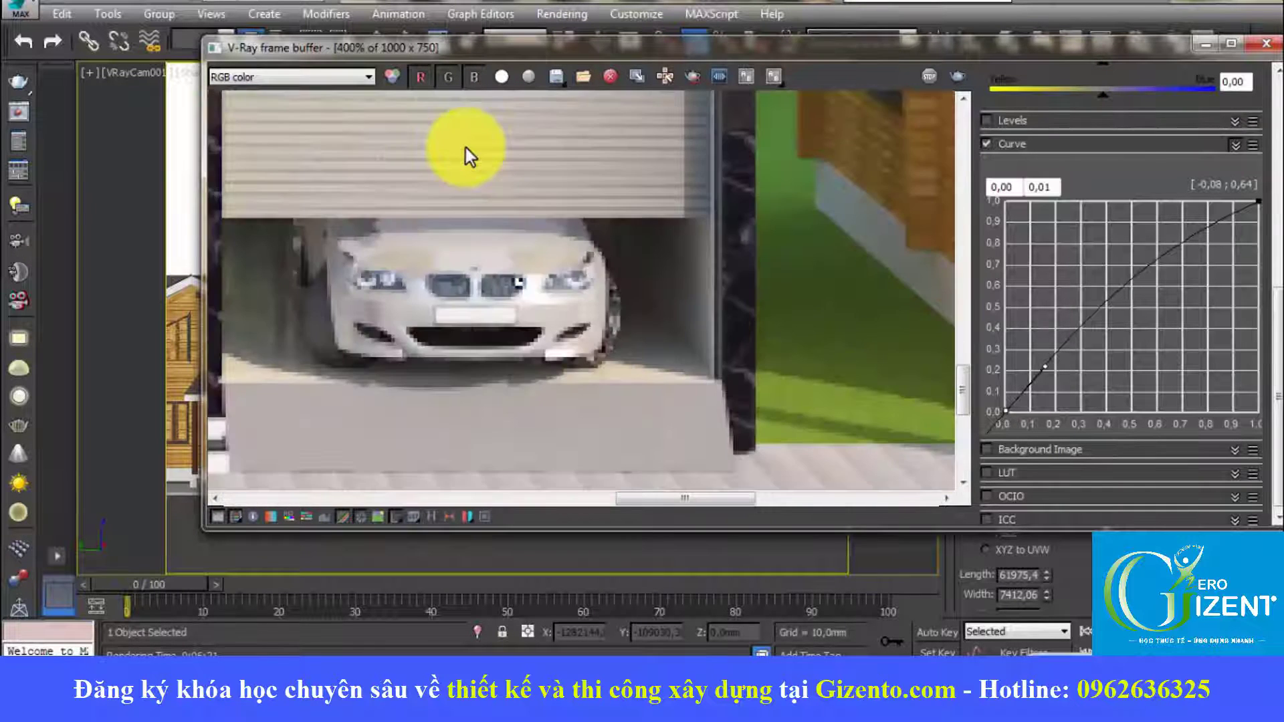
scroll(466, 147, "down", 2, "ctrl")
scroll(465, 147, "down", 1, "ctrl")
scroll(465, 147, "up", 3, "ctrl")
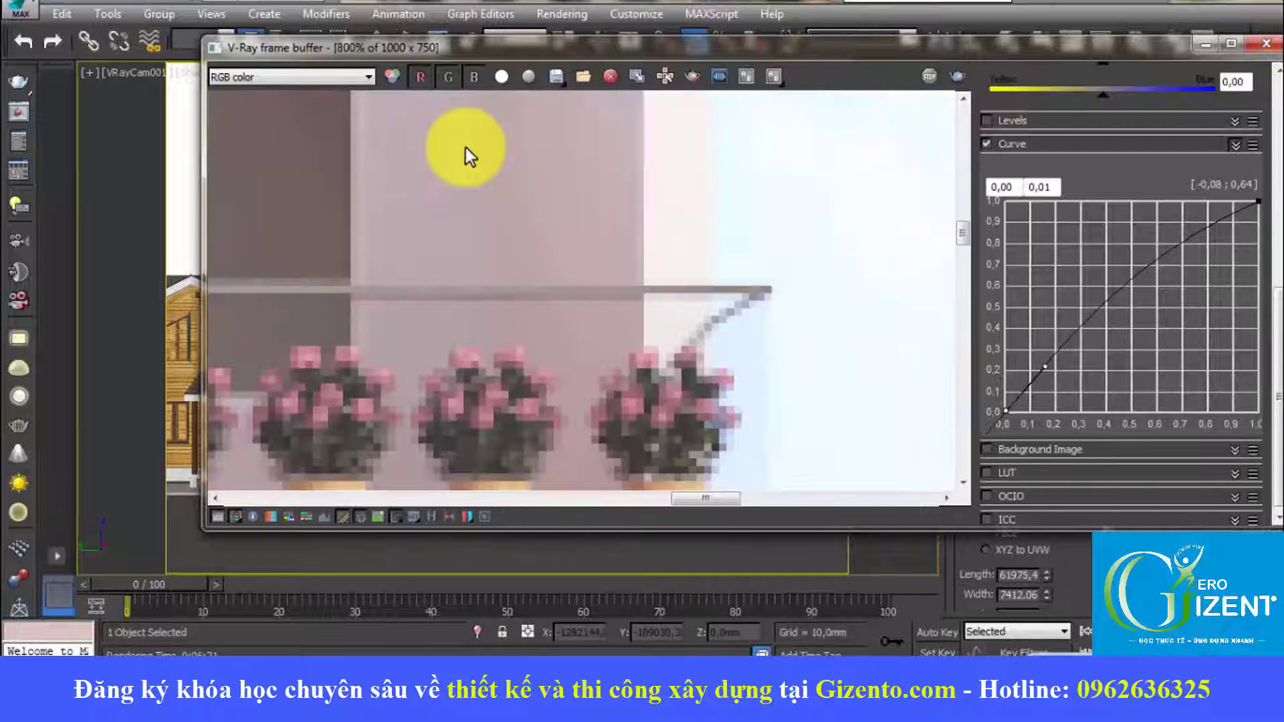
scroll(465, 148, "down", 2, "ctrl")
scroll(465, 147, "up", 2, "ctrl")
scroll(465, 147, "down", 2, "ctrl")
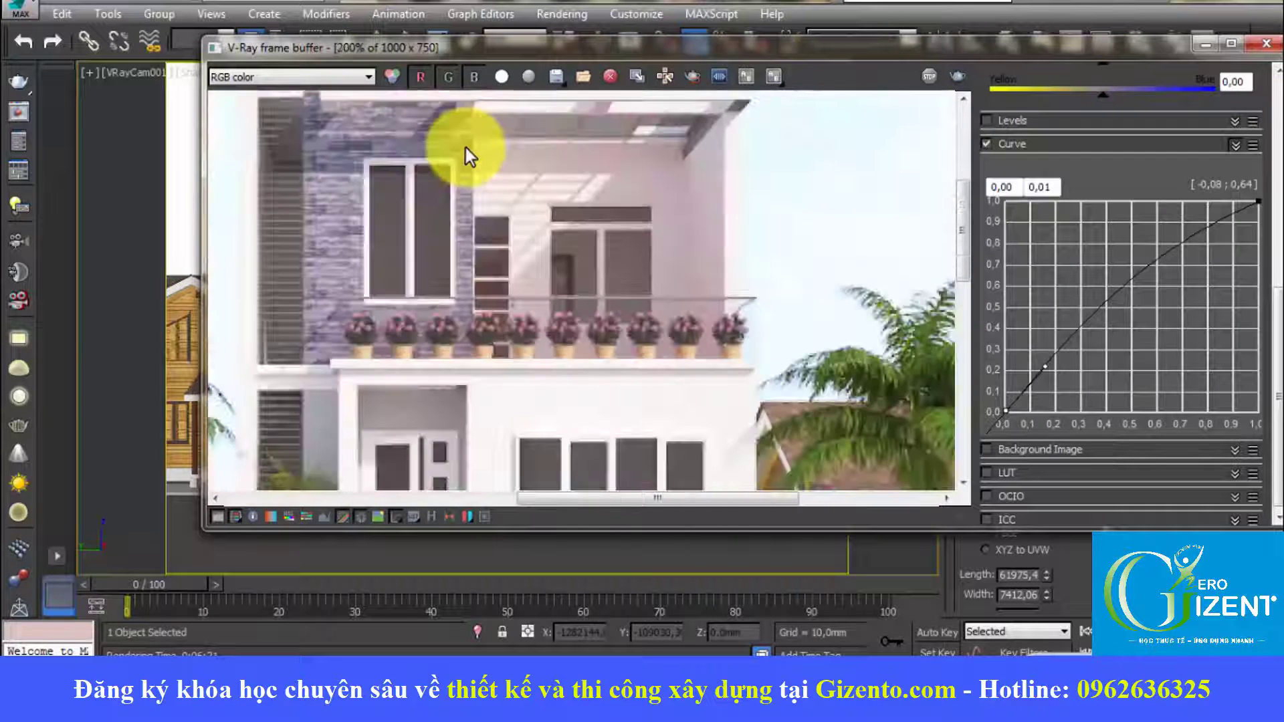
scroll(466, 148, "down", 1, "ctrl")
scroll(465, 147, "down", 1, "ctrl")
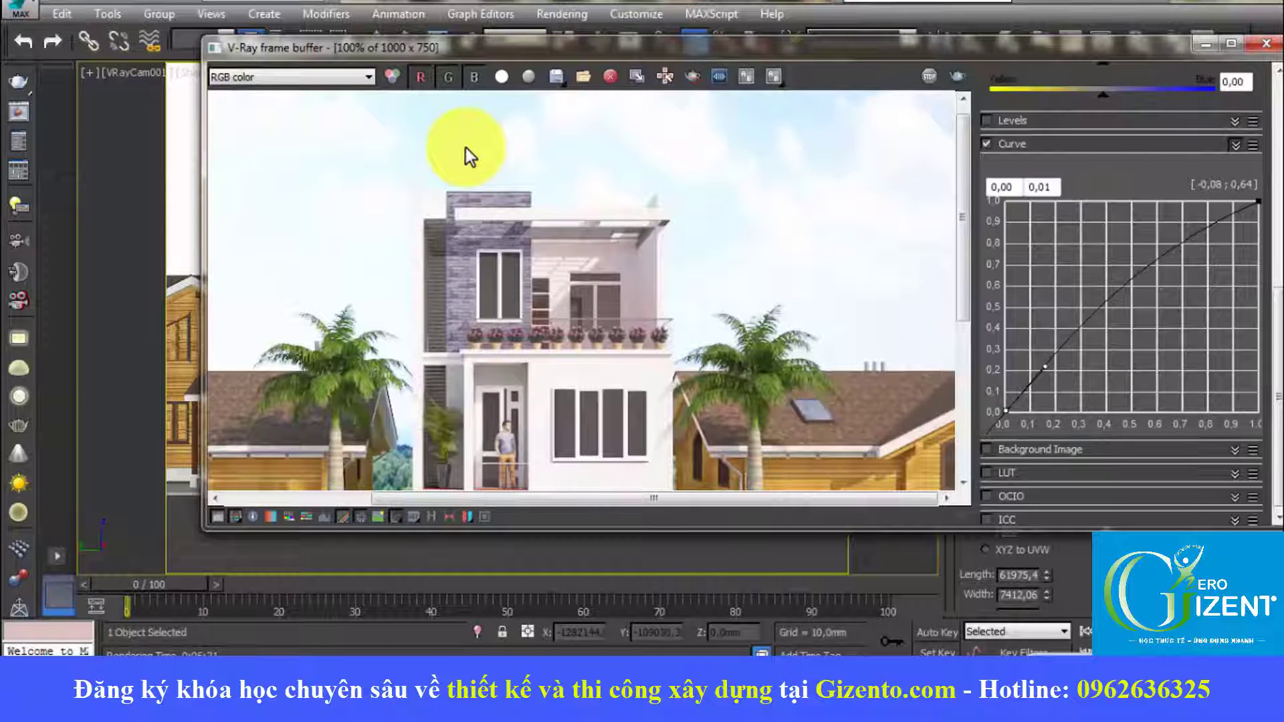
scroll(465, 147, "down", 1, "ctrl")
scroll(466, 147, "up", 1, "ctrl")
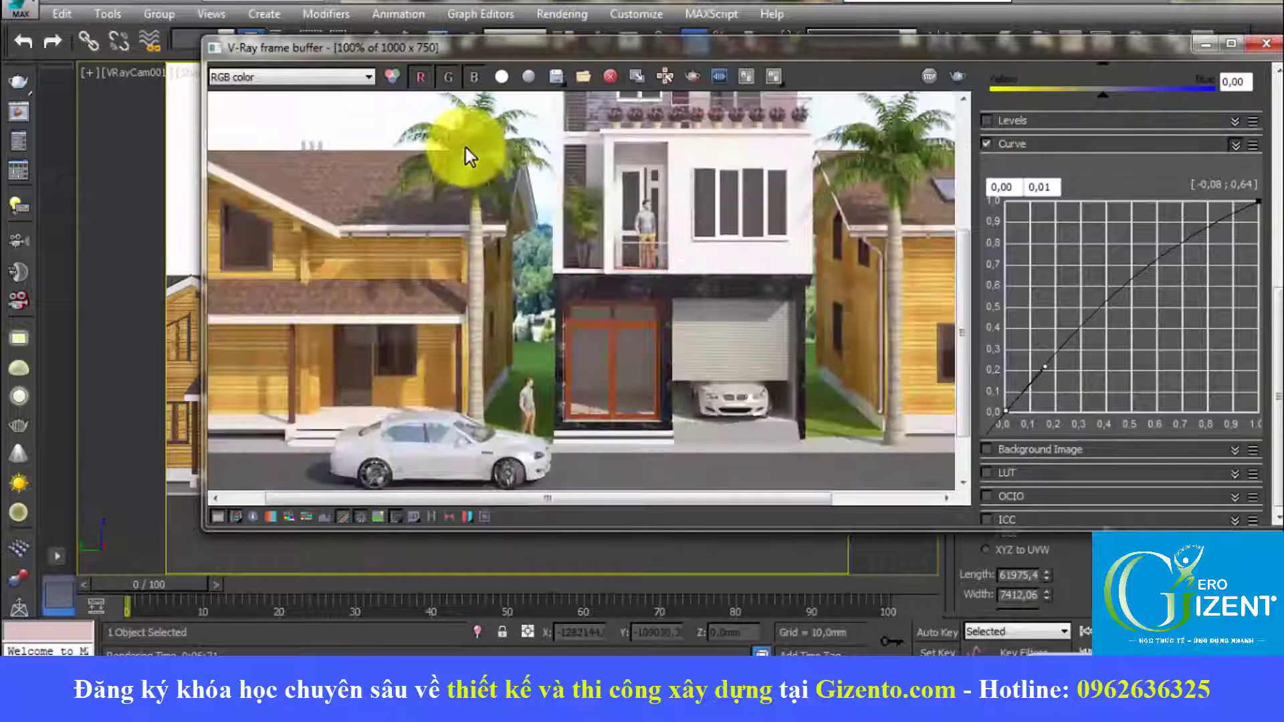
scroll(466, 147, "up", 1, "ctrl")
scroll(466, 147, "down", 1, "ctrl")
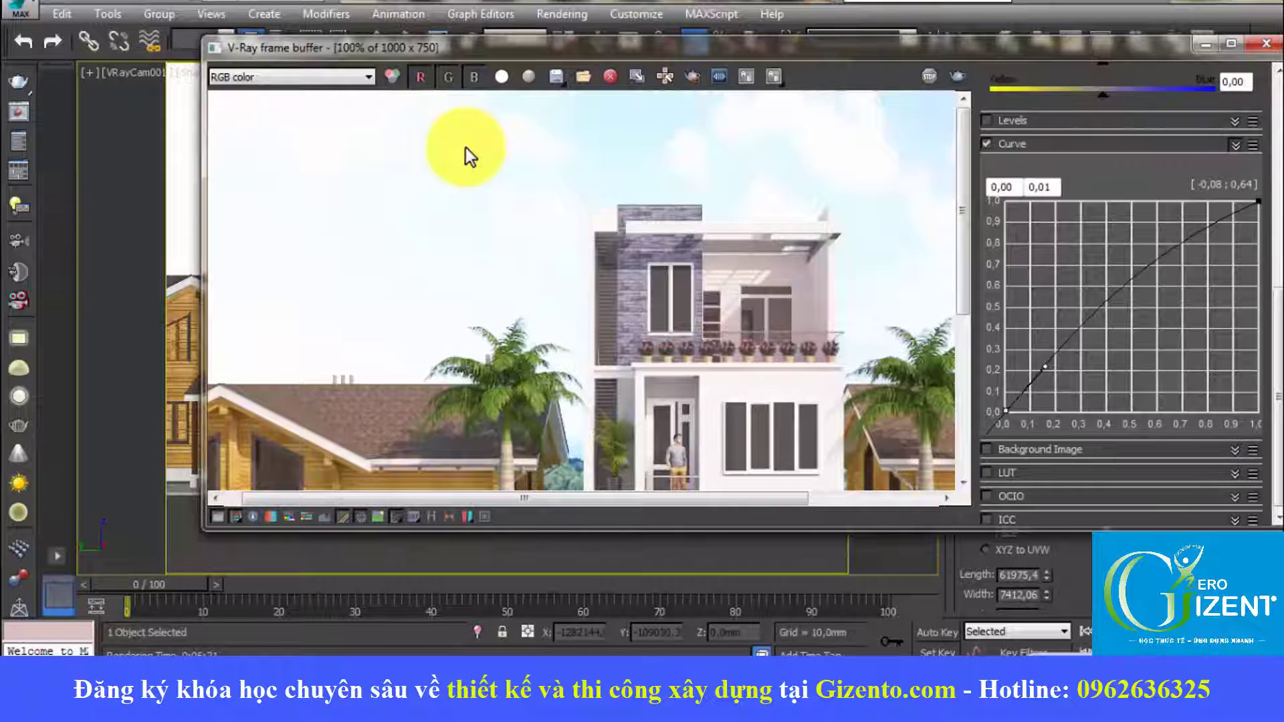
scroll(465, 147, "down", 1, "ctrl")
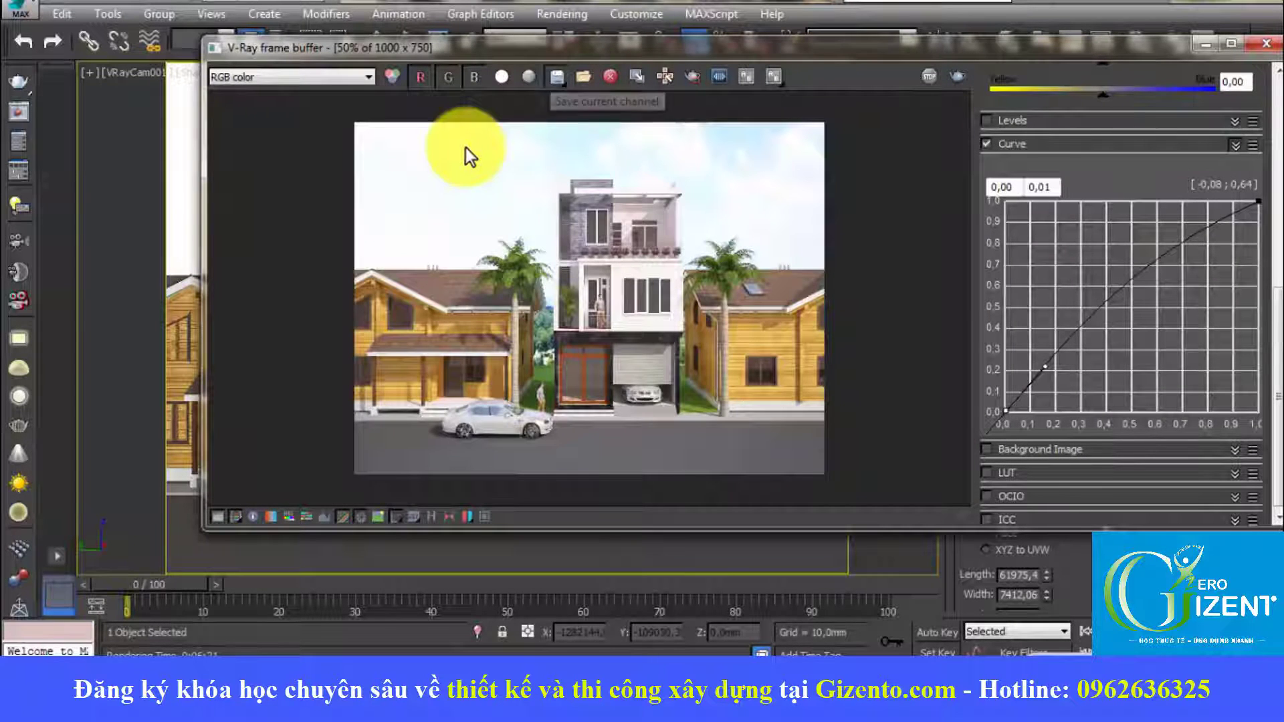
Save the render into the anh ren folder under the file name a1.
key("ctrl+s")
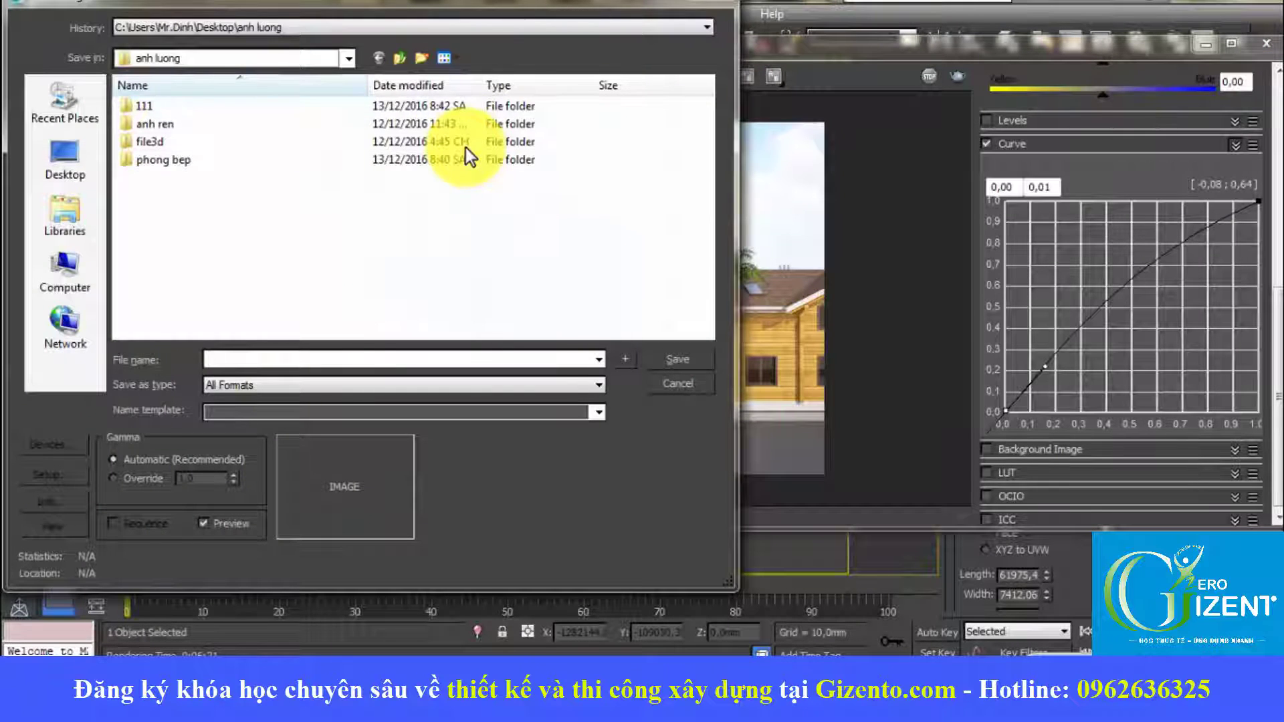
key("Down")
key("Return")
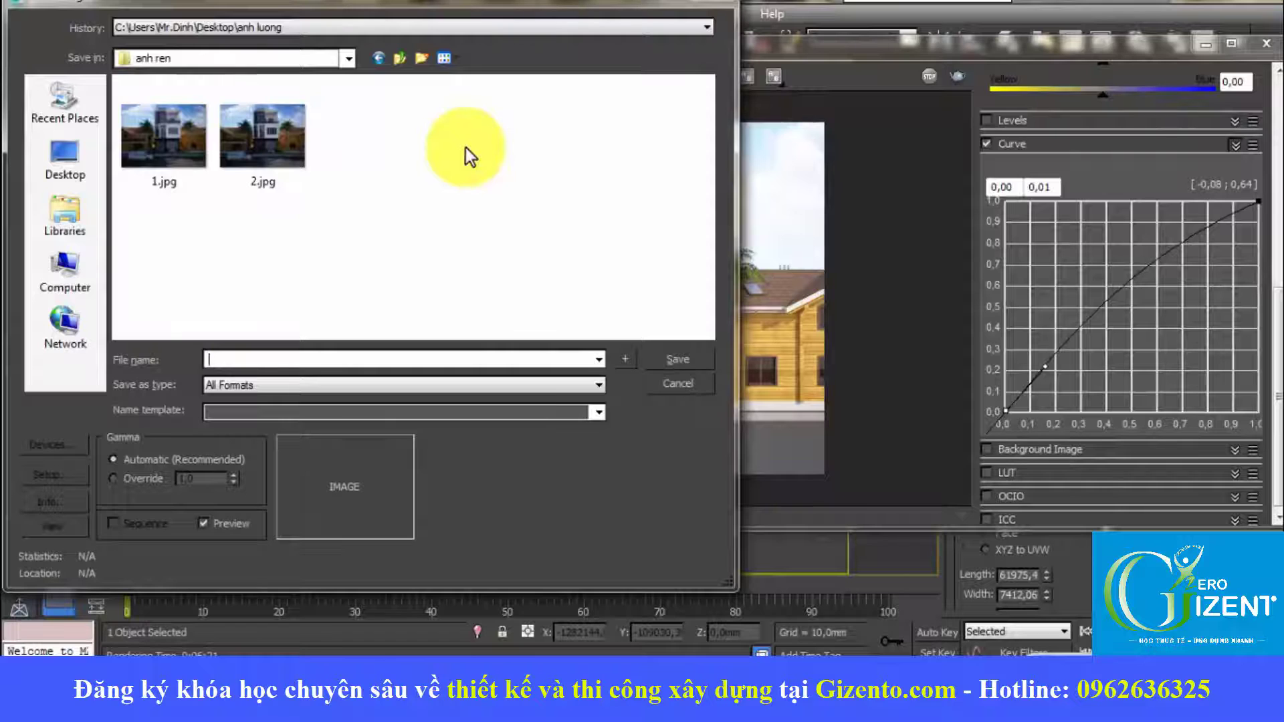
type("1")
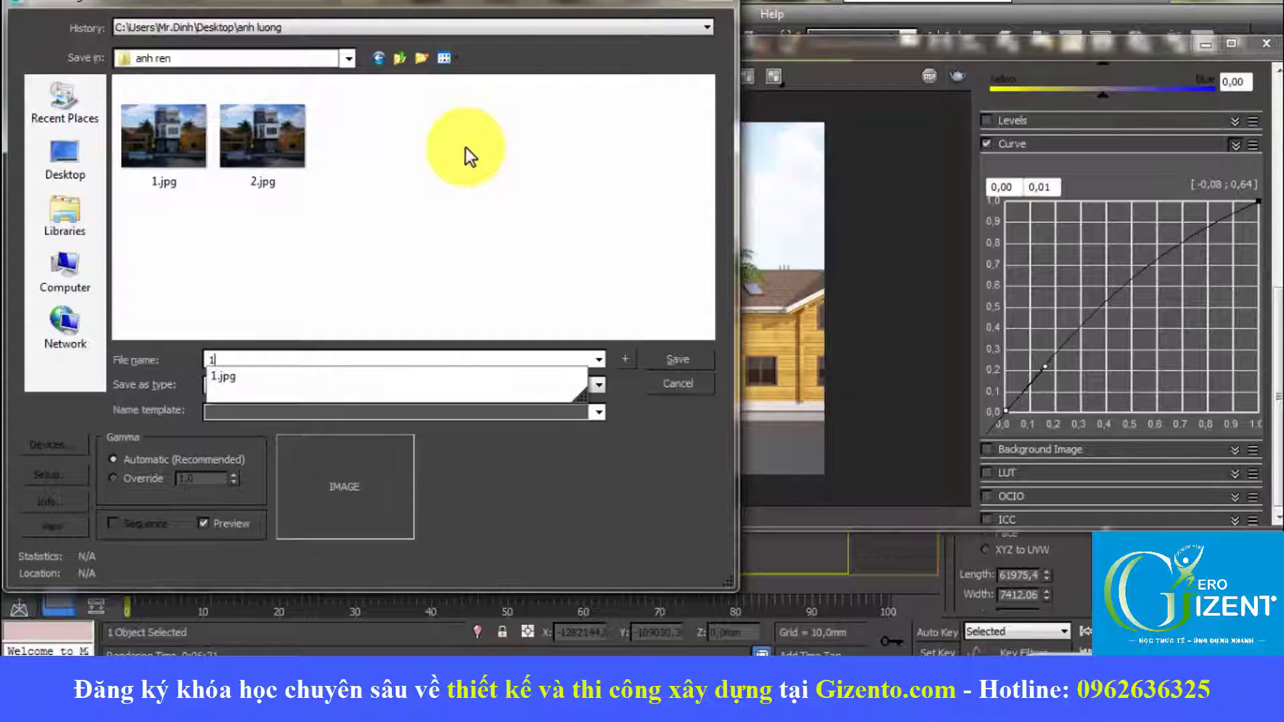
key("Escape")
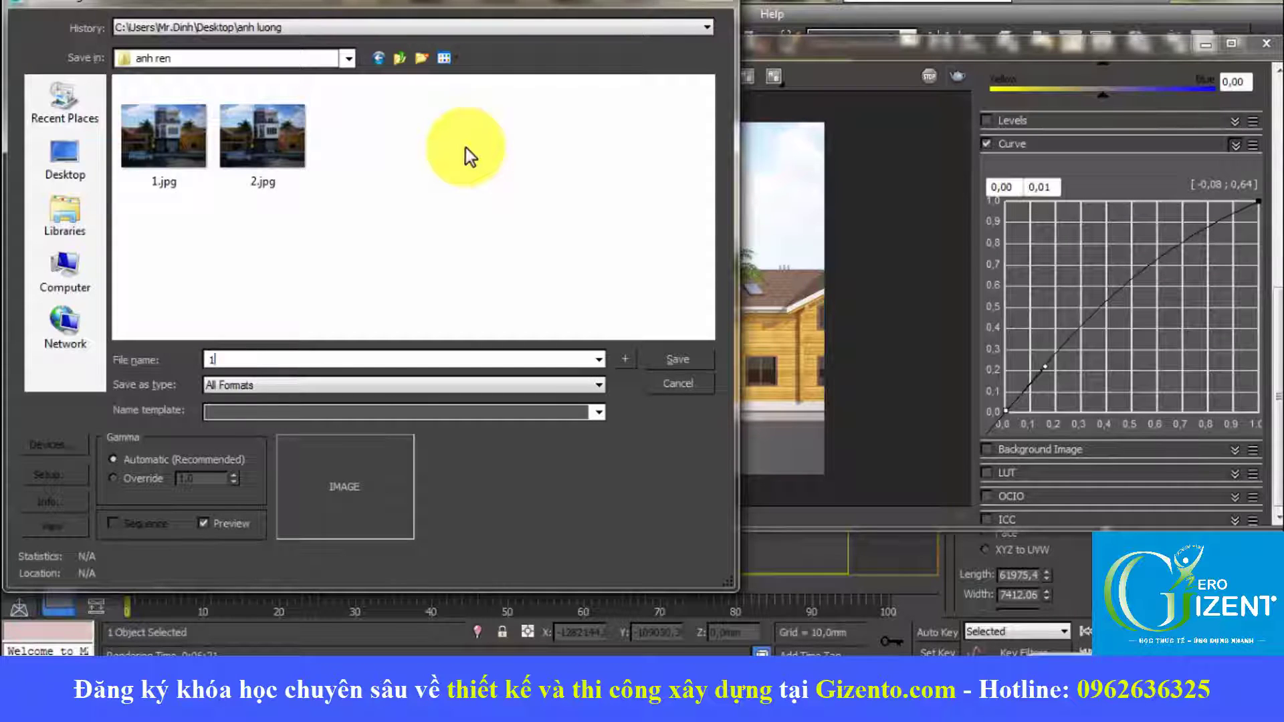
key("Home")
type("a")
Choose JPEG format with gamma override 1,0 and accept quality 95.
key("Tab")
key("alt+Down")
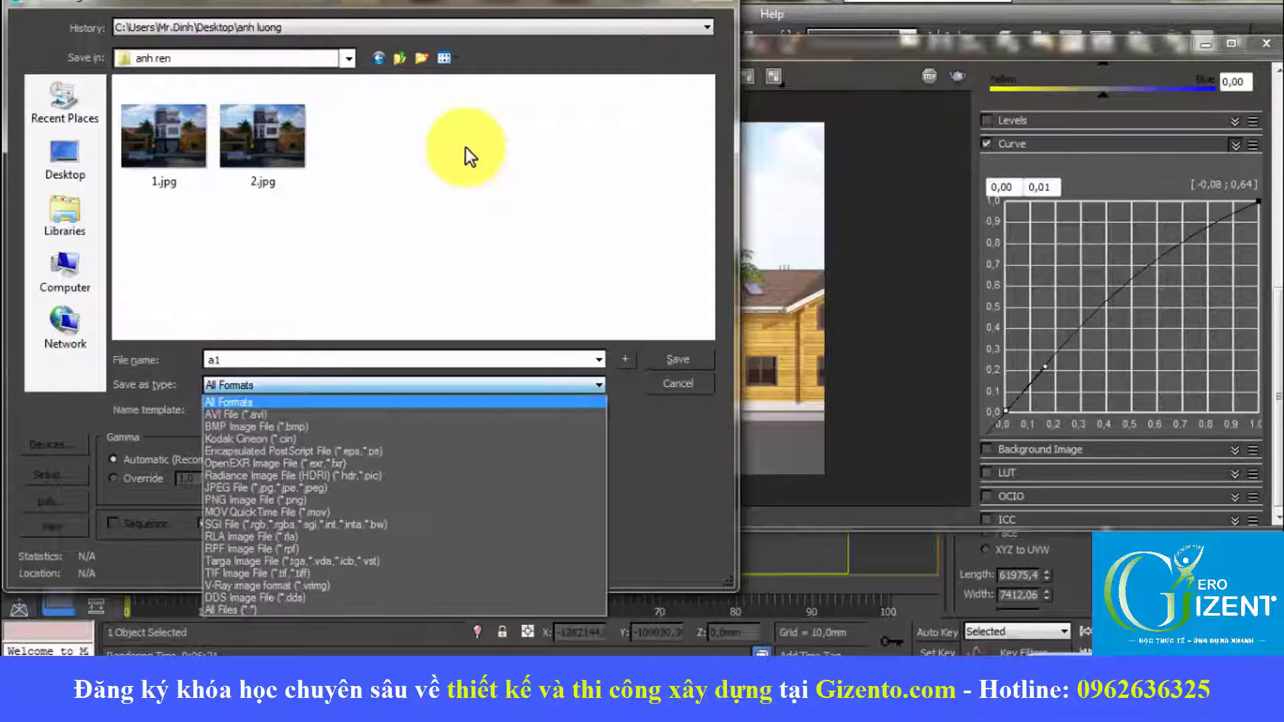
key("j")
key("Return")
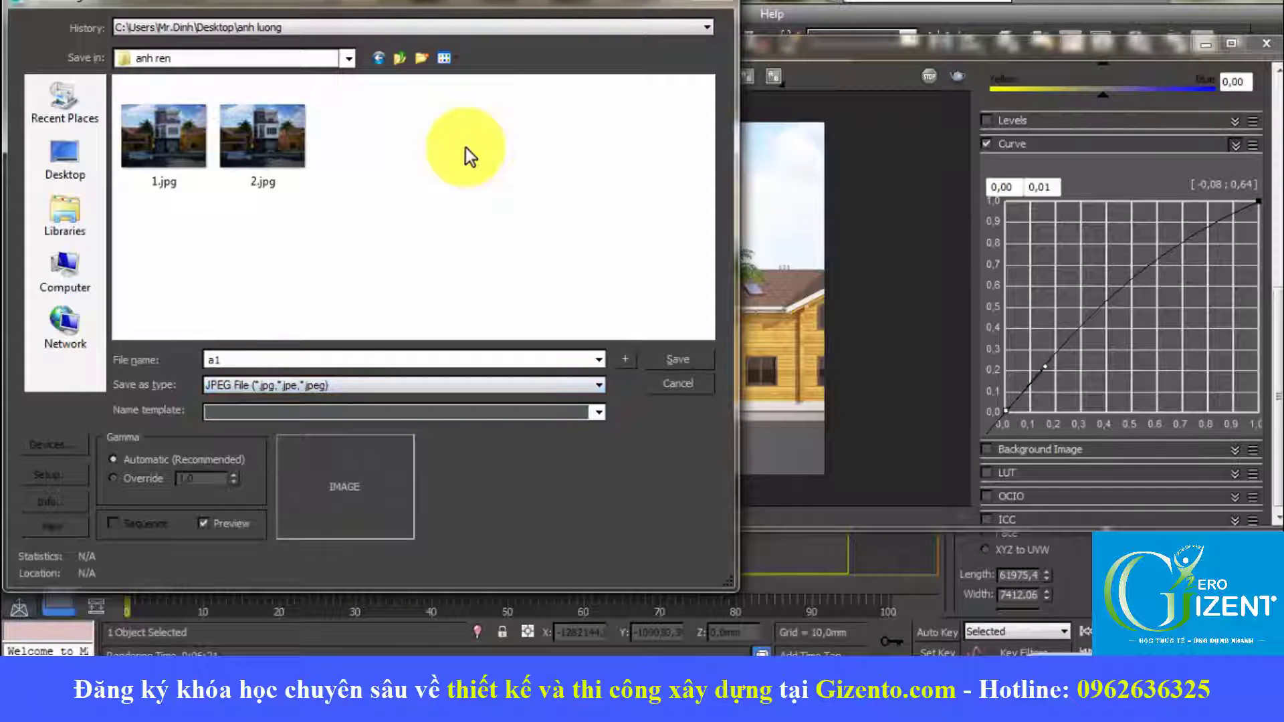
key("alt+o")
key("alt+s")
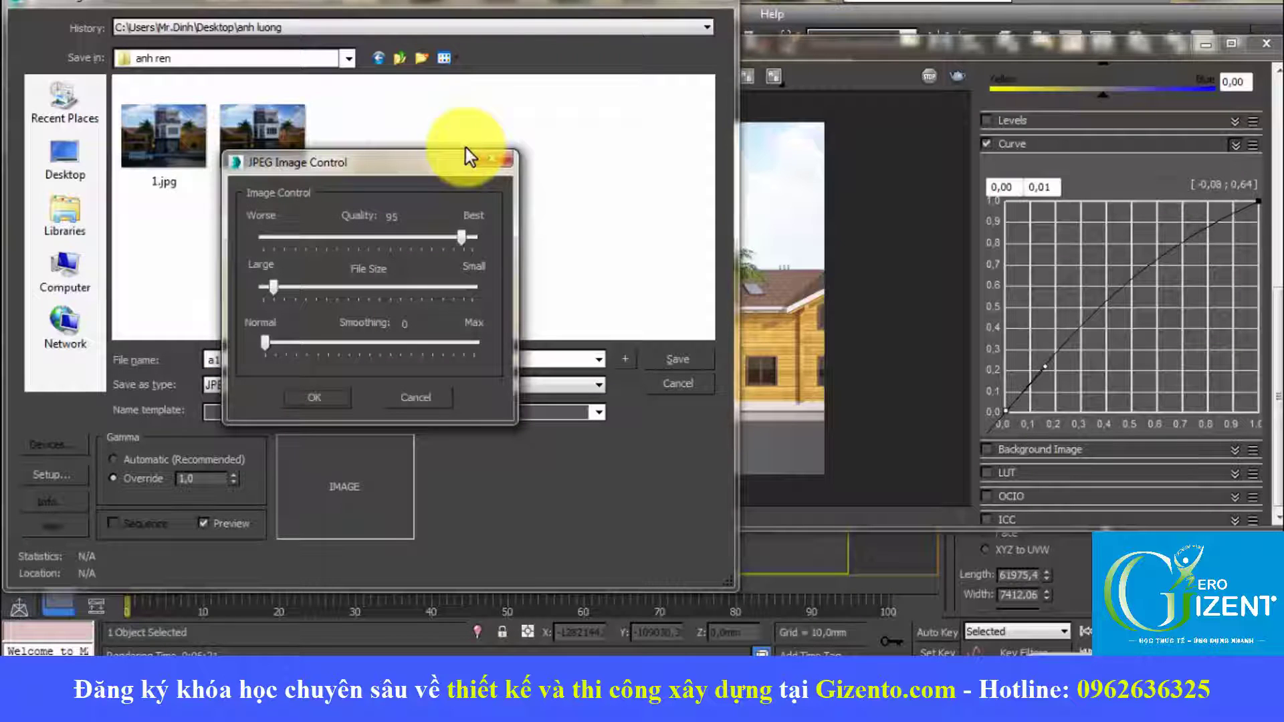
key("Return")
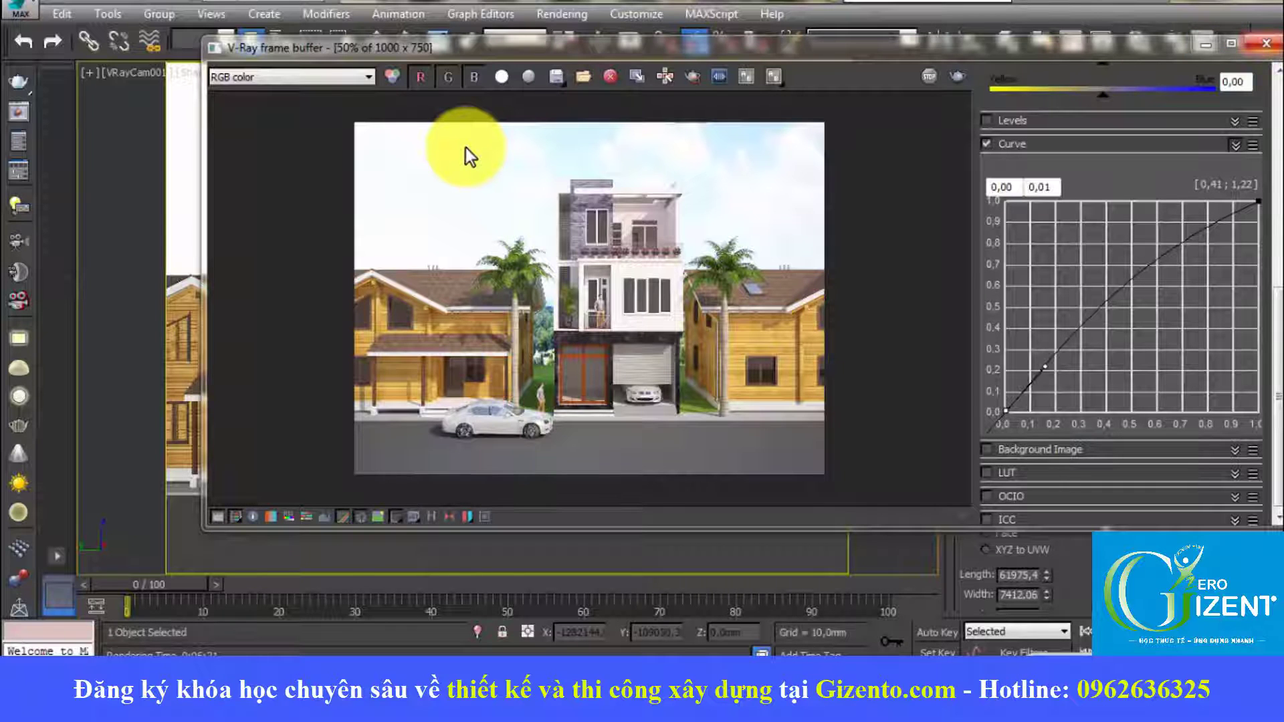
Close the frame buffer, select several house objects, and open Render Setup.
key("alt+F4")
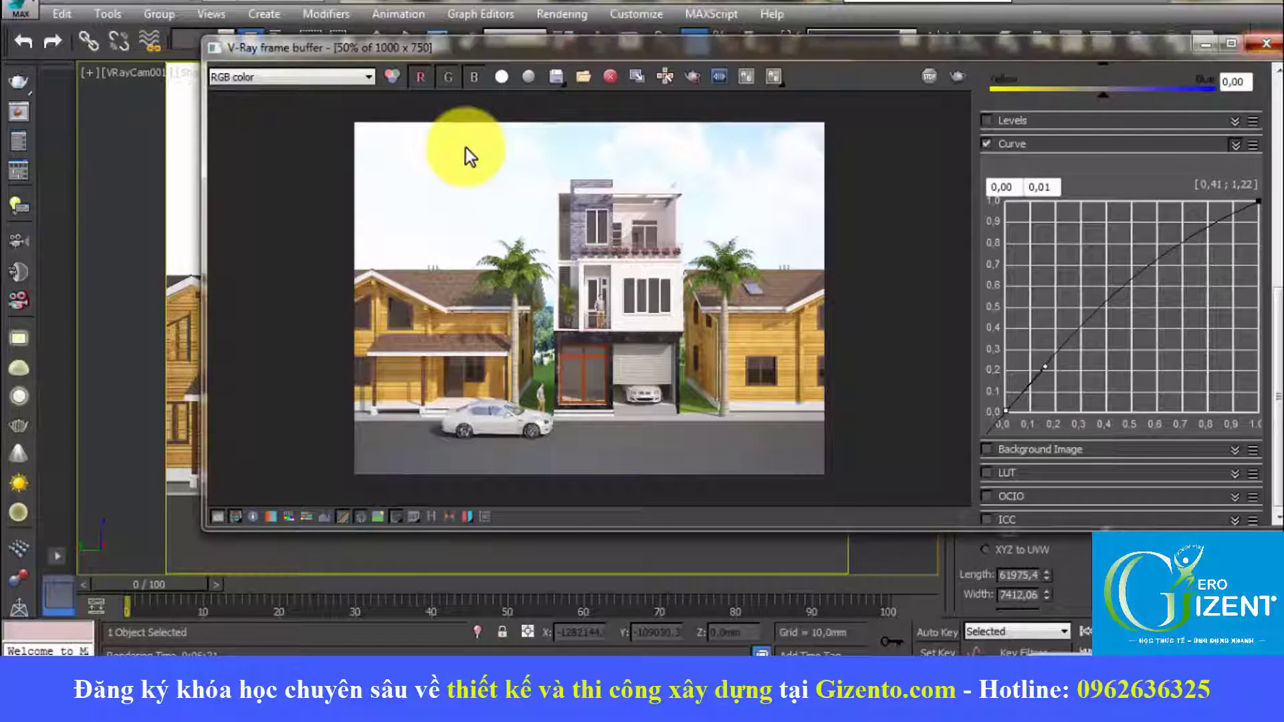
left_click(466, 148)
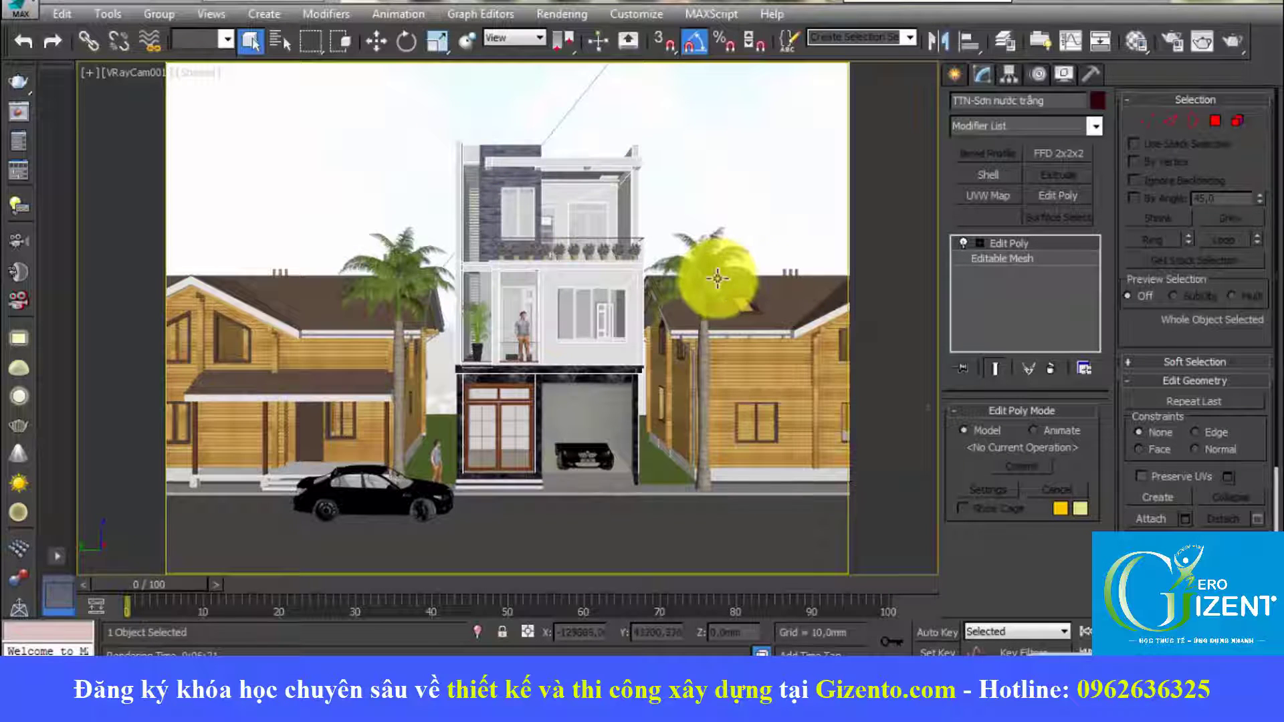
left_click(564, 184)
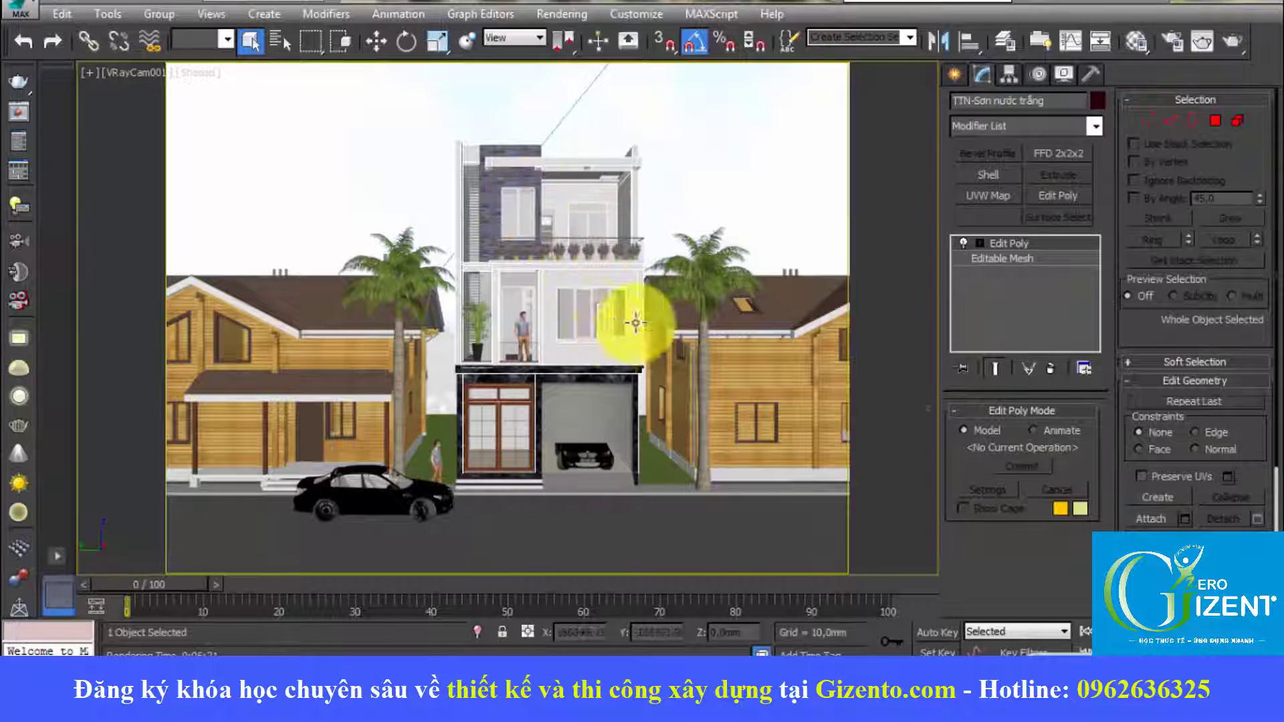
left_click(590, 278)
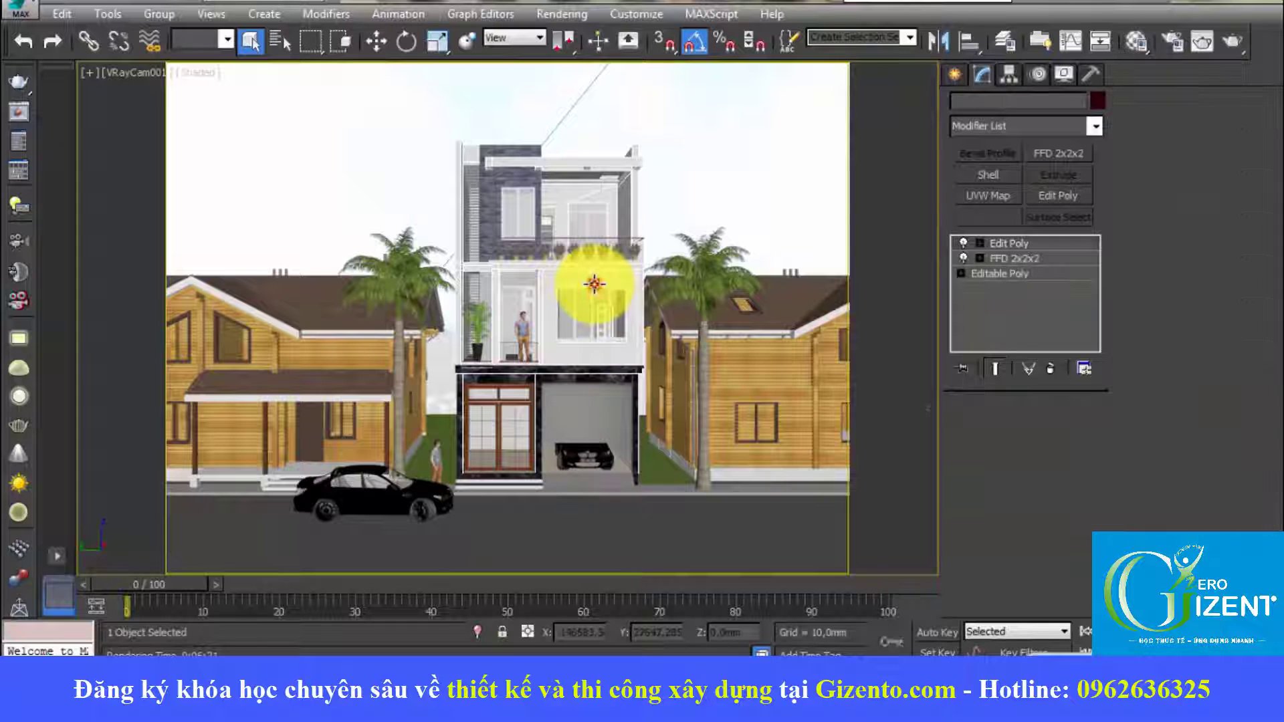
left_click(619, 356)
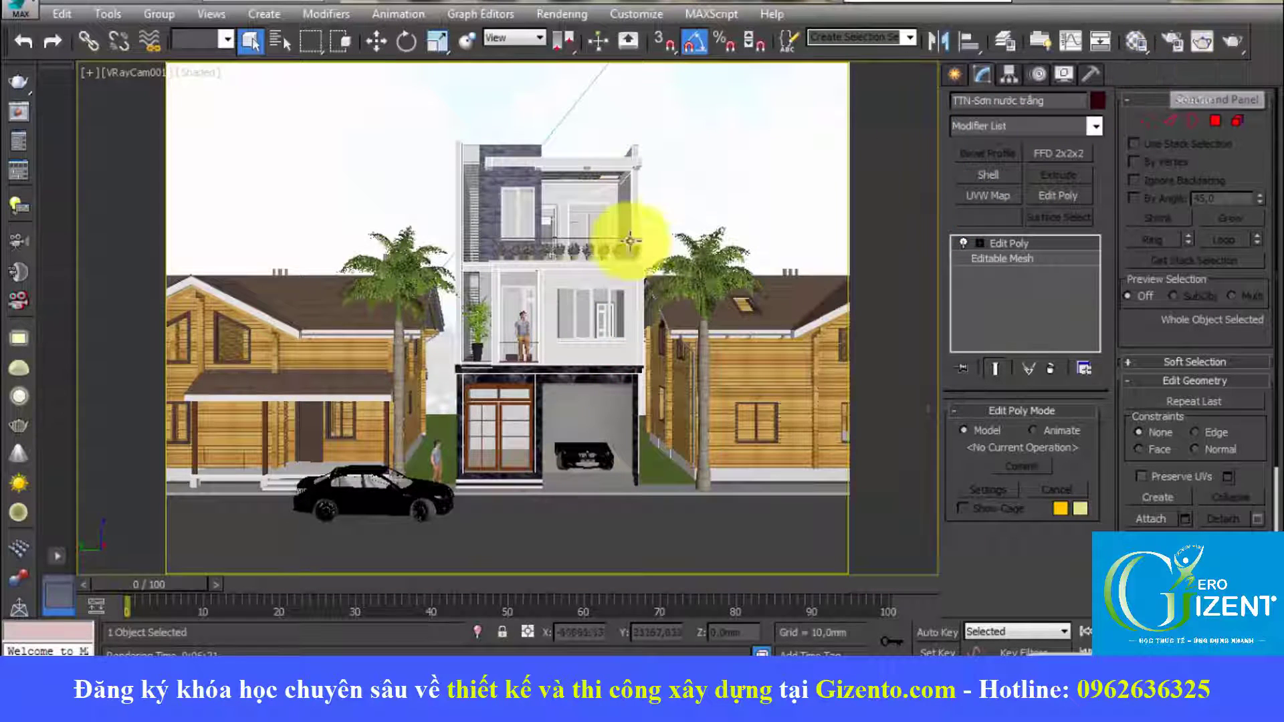
left_click(578, 267)
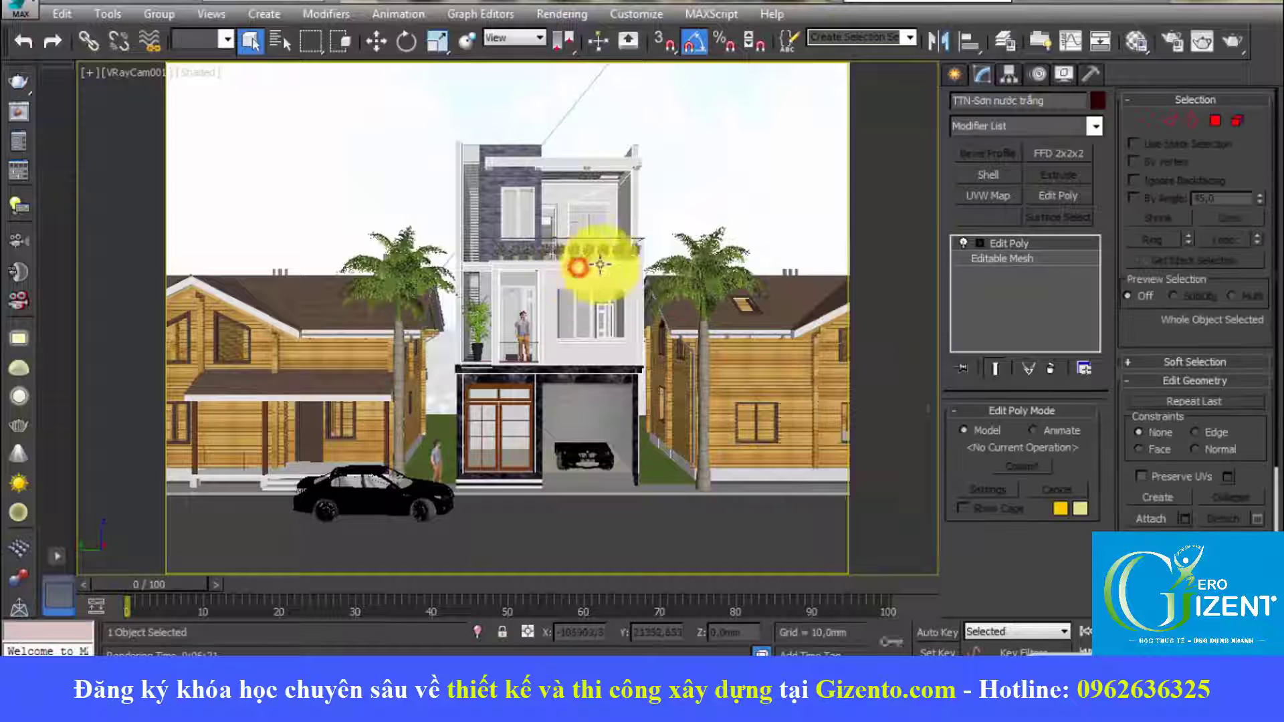
left_click(1173, 38)
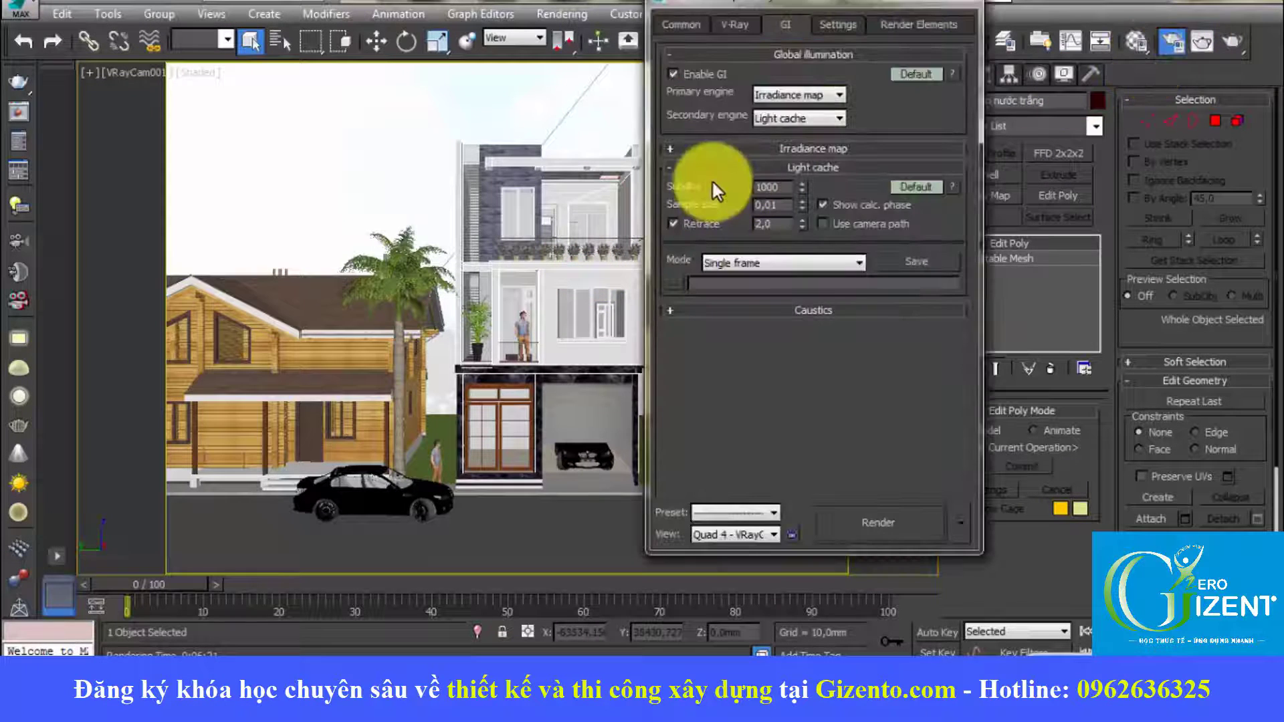
Set the Common output size to 2000 × 1500 by entering height 1500.
left_click(683, 29)
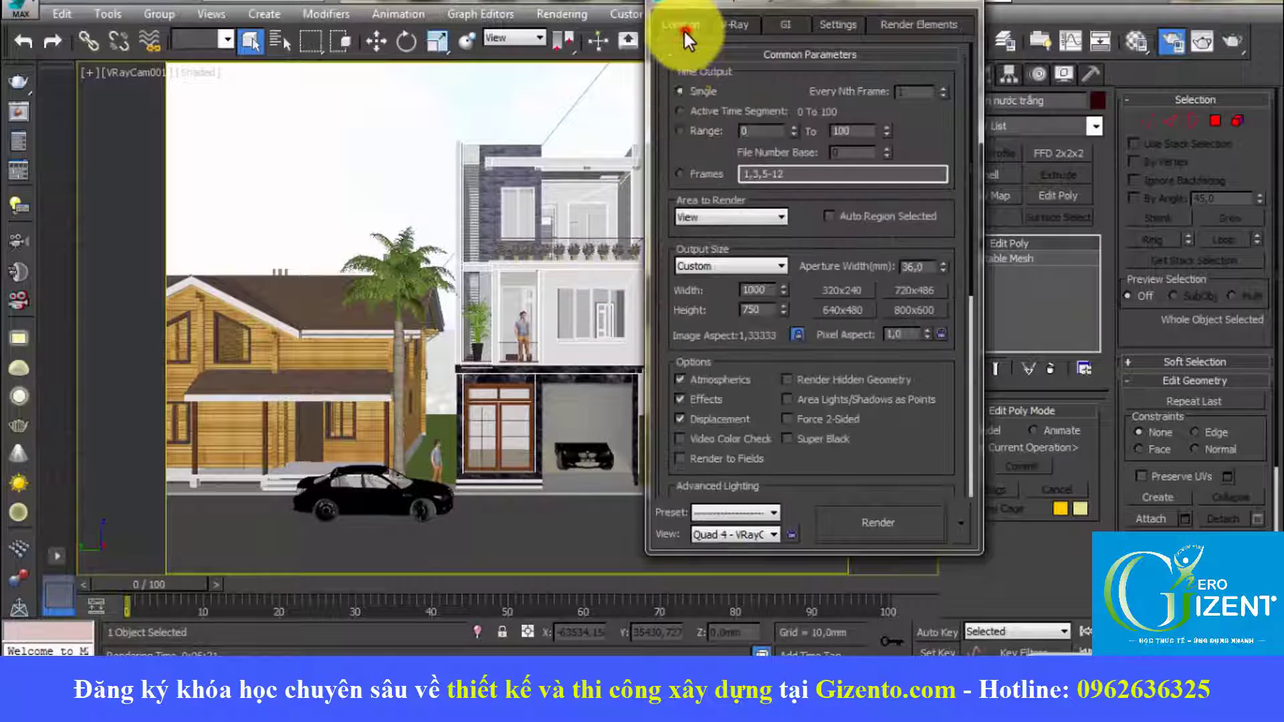
double_click(758, 309)
type("1500")
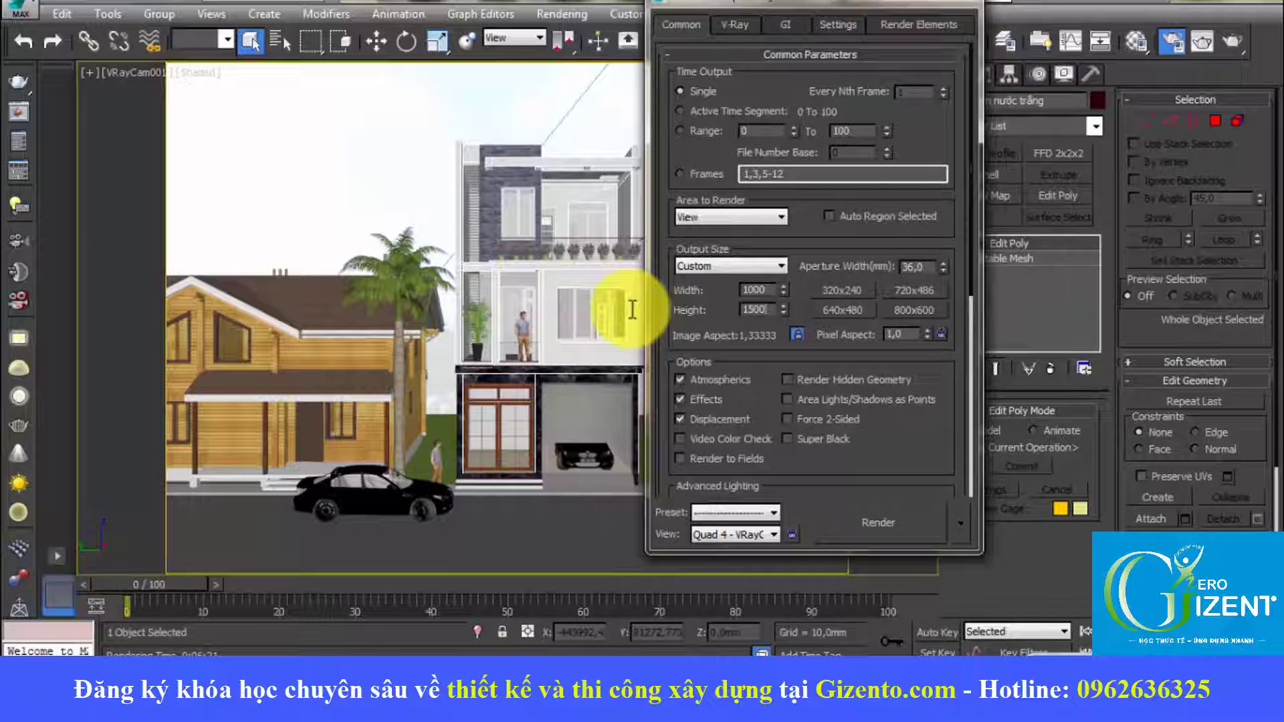
key("Return")
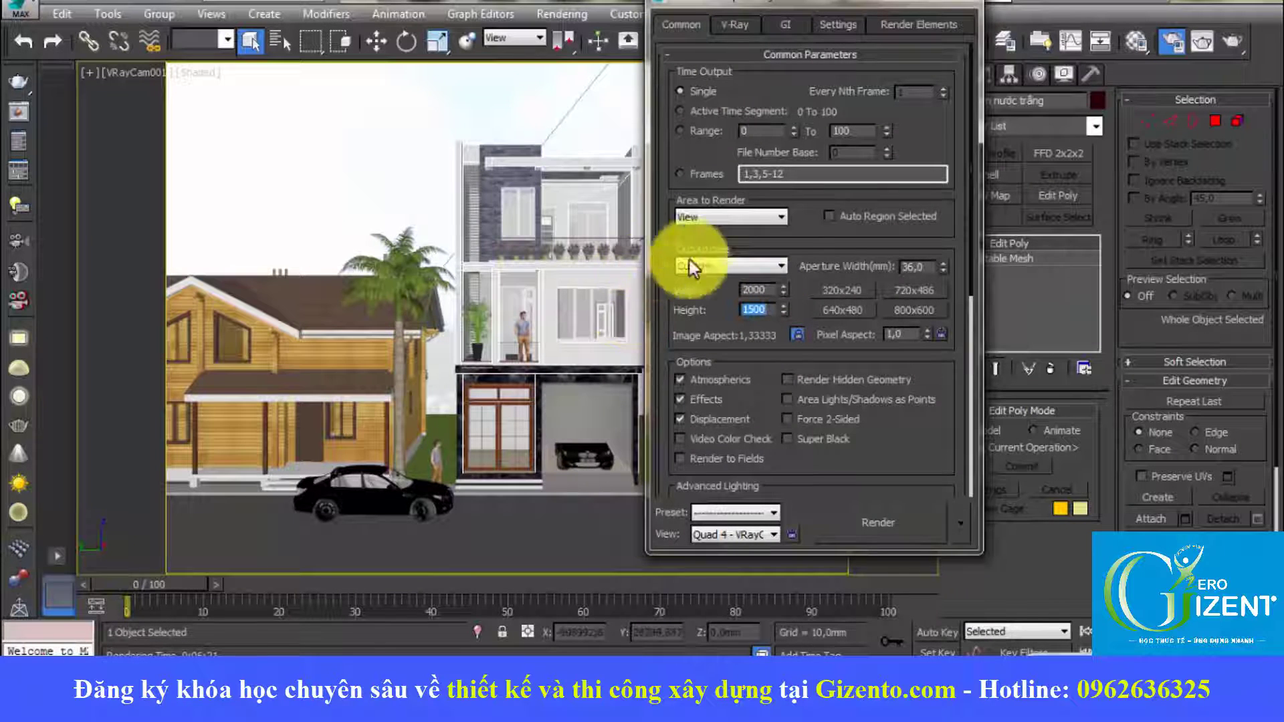
Browse the V-Ray image sampler and colour mapping rollouts, then return to GI settings.
left_click(755, 20)
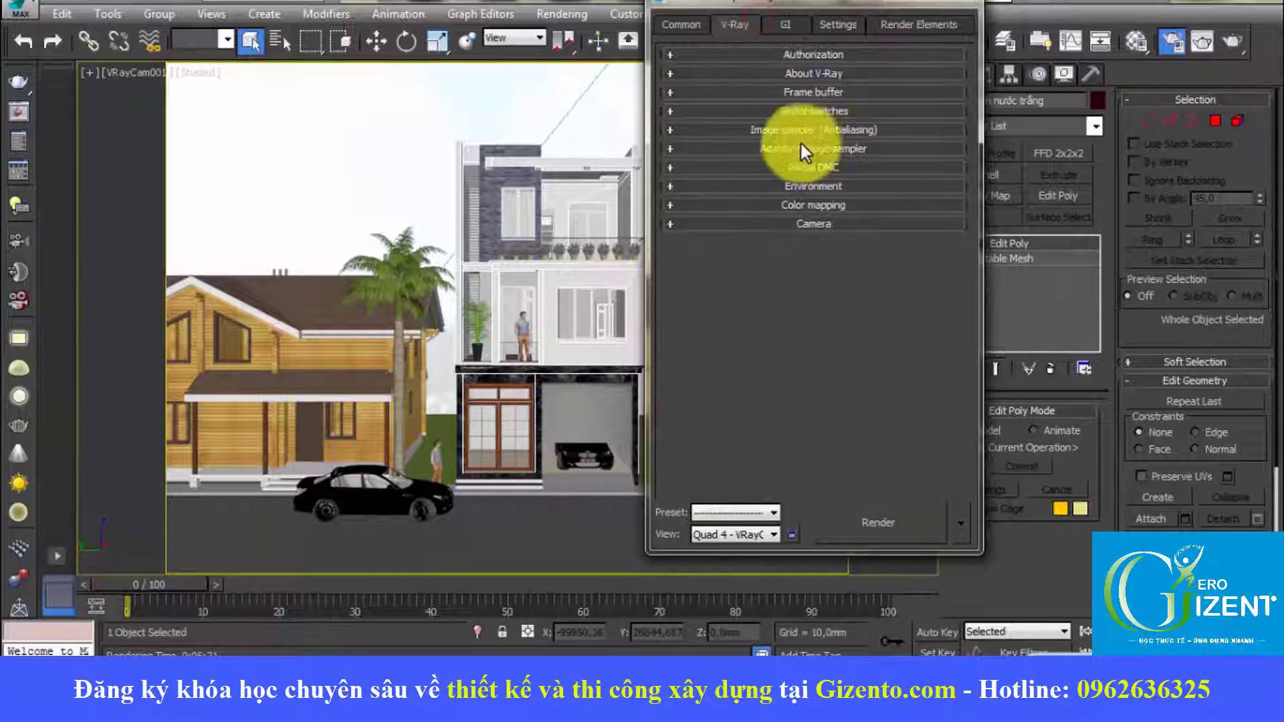
left_click(773, 130)
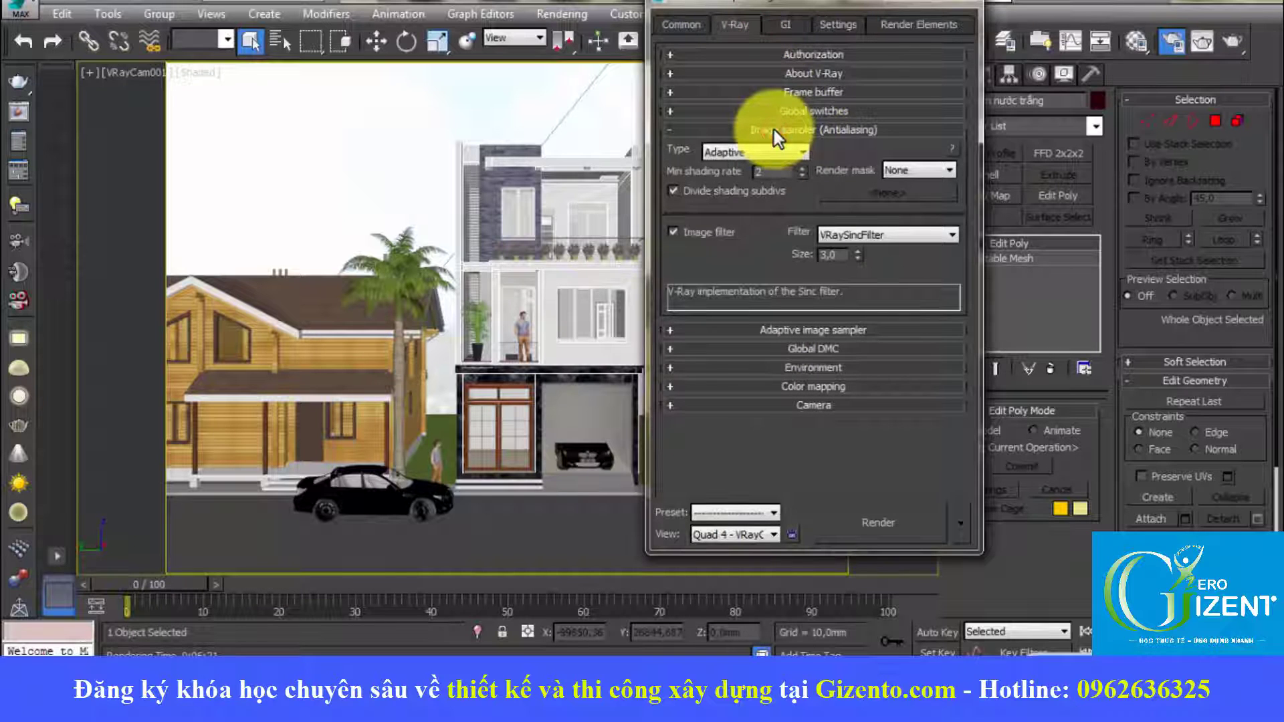
left_click(774, 130)
left_click(773, 130)
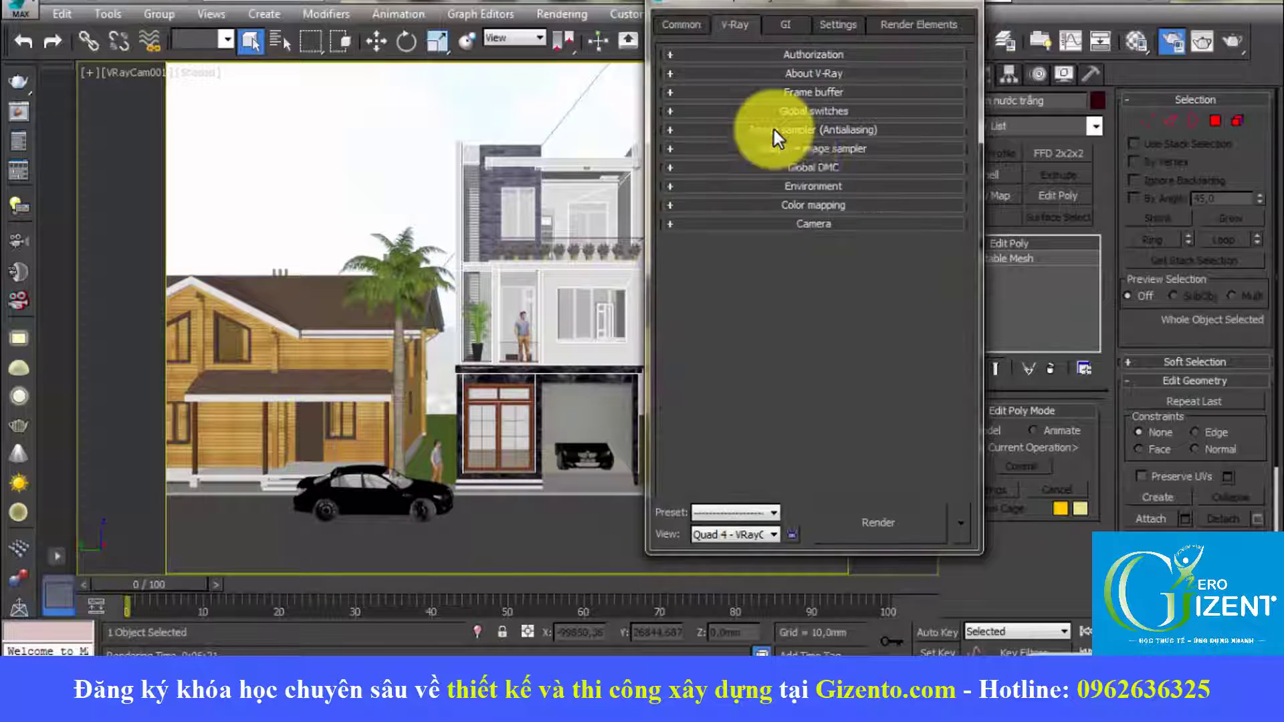
left_click(804, 204)
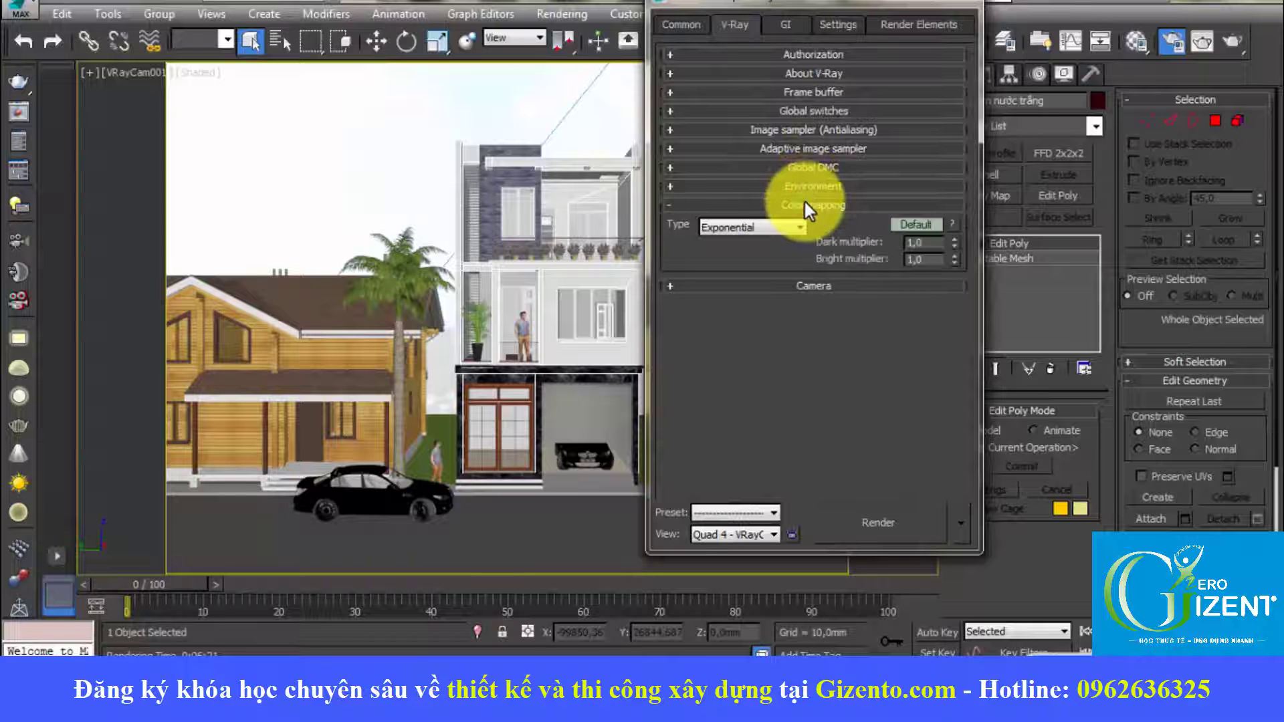
left_click(804, 203)
left_click(790, 24)
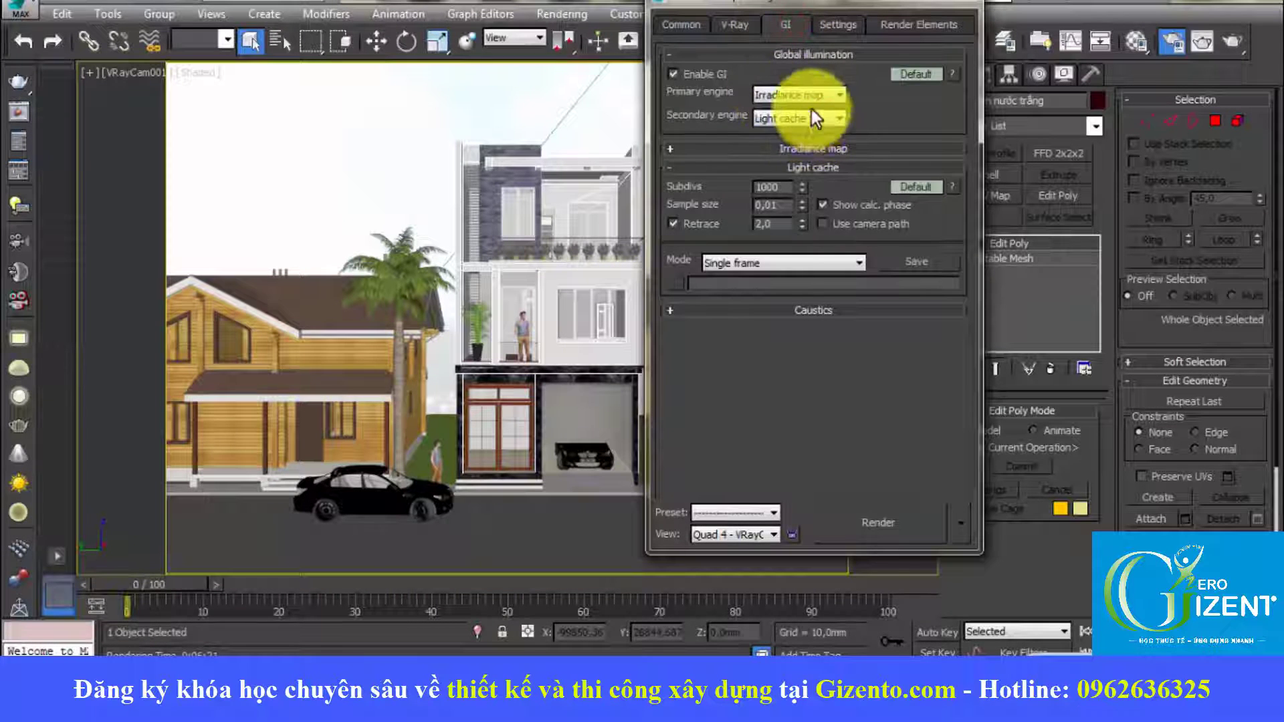
Set the irradiance map to the Medium preset with 80 subdivs.
left_click(810, 152)
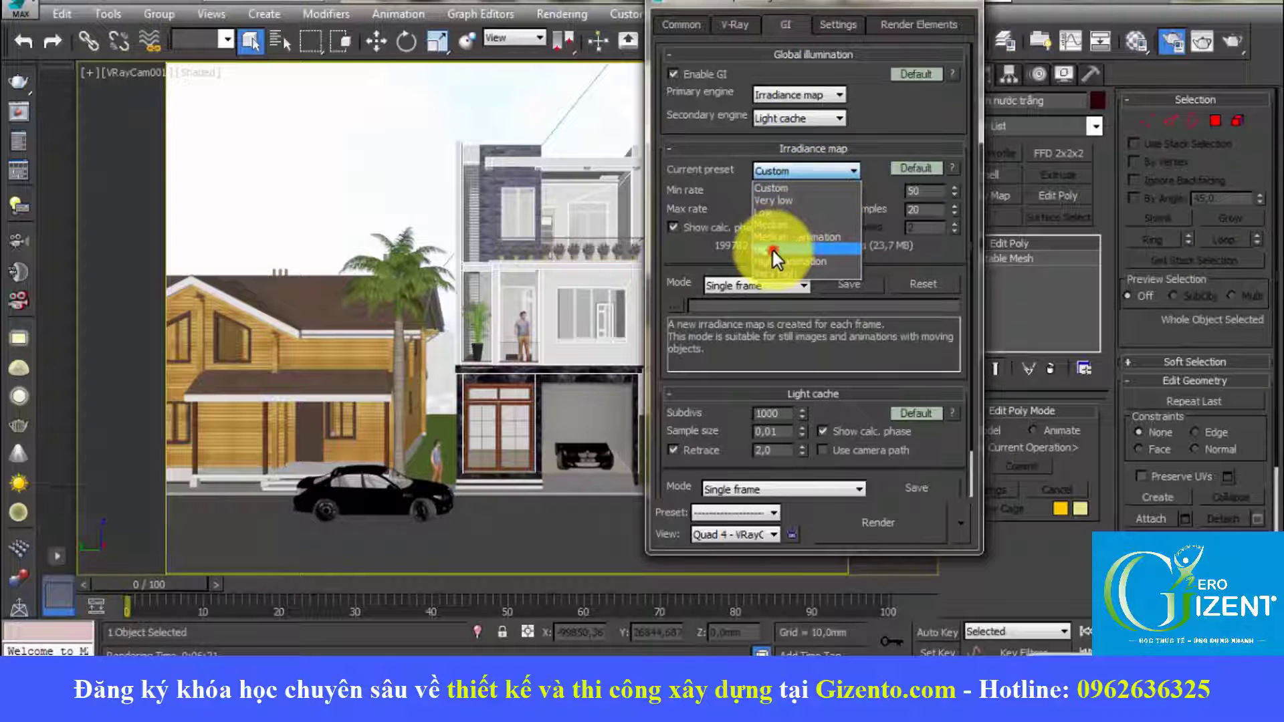
left_click(772, 248)
left_click(837, 176)
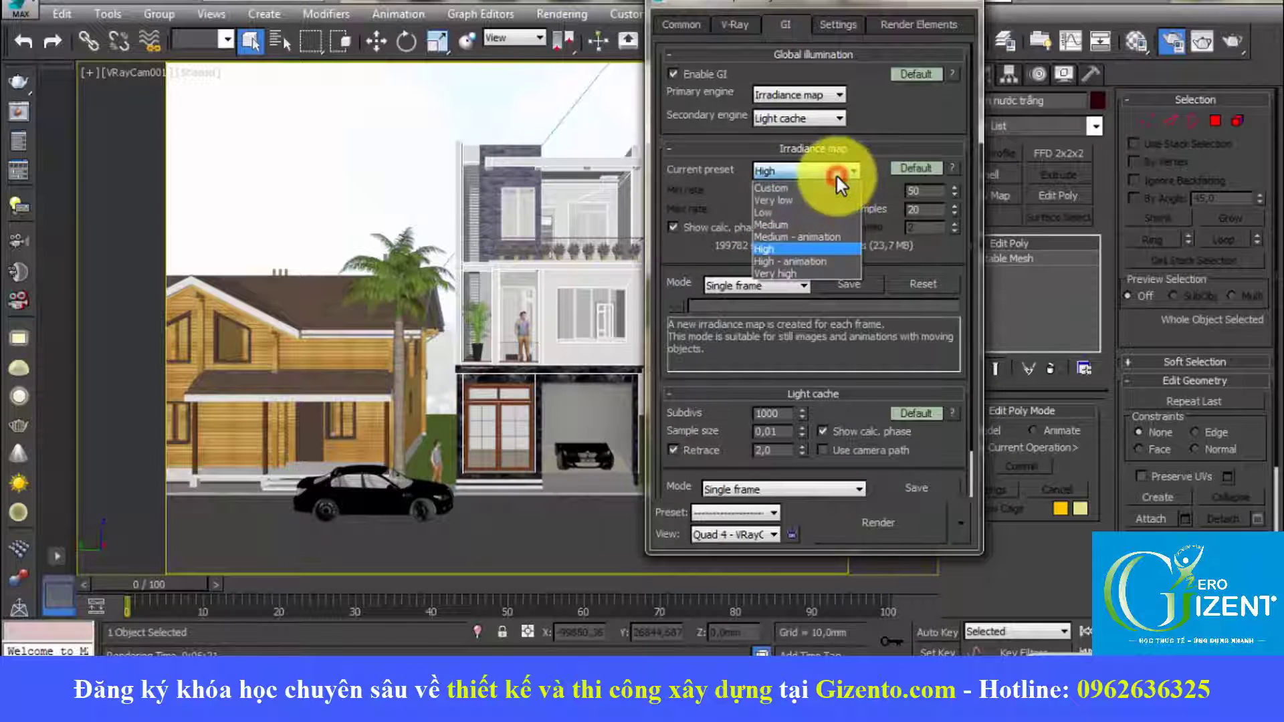
left_click(773, 223)
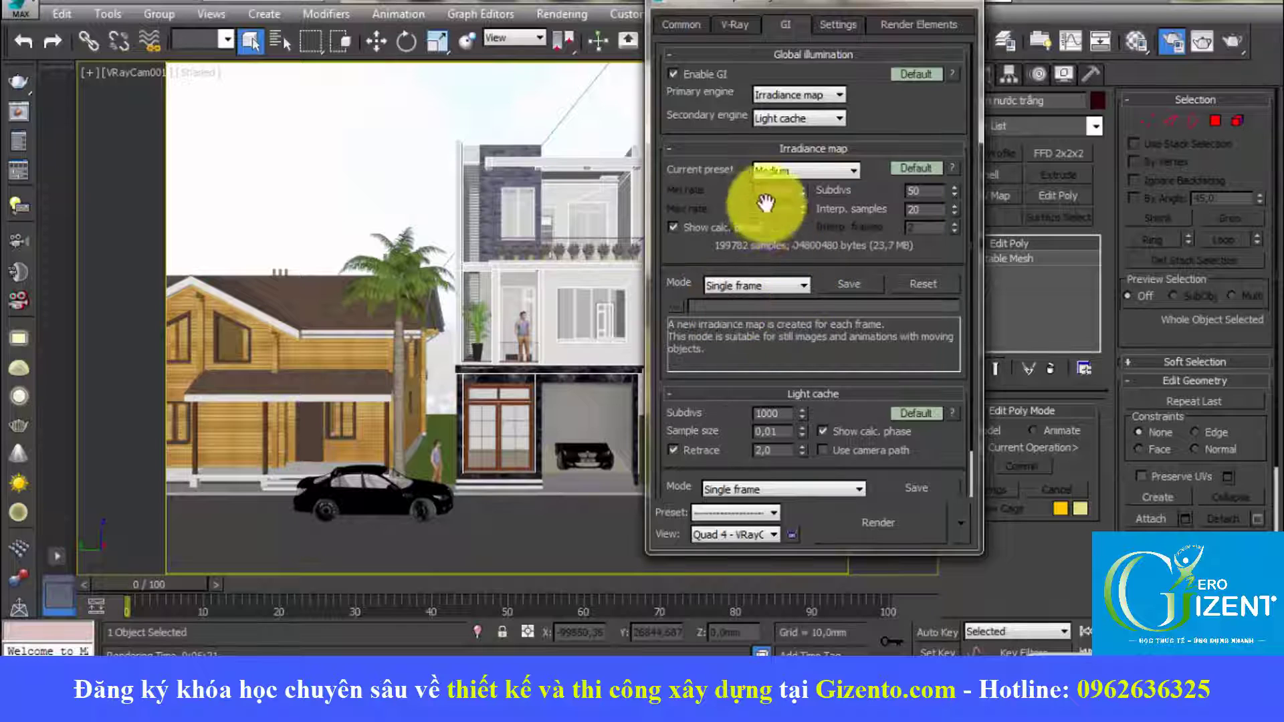
left_click(927, 192)
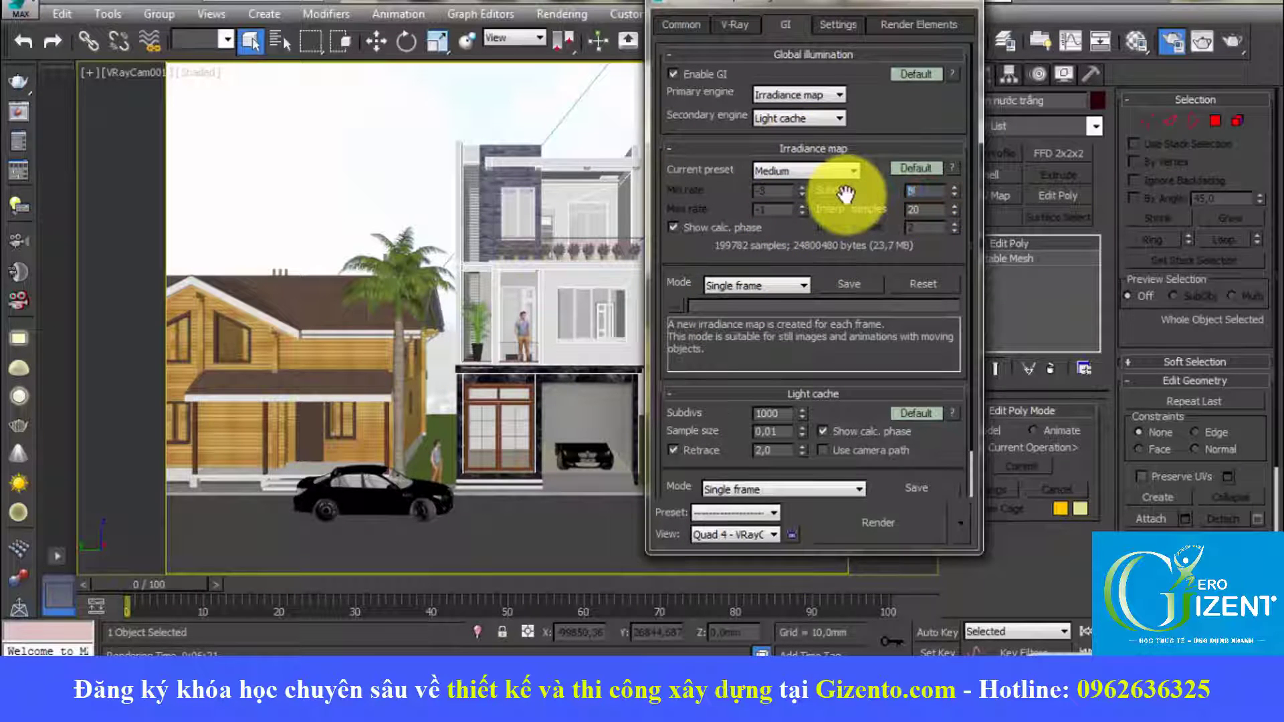
type("80")
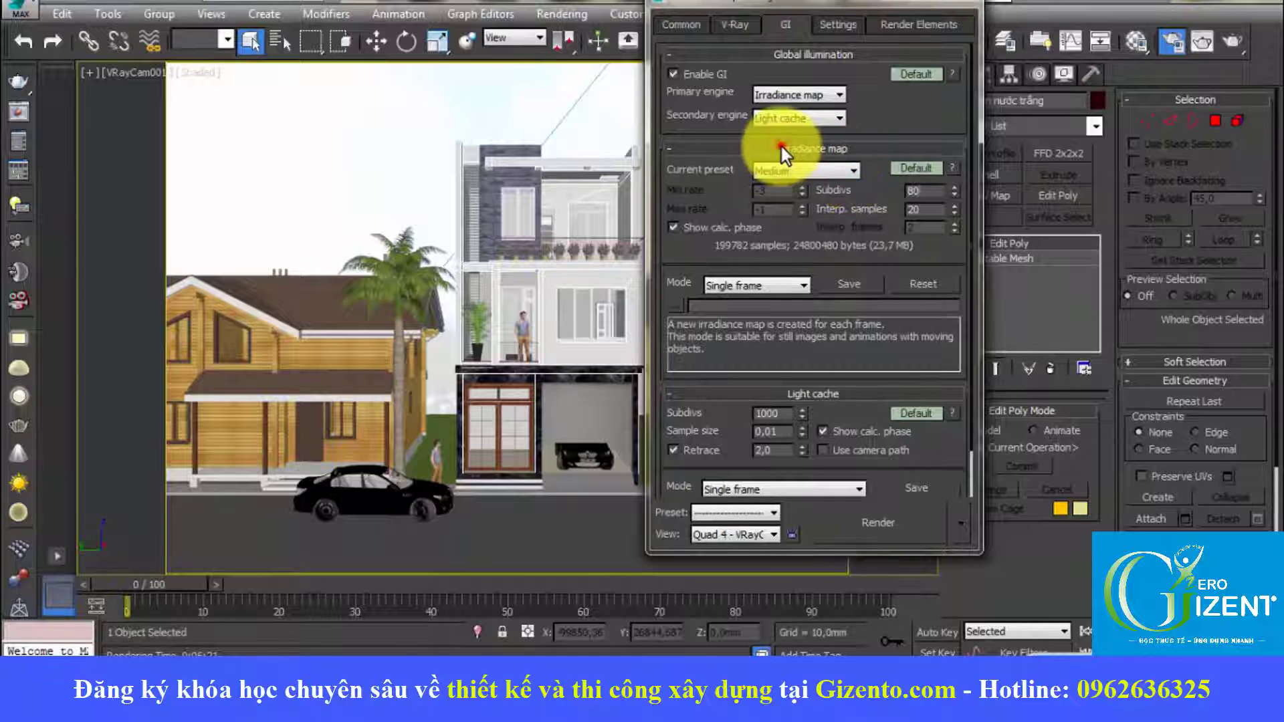
left_click(781, 148)
Set light cache subdivs to 3000 and sample size 0,005, review, and close Render Setup.
double_click(774, 188)
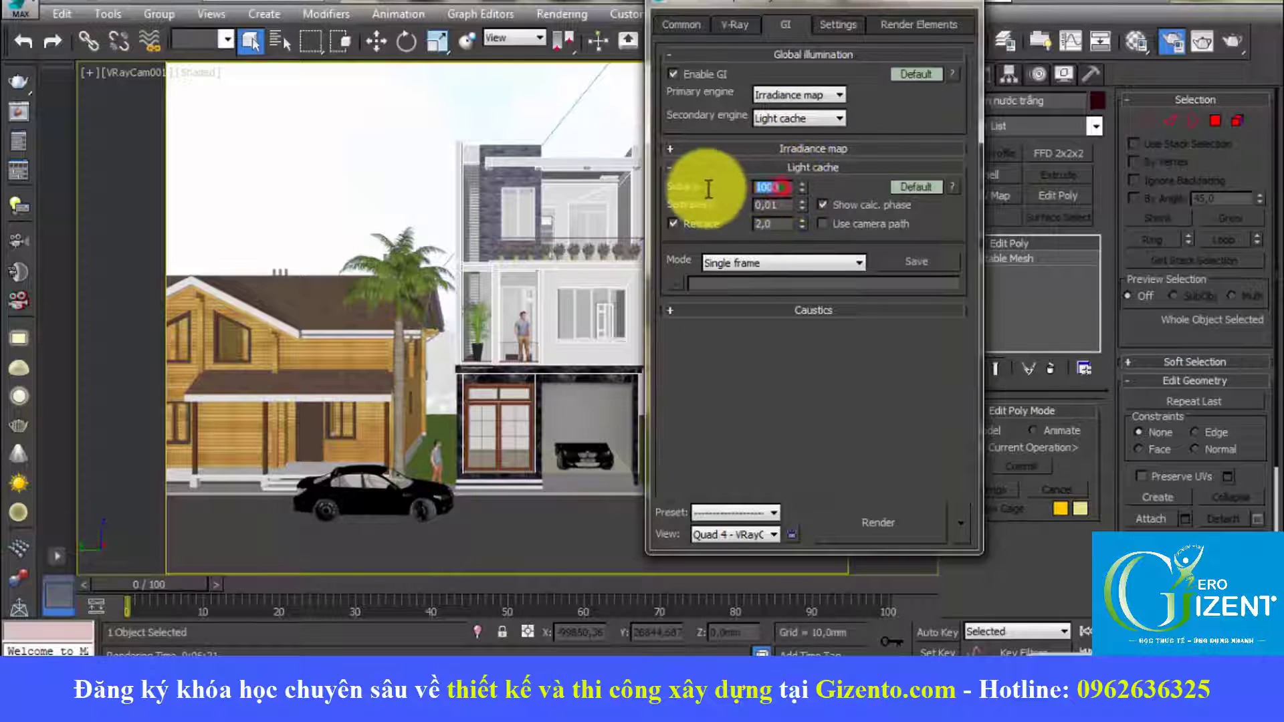
type("3")
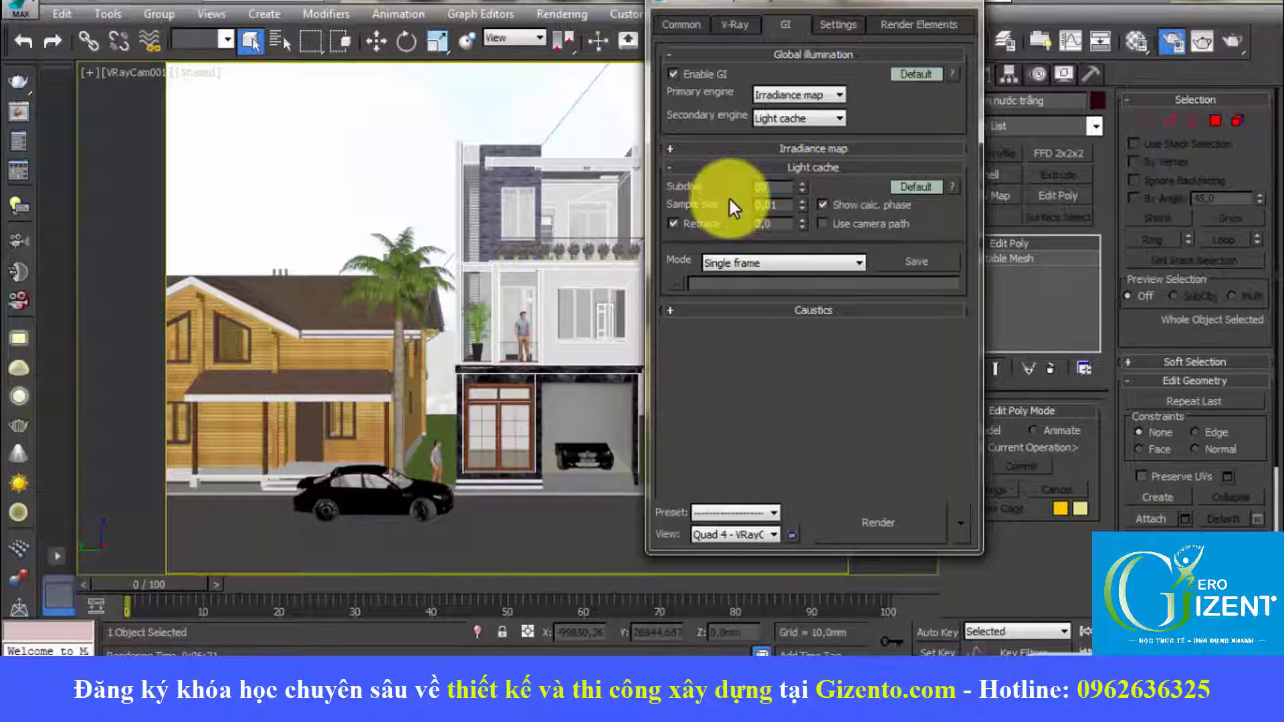
type("00")
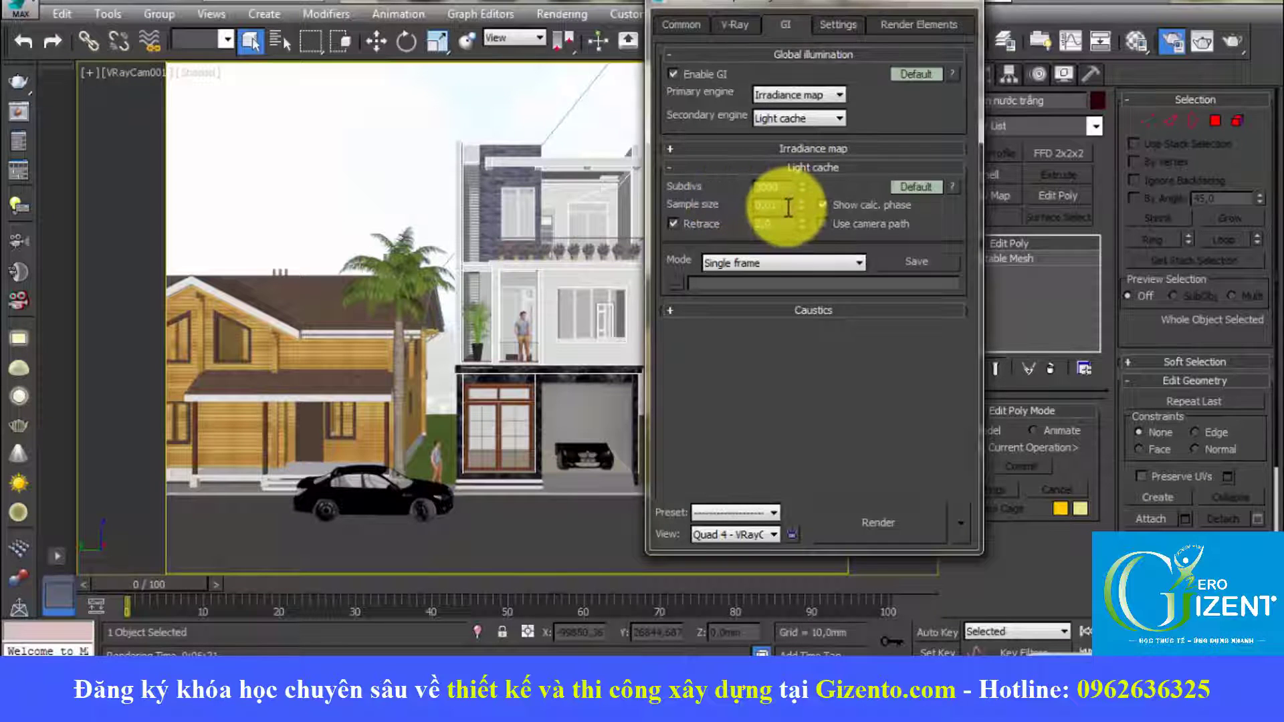
double_click(780, 205)
type("0,005")
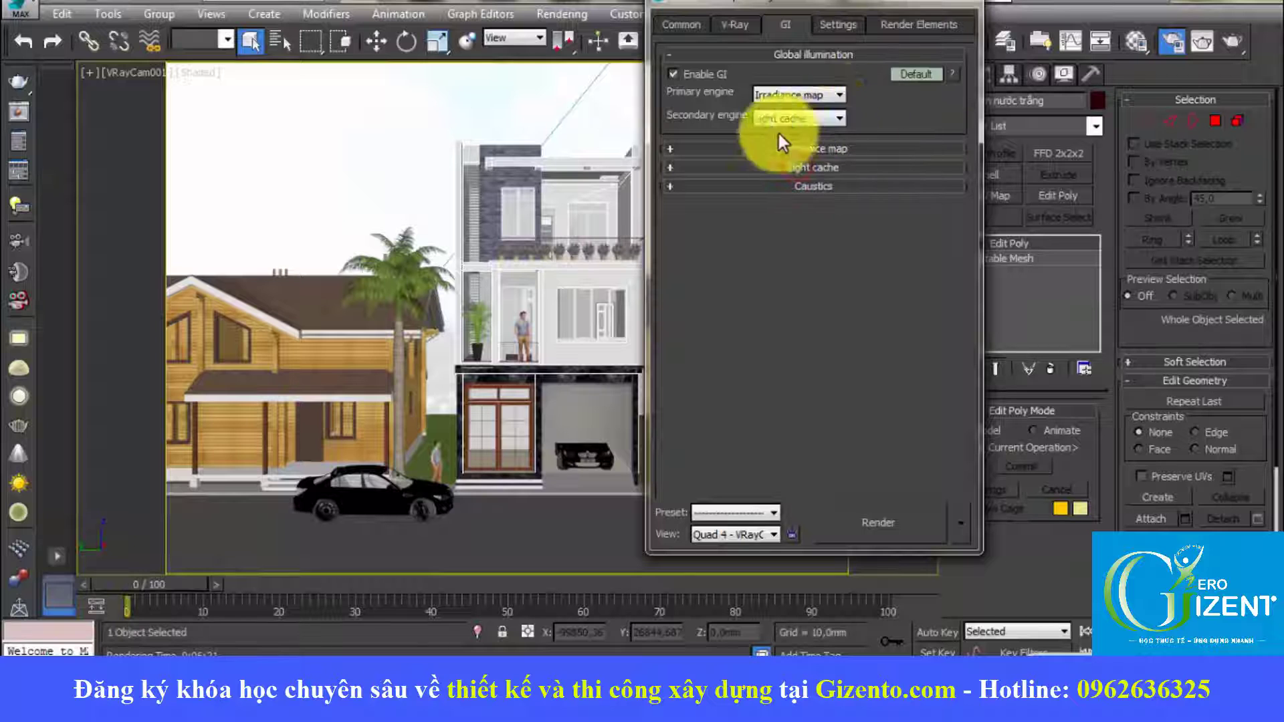
left_click(827, 20)
left_click(784, 22)
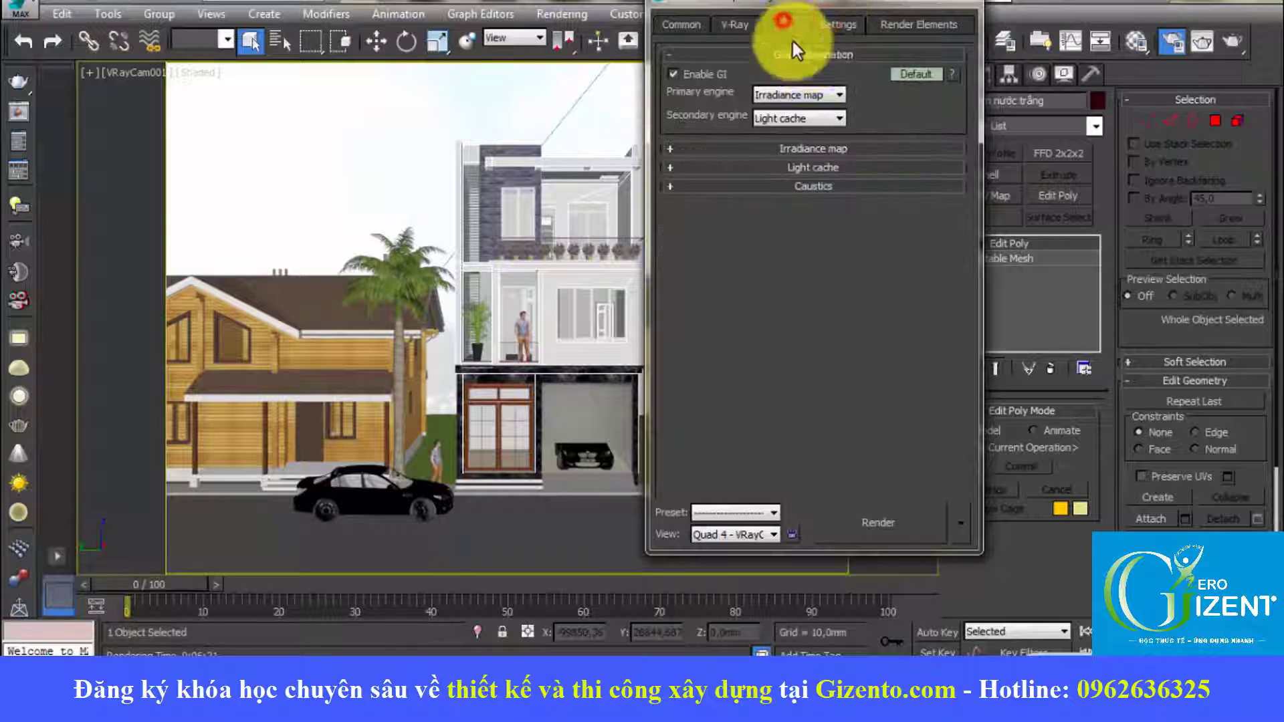
left_click(803, 167)
left_click(796, 148)
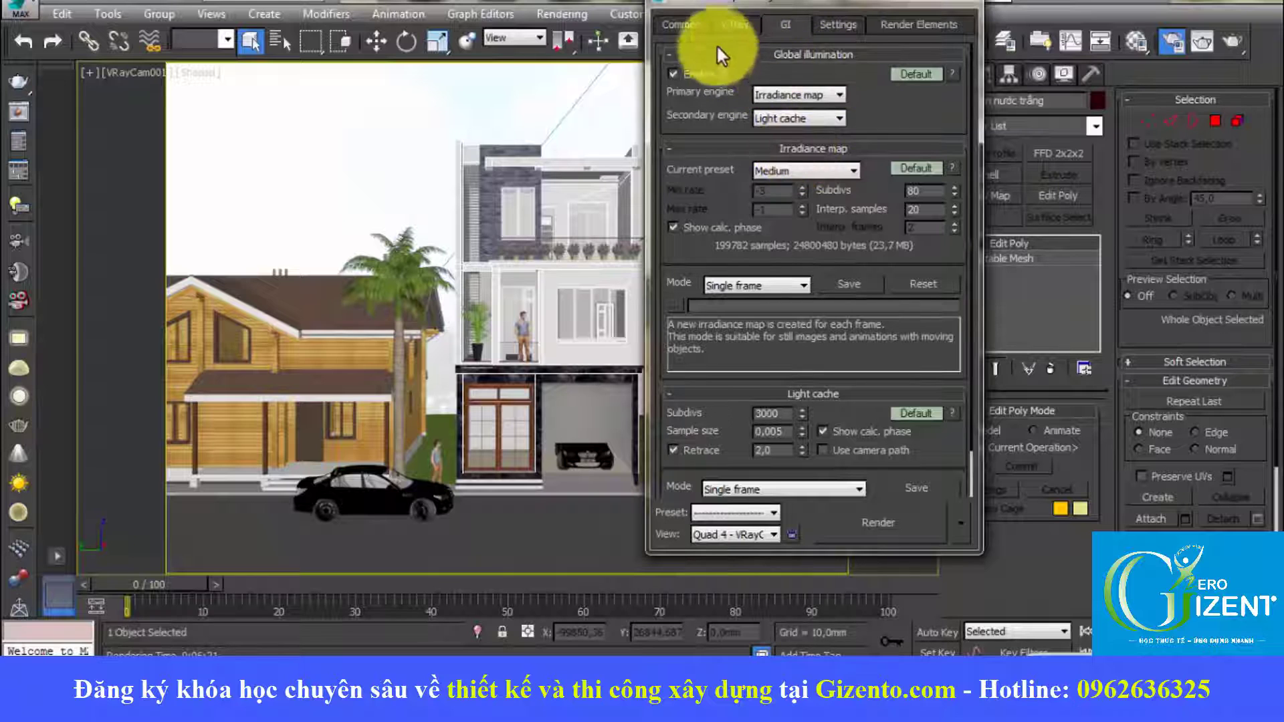
left_click(737, 24)
left_click(786, 22)
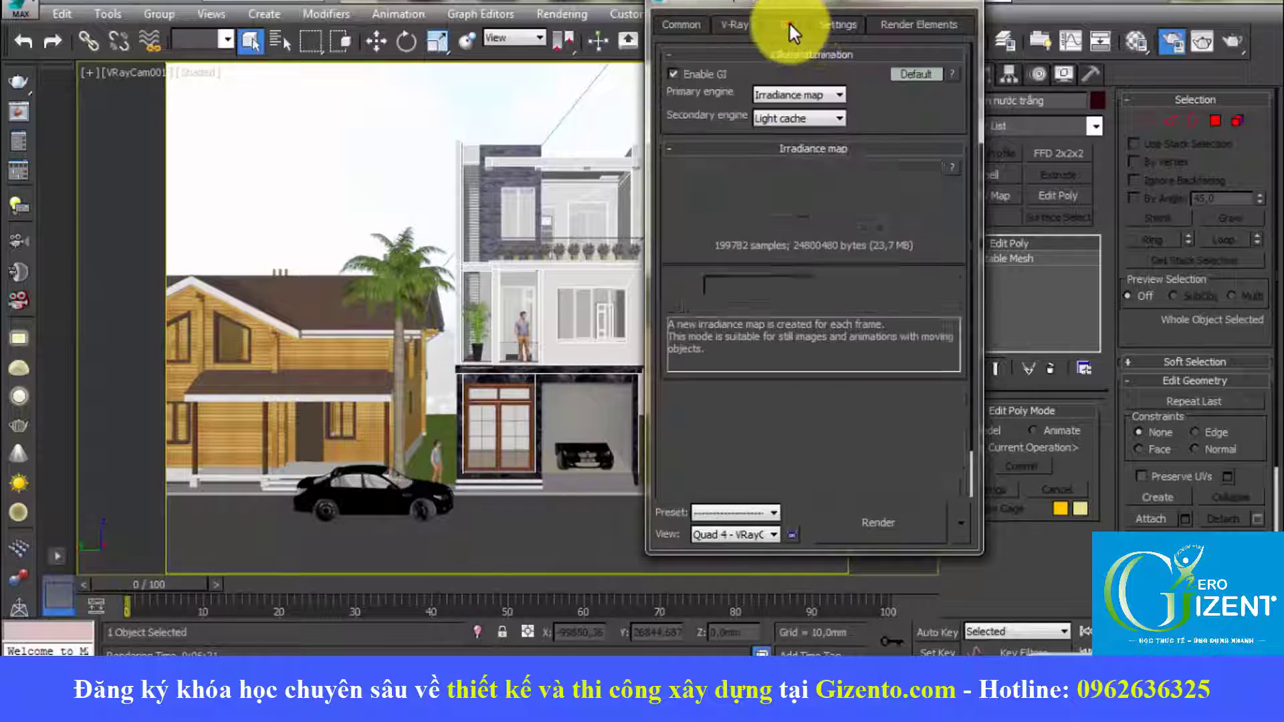
left_click(953, 5)
Set the facade window's 'go' material reflection subdivs to 24 in the Material Editor.
left_click(602, 284)
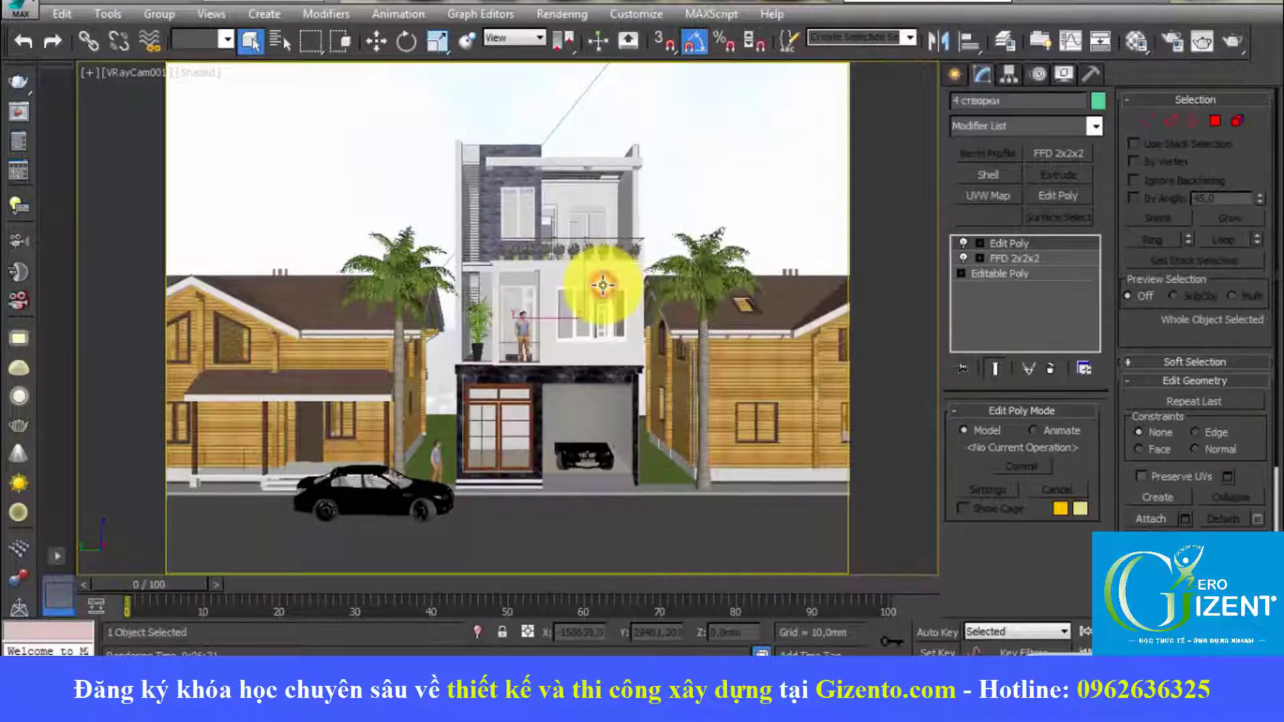
key("m")
left_click(978, 124)
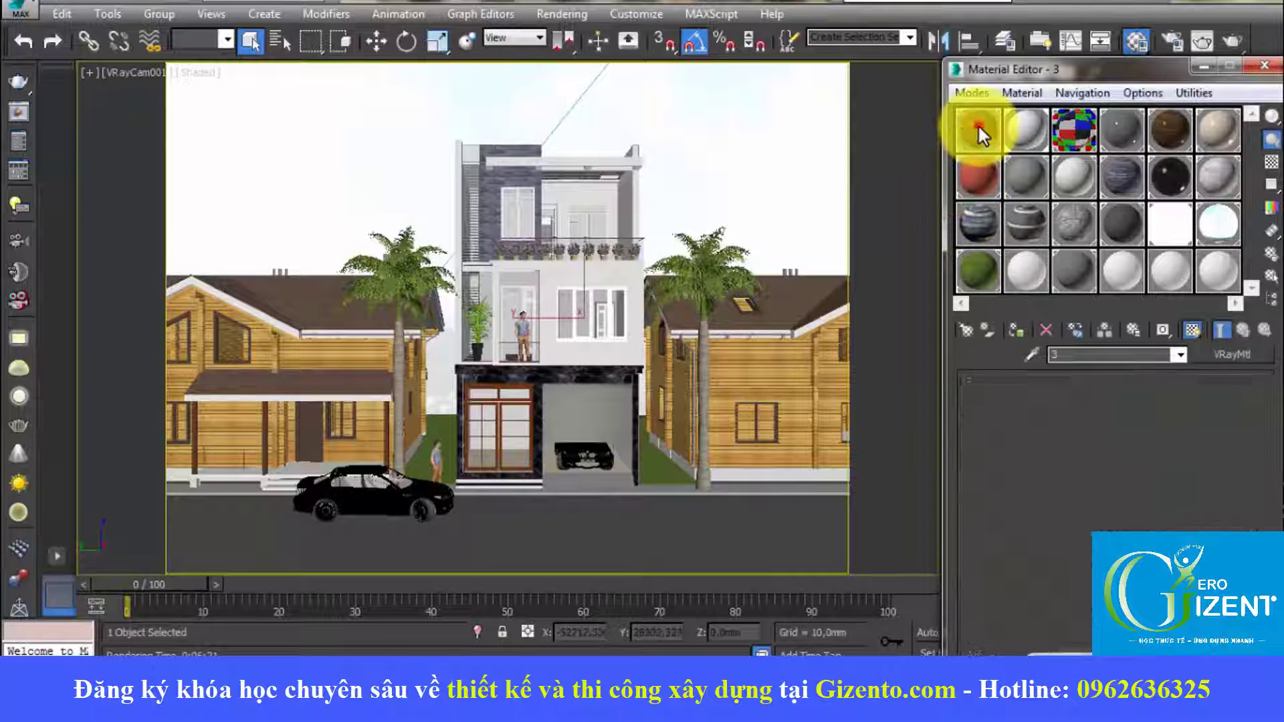
double_click(1214, 435)
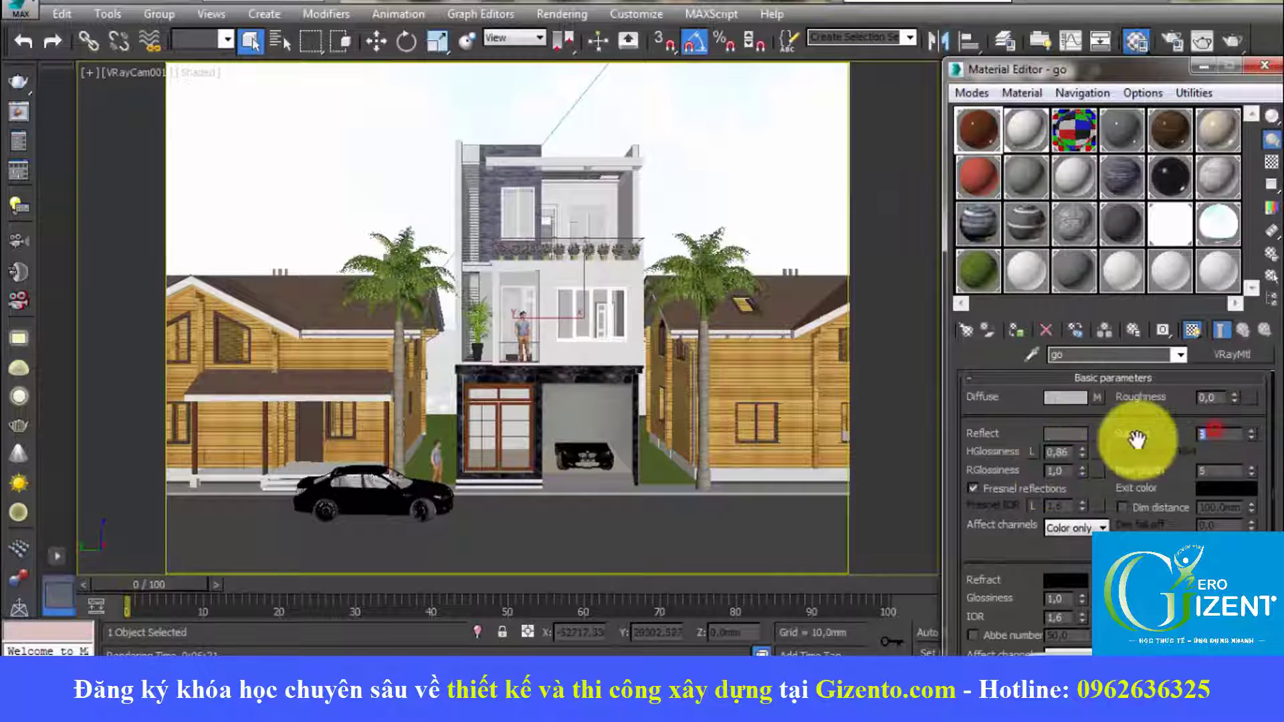
type("24")
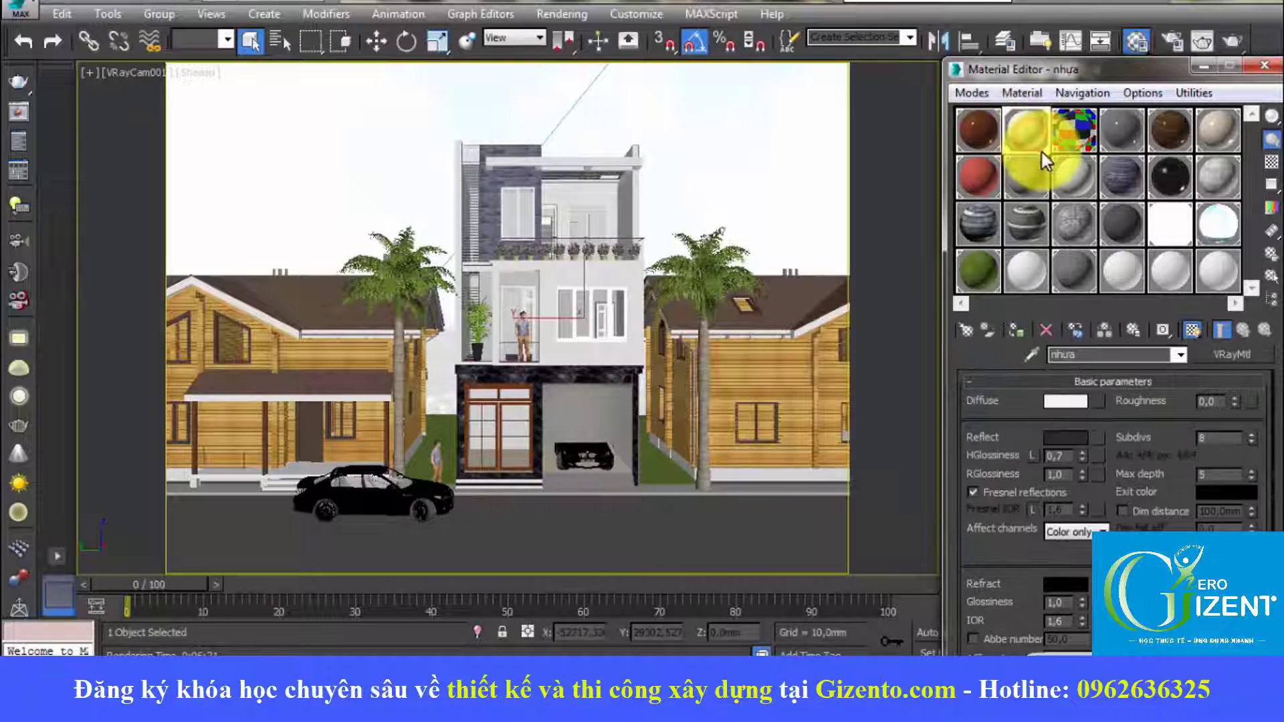
Set reflection subdivs of SAN HL and 08 - Default to 24.
left_click(986, 181)
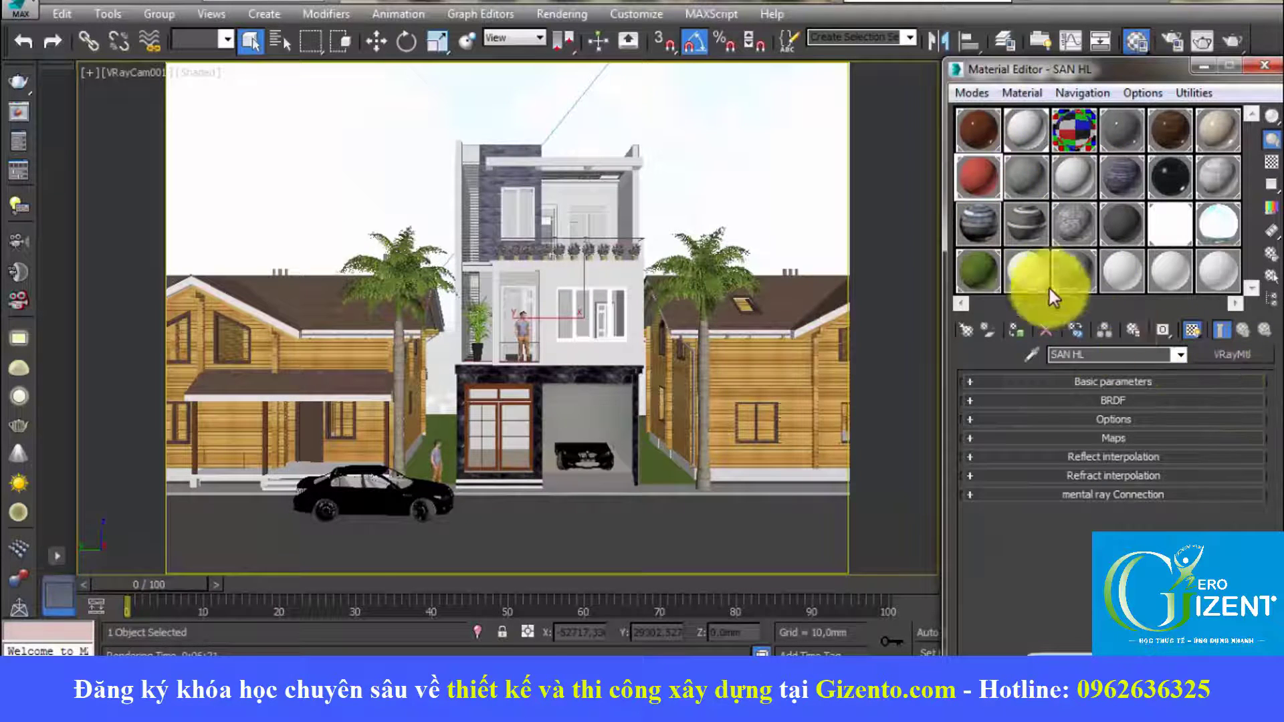
left_click(1117, 381)
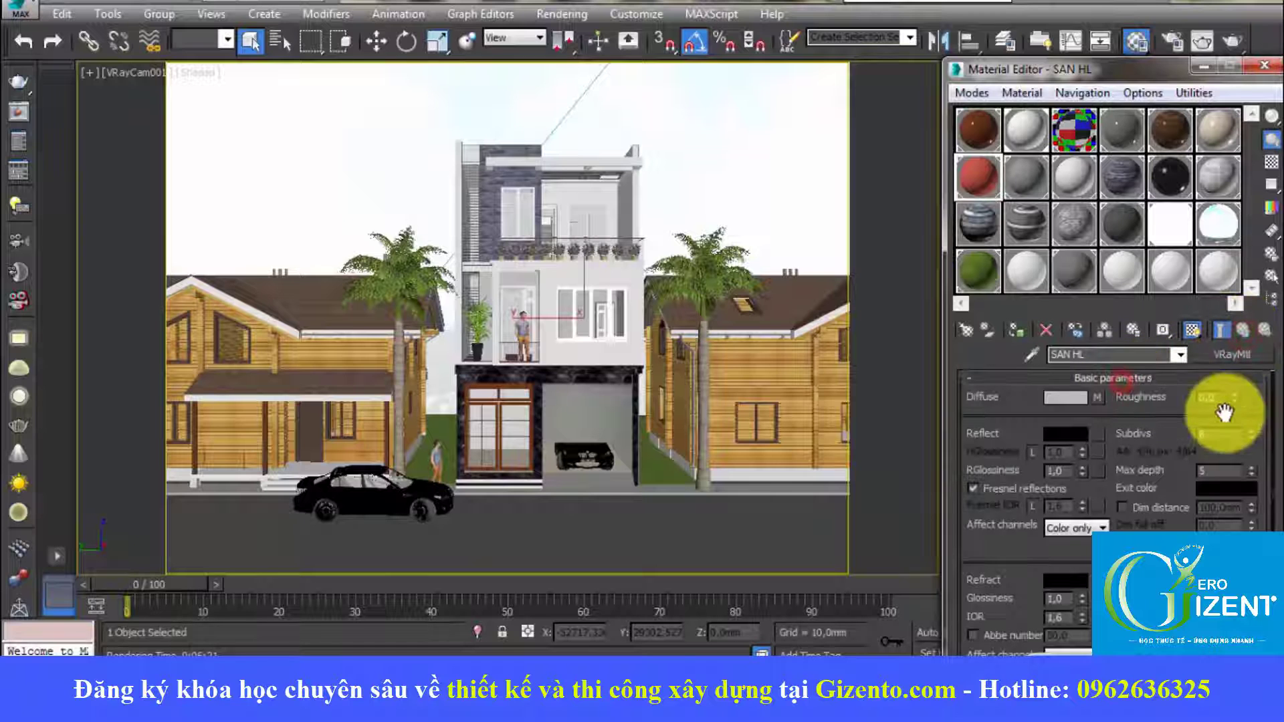
type("24")
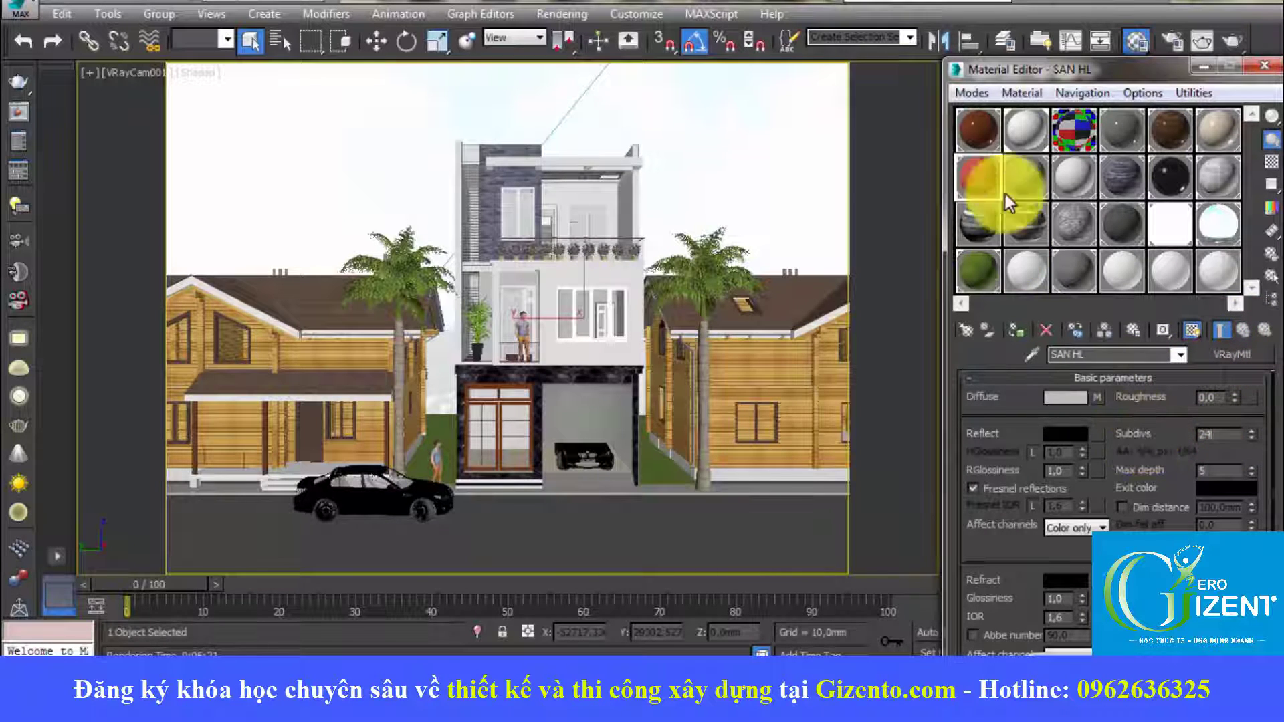
left_click(1018, 174)
left_click(1153, 405)
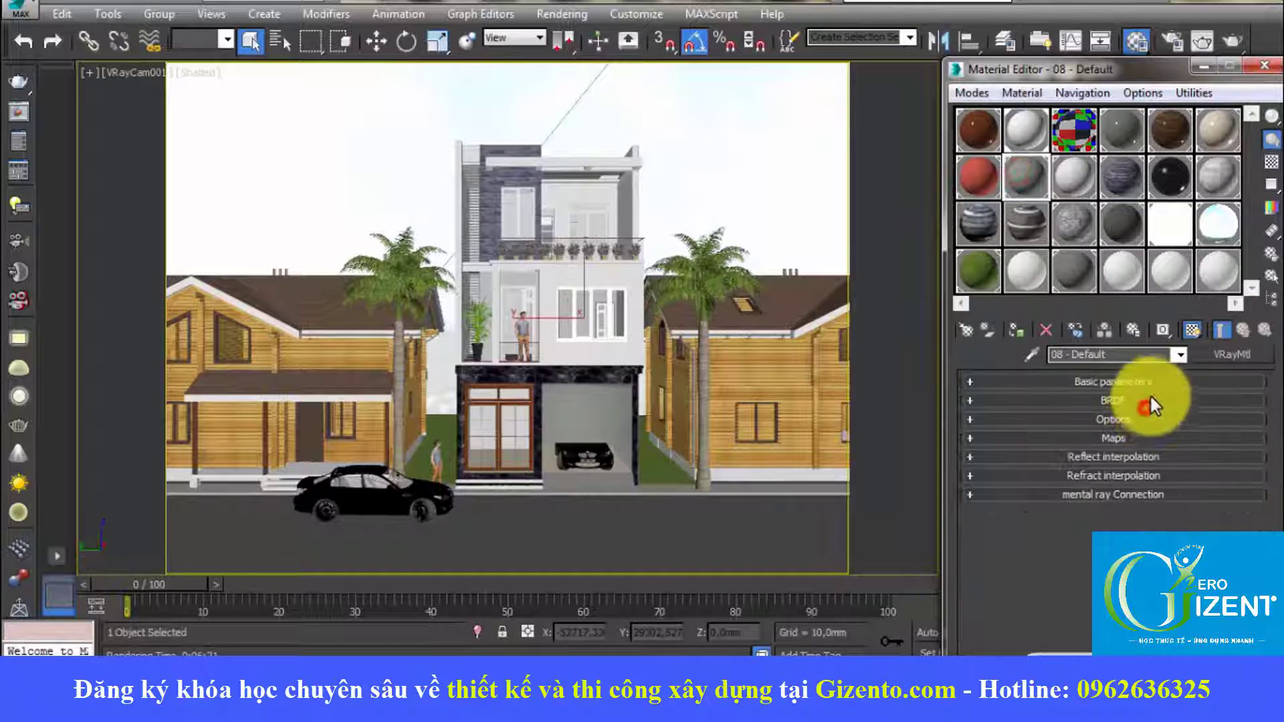
left_click(1131, 379)
double_click(1217, 434)
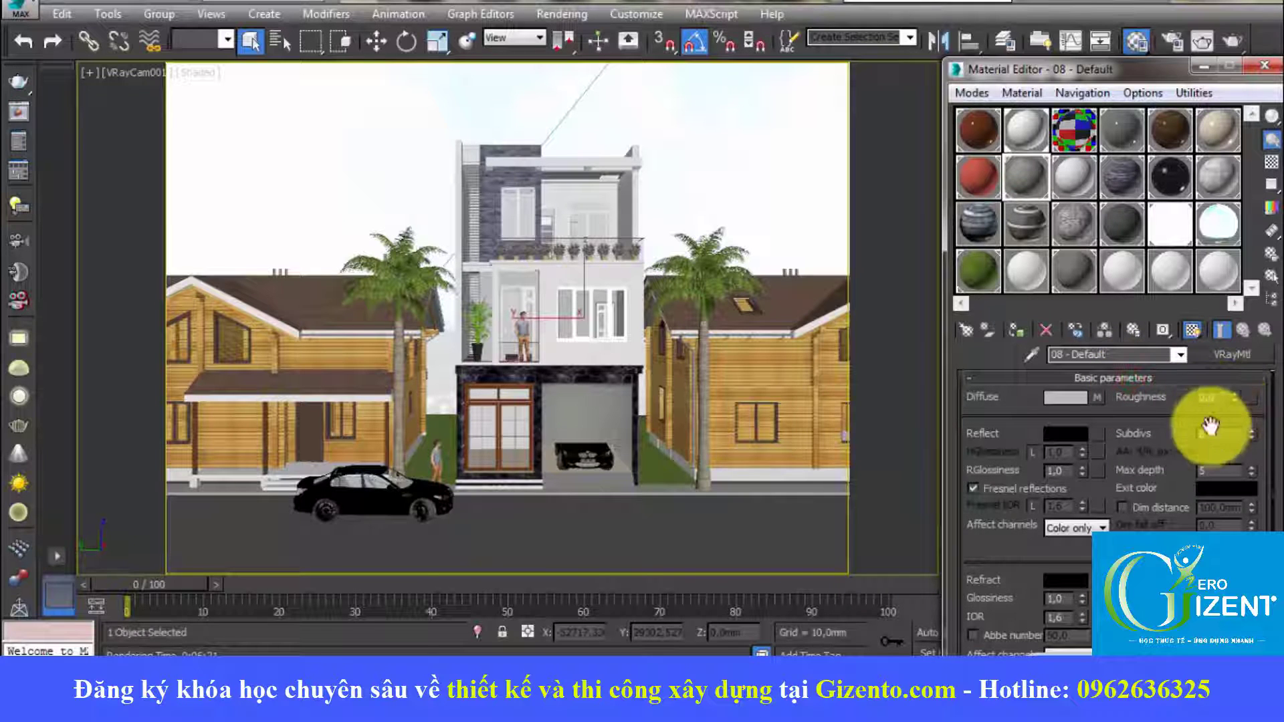
type("24")
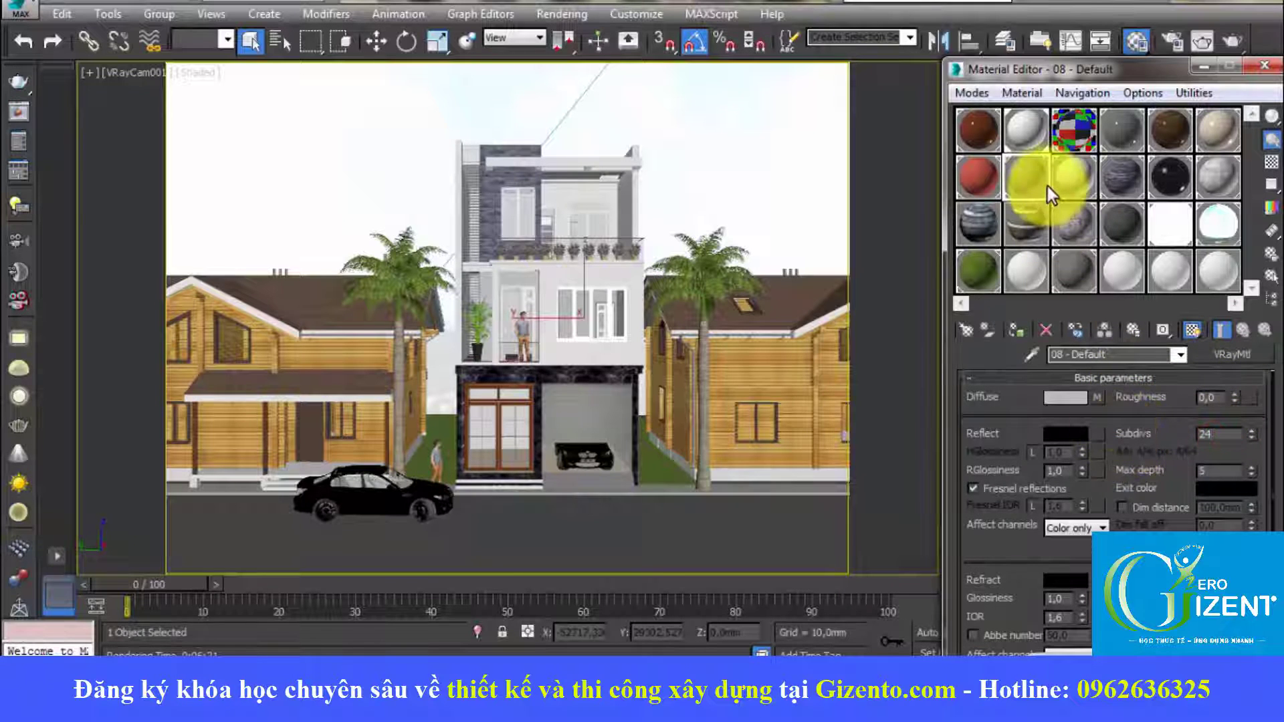
double_click(1224, 436)
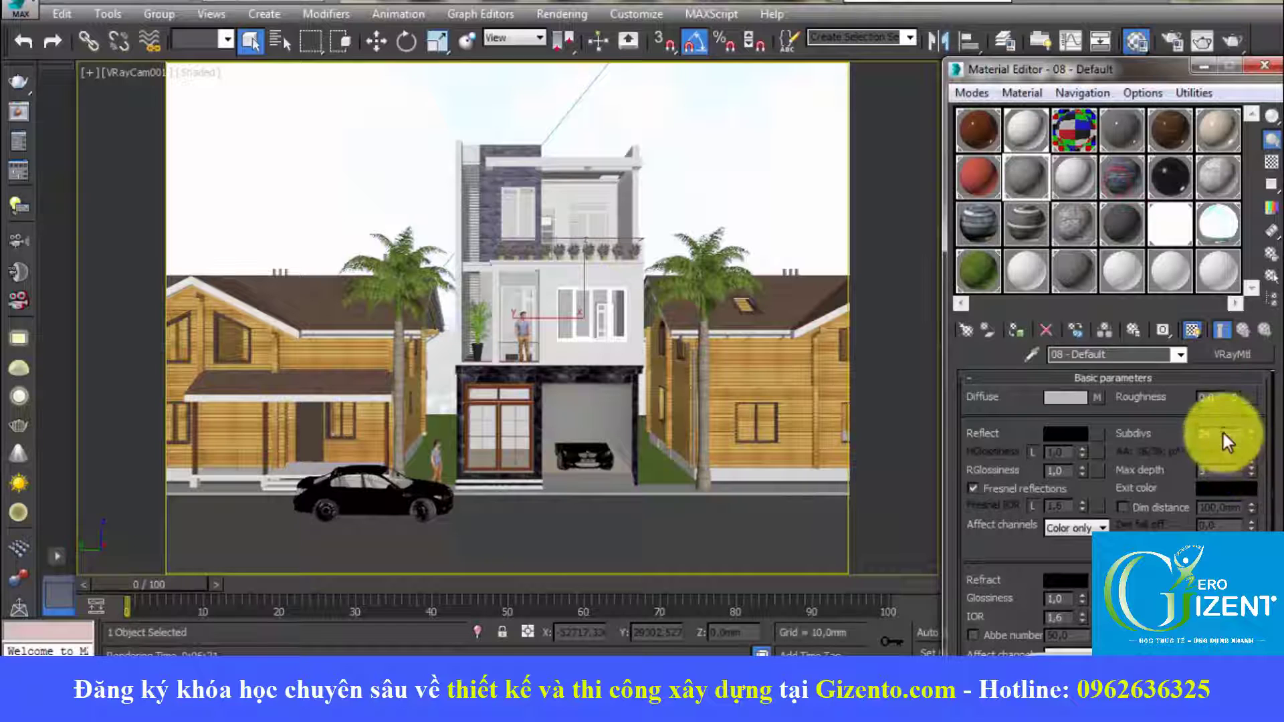
Expand basic parameters of gach op and op tam cap to reach their reflection subdivs.
left_click(1110, 180)
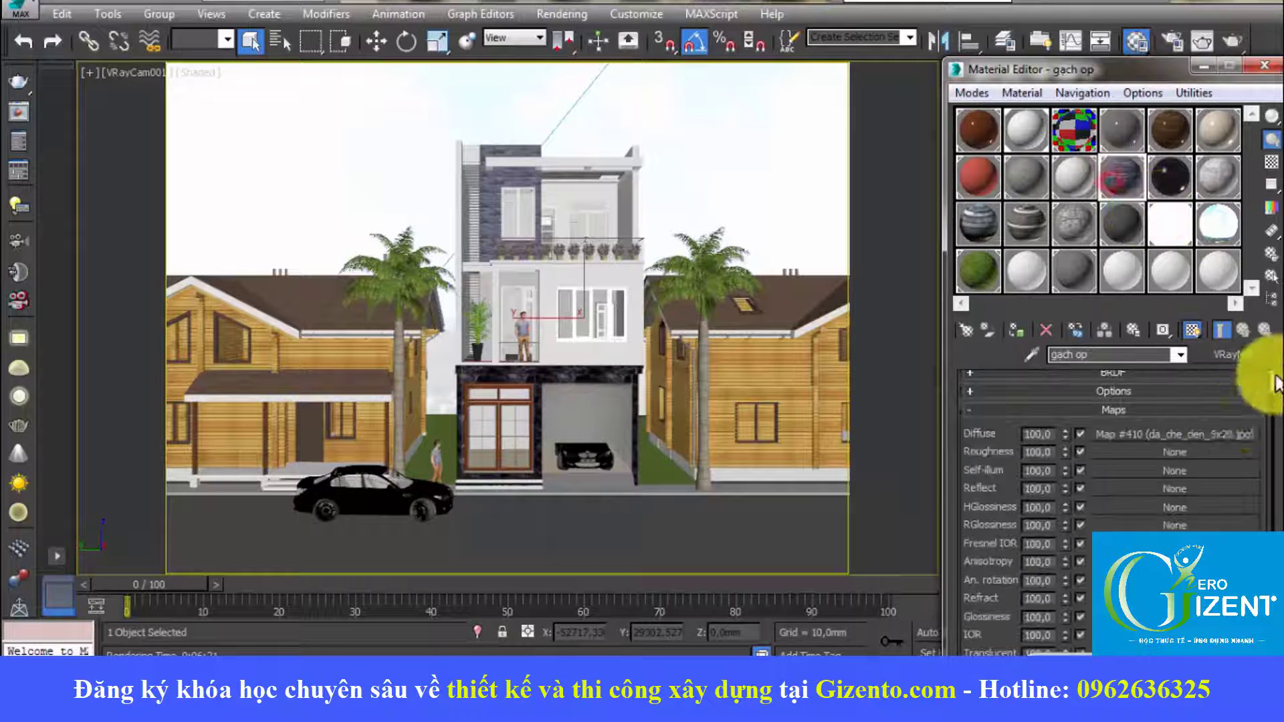
left_click(1131, 412)
left_click(1129, 384)
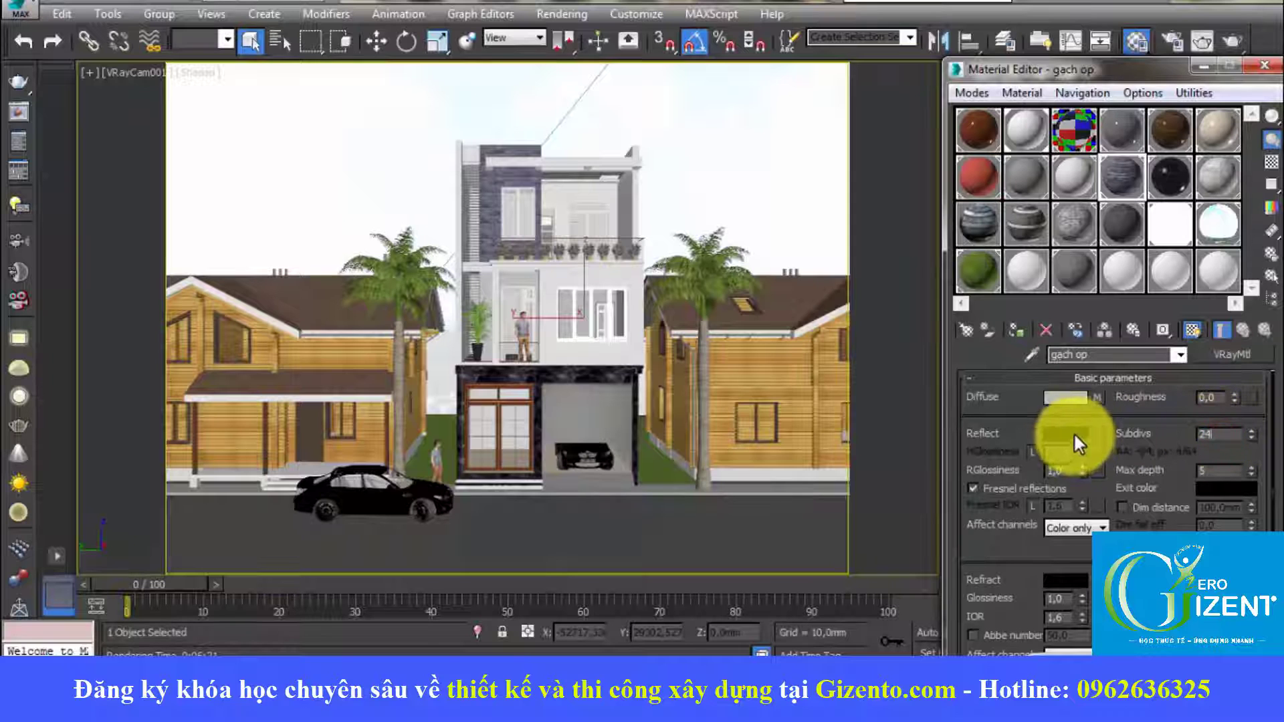
left_click(1170, 176)
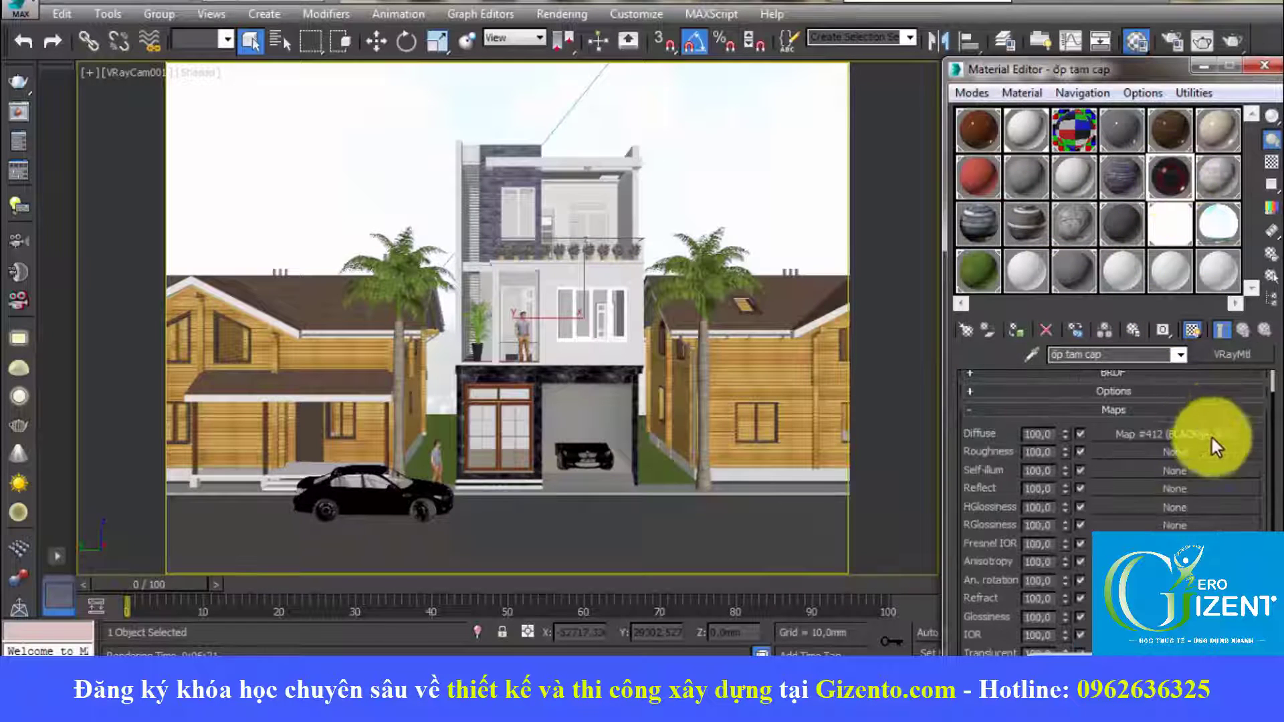
left_click(1135, 410)
left_click(1175, 373)
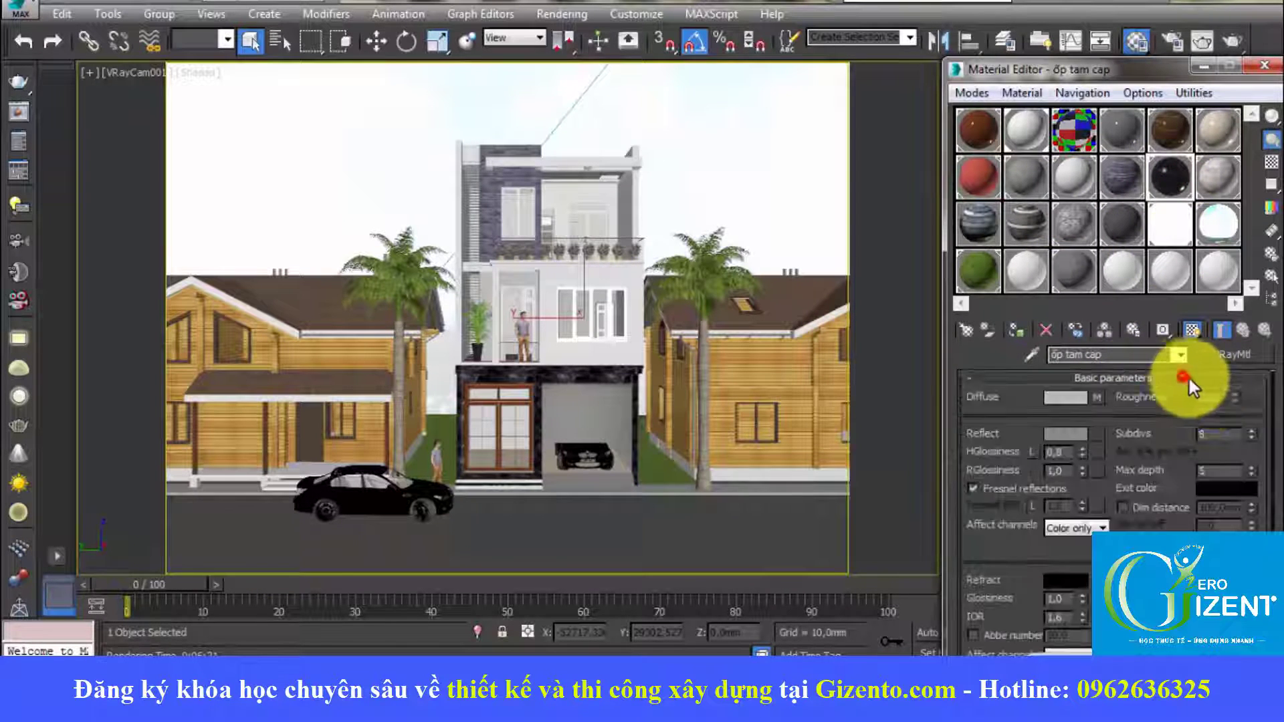
left_click(1221, 436)
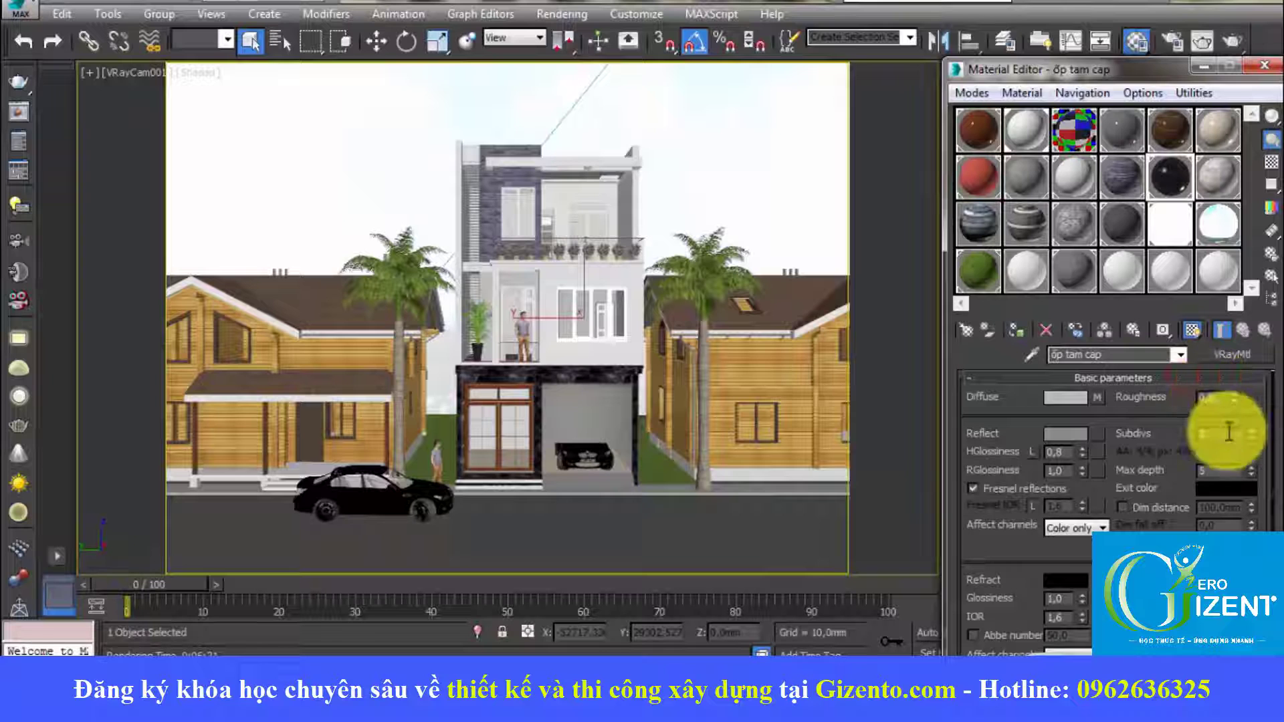
Expand basic parameters of SAN VS and san t1 to edit their reflection subdivs.
left_click(1213, 183)
left_click(1114, 375)
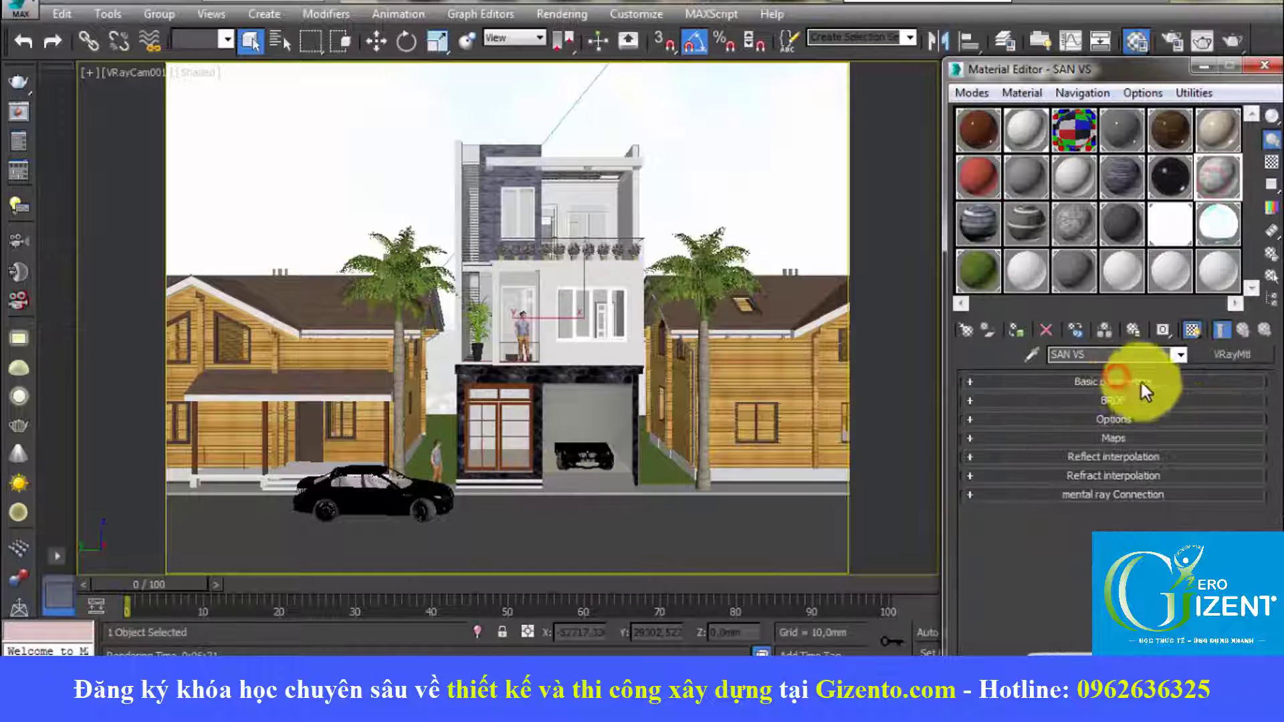
left_click(1125, 377)
double_click(1214, 435)
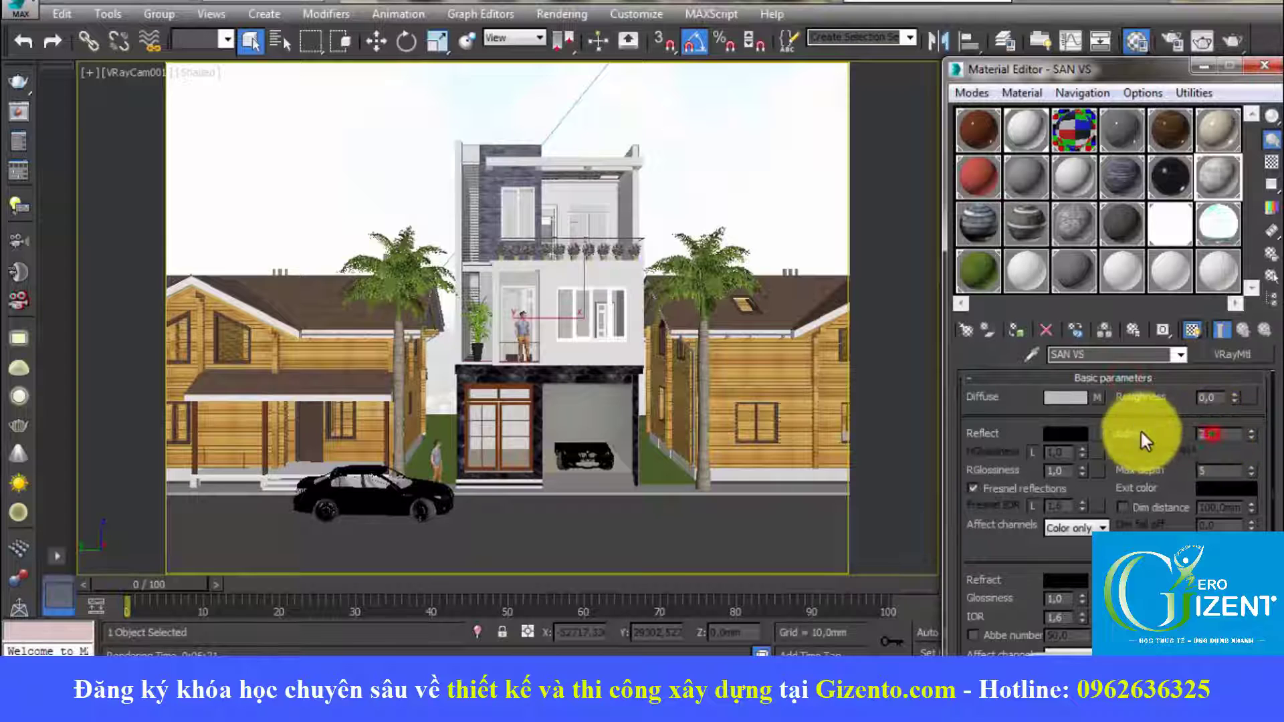
left_click(1212, 131)
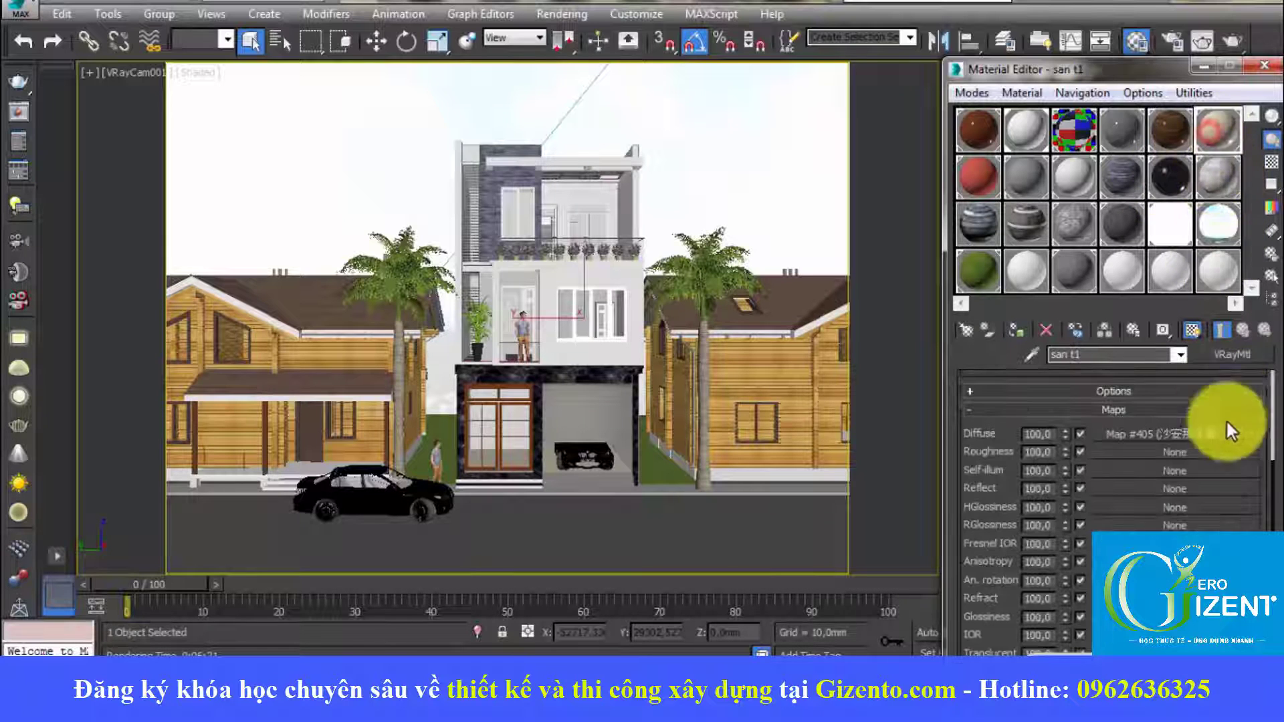
left_click(1110, 412)
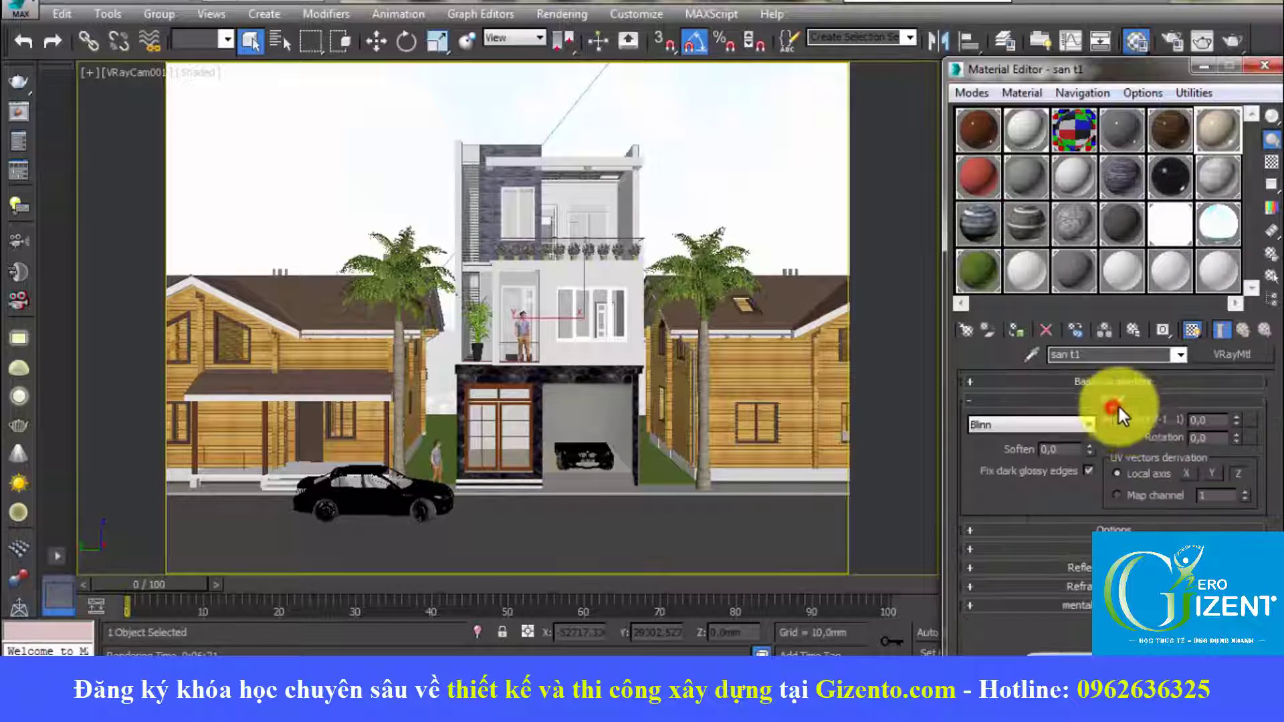
left_click(1132, 378)
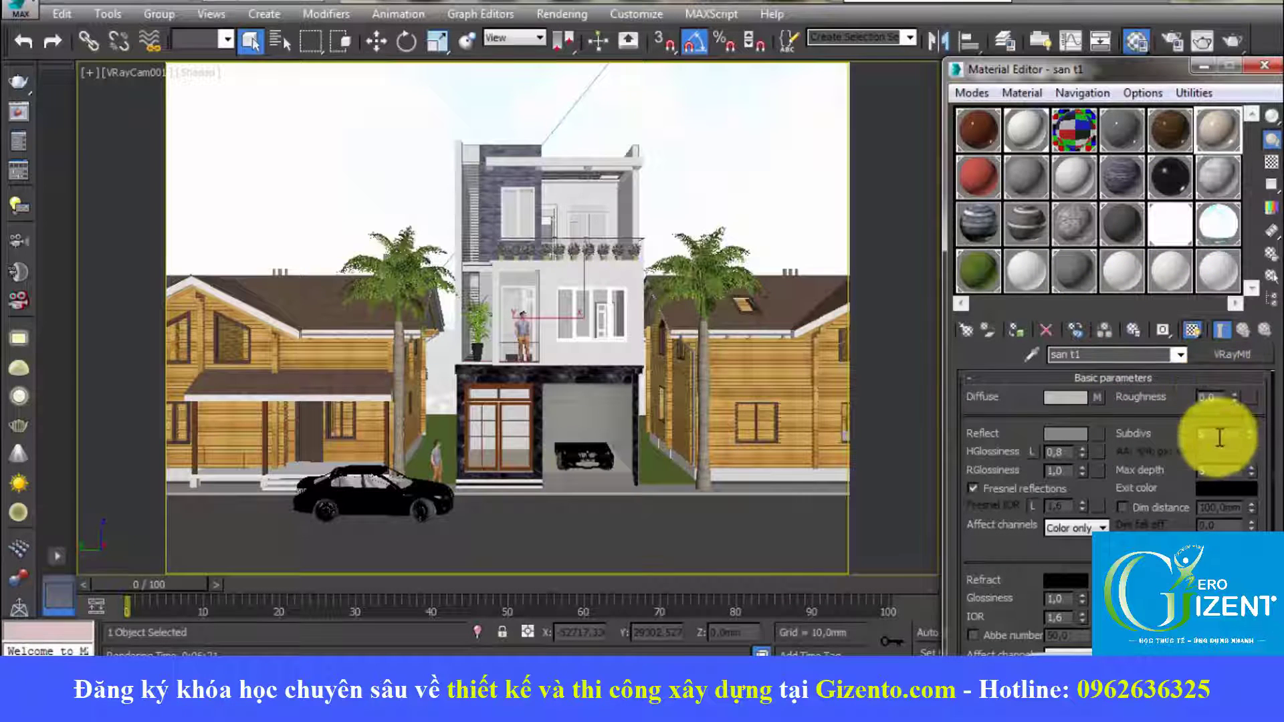
Review SAN GO, 10, 09 and 1, then set 15 - Default reflection subdivs to 24.
left_click(1174, 131)
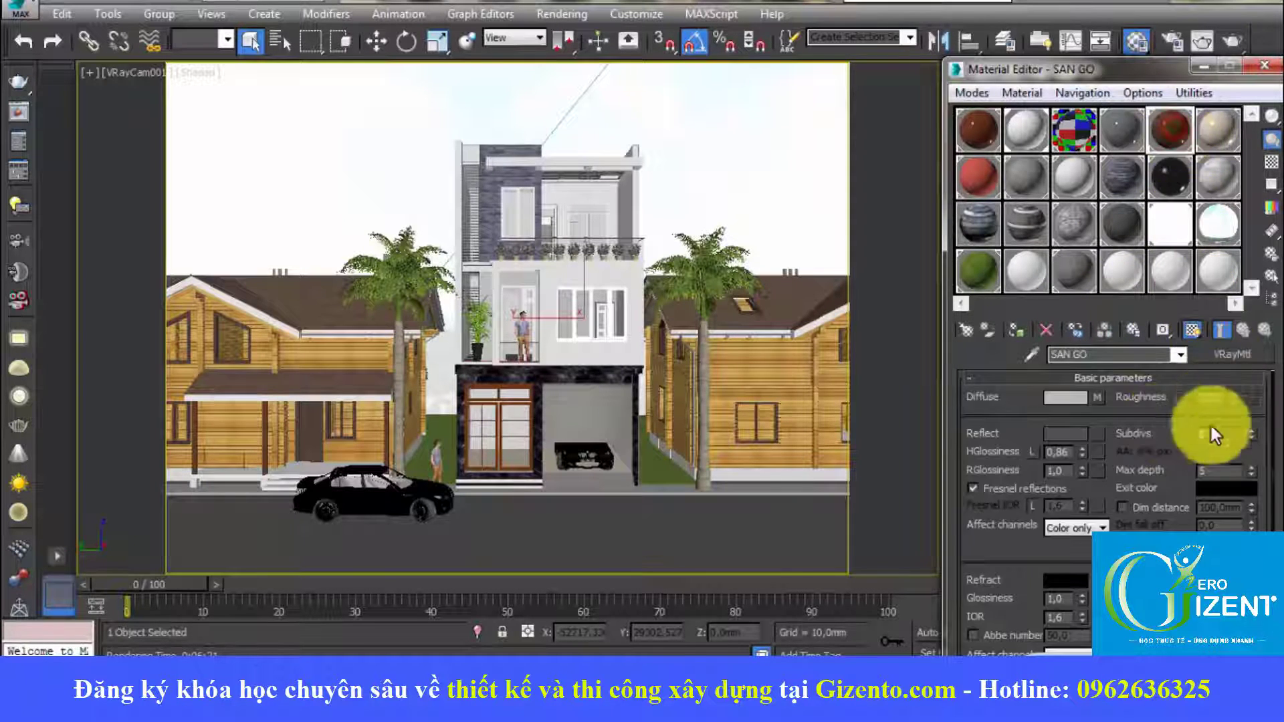
left_click(1216, 430)
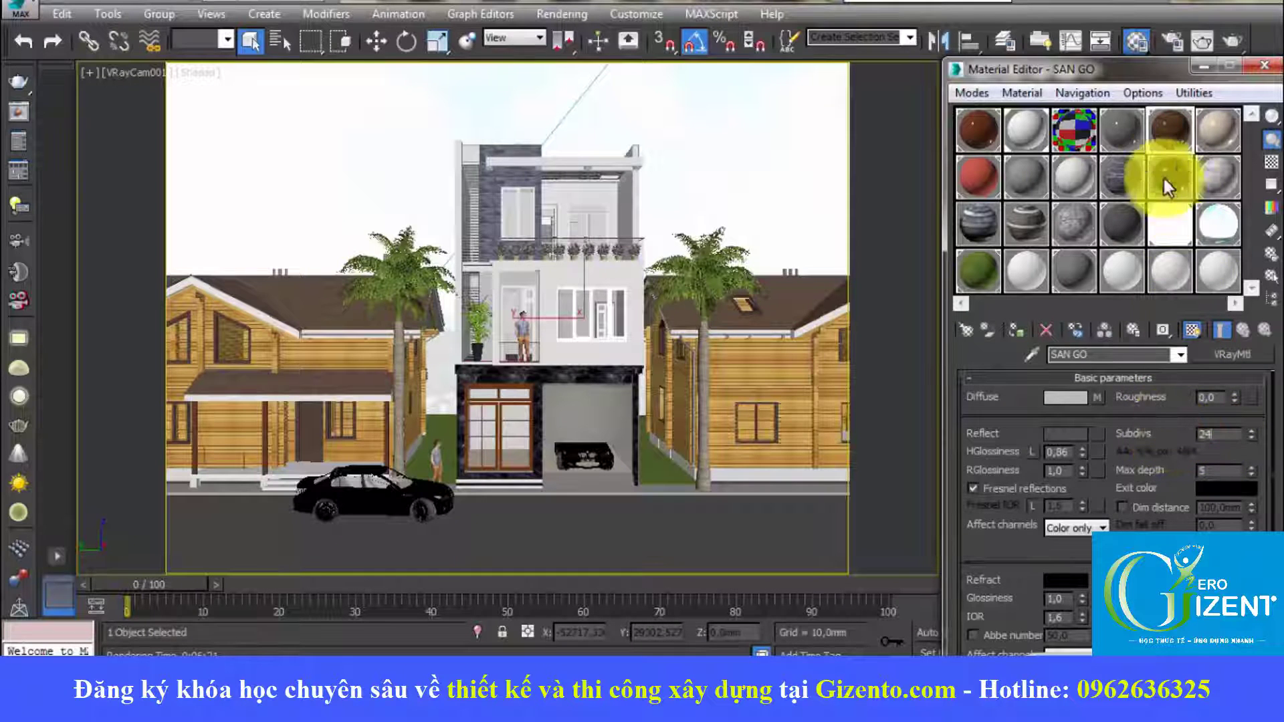
left_click(1129, 142)
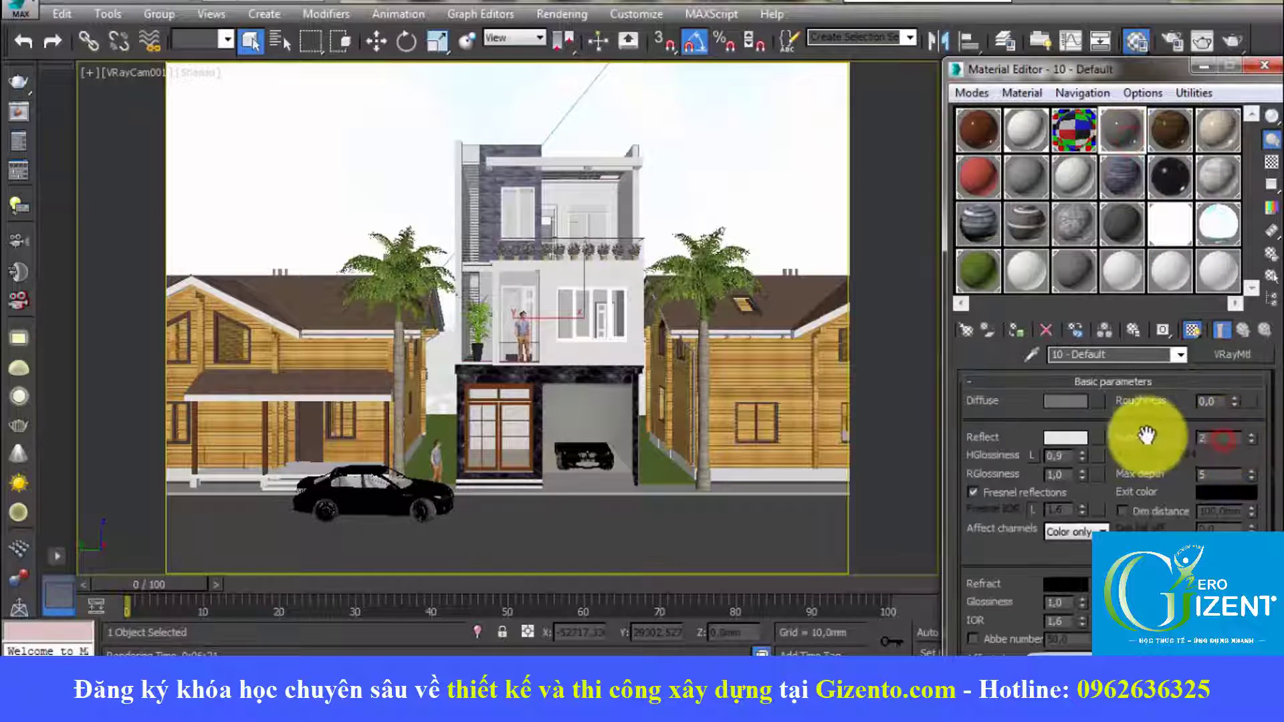
left_click(1078, 123)
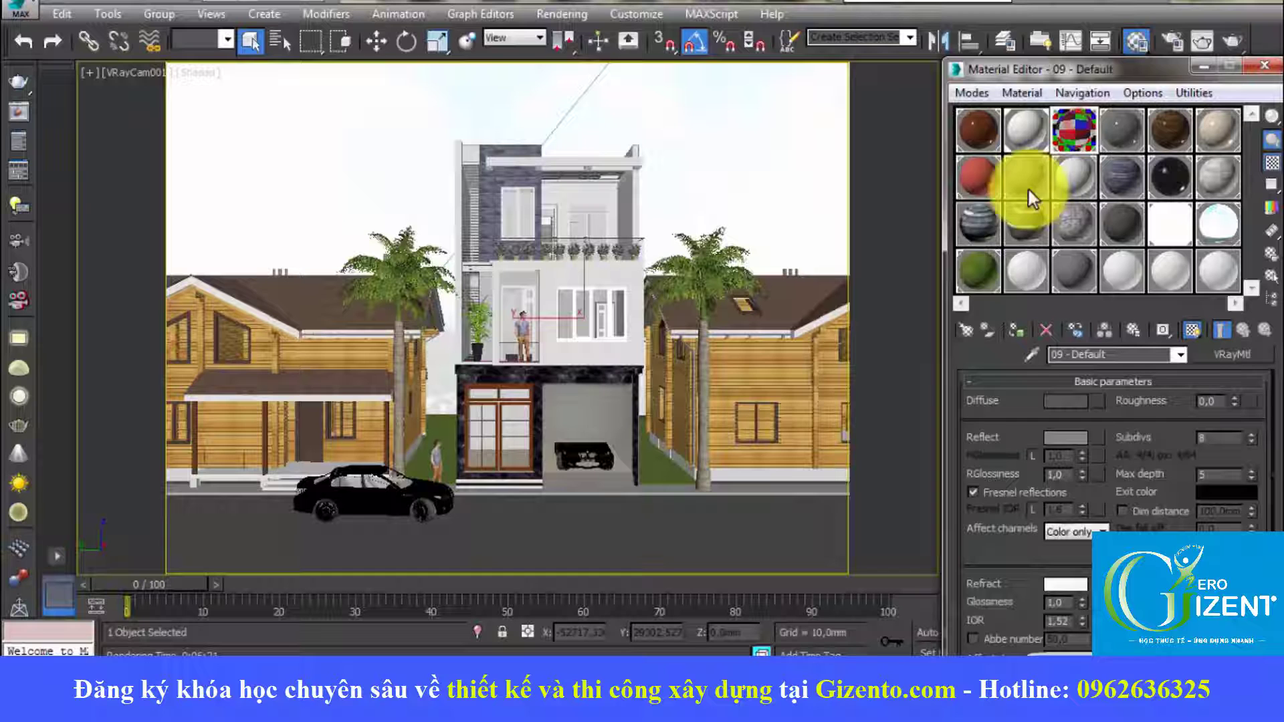
left_click(987, 224)
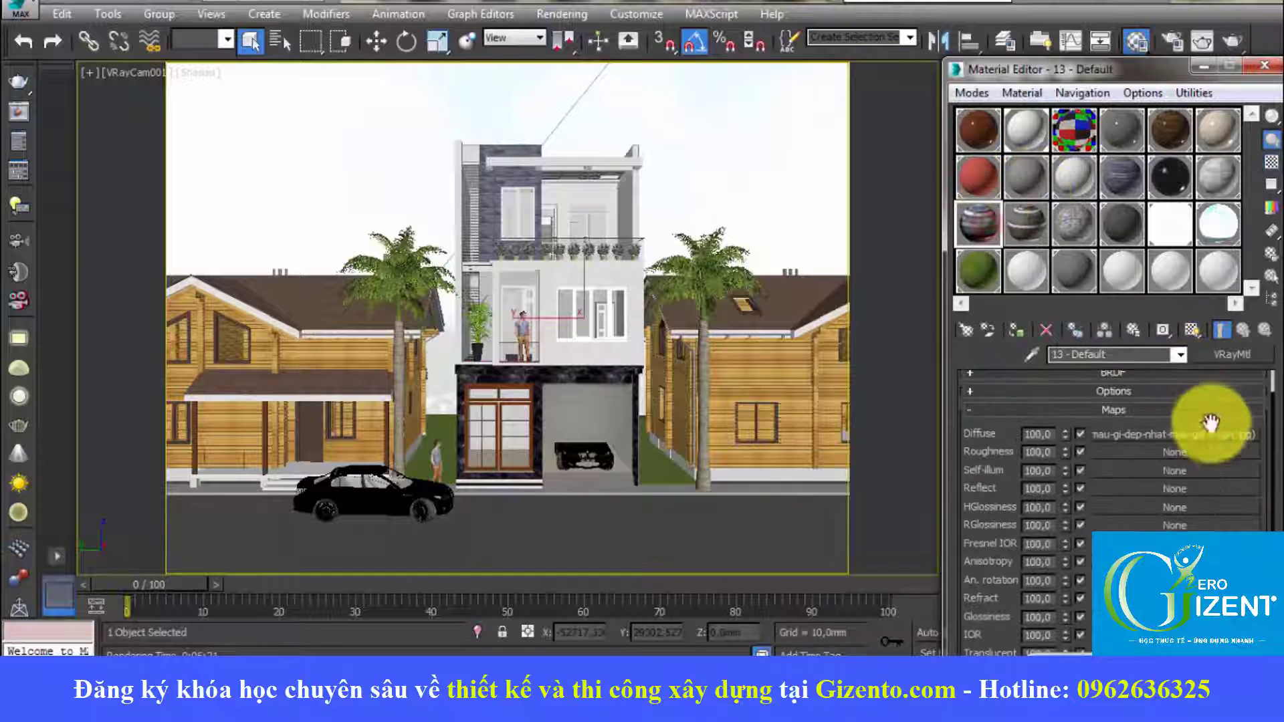
left_click(1081, 218)
left_click(1140, 415)
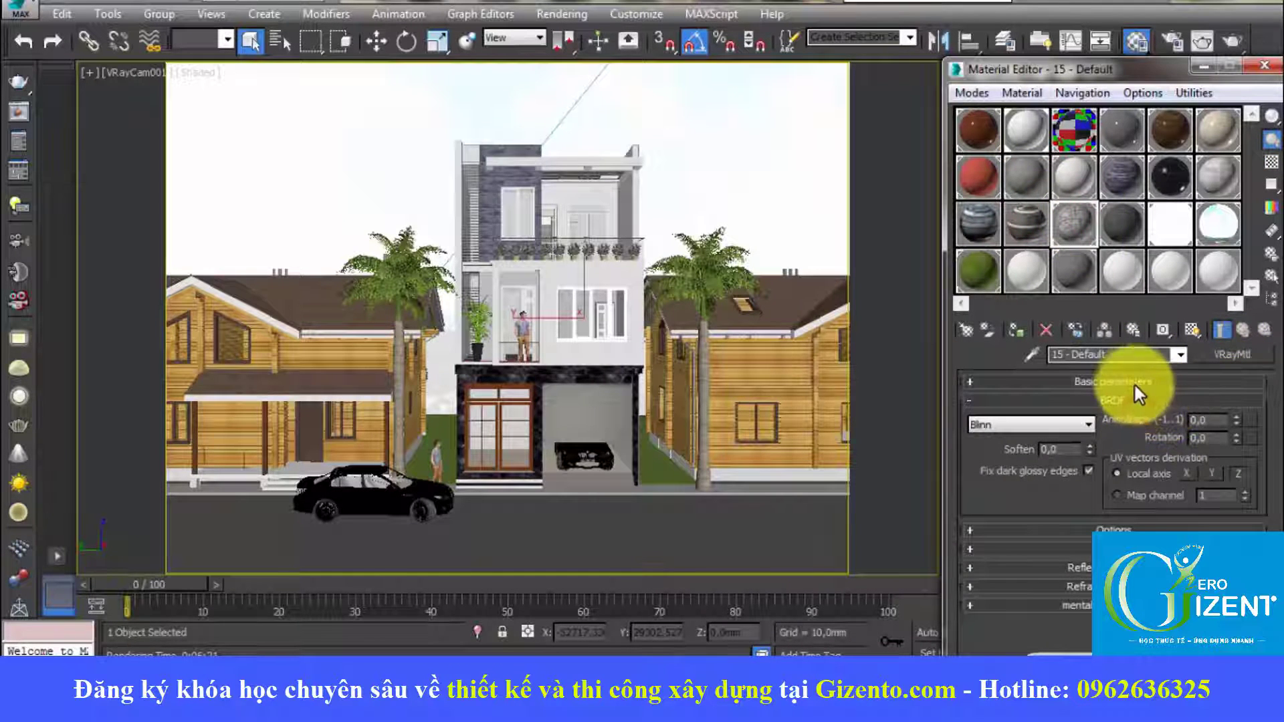
left_click(1133, 383)
double_click(1206, 434)
type("24")
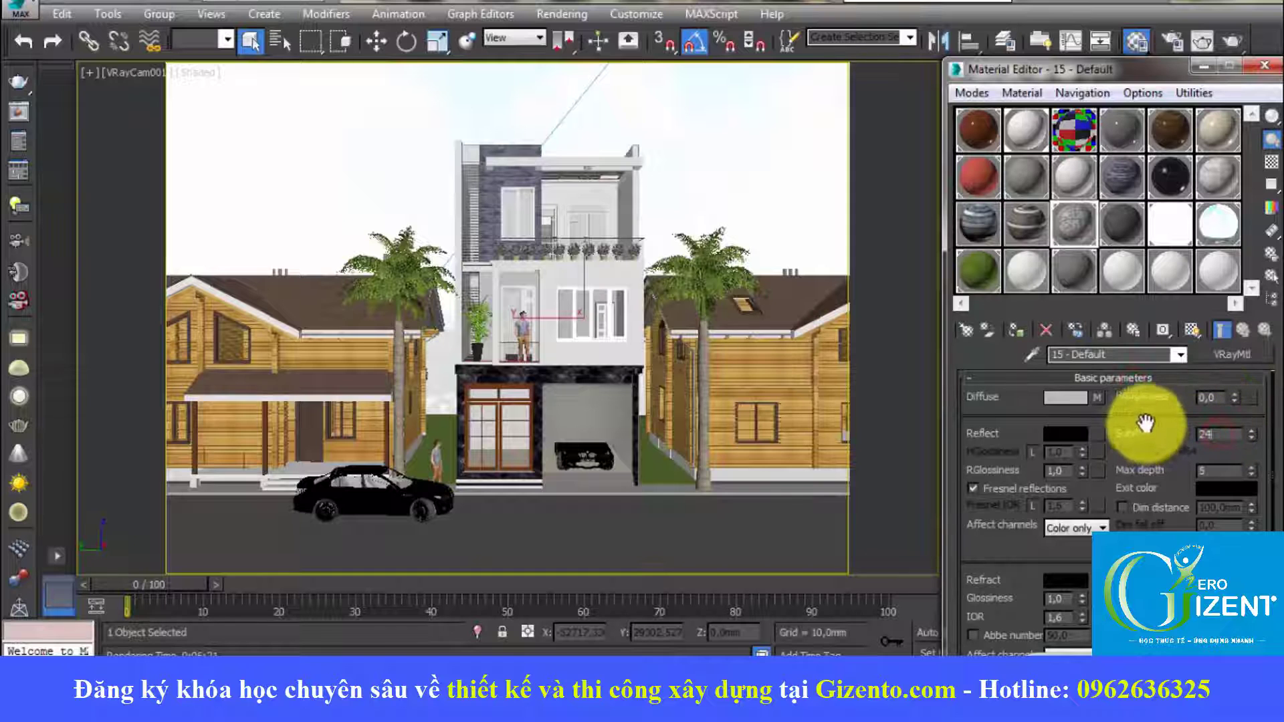
Set the 16 - Default material's reflection subdivs to 24.
left_click(1078, 234)
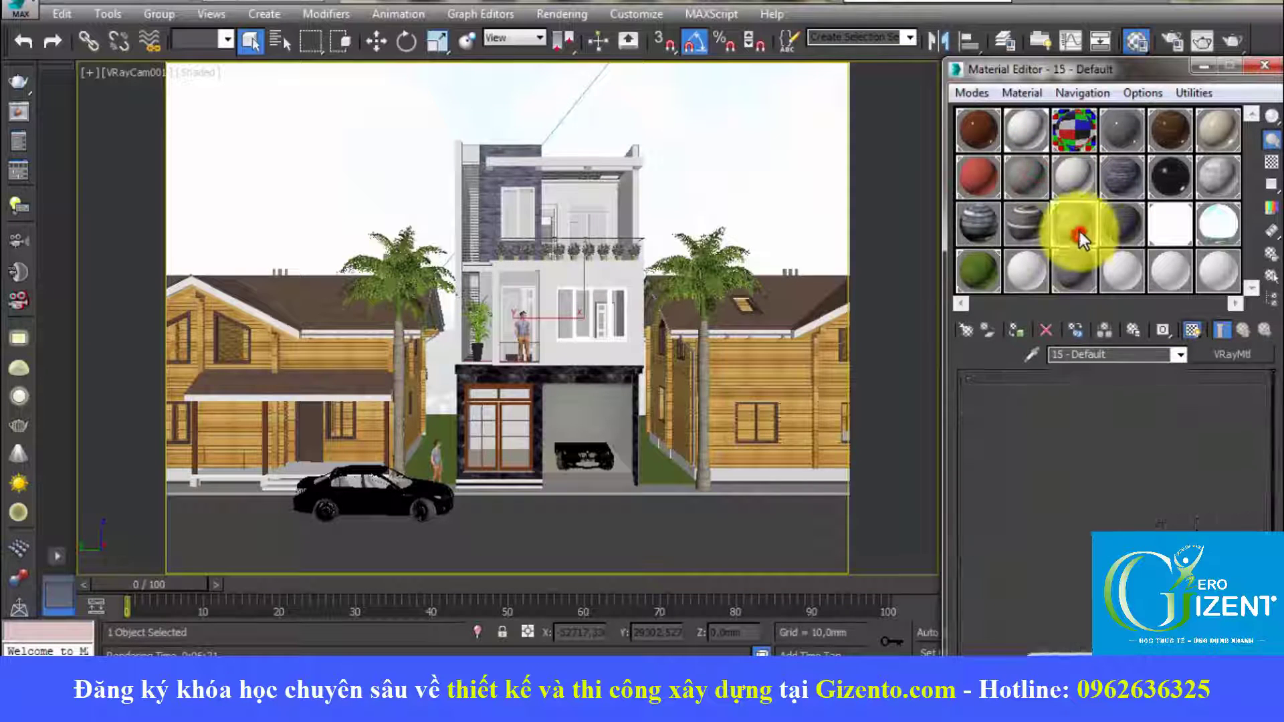
left_click(1109, 218)
left_click(1129, 403)
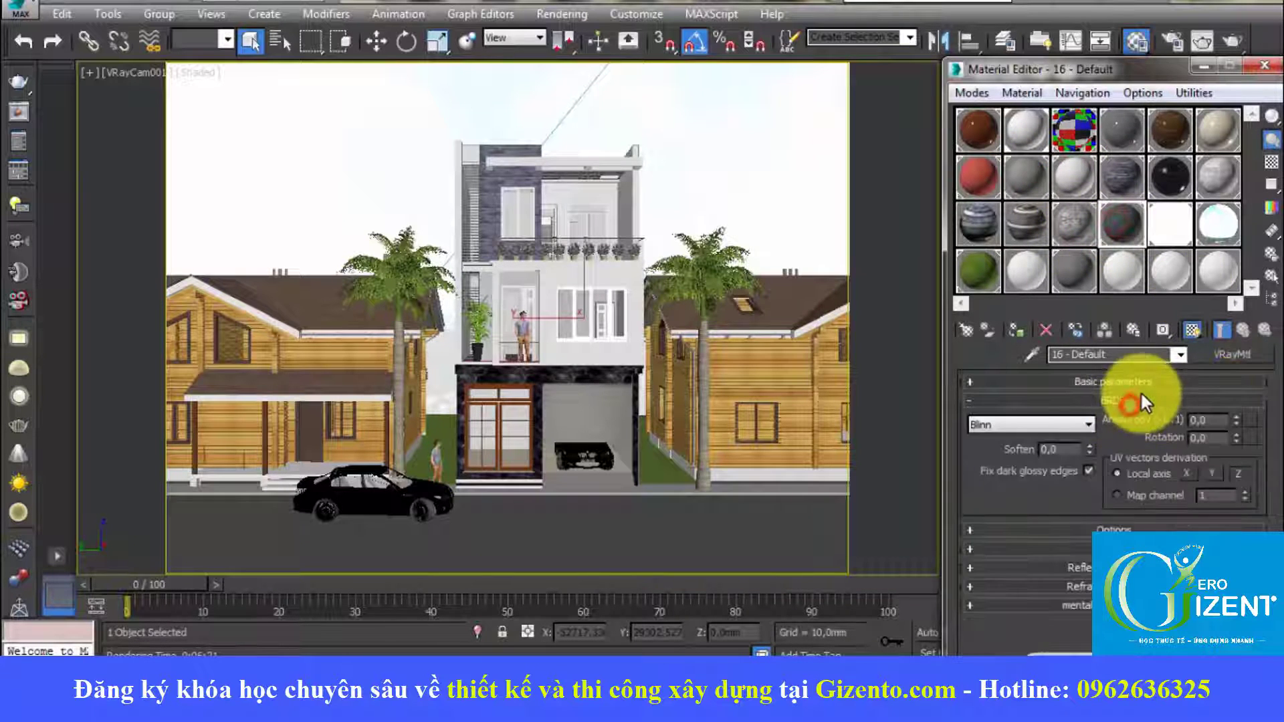
left_click(1139, 382)
double_click(1212, 435)
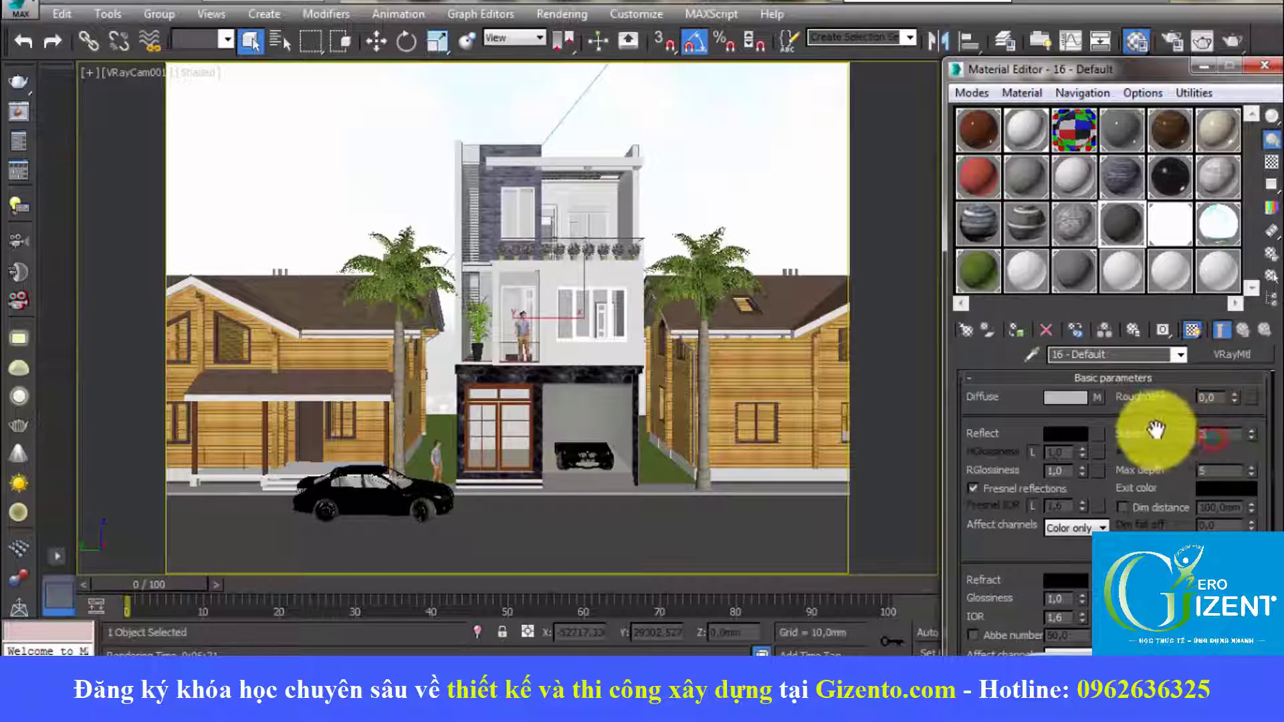
type("4")
key("Return")
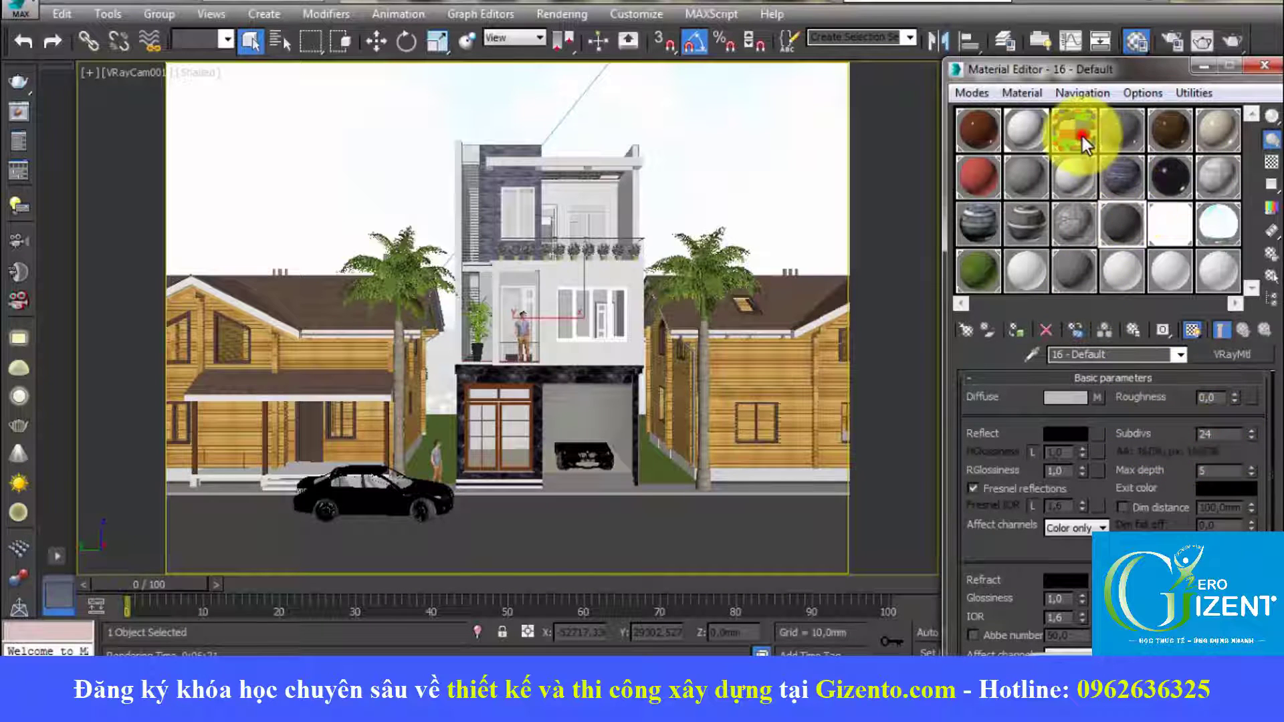
Check nhua, set tuong 1 reflection subdivs to 24, and review 09 - Default.
left_click(1082, 137)
left_click(1034, 135)
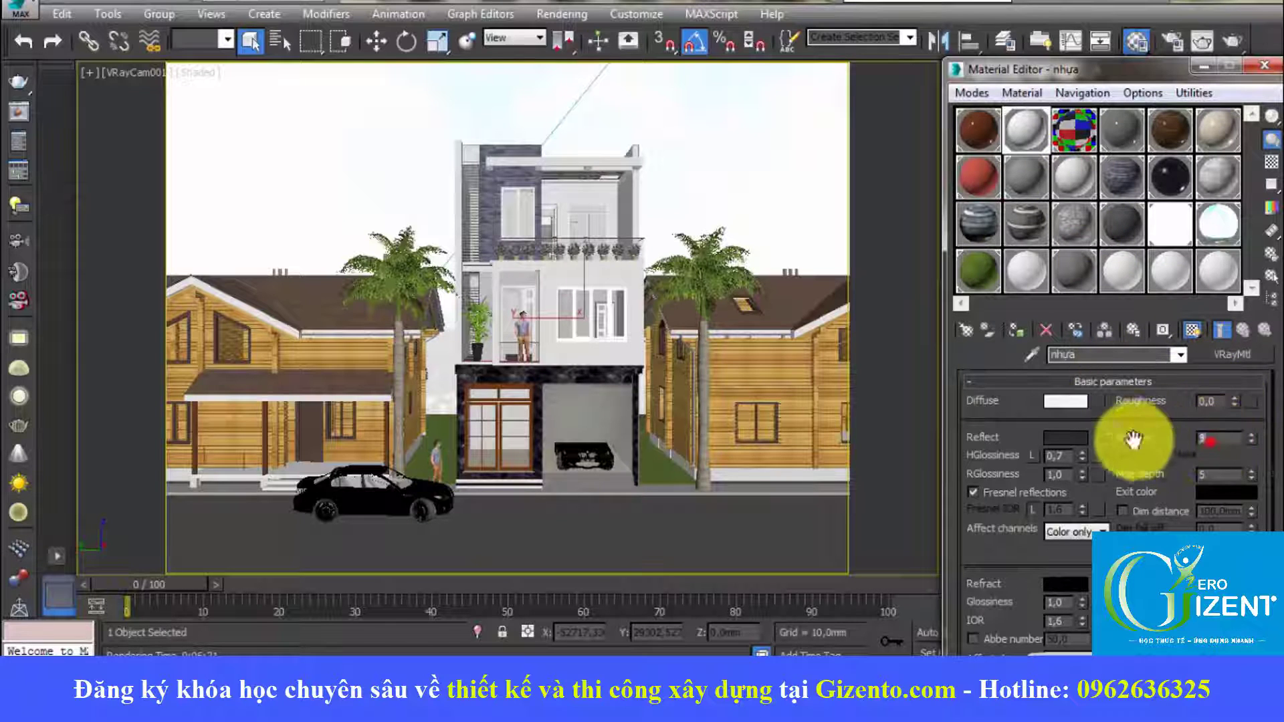
left_click(1073, 177)
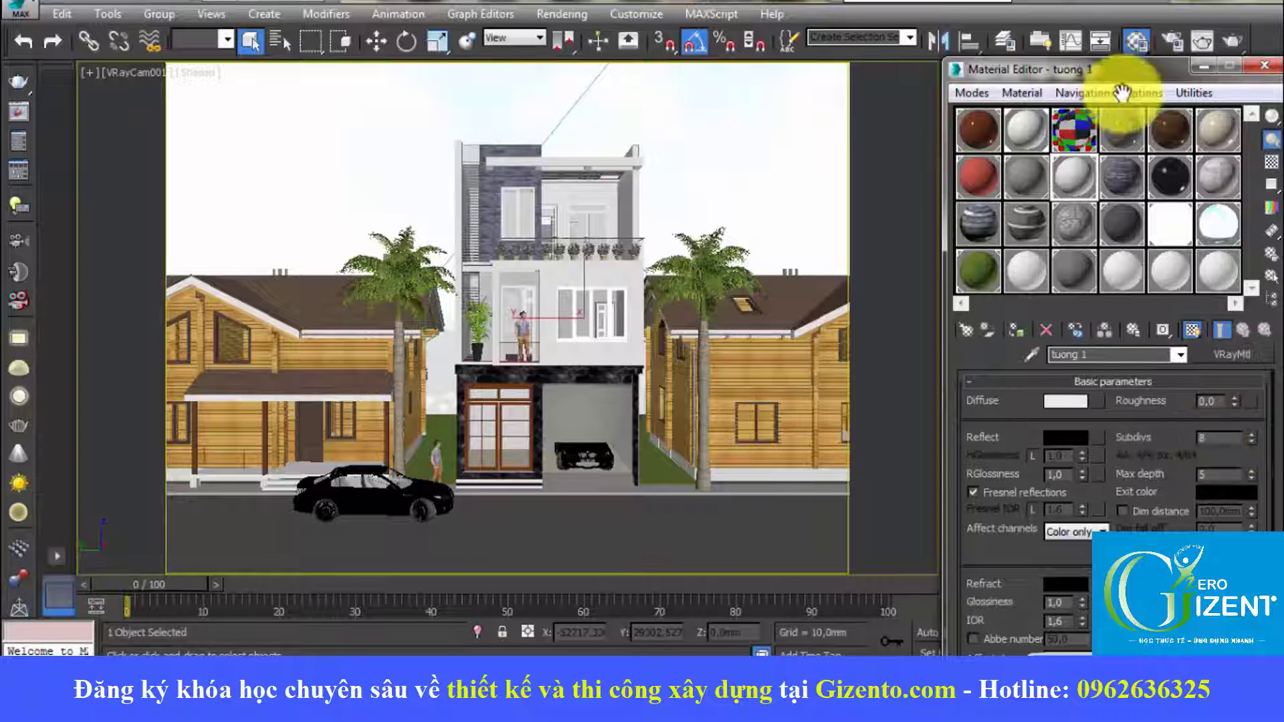
double_click(1208, 436)
type("24")
left_click(1078, 146)
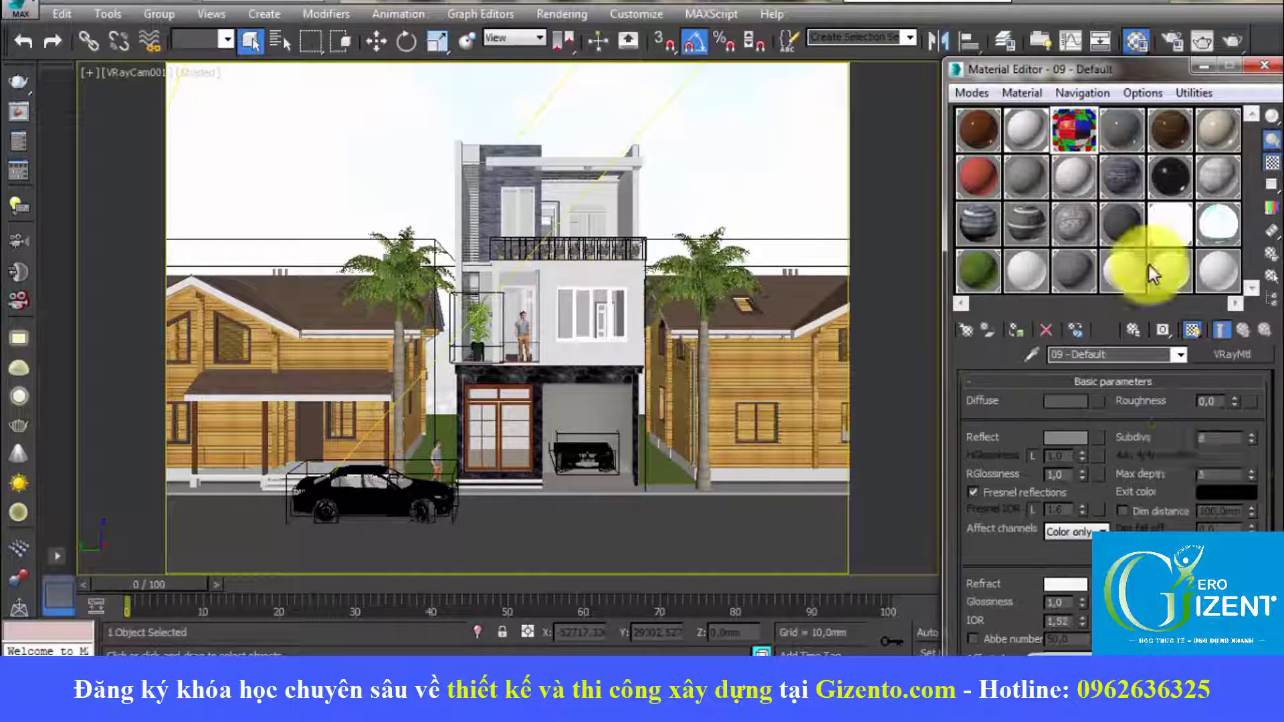
Close the Material Editor and select the neighbouring house group and VRayCam001.
left_click(1264, 65)
left_click(776, 391)
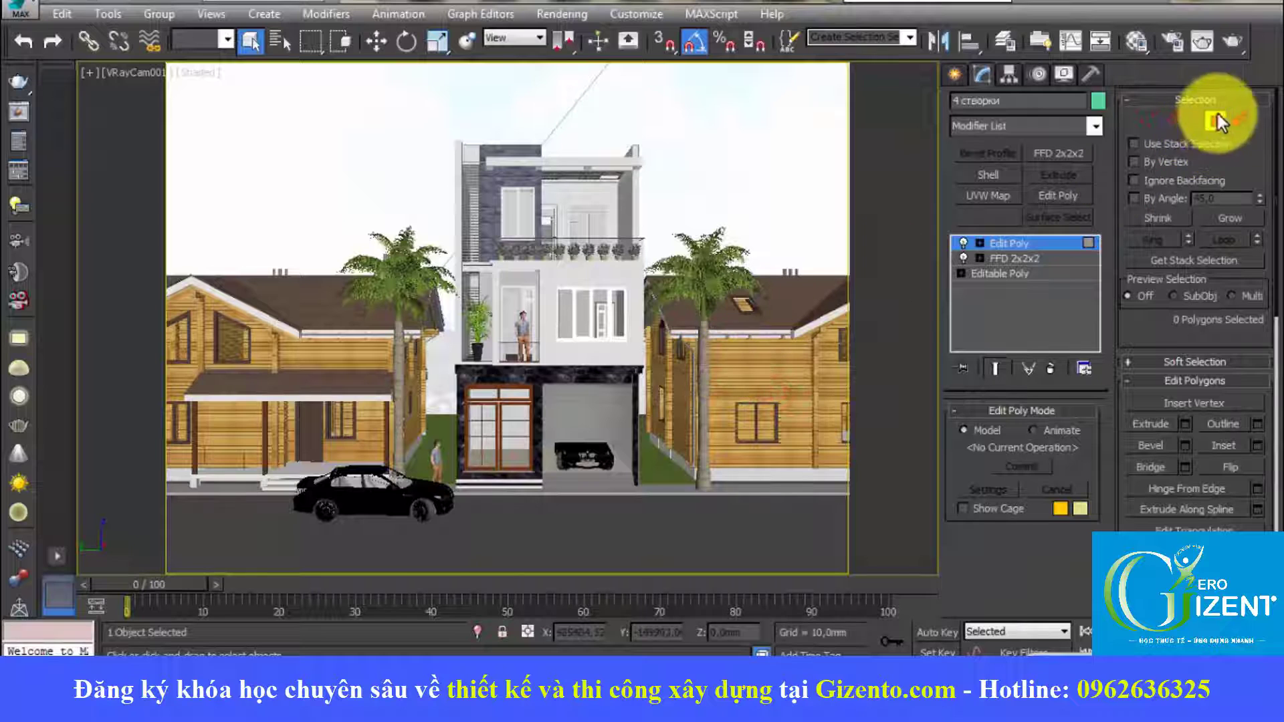
left_click(811, 338)
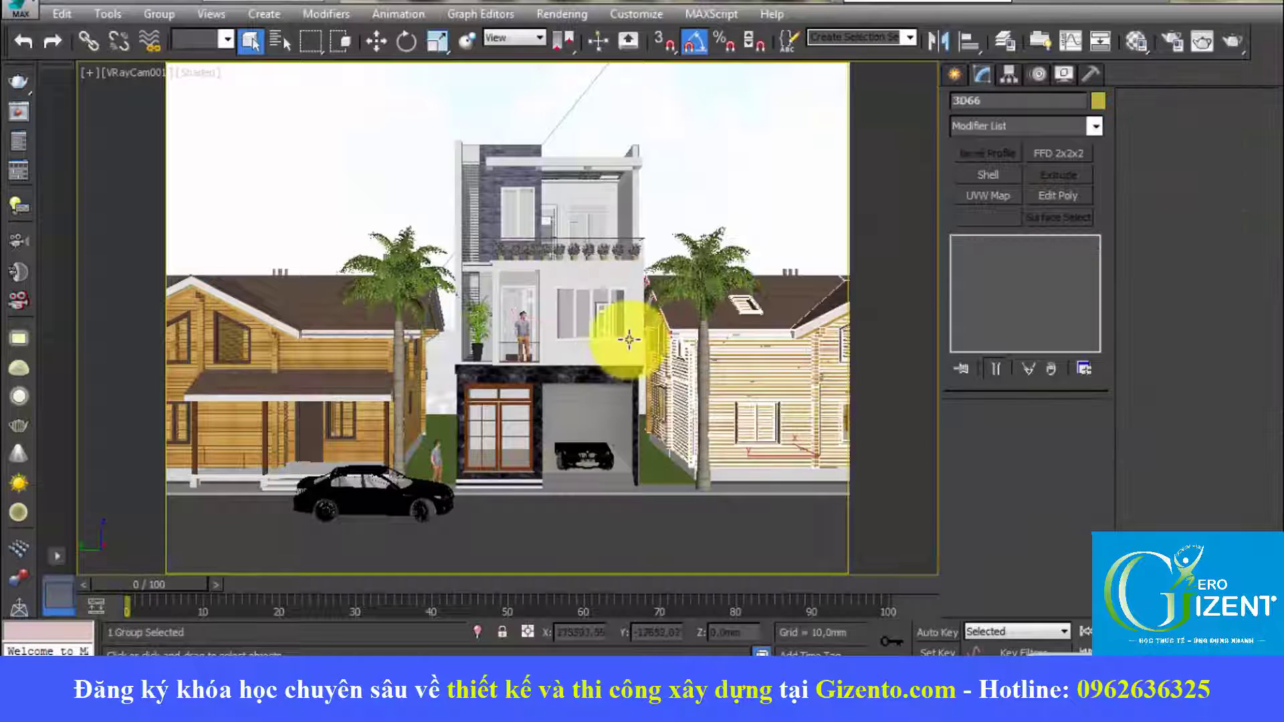
left_click(131, 75)
left_click(234, 443)
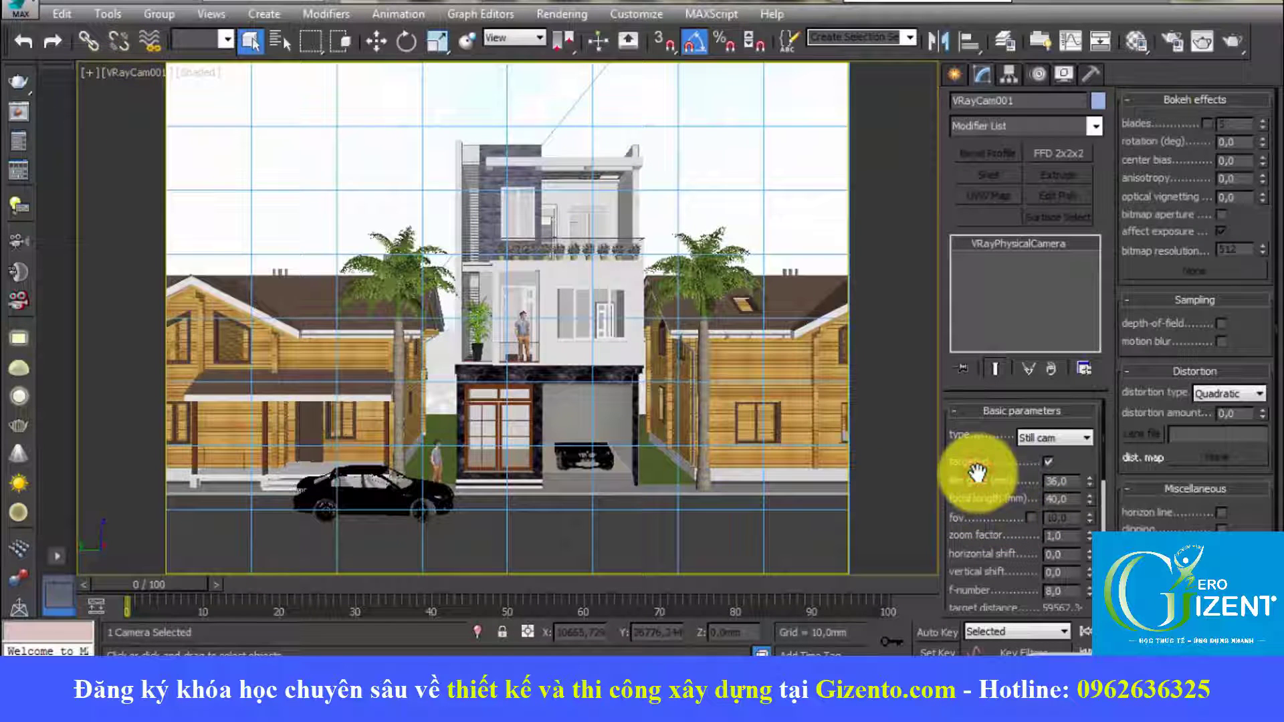
Zoom the camera view and select the white-painted wall and ground plane Plane001.
scroll(977, 473, "down", 1)
scroll(976, 472, "down", 2)
scroll(977, 473, "down", 2)
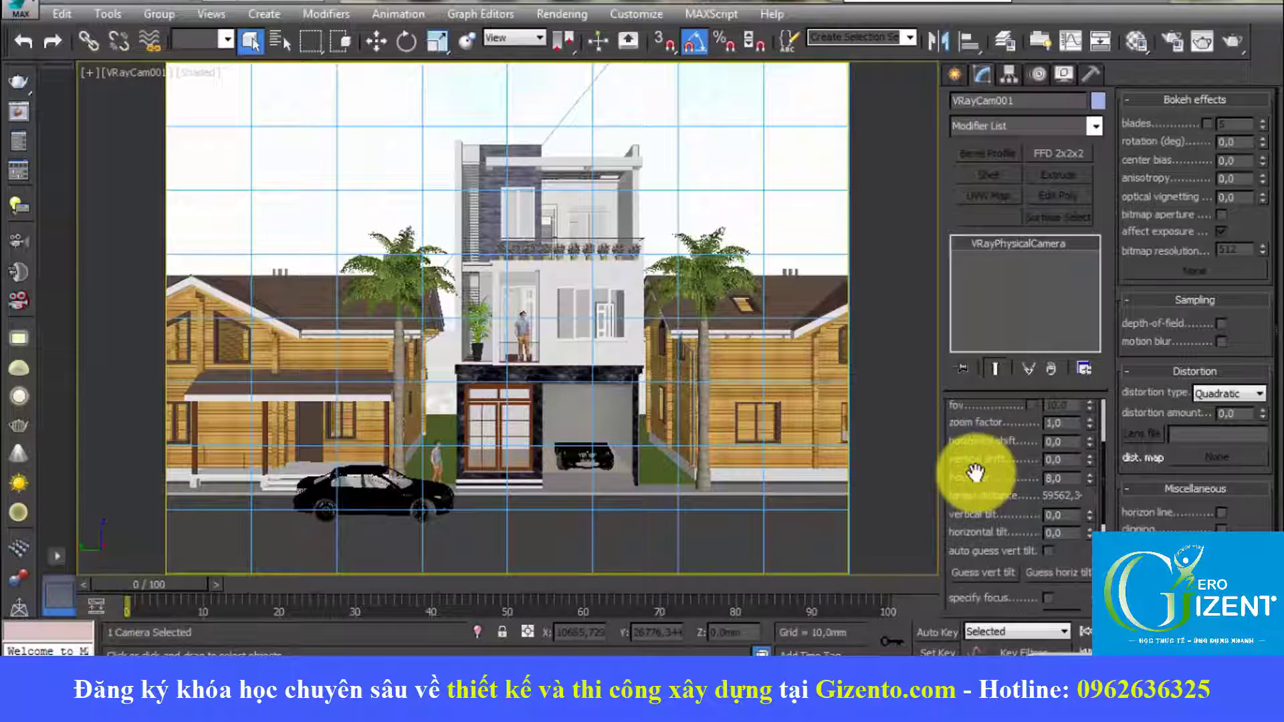
scroll(977, 473, "down", 2)
scroll(975, 472, "down", 2)
scroll(976, 473, "down", 2)
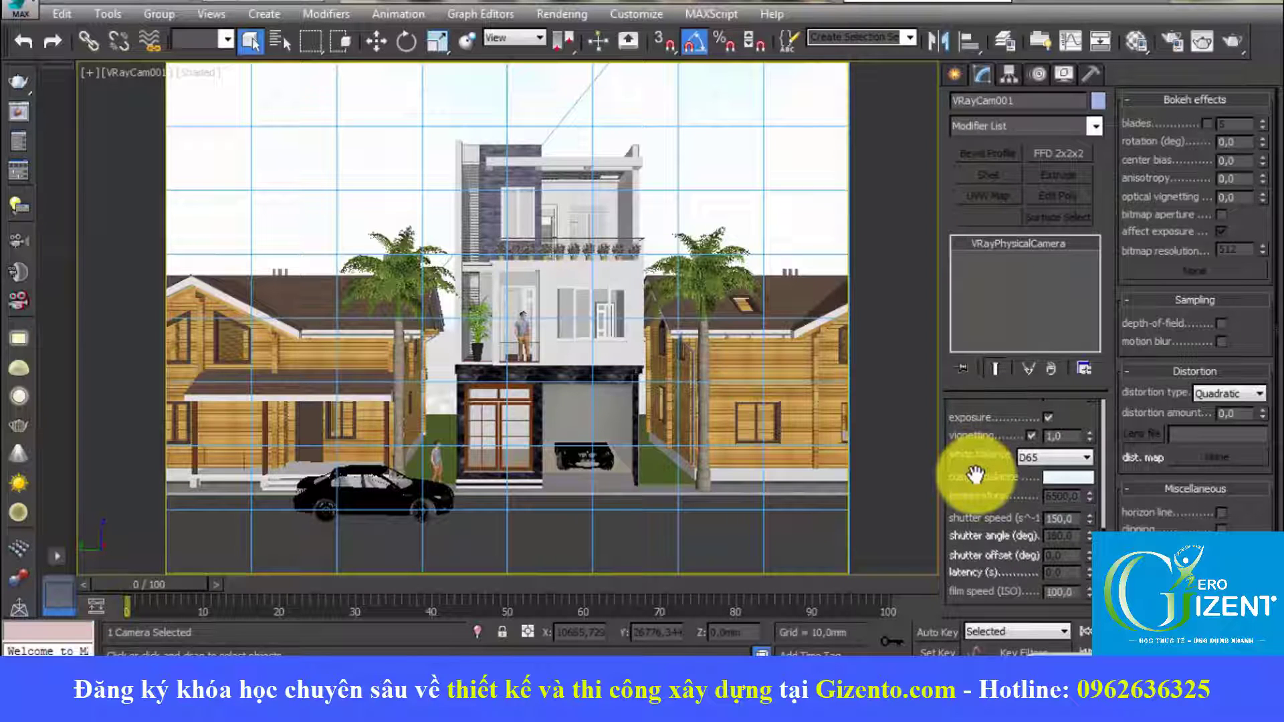
left_click(615, 344)
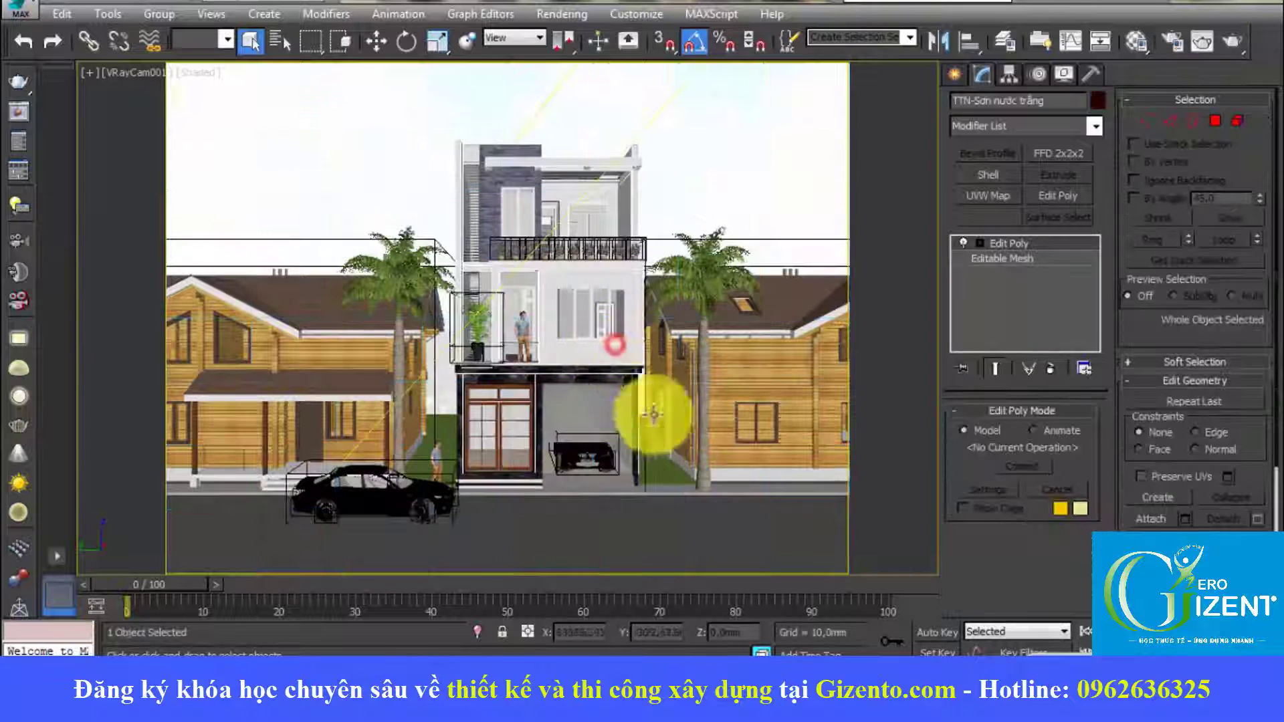
left_click(657, 507)
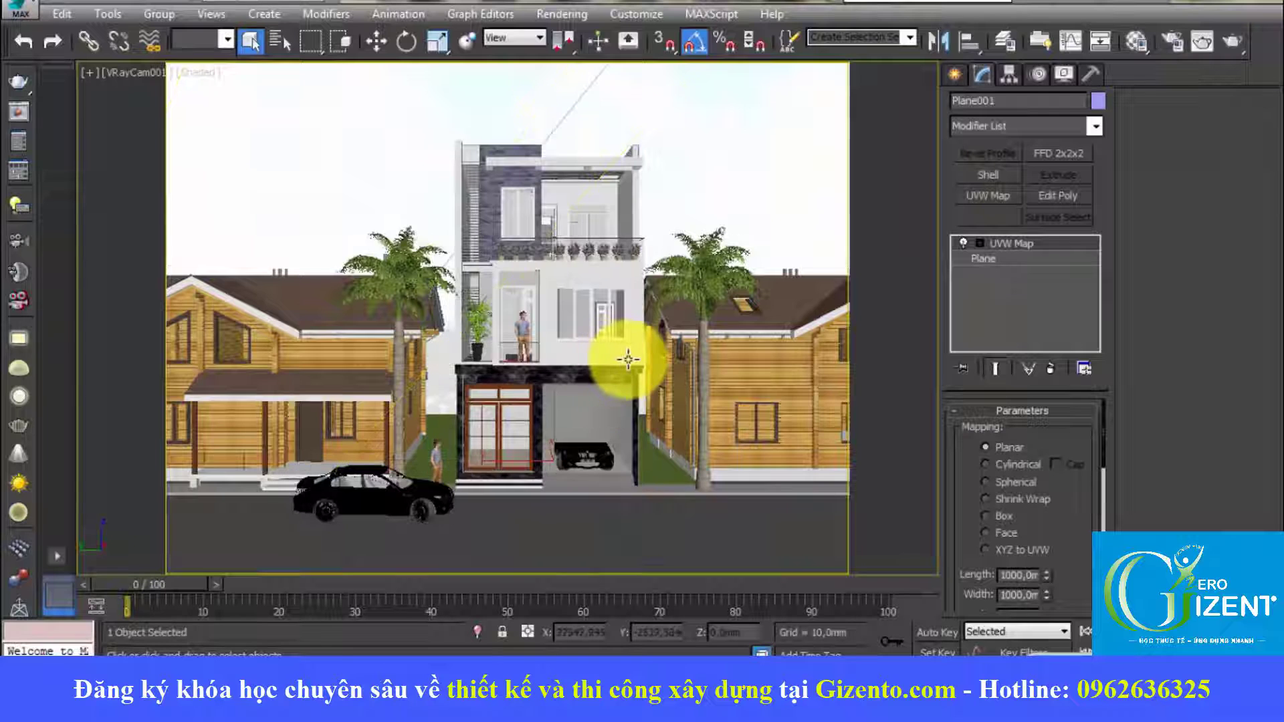
Render the VRayCam001 view at 2000×1500 and zoom into the windows in the frame buffer.
key("shift+q")
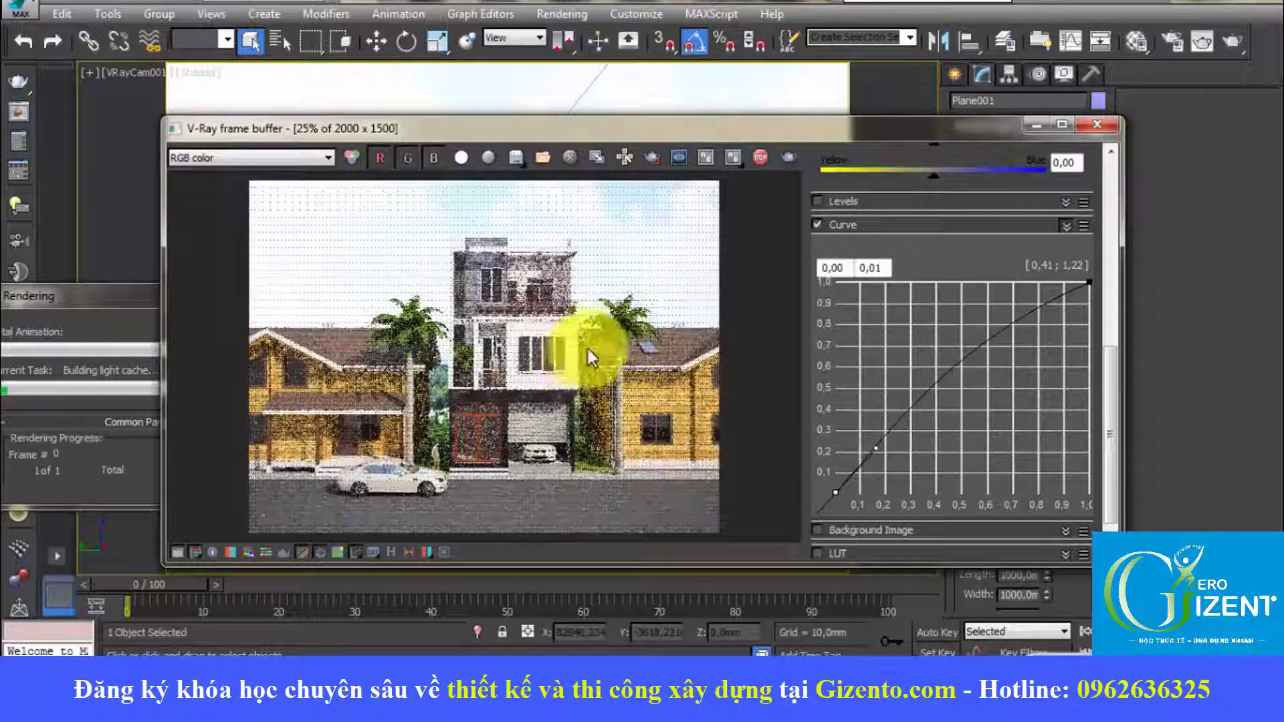
double_click(516, 353)
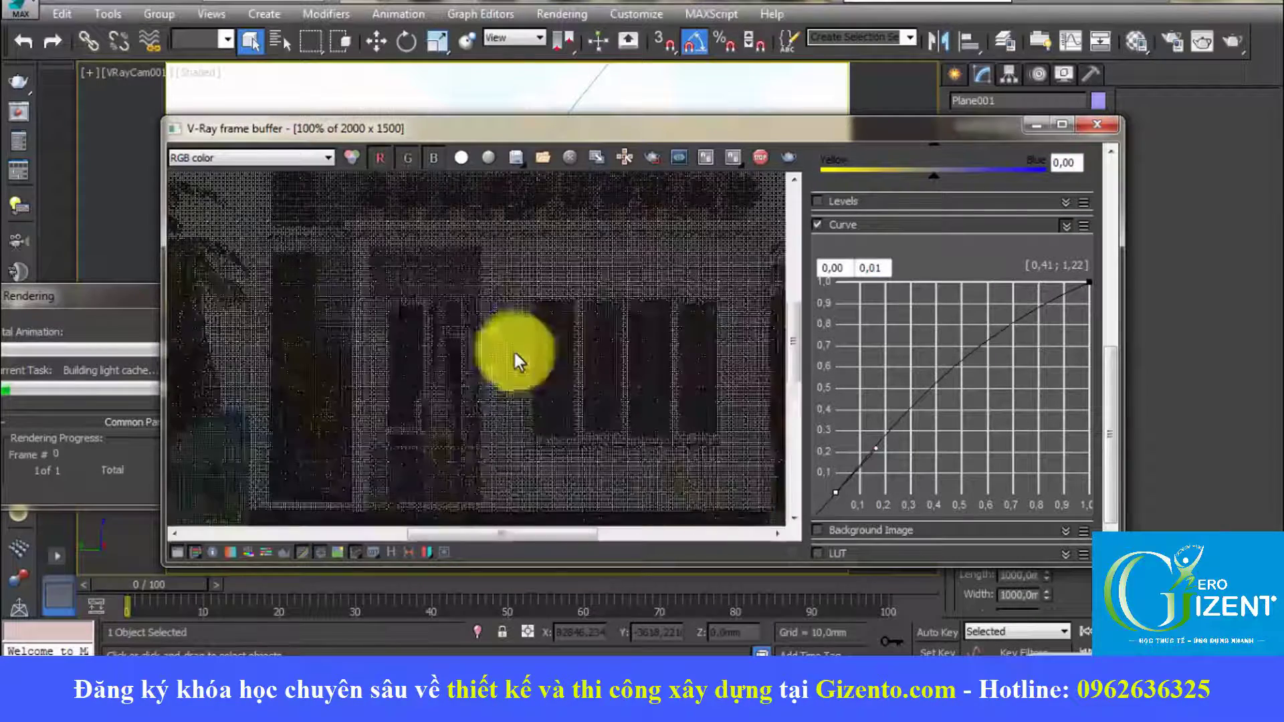
scroll(520, 356, "down", 2)
scroll(465, 419, "up", 2)
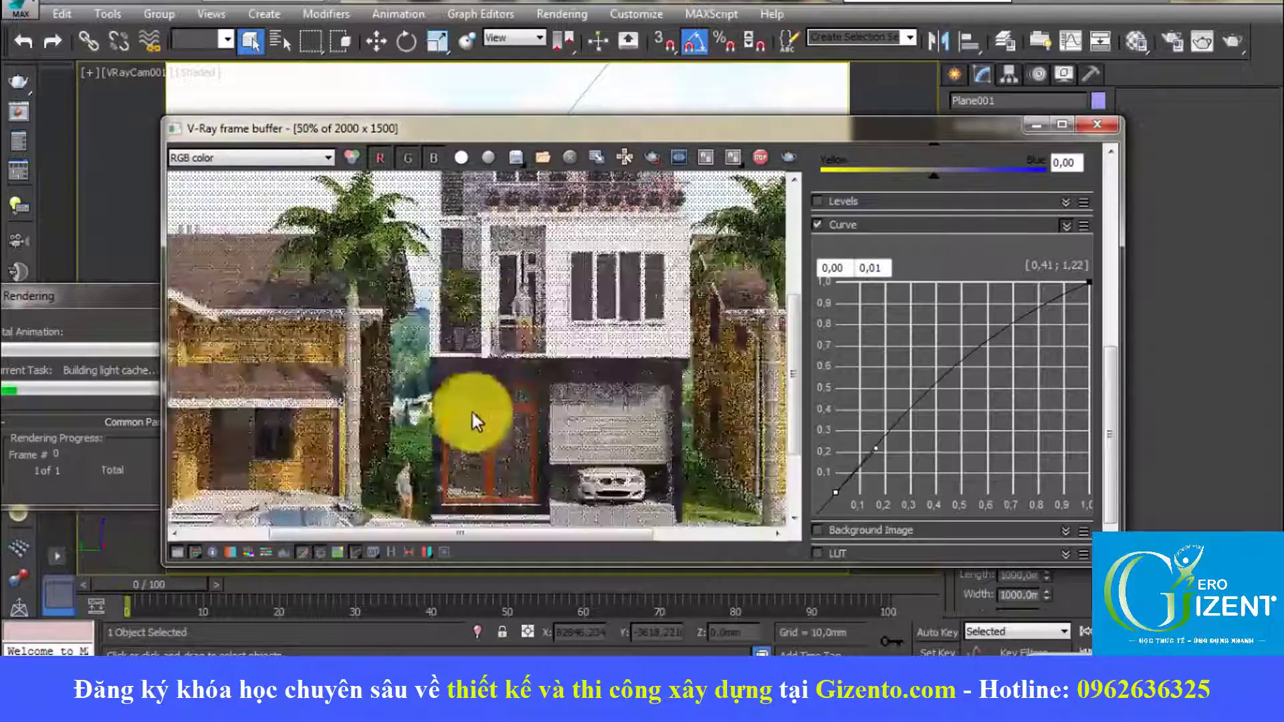
scroll(495, 383, "down", 1)
scroll(512, 384, "up", 1)
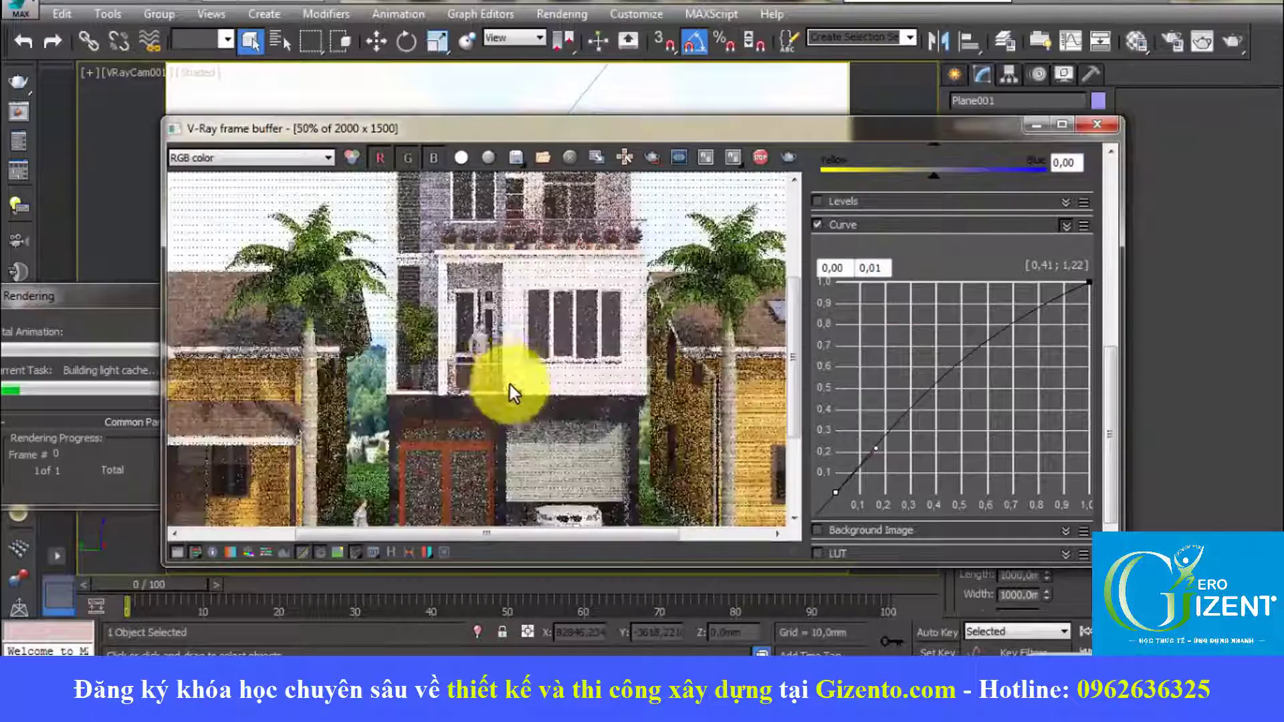
scroll(523, 392, "down", 1)
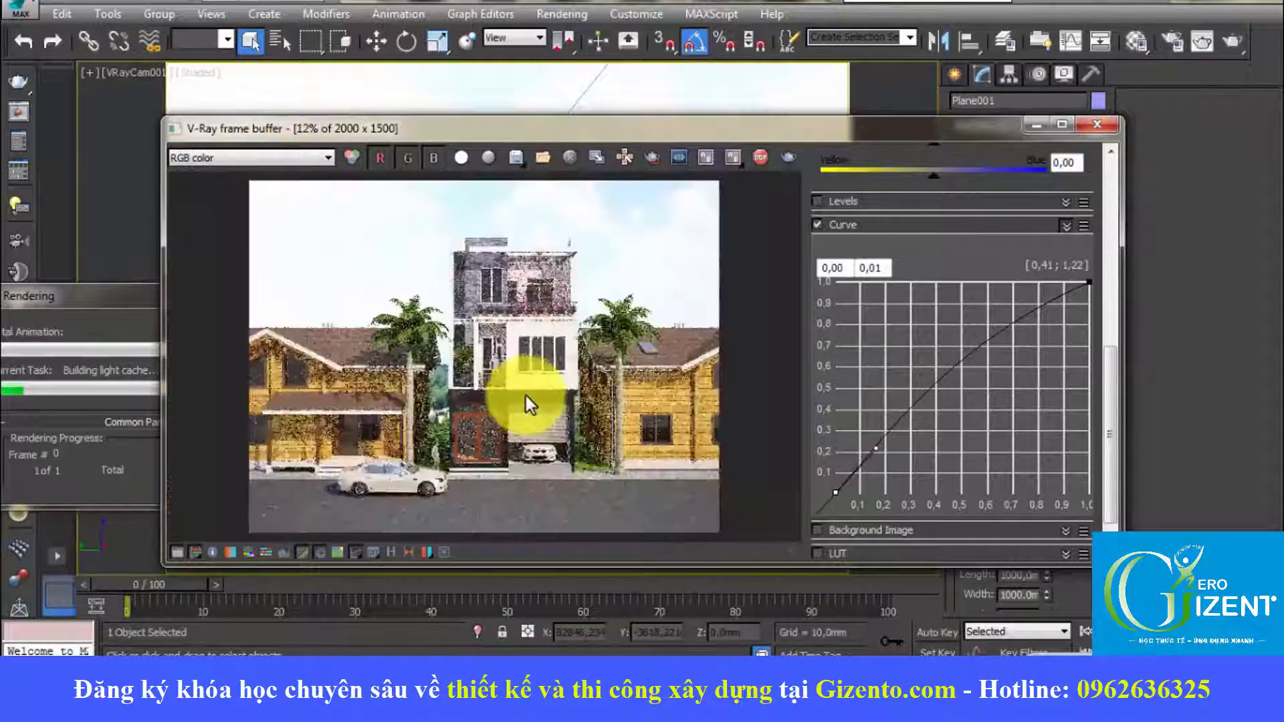
scroll(525, 396, "down", 1)
scroll(499, 372, "up", 3)
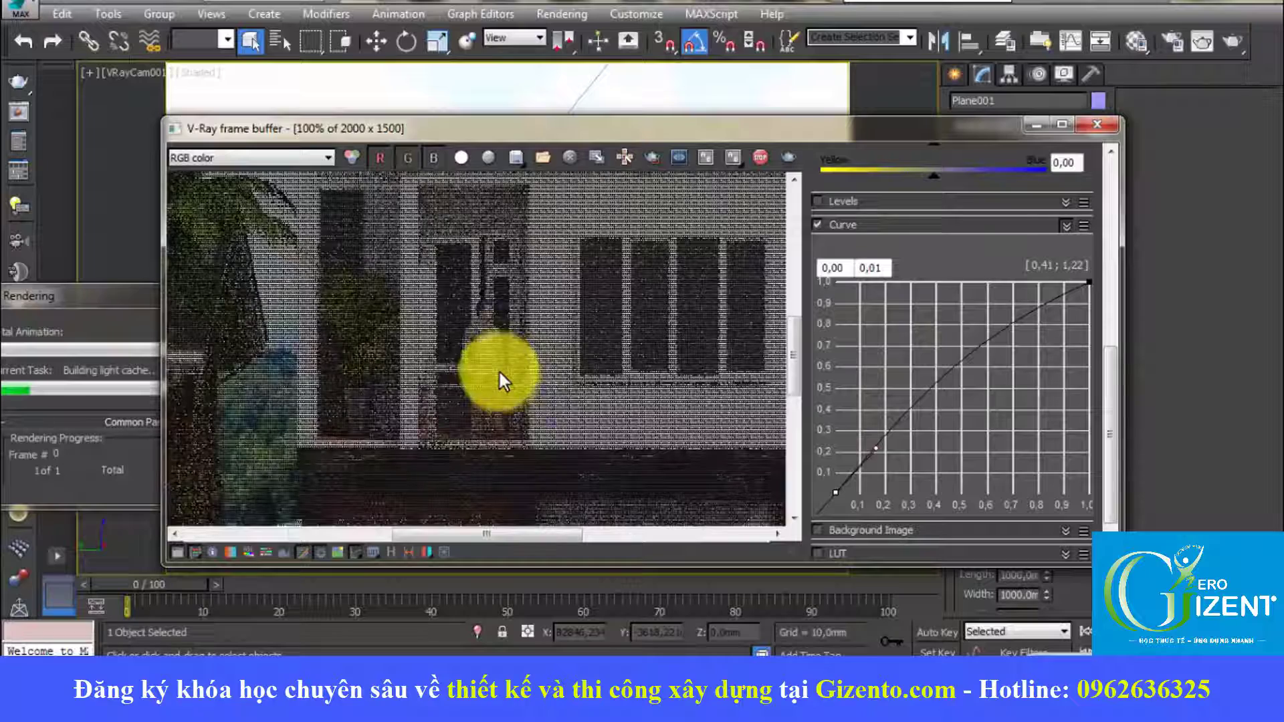
scroll(502, 376, "down", 1)
scroll(503, 378, "down", 2)
scroll(498, 362, "up", 1)
scroll(498, 359, "up", 1)
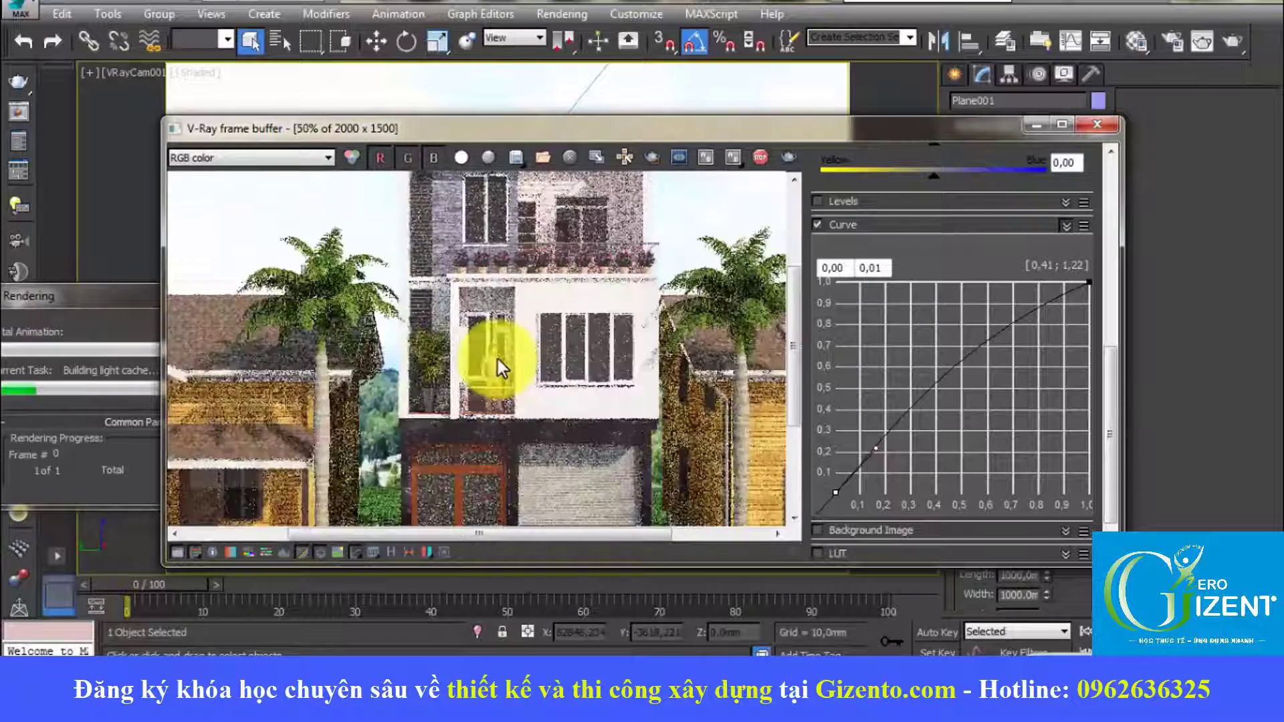
scroll(412, 356, "up", 1)
Zoom in and out across the V-Ray frame buffer to check render noise.
scroll(412, 356, "up", 1)
scroll(421, 357, "down", 2)
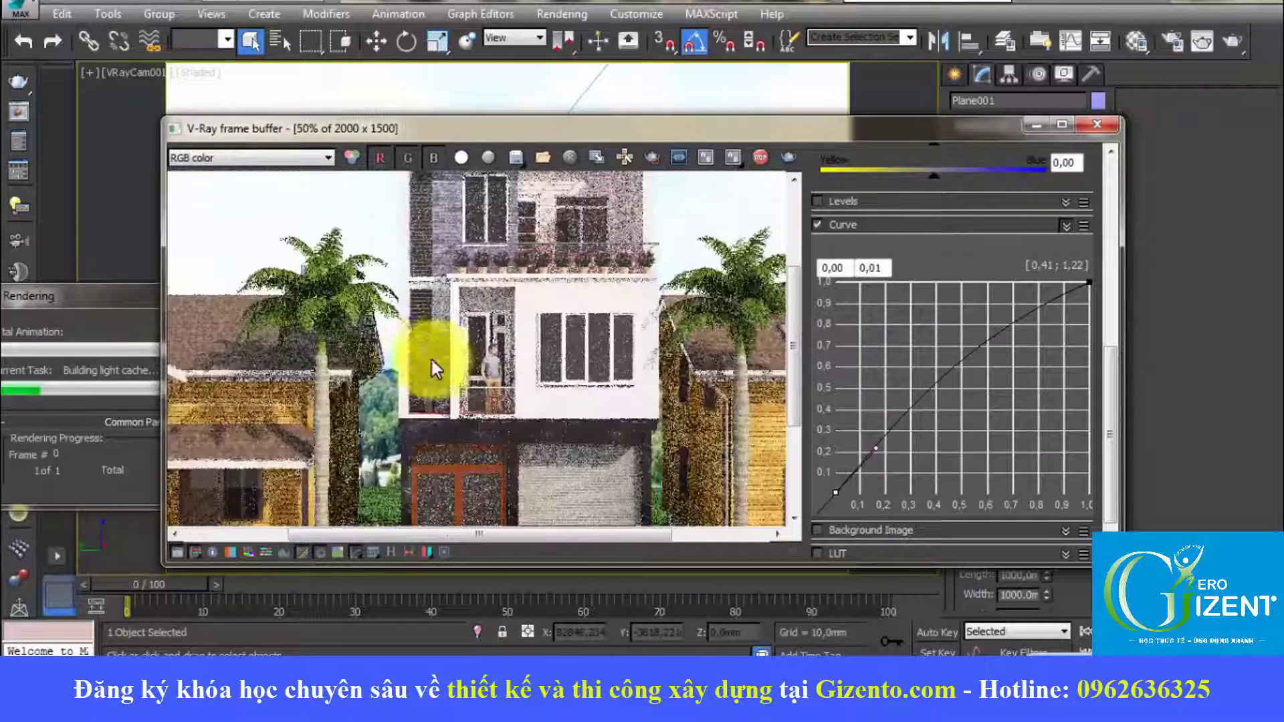
scroll(443, 360, "up", 1)
scroll(443, 351, "down", 1)
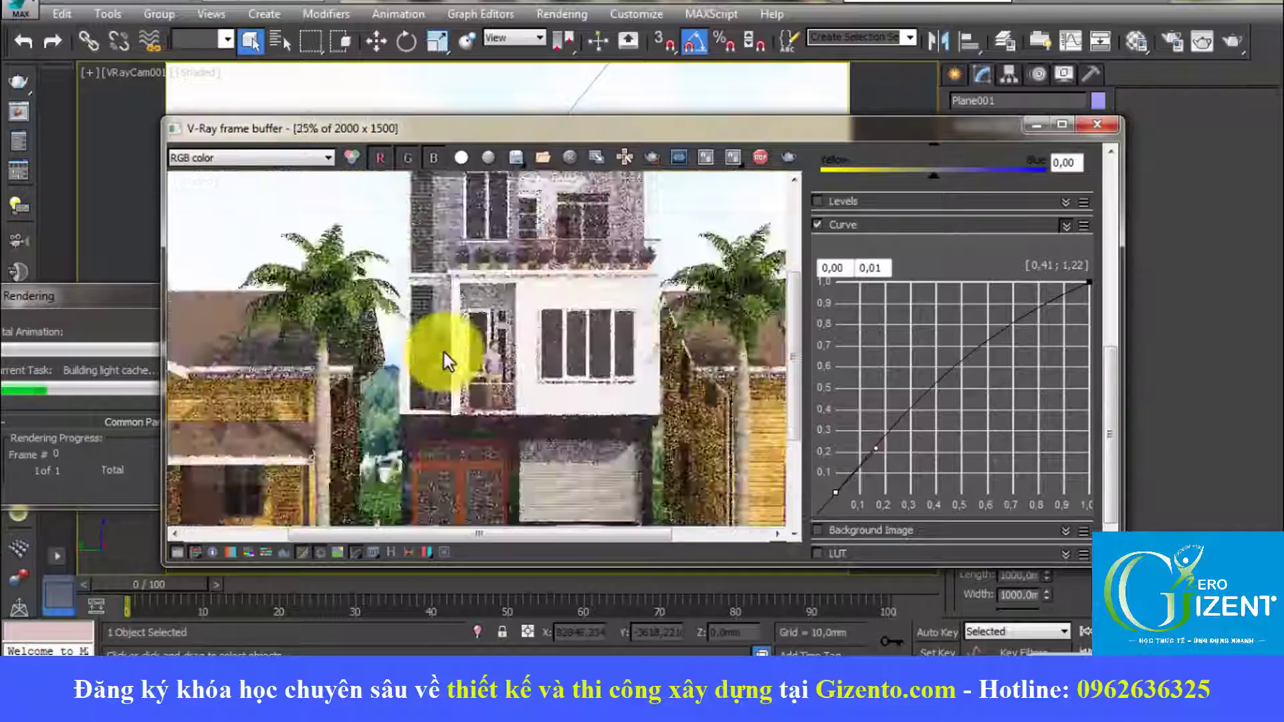
scroll(445, 352, "down", 1)
scroll(468, 362, "up", 2)
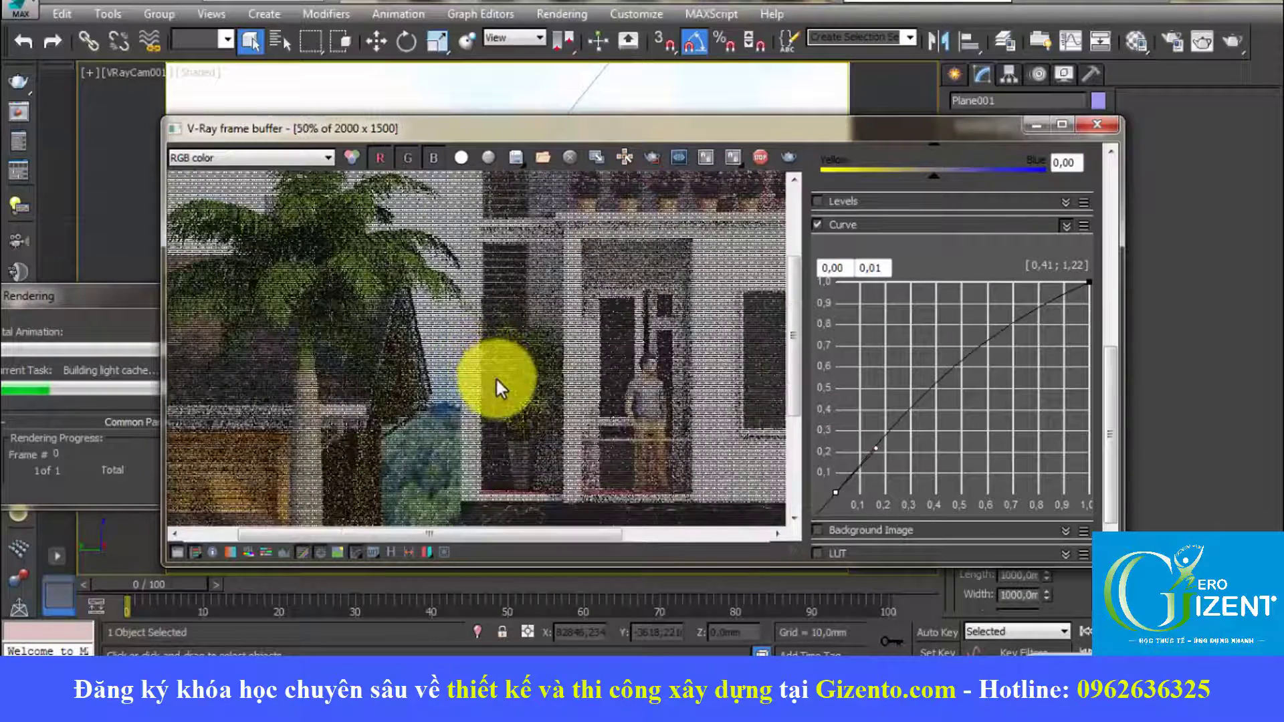
scroll(515, 378, "down", 1)
scroll(535, 377, "up", 2)
scroll(543, 375, "down", 2)
scroll(547, 382, "down", 1)
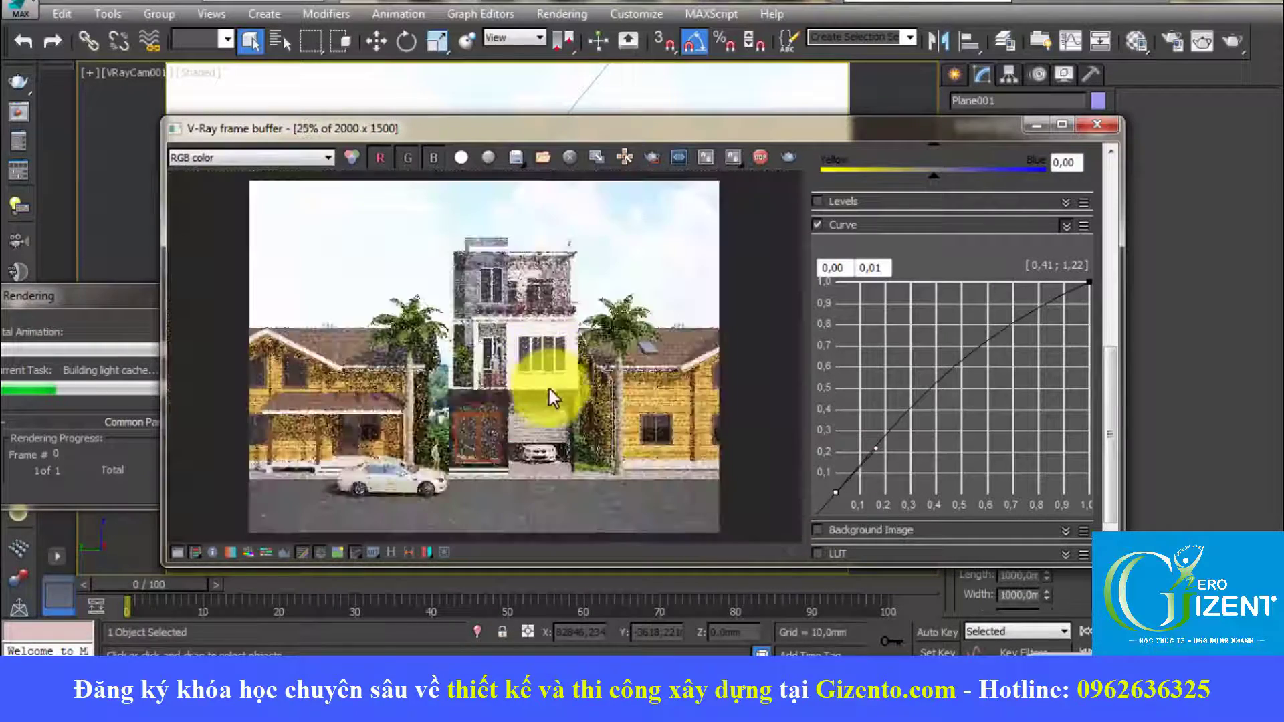
scroll(535, 428, "up", 2)
scroll(492, 409, "down", 1)
scroll(602, 402, "down", 1)
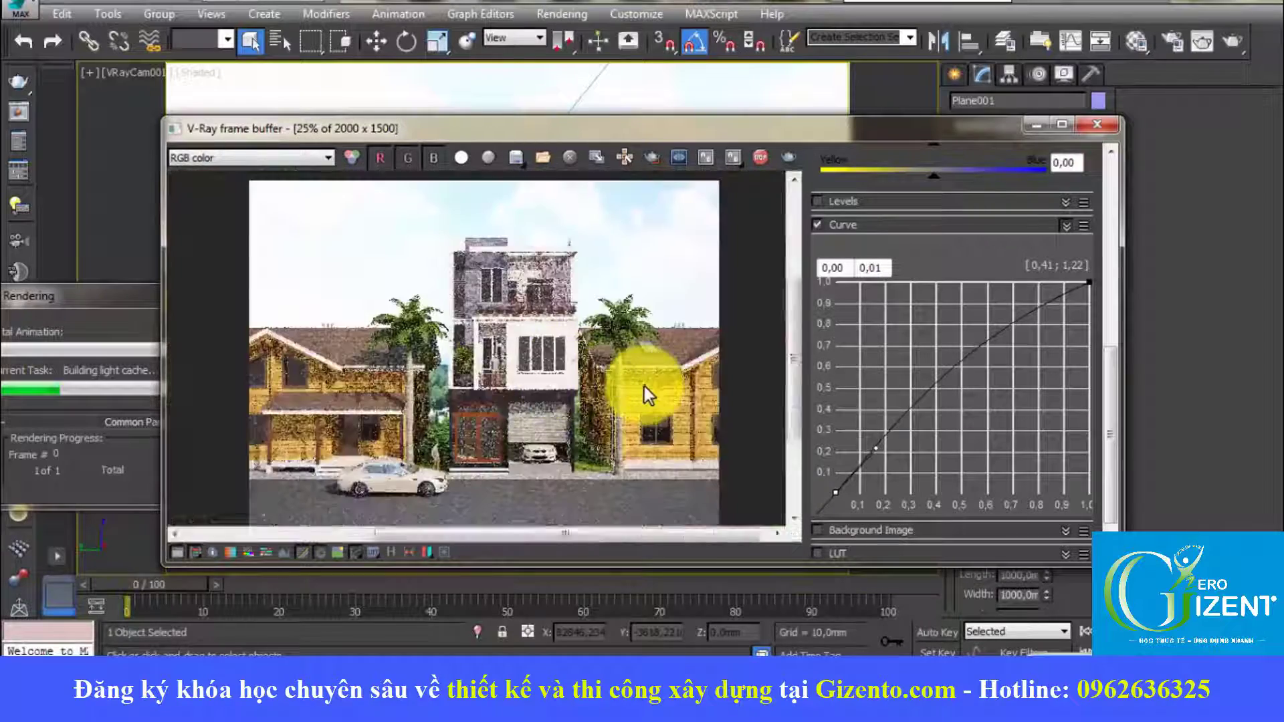
scroll(612, 378, "up", 2)
scroll(579, 365, "down", 2)
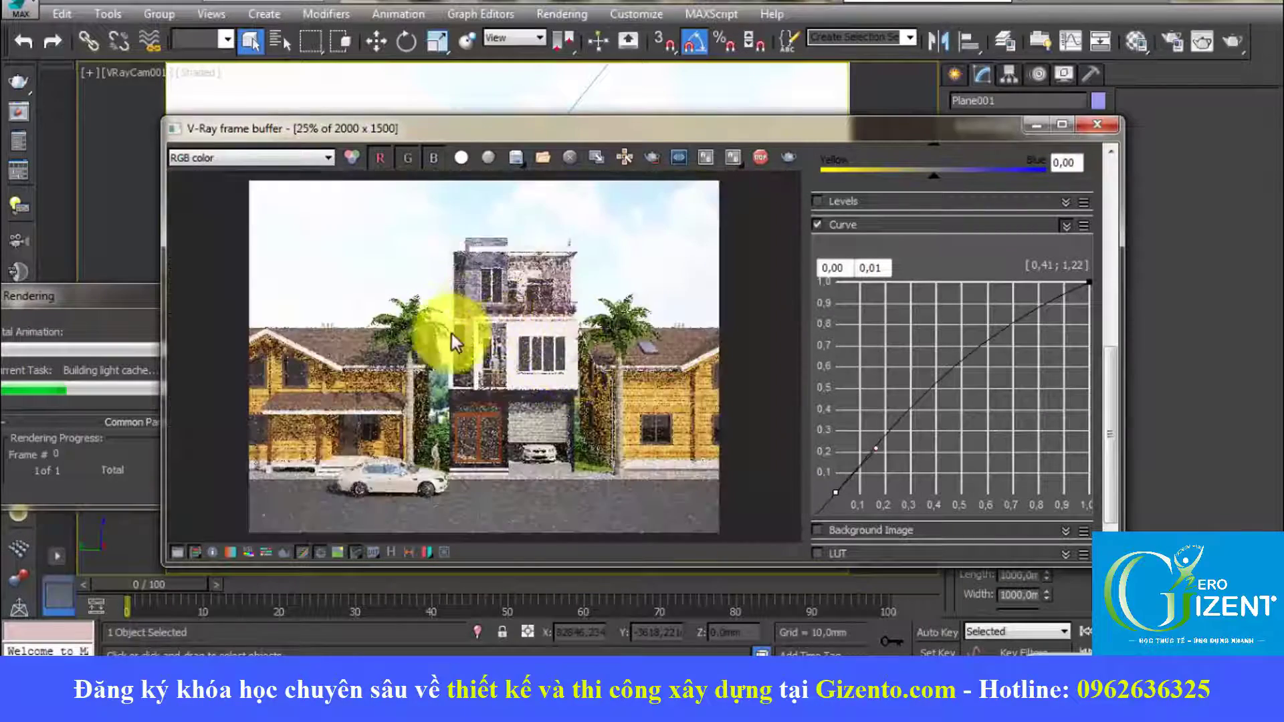
scroll(441, 333, "up", 2)
scroll(468, 343, "up", 1)
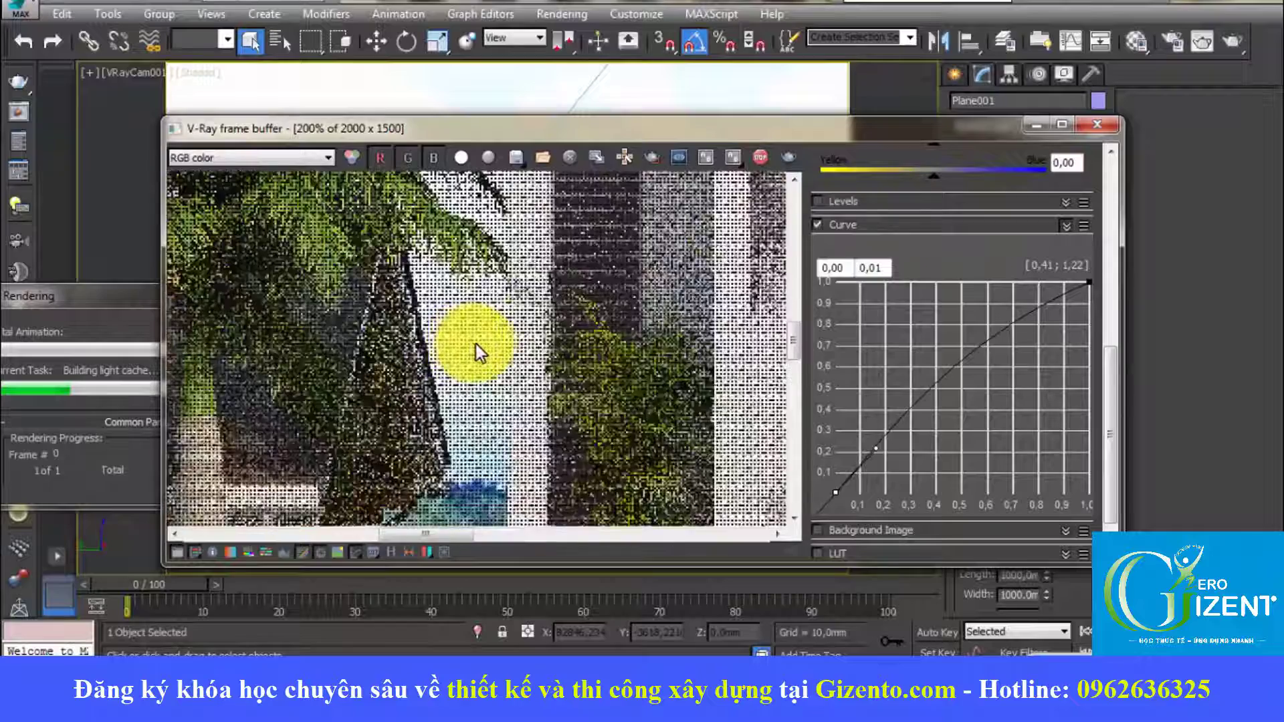
scroll(476, 344, "down", 1)
scroll(523, 361, "down", 1)
scroll(523, 363, "down", 1)
scroll(621, 418, "up", 1)
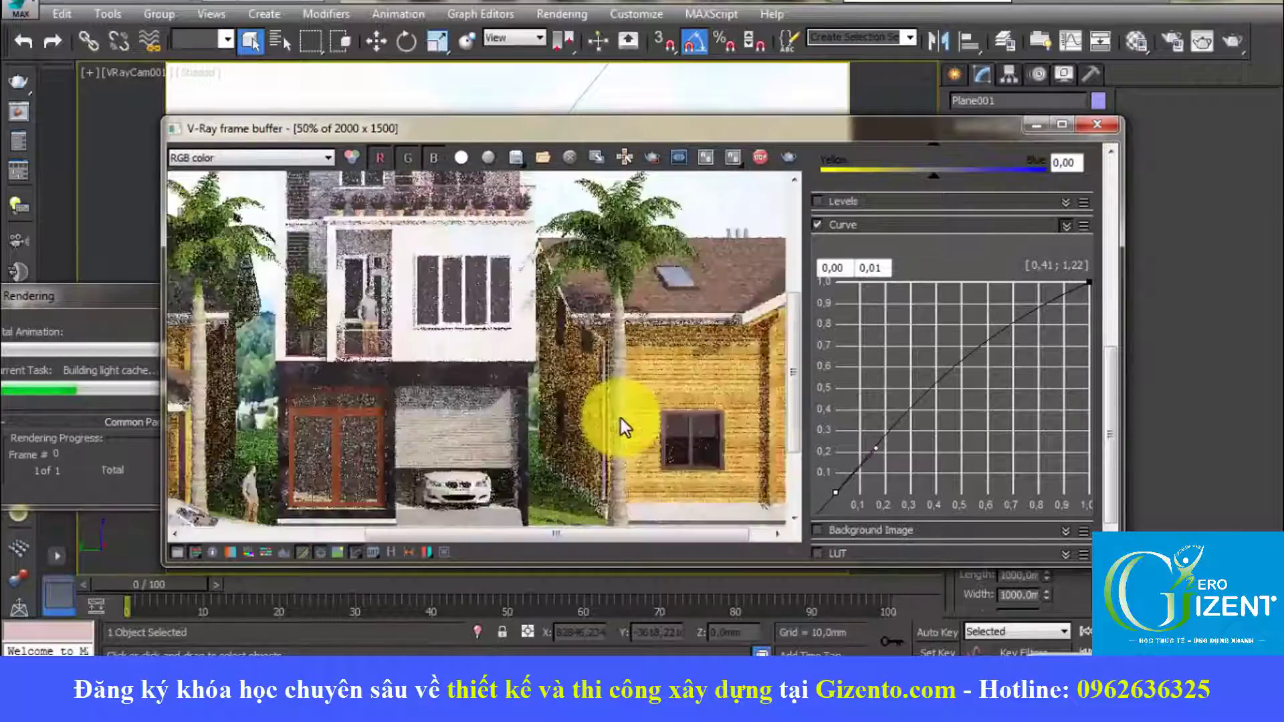
scroll(621, 419, "up", 1)
scroll(590, 402, "down", 2)
scroll(483, 402, "up", 2)
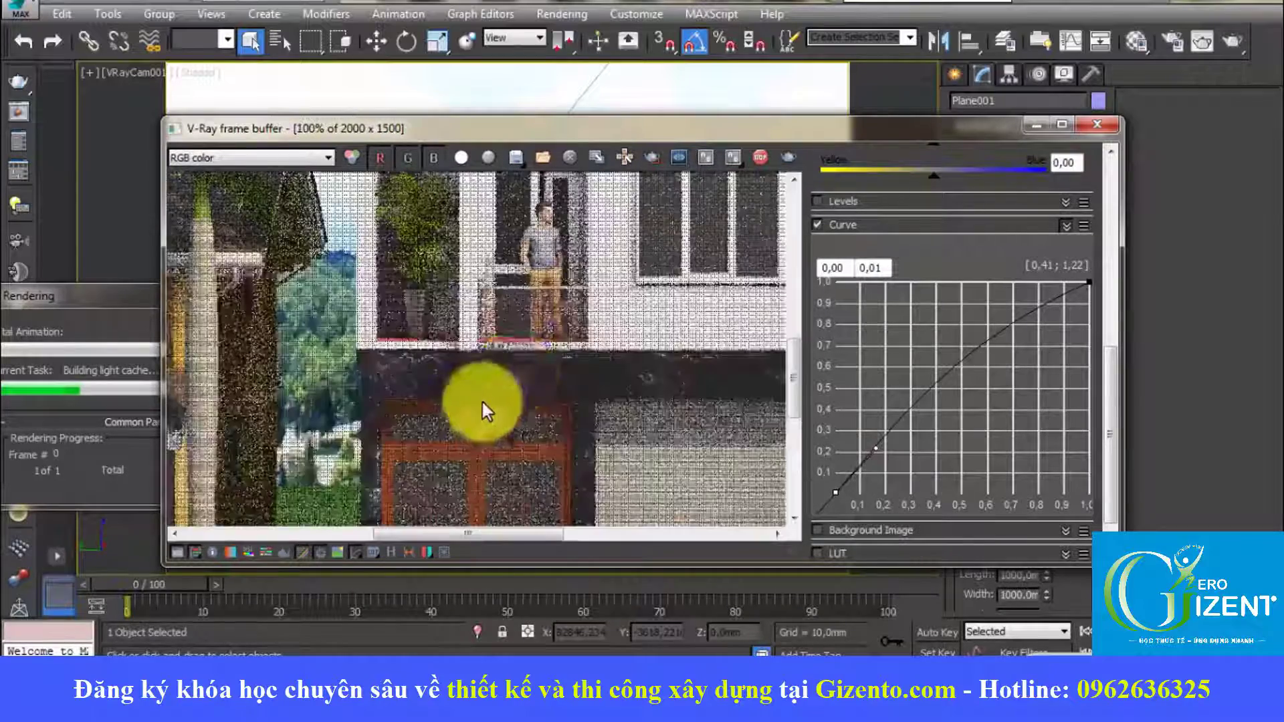
scroll(515, 369, "down", 1)
scroll(515, 376, "down", 1)
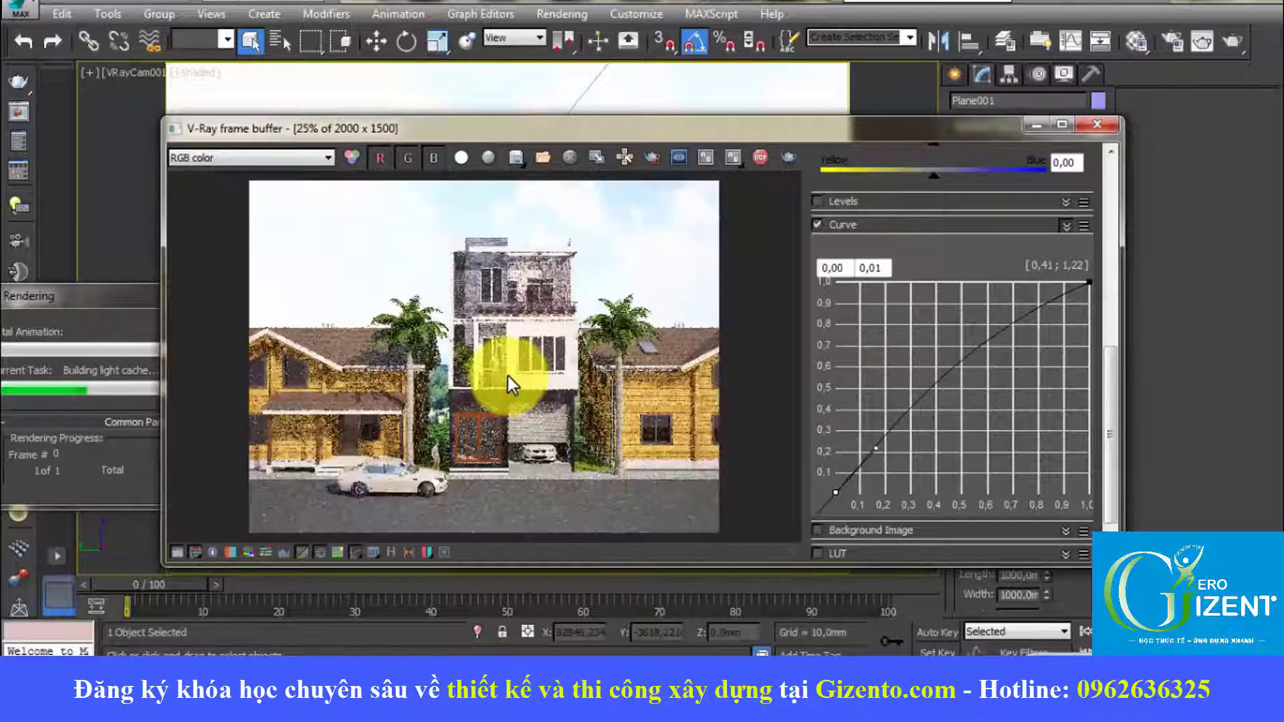
scroll(507, 383, "up", 1)
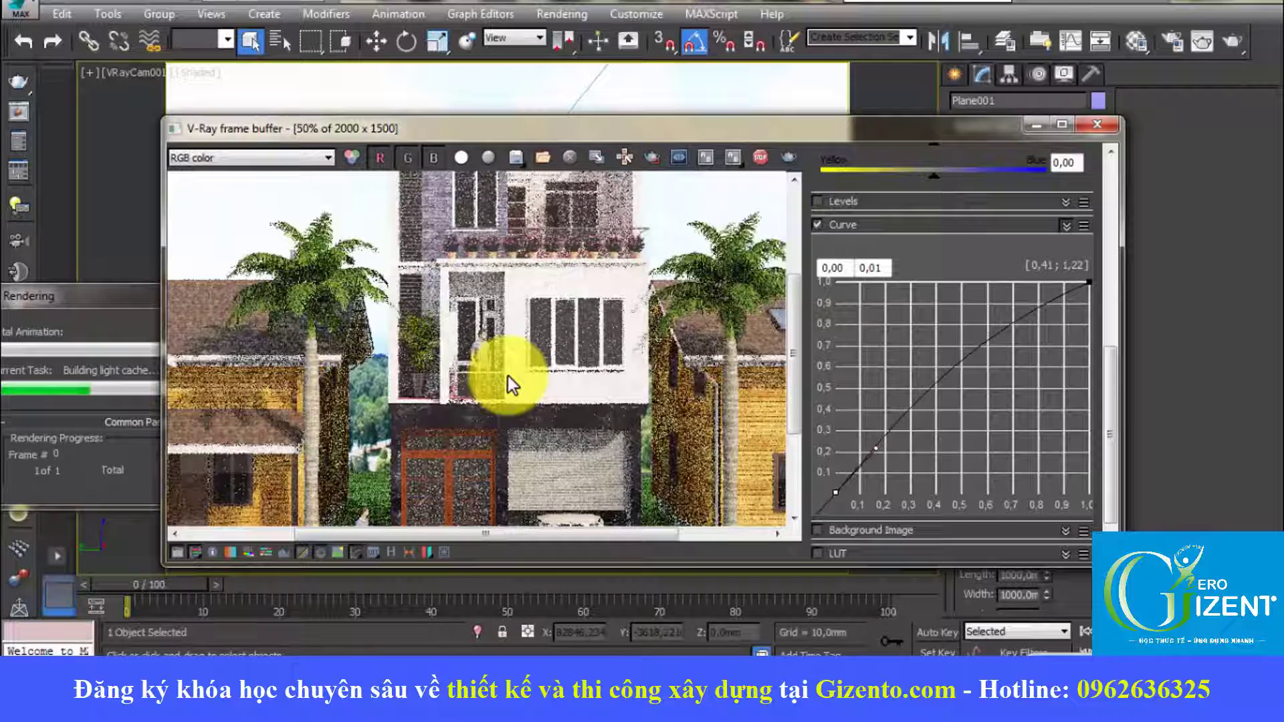
scroll(508, 377, "down", 1)
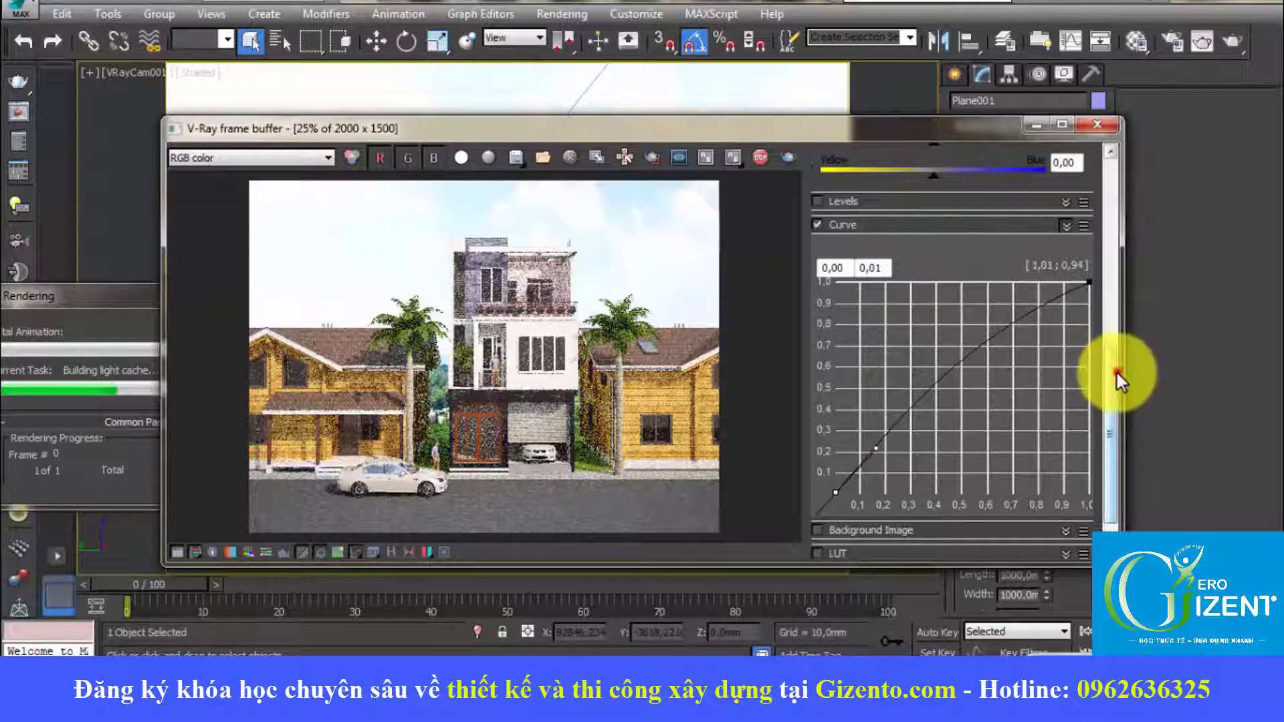
left_click_drag(1117, 373, 1137, 182)
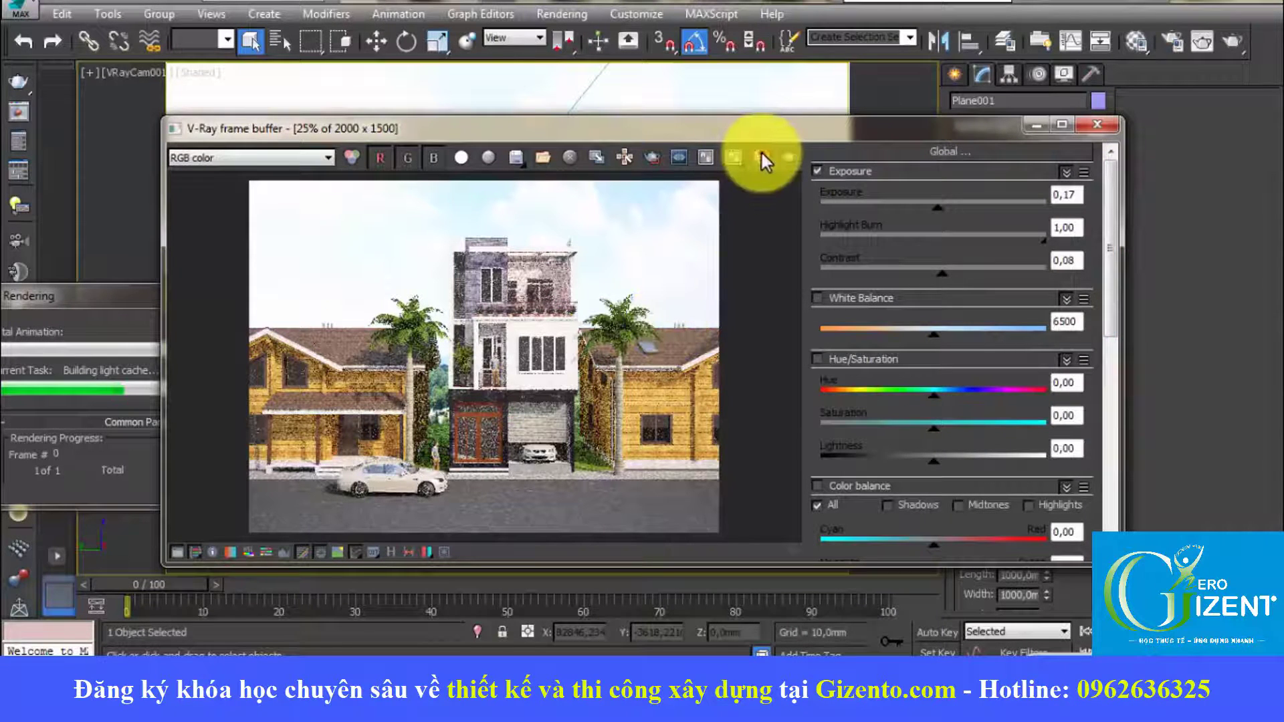